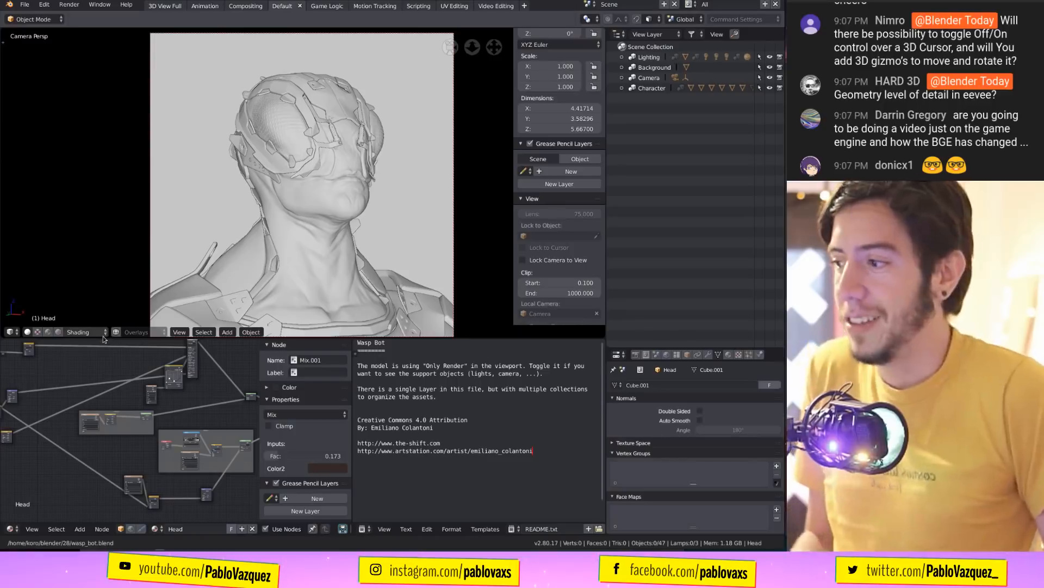
Select the Suzanne monkey head and toggle it repeatedly between Object Mode and Edit Mode, finishing in Edit Mode.
{"action": "key", "text": "F5"}
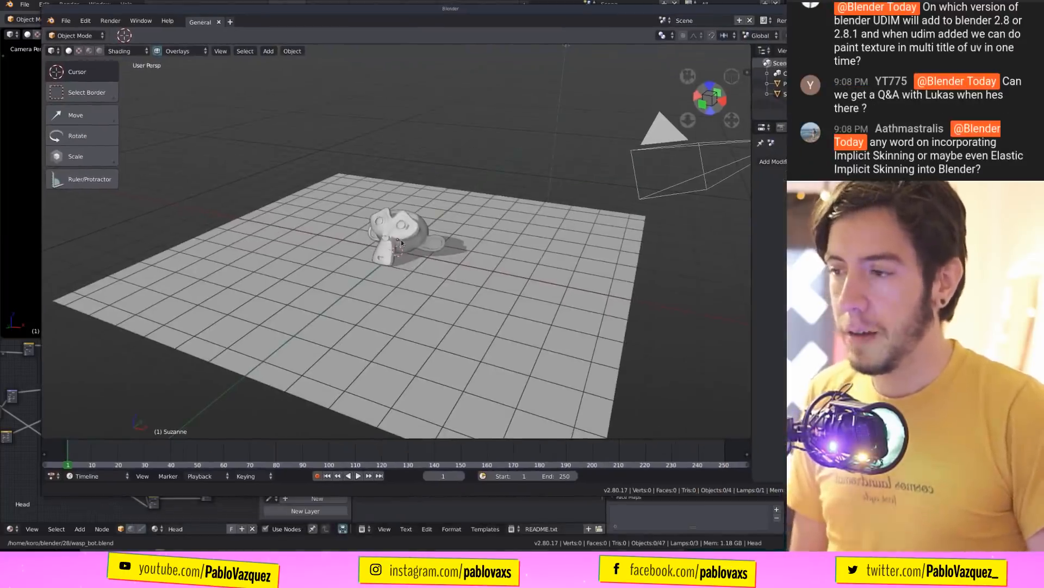
{"action": "left_click", "coordinate": [403, 246]}
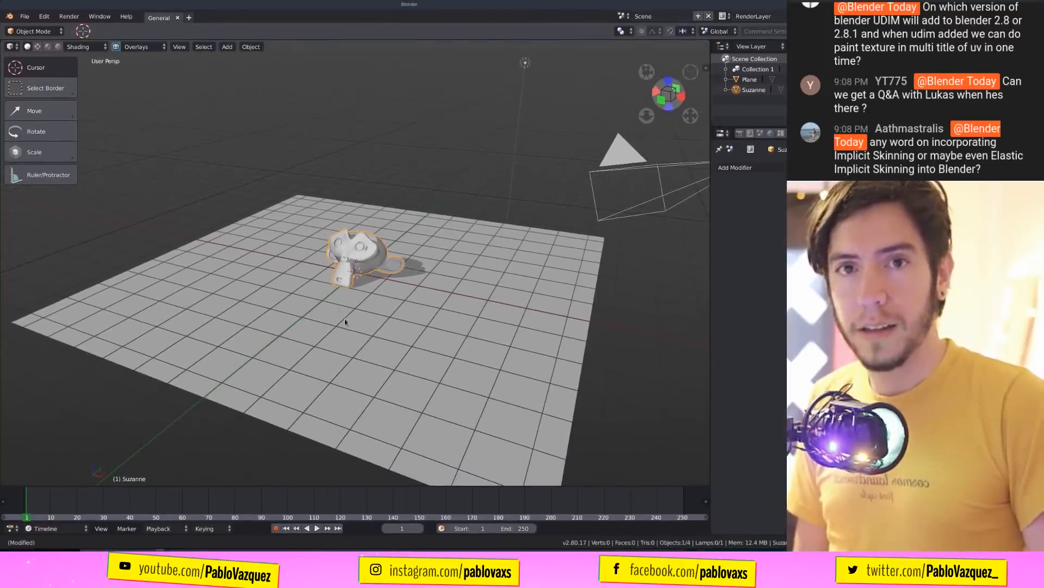
{"action": "scroll", "coordinate": [380, 249], "scroll_direction": "up", "scroll_amount": 3}
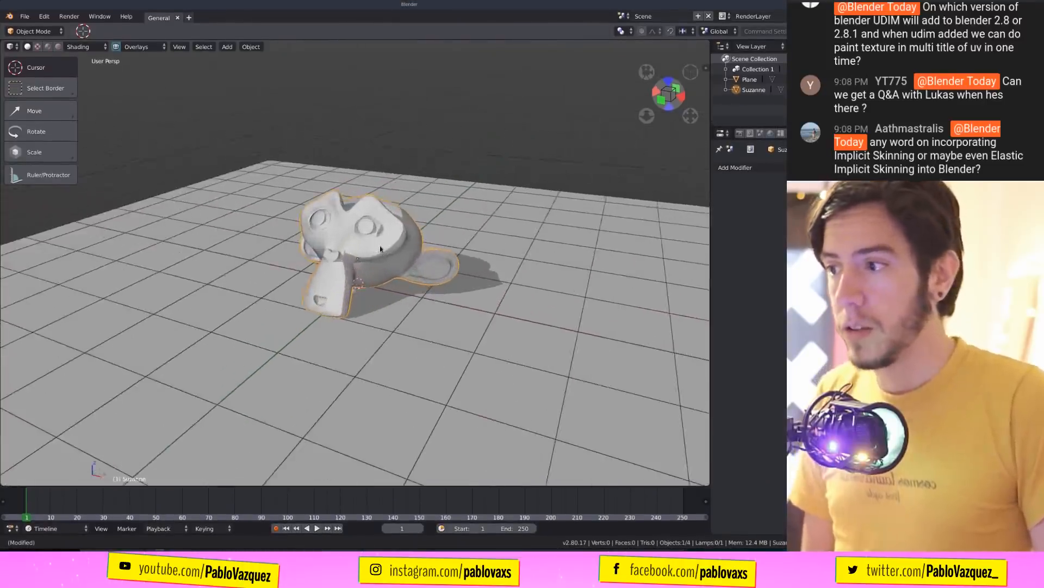
{"action": "key", "text": "Tab"}
{"action": "key", "text": "Tab"}
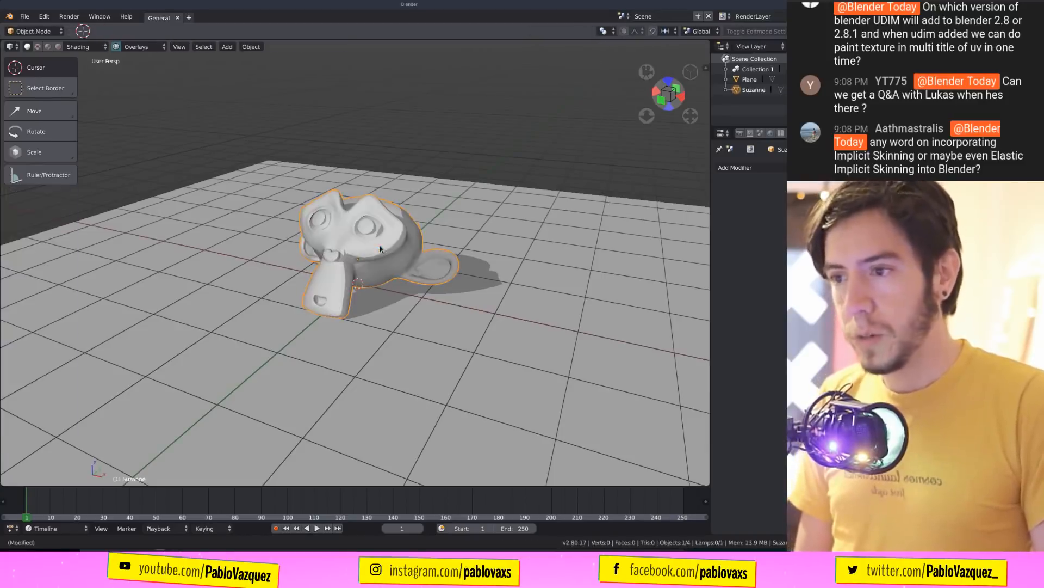
{"action": "key", "text": "Tab"}
{"action": "key", "text": "Tab"}
{"action": "key", "text": "Tab"}
{"action": "key", "text": "Tab"}
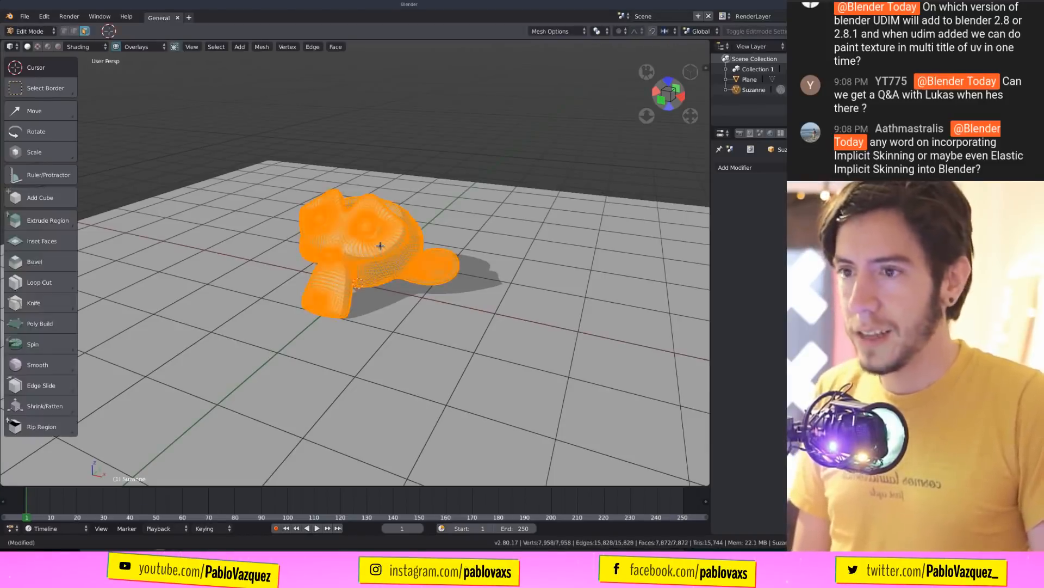
{"action": "key", "text": "Tab"}
{"action": "key", "text": "Tab"}
{"action": "key", "text": "Tab"}
{"action": "key", "text": "Tab"}
{"action": "key", "text": "Tab"}
{"action": "key", "text": "Tab"}
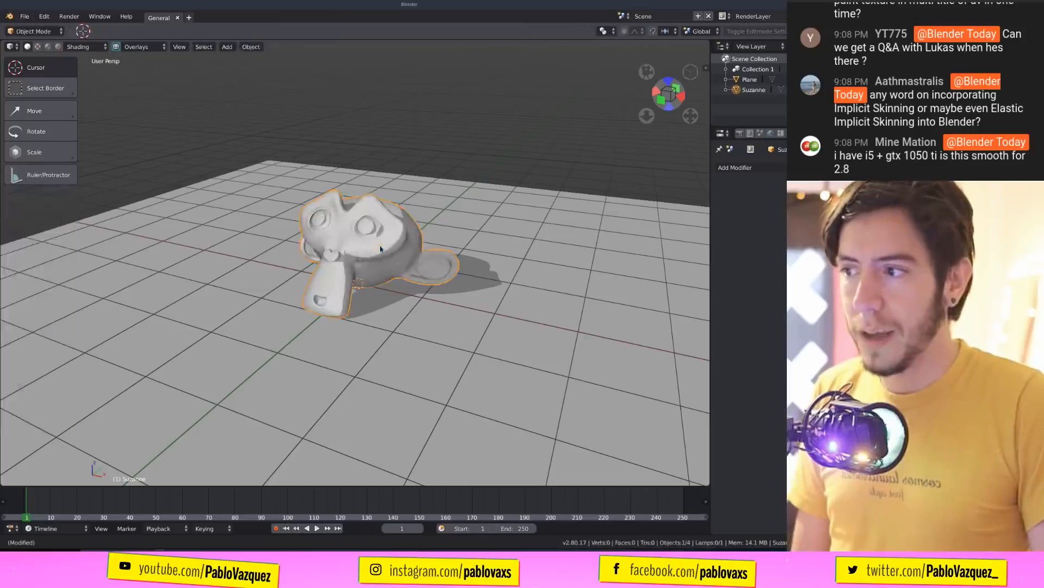
{"action": "key", "text": "Tab"}
{"action": "key", "text": "Tab"}
{"action": "key", "text": "Tab"}
{"action": "key", "text": "Tab"}
{"action": "key", "text": "Tab"}
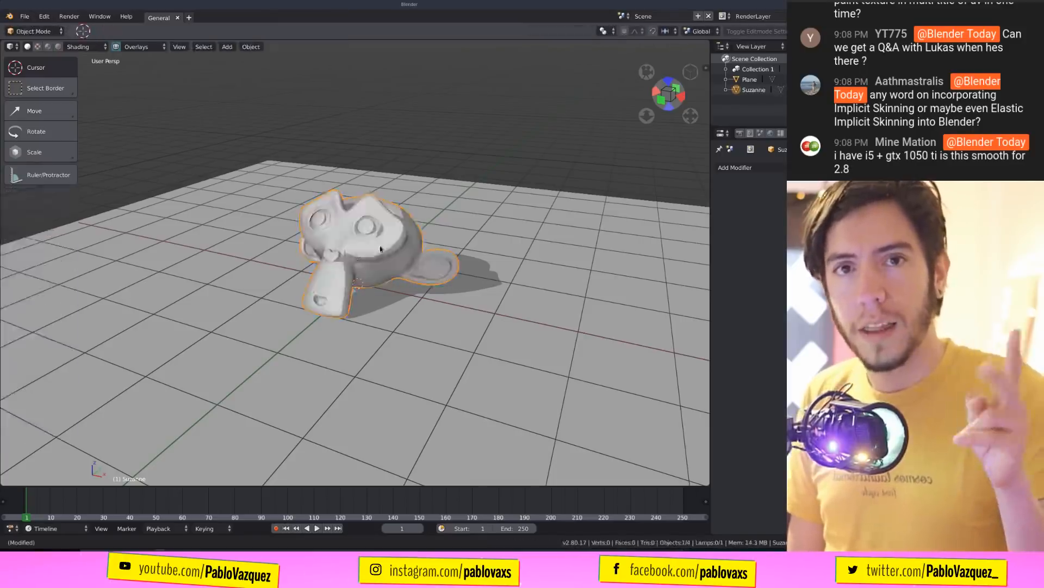
{"action": "key", "text": "Tab"}
{"action": "key", "text": "Tab"}
{"action": "key", "text": "Tab"}
{"action": "key", "text": "Tab"}
{"action": "key", "text": "Tab"}
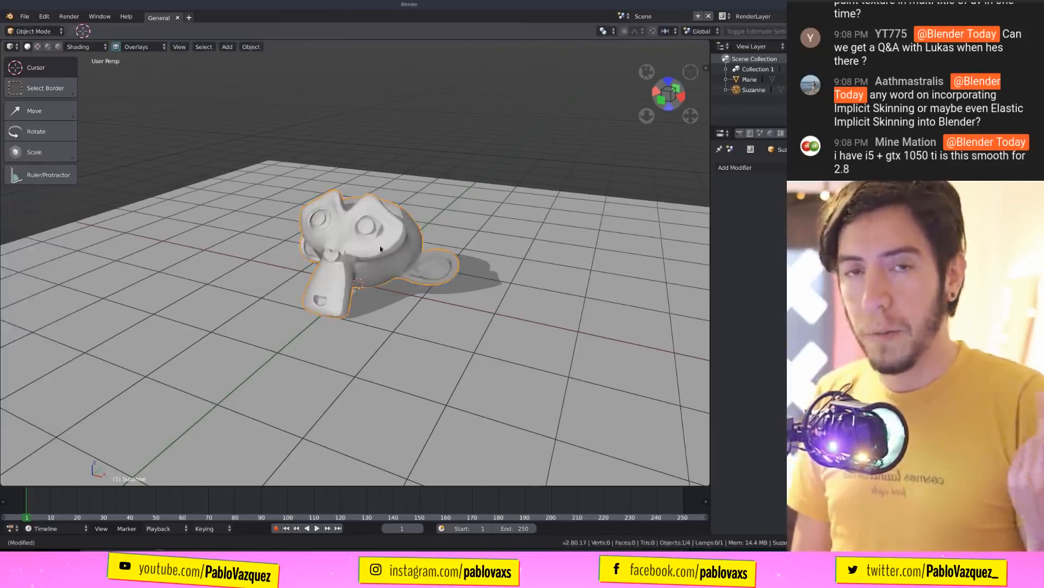
{"action": "key", "text": "Tab"}
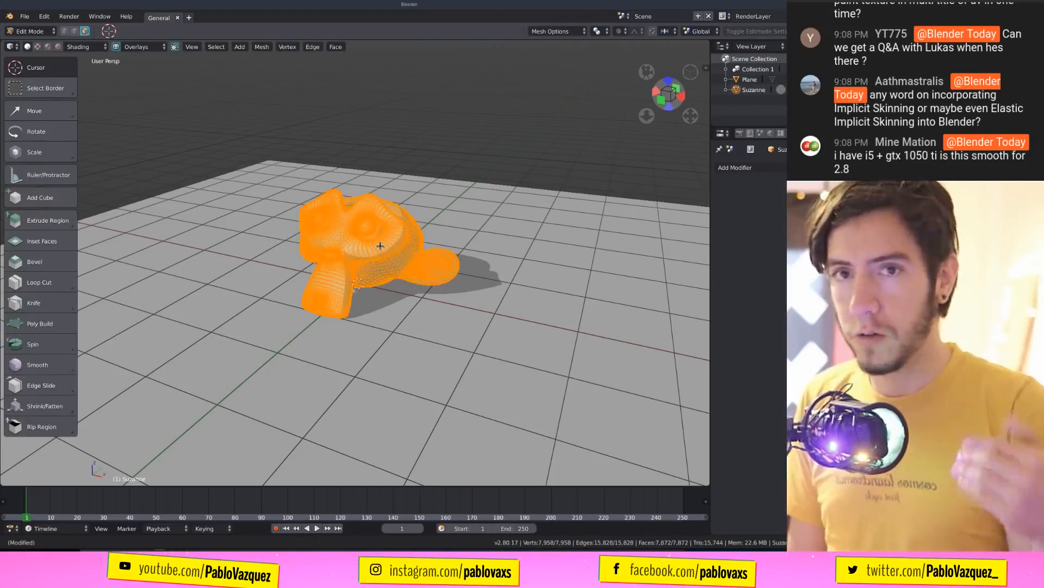
Choose Face select mode for Suzanne's mesh, and toggle repeatedly between Edit Mode and Object Mode, finishing in Object Mode.
{"action": "key", "text": "ctrl+Tab"}
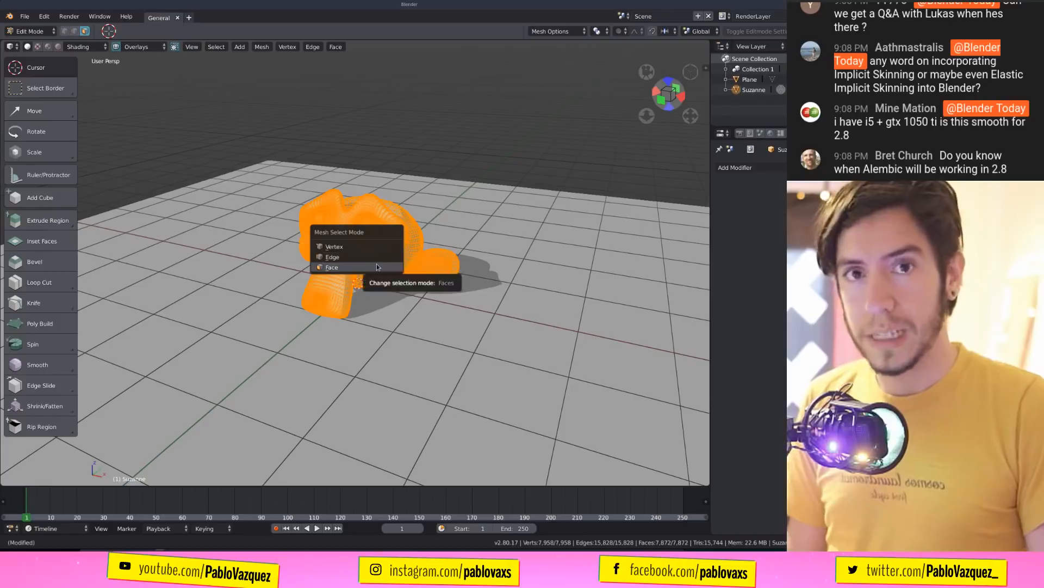
{"action": "left_click", "coordinate": [377, 266]}
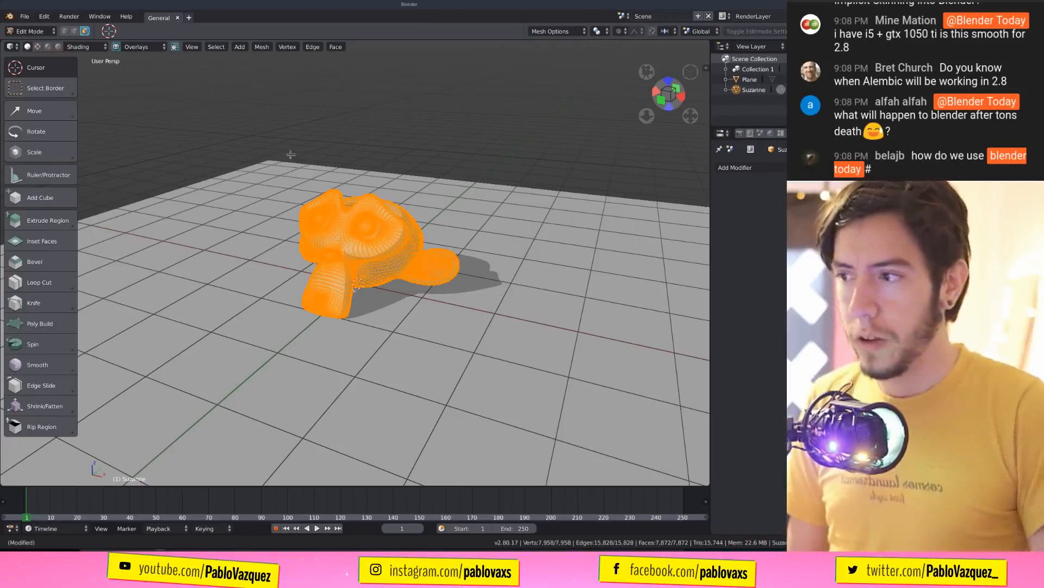
{"action": "key", "text": "Tab"}
{"action": "key", "text": "Tab"}
{"action": "key", "text": "Tab"}
{"action": "key", "text": "Tab"}
{"action": "key", "text": "Tab"}
{"action": "key", "text": "Tab"}
{"action": "key", "text": "Tab"}
{"action": "key", "text": "Tab"}
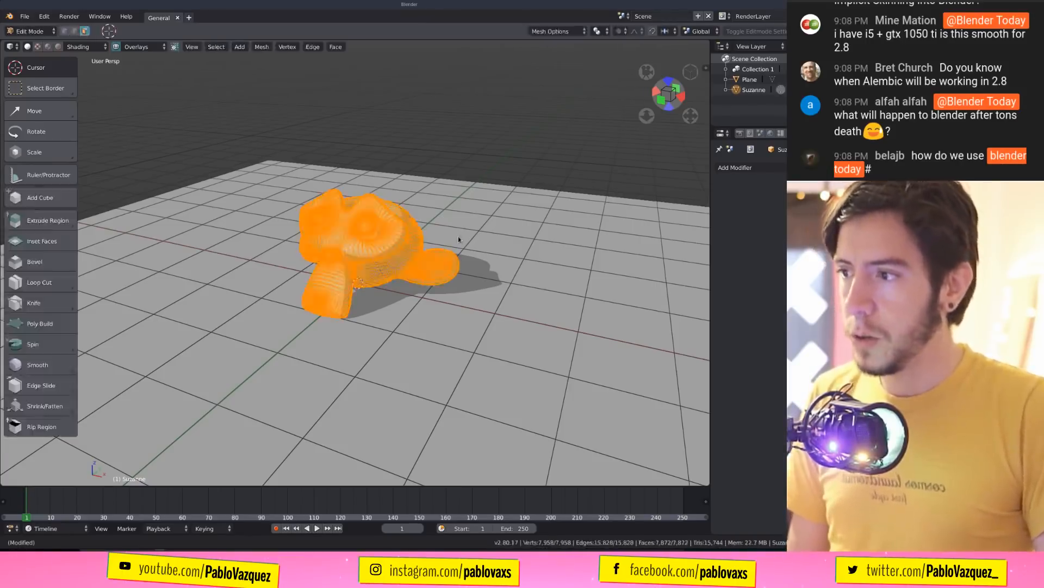
{"action": "key", "text": "Tab"}
{"action": "key", "text": "Tab"}
{"action": "key", "text": "Tab"}
{"action": "key", "text": "Tab"}
{"action": "key", "text": "Tab"}
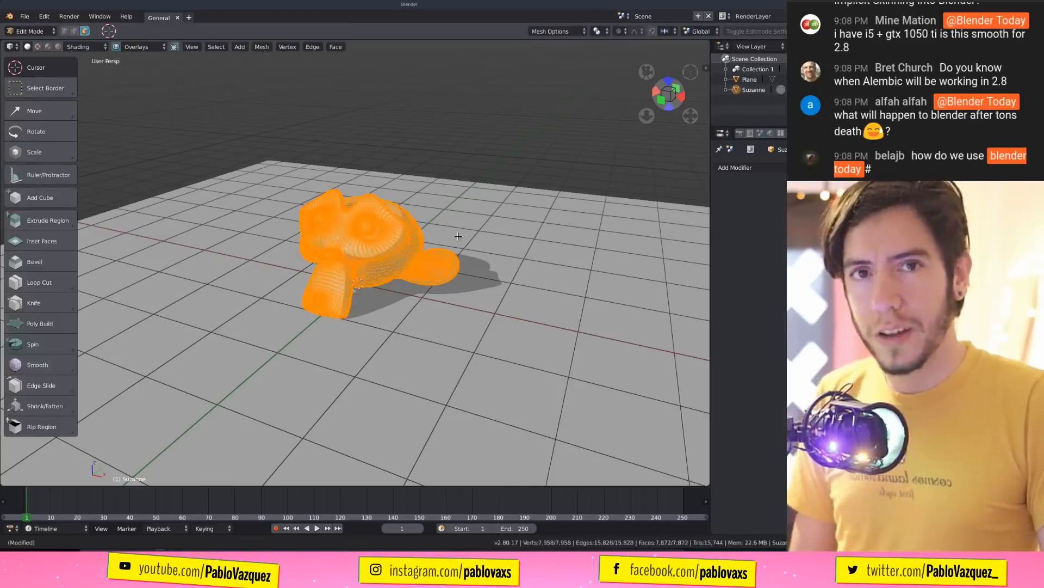
{"action": "key", "text": "Tab"}
{"action": "key", "text": "Tab"}
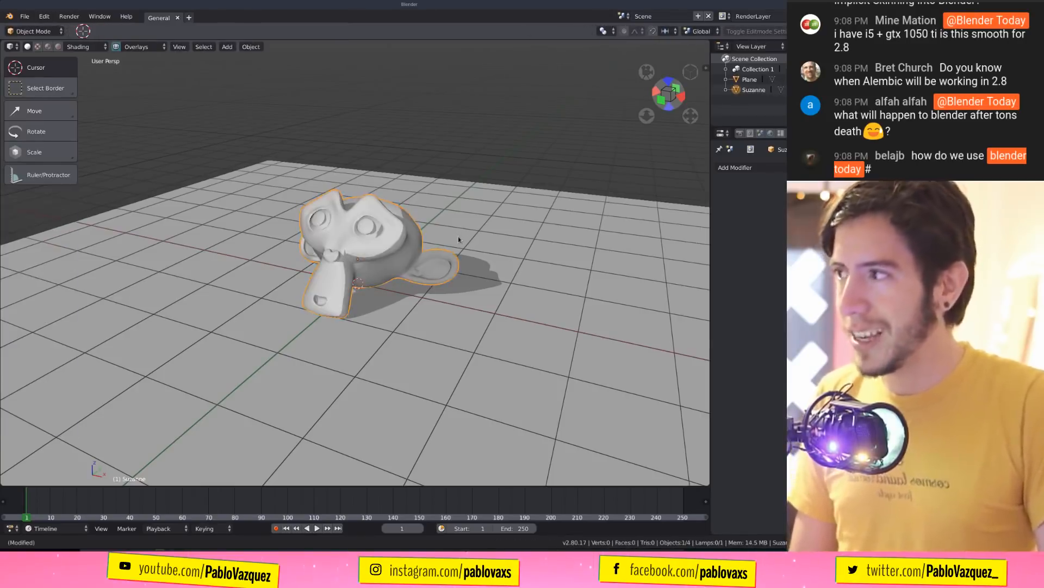
Hide the 3D view's tool shelf and put Suzanne back into Edit Mode with Face select mode.
{"action": "key", "text": "t"}
{"action": "key", "text": "Tab"}
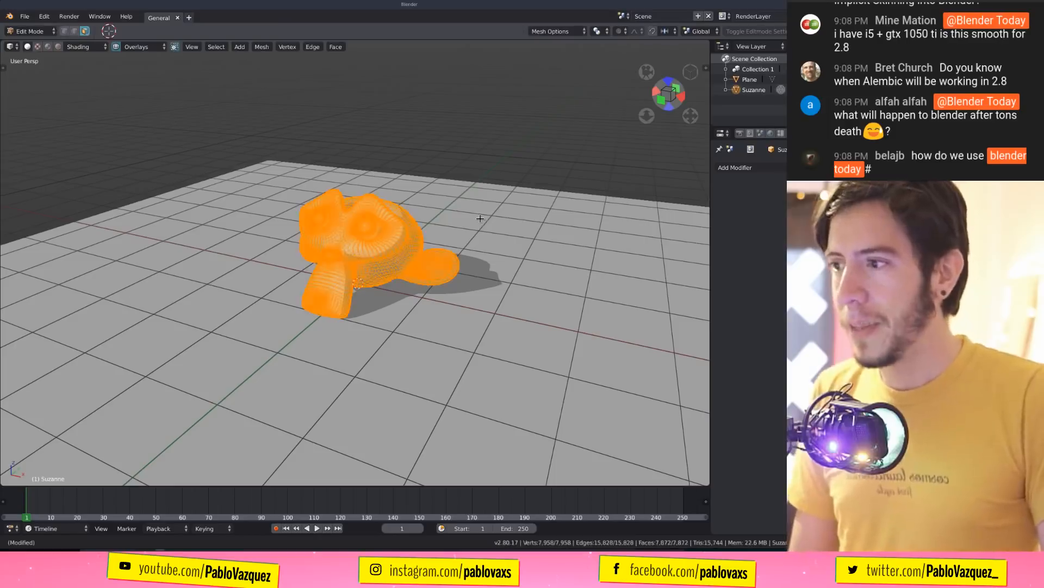
{"action": "key", "text": "ctrl+Tab"}
{"action": "left_click", "coordinate": [482, 240]}
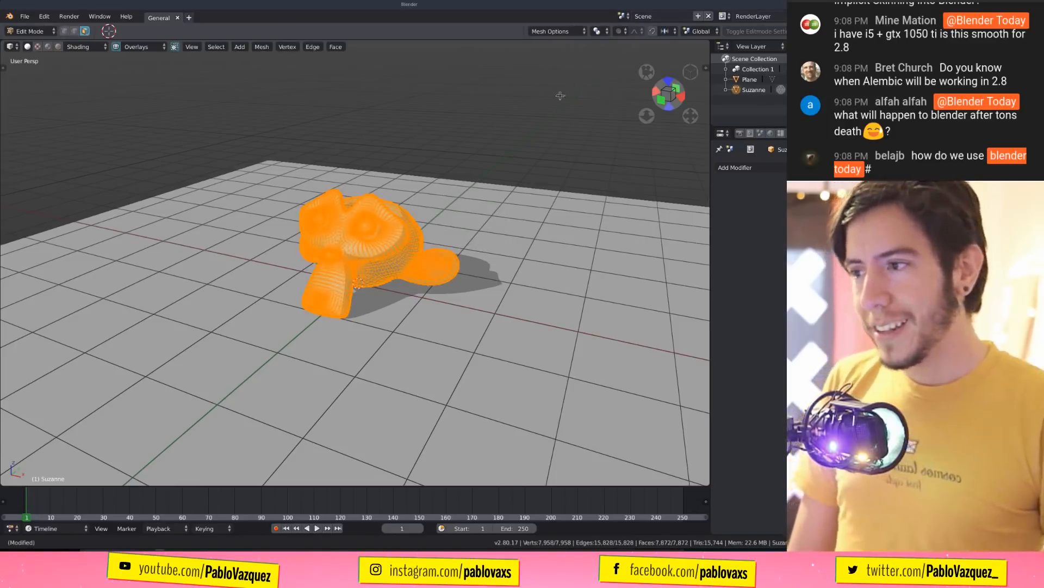
{"action": "key", "text": "ctrl+Tab"}
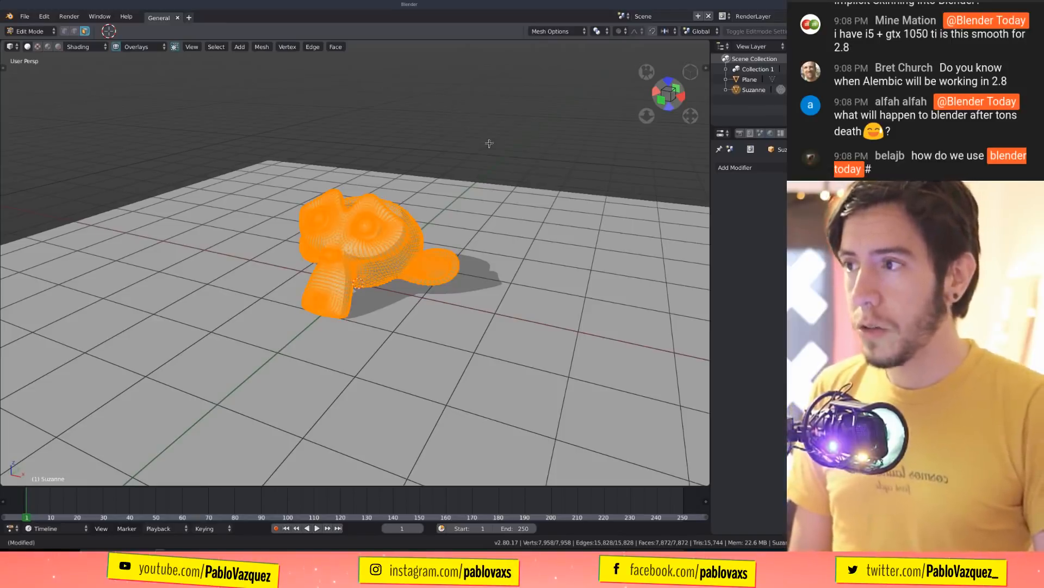
Frame Suzanne's mesh and cycle its selection mode through Vertex, Edge and Face, finishing in Vertex mode.
{"action": "key", "text": "KP_Decimal"}
{"action": "key", "text": "1"}
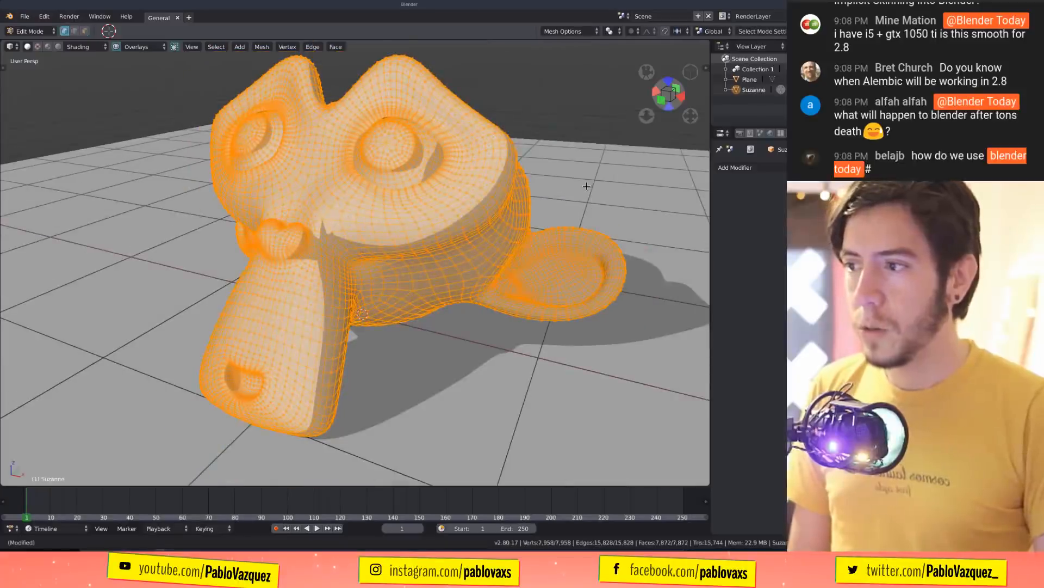
{"action": "key", "text": "2"}
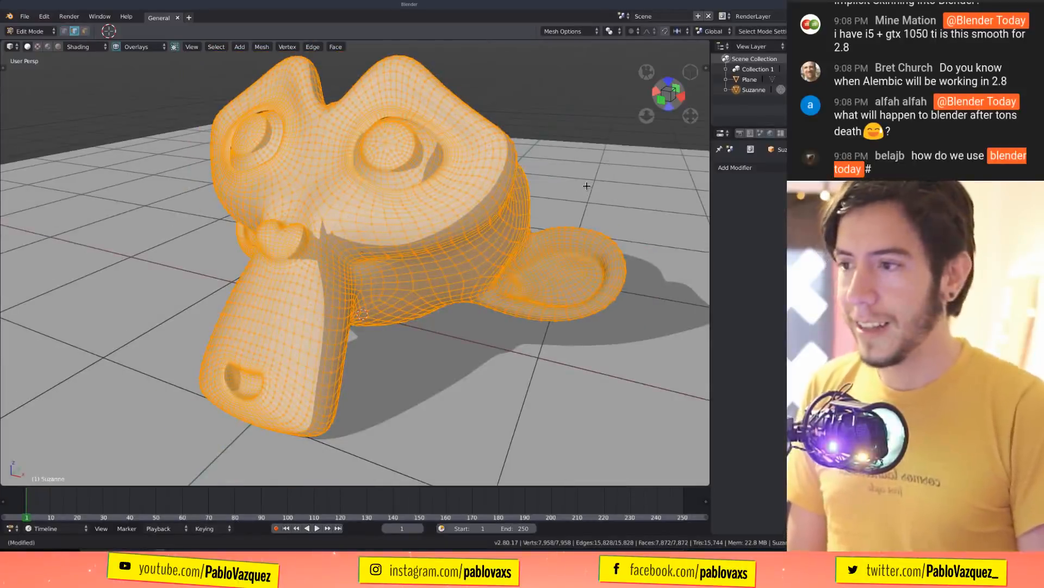
{"action": "key", "text": "1"}
{"action": "key", "text": "ctrl+Tab"}
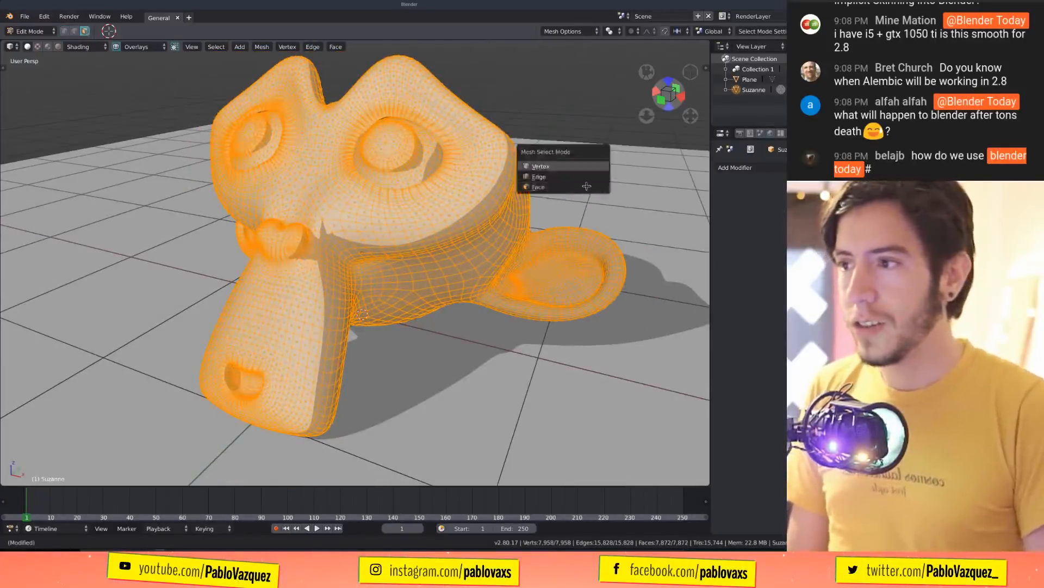
{"action": "key", "text": "2"}
{"action": "key", "text": "3"}
{"action": "key", "text": "1"}
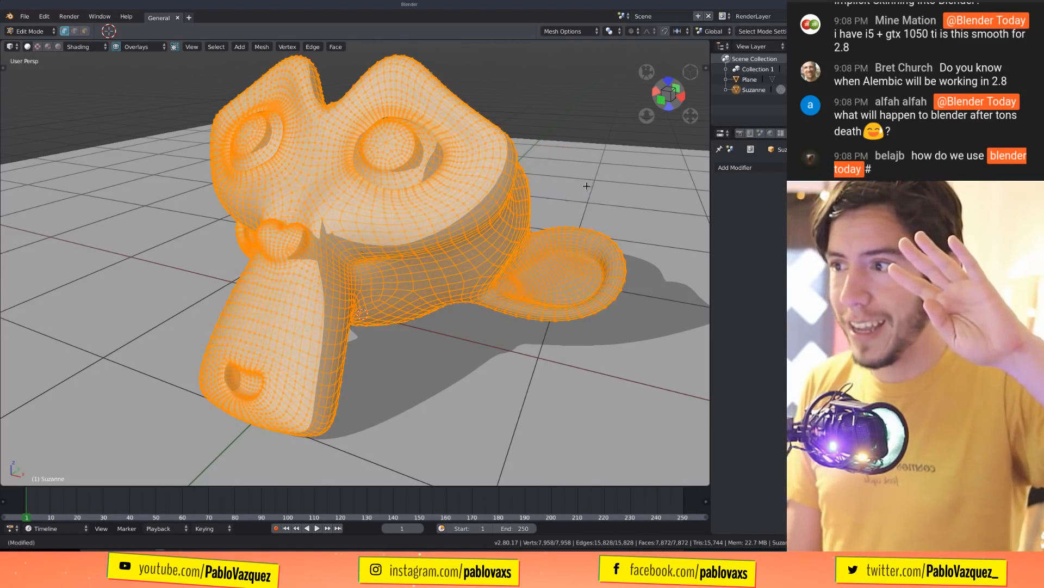
{"action": "key", "text": "ctrl+Tab"}
{"action": "key", "text": "1"}
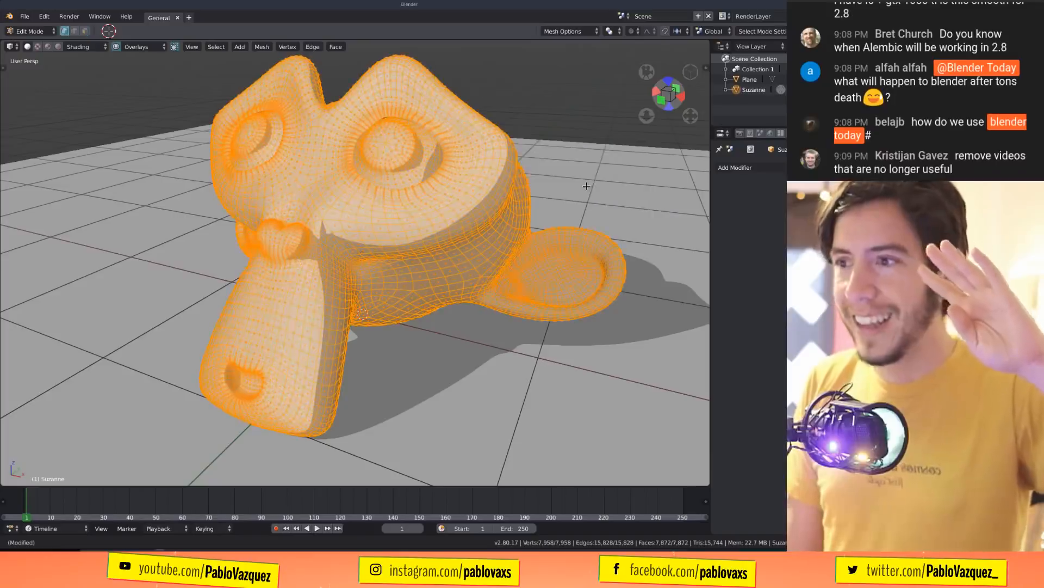
{"action": "key", "text": "ctrl+Tab"}
{"action": "key", "text": "Escape"}
{"action": "key", "text": "ctrl+Tab"}
{"action": "key", "text": "Escape"}
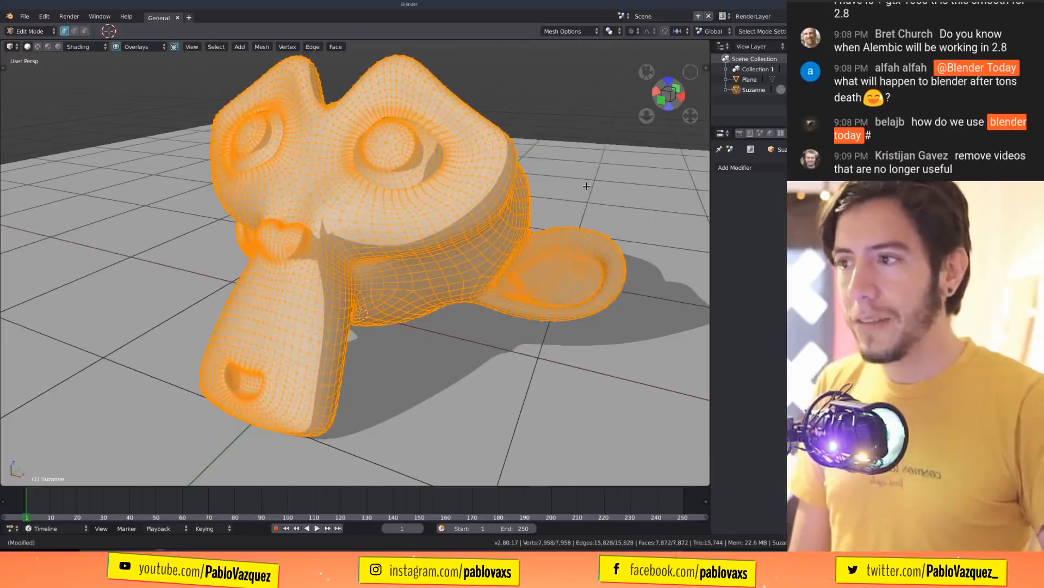
Switch Suzanne's mesh selection between Face, Vertex and Edge modes again, finishing in Vertex mode.
{"action": "key", "text": "3"}
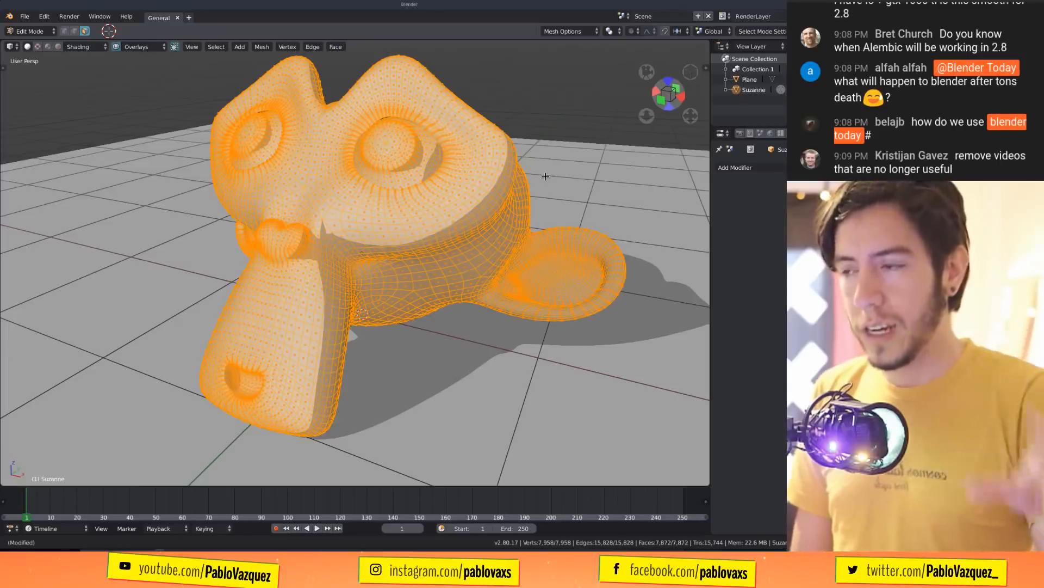
{"action": "key", "text": "1"}
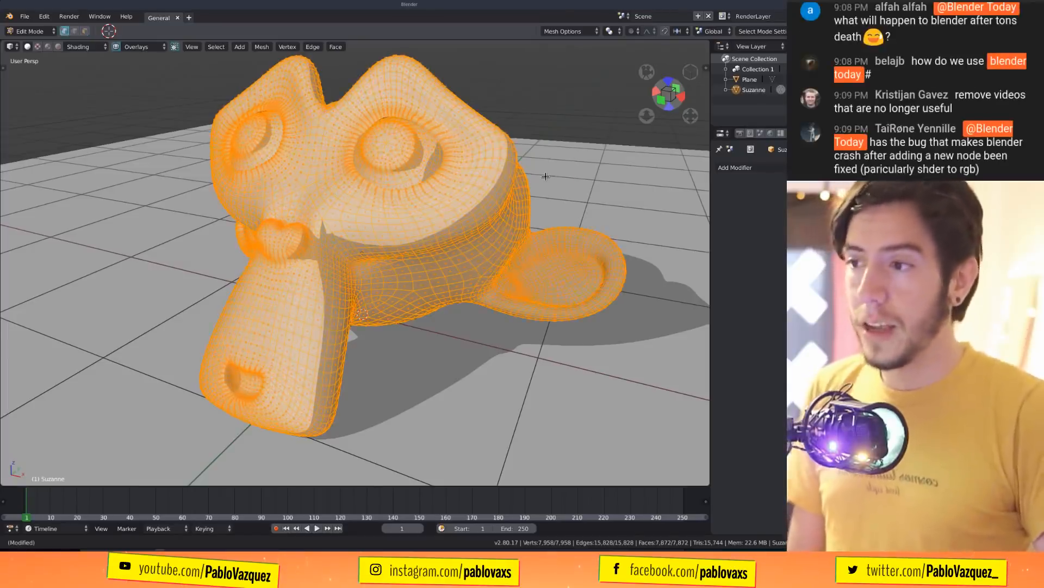
{"action": "key", "text": "3"}
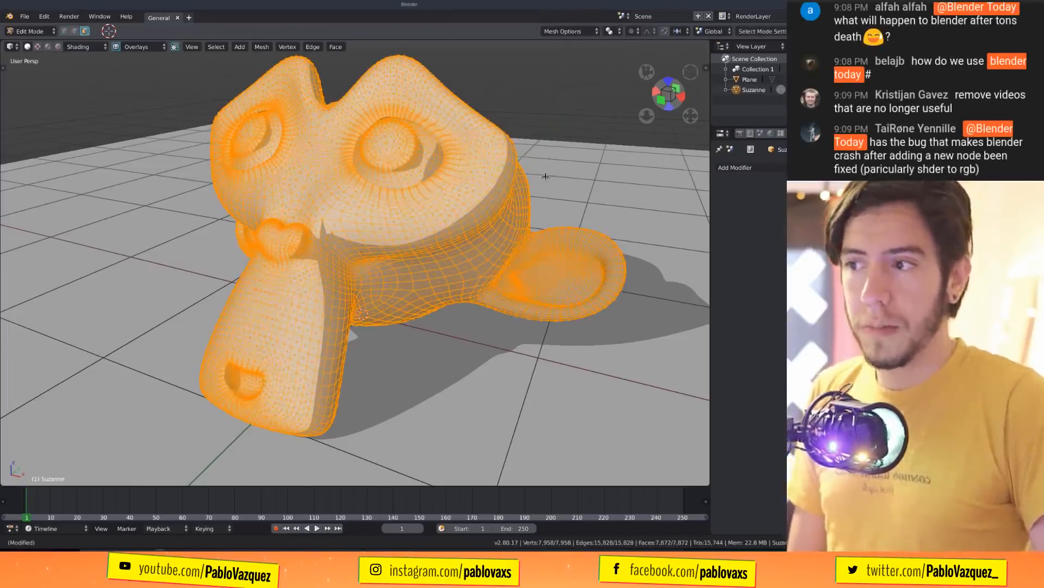
{"action": "key", "text": "ctrl+Tab"}
{"action": "key", "text": "2"}
{"action": "key", "text": "ctrl+Tab"}
{"action": "key", "text": "1"}
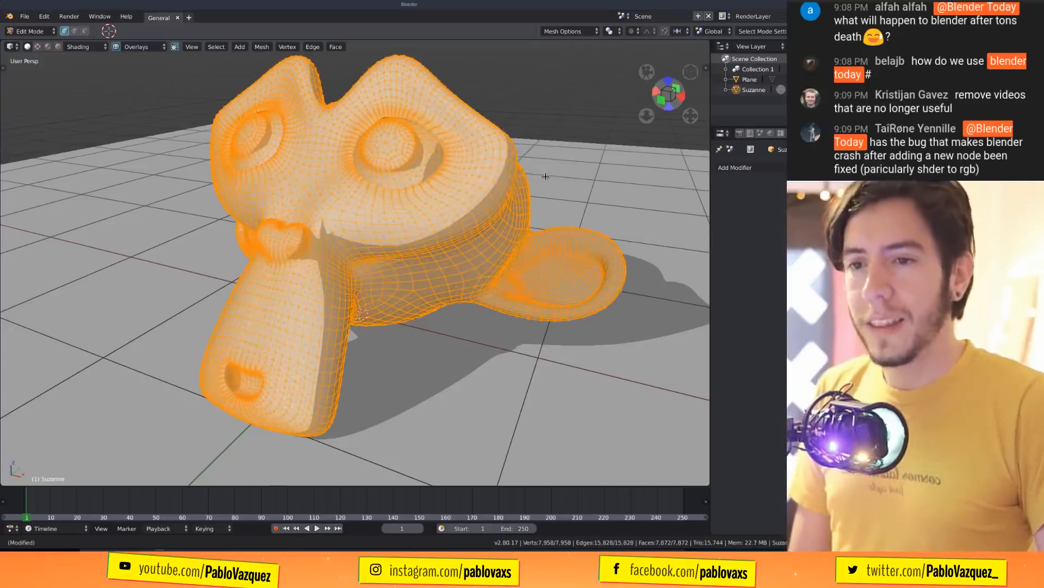
Leave Suzanne's Edit Mode and switch the object to Weight Paint mode.
{"action": "key", "text": "Tab"}
{"action": "key", "text": "Tab"}
{"action": "key", "text": "ctrl+Tab"}
{"action": "key", "text": "1"}
{"action": "key", "text": "5"}
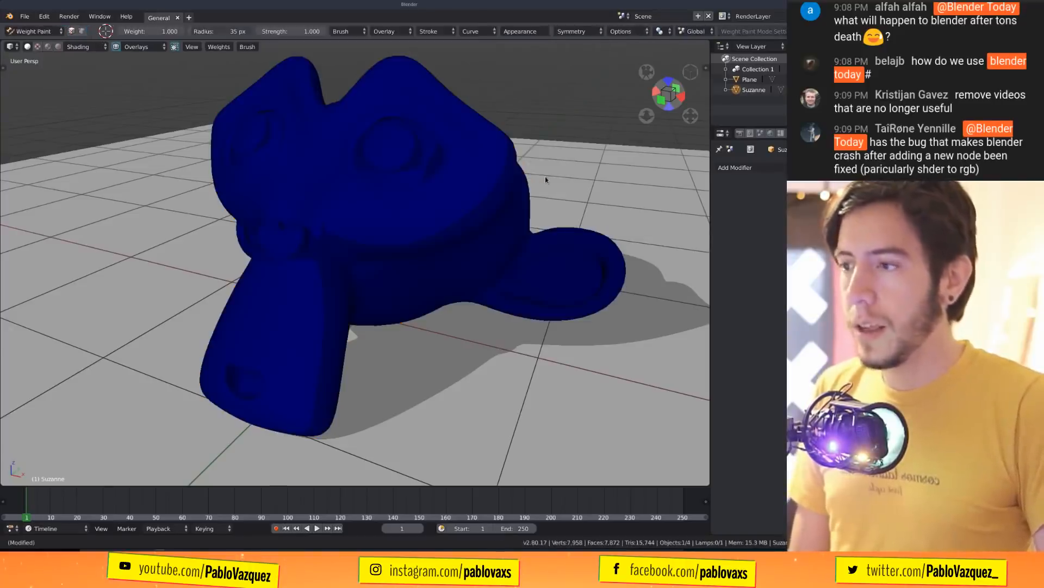
Switch Suzanne through Vertex Paint, Texture Paint and Sculpt Mode, and return it to Object Mode.
{"action": "scroll", "coordinate": [541, 177], "scroll_direction": "down", "scroll_amount": 5}
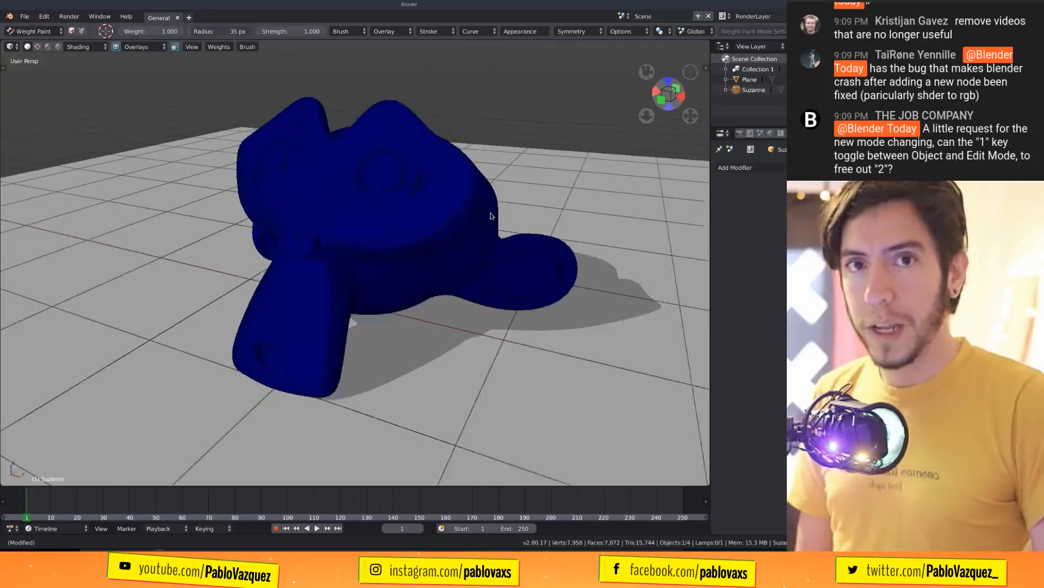
{"action": "key", "text": "4"}
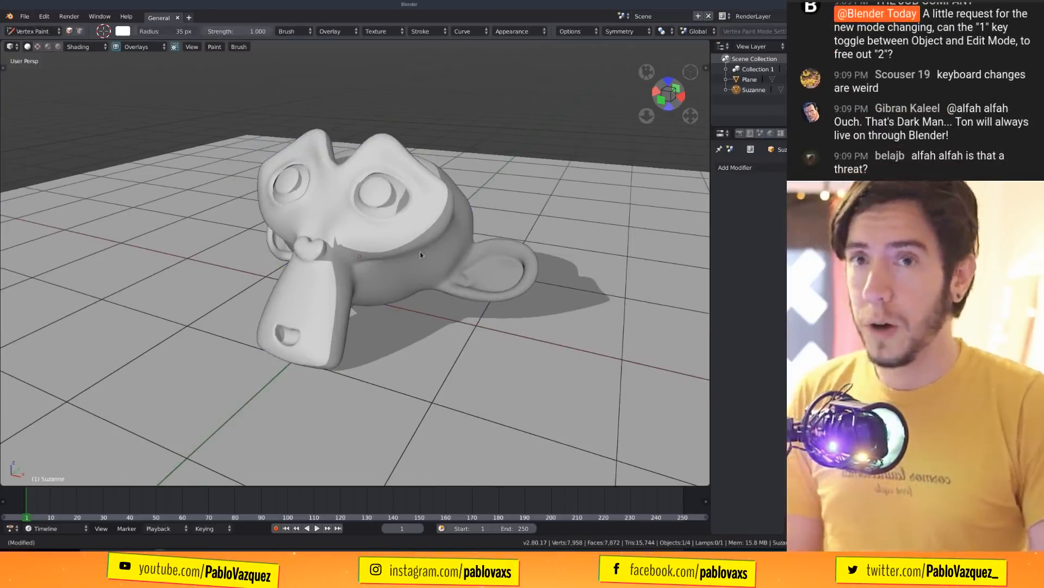
{"action": "key", "text": "6"}
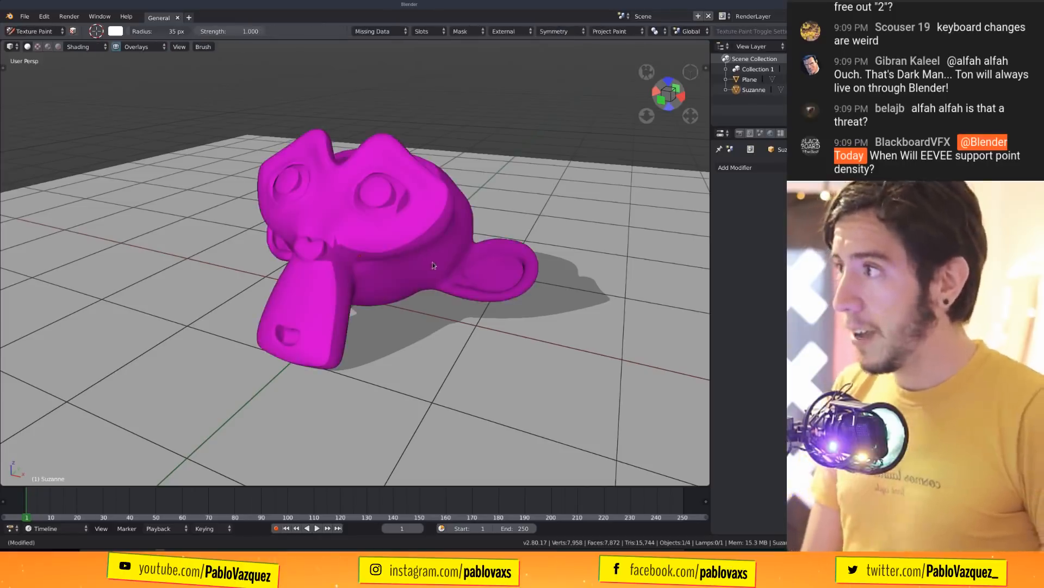
{"action": "key", "text": "3"}
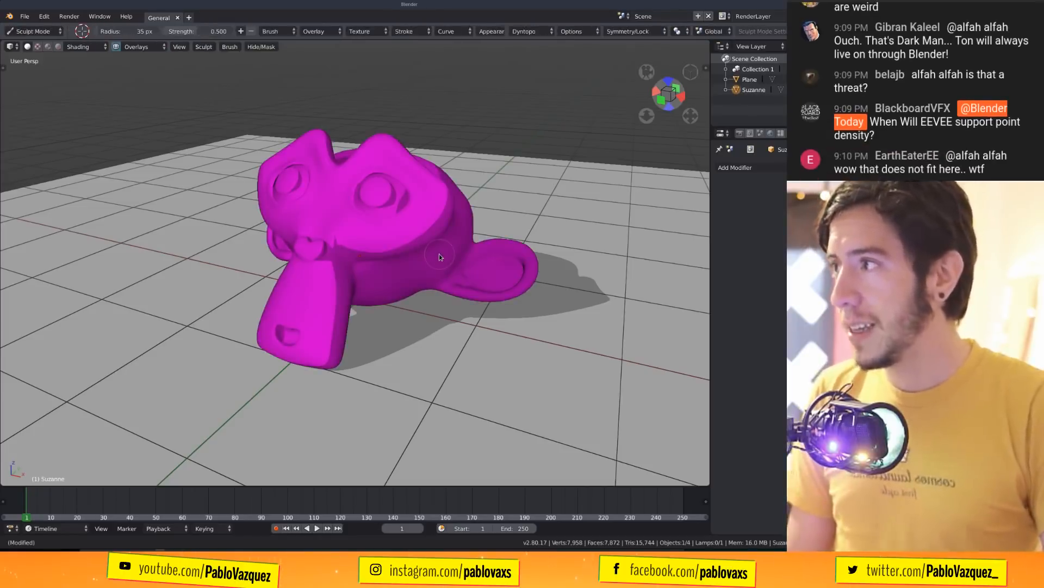
{"action": "key", "text": "1"}
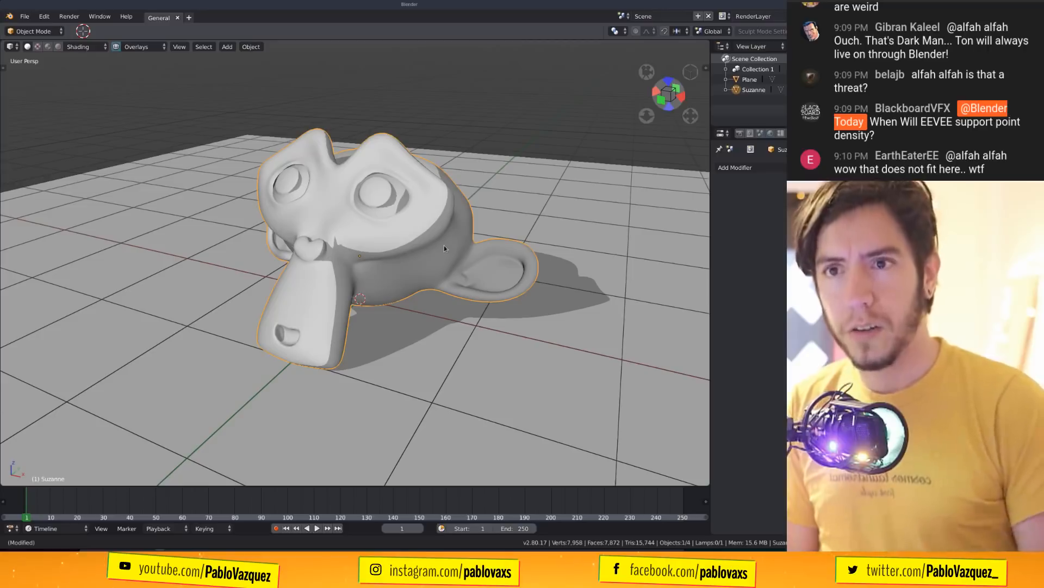
Deselect everything and add an armature to the scene.
{"action": "key", "text": "alt+a"}
{"action": "key", "text": "shift+a"}
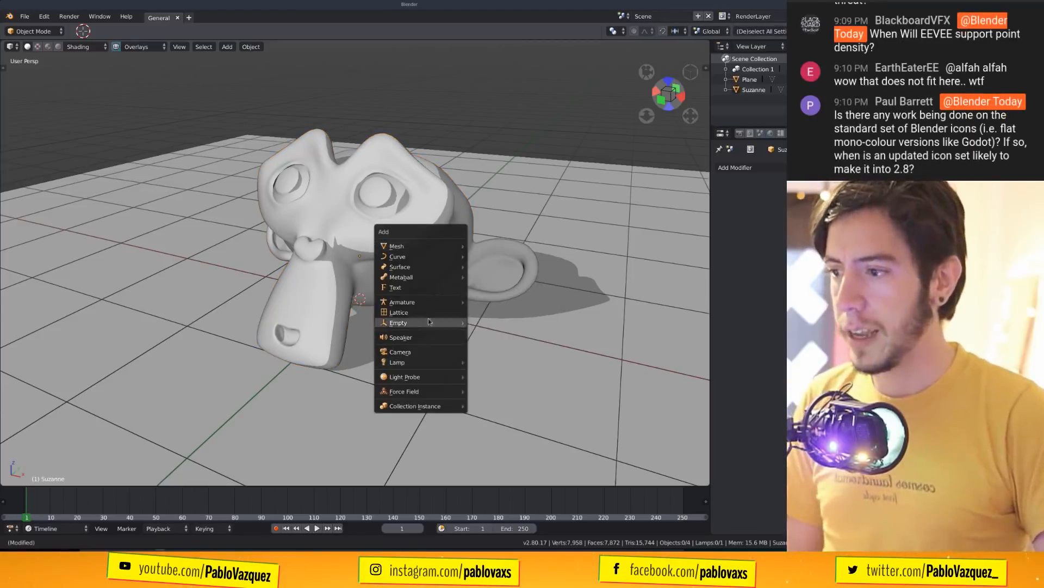
{"action": "left_click", "coordinate": [484, 296]}
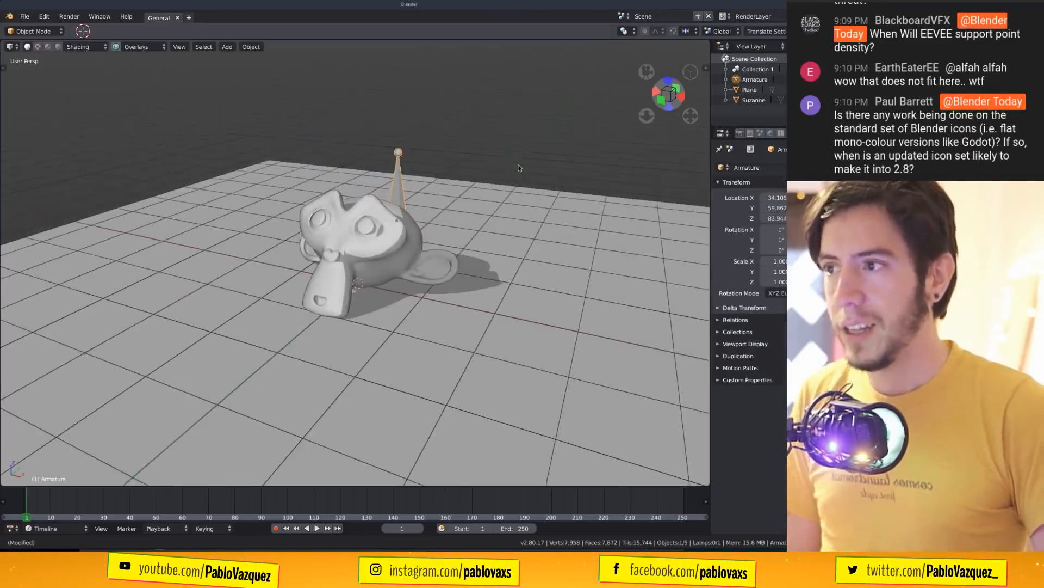
Move the armature into the air above Suzanne, to about X 34.4 cm, Y 1.29 m and Z 2.22 m.
{"action": "middle_click_drag", "start_coordinate": [512, 167], "coordinate": [501, 228], "text": "shift"}
{"action": "key", "text": "g"}
{"action": "left_click", "coordinate": [516, 142]}
{"action": "middle_click_drag", "start_coordinate": [489, 185], "coordinate": [483, 163]}
Switch the armature to Edit Mode and on to Pose Mode, and select its bone.
{"action": "key", "text": "Tab"}
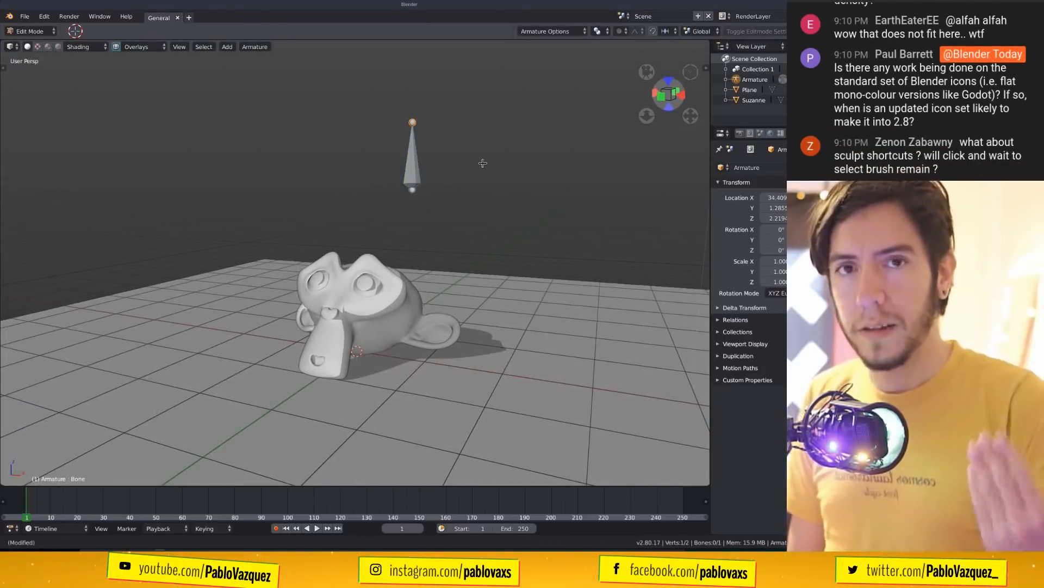
{"action": "key", "text": "ctrl+Tab"}
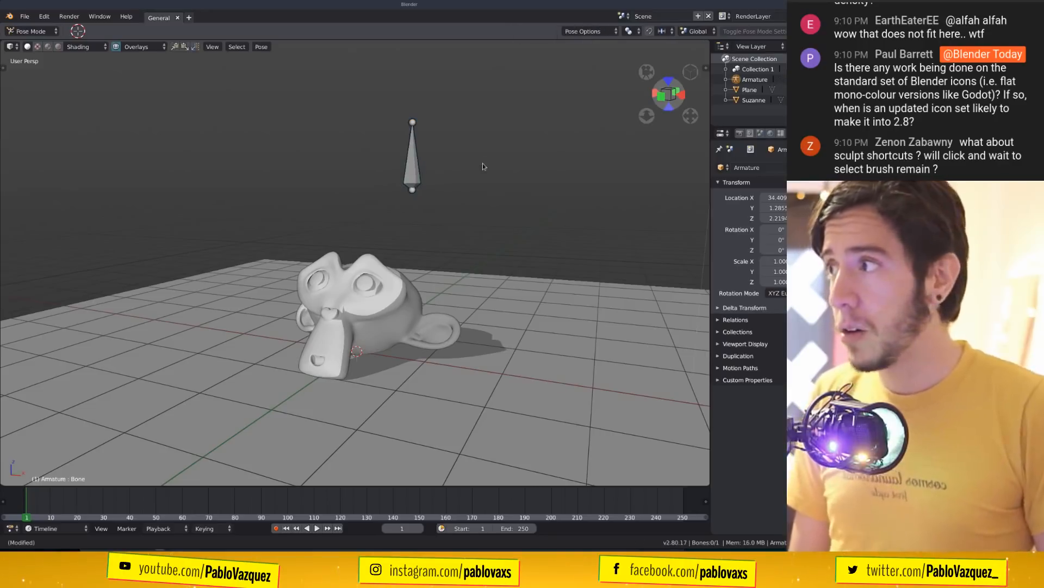
{"action": "key", "text": "a"}
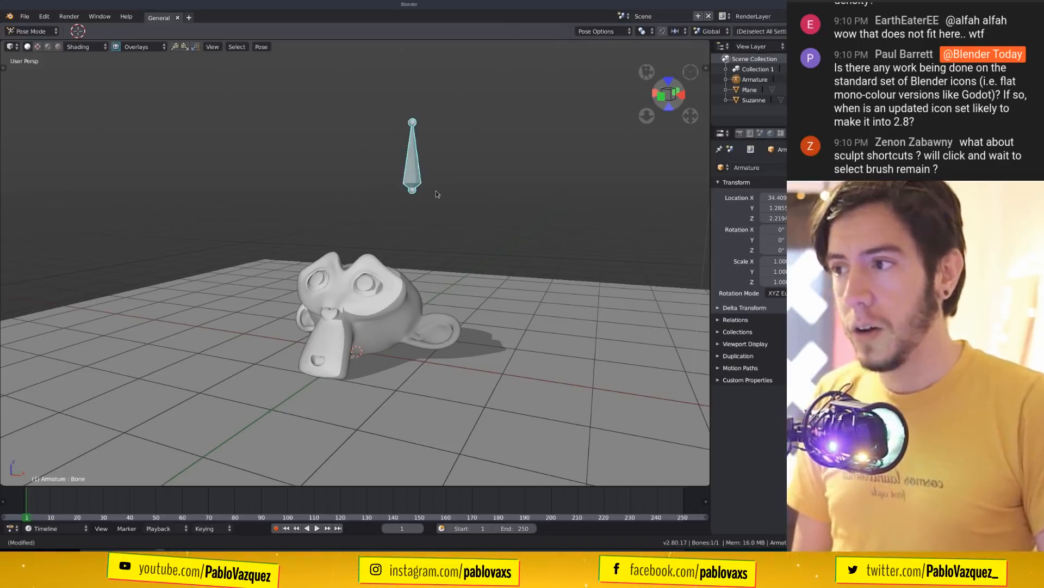
Select Suzanne and toggle Weight Paint mode on and back to Object Mode.
{"action": "left_click", "coordinate": [385, 272]}
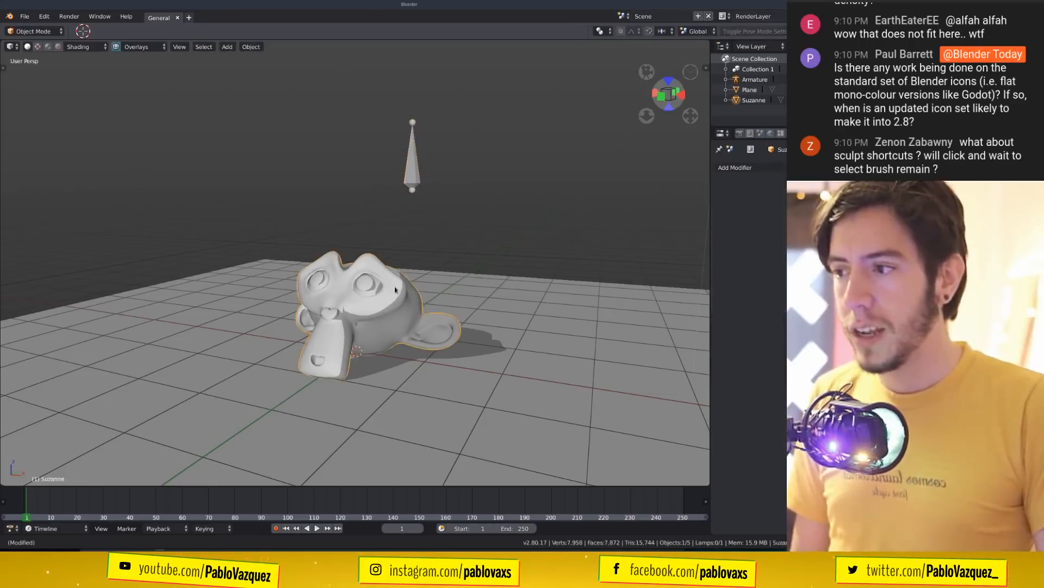
{"action": "key", "text": "ctrl+Tab"}
{"action": "key", "text": "ctrl+Tab"}
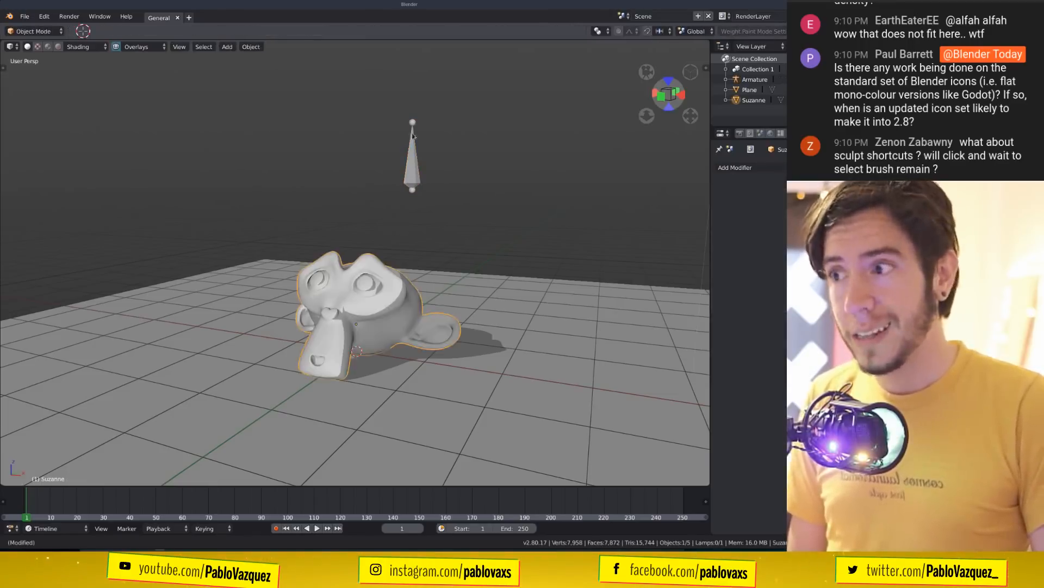
Select the armature and switch it between Pose Mode, Edit Mode and Object Mode, finishing in Object Mode.
{"action": "left_click", "coordinate": [412, 139]}
{"action": "key", "text": "ctrl+Tab"}
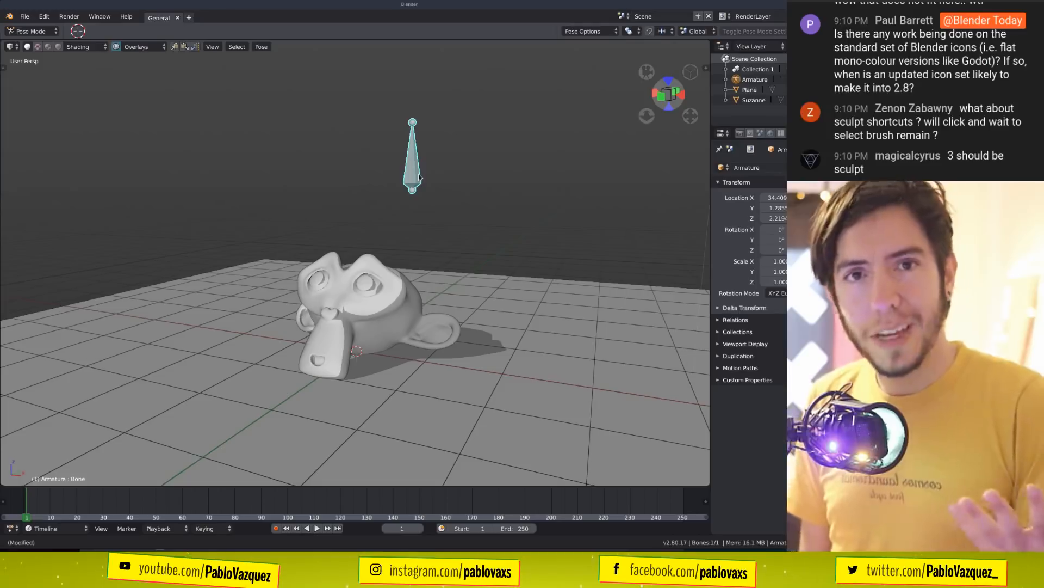
{"action": "key", "text": "Tab"}
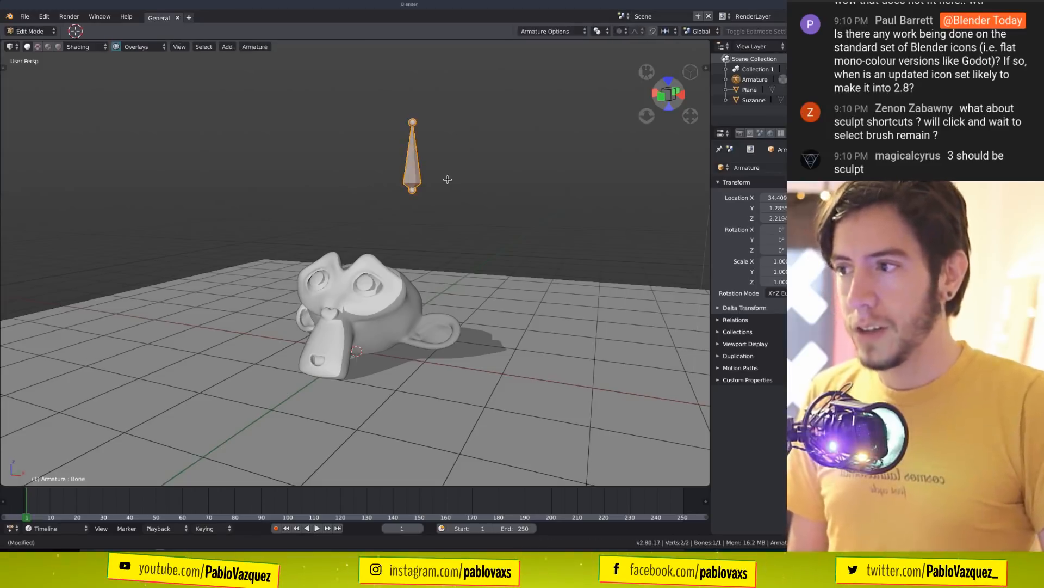
{"action": "key", "text": "ctrl+Tab"}
{"action": "key", "text": "ctrl+Tab"}
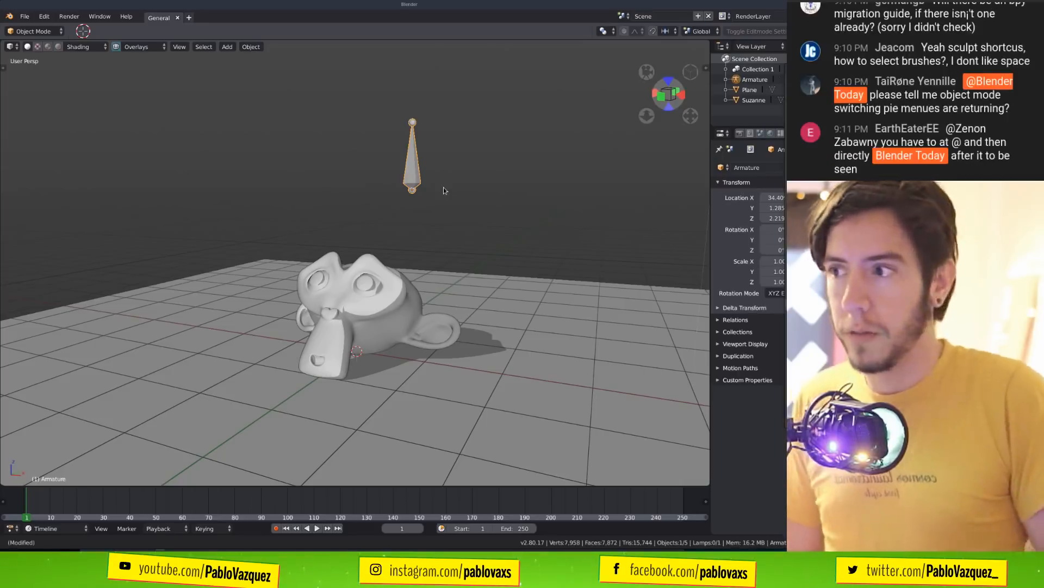
{"action": "key", "text": "Tab"}
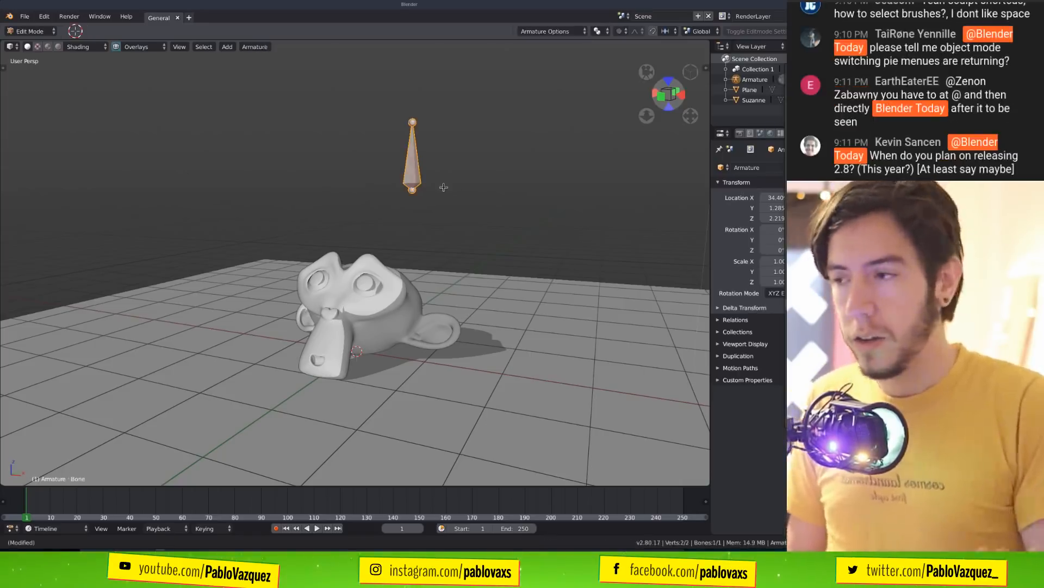
{"action": "key", "text": "Tab"}
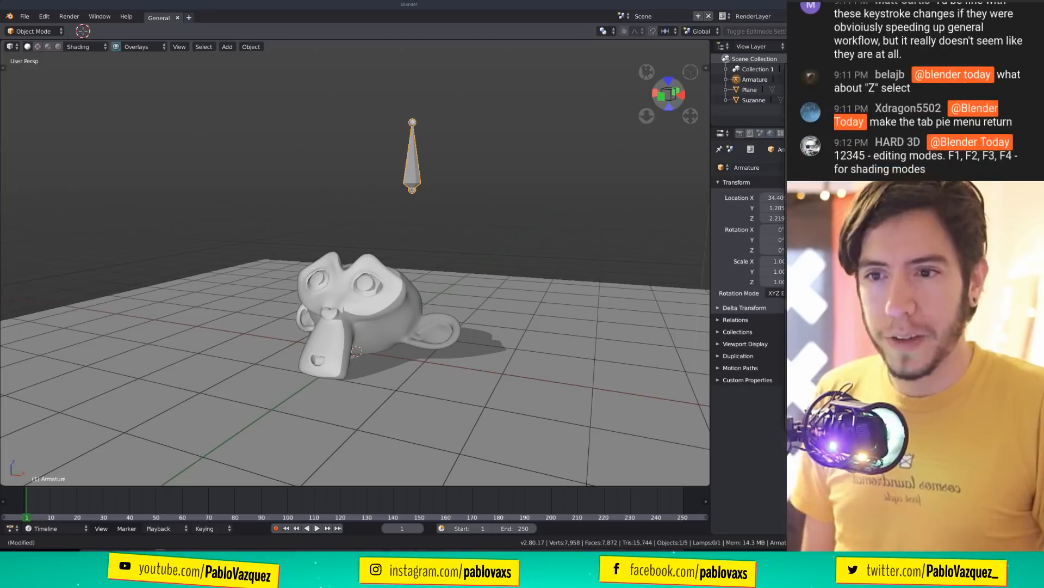
Resize the Blender window so the full Properties editor fits, and make Suzanne the only selected object.
{"action": "right_click_drag", "start_coordinate": [772, 443], "coordinate": [734, 432], "text": "alt"}
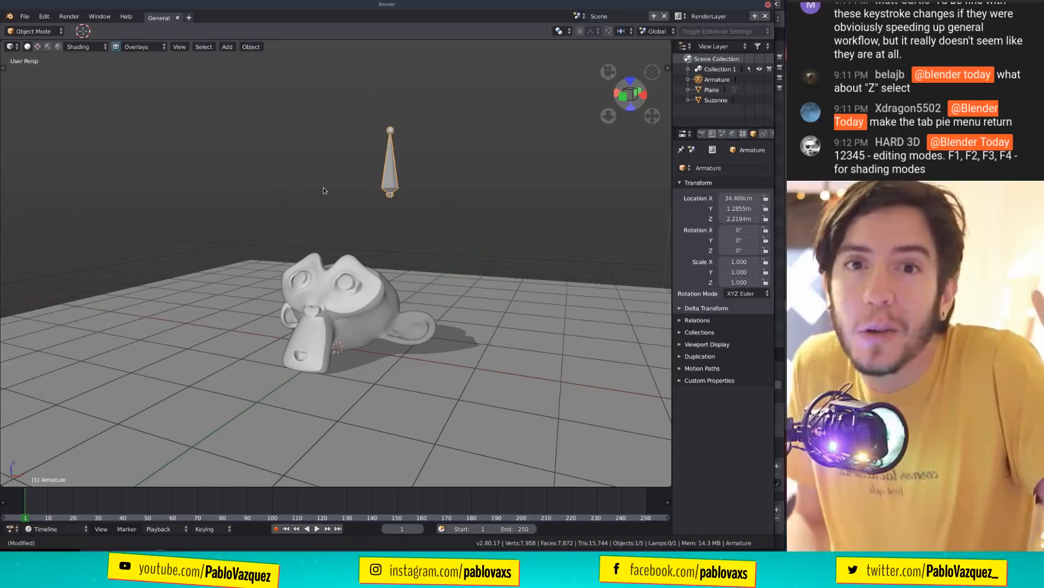
{"action": "key", "text": "alt+a"}
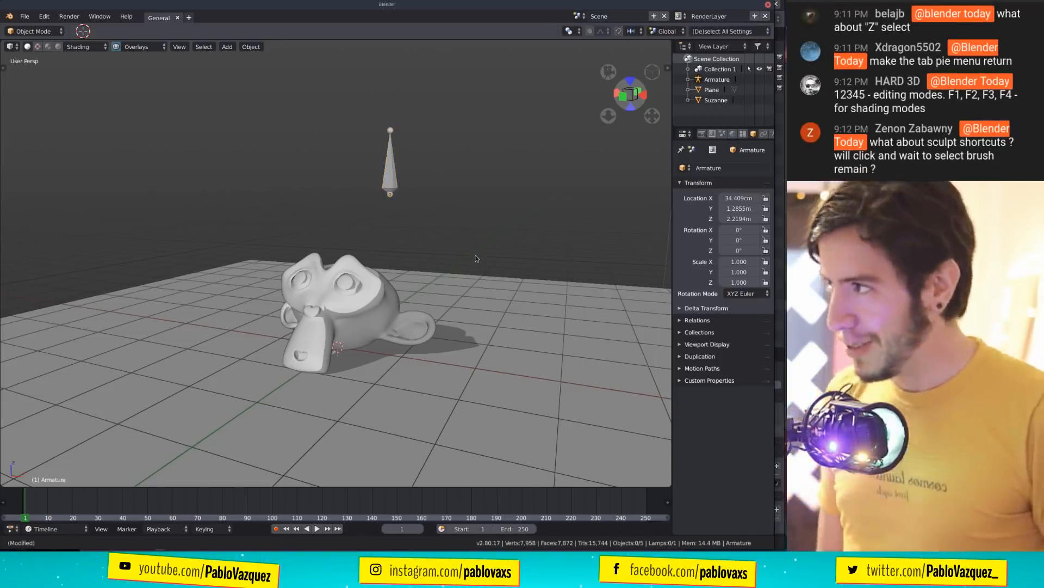
{"action": "left_click", "coordinate": [349, 302]}
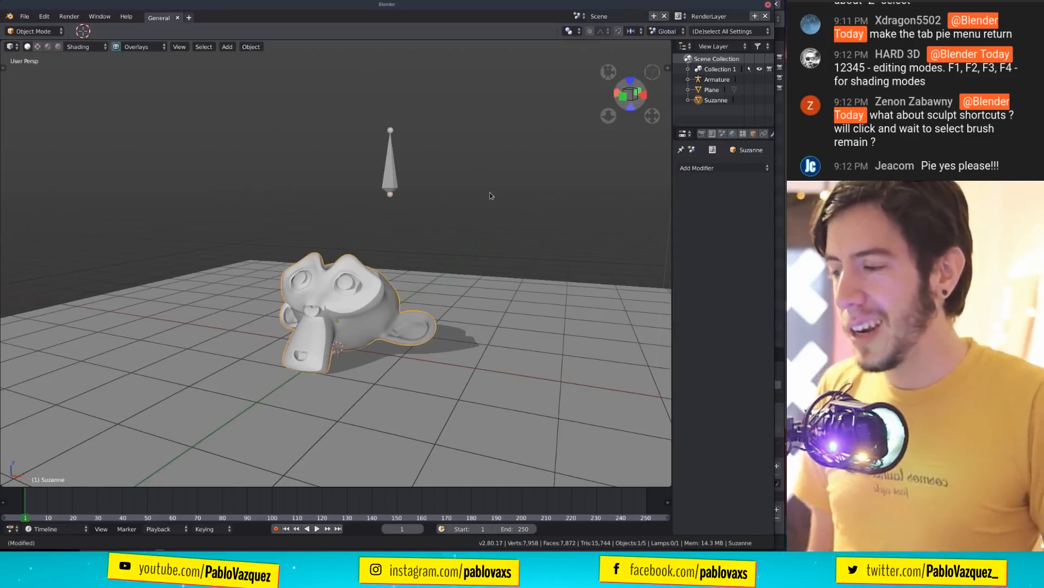
Bring up the operator search popup several times and dismiss it without running any operator.
{"action": "key", "text": "space"}
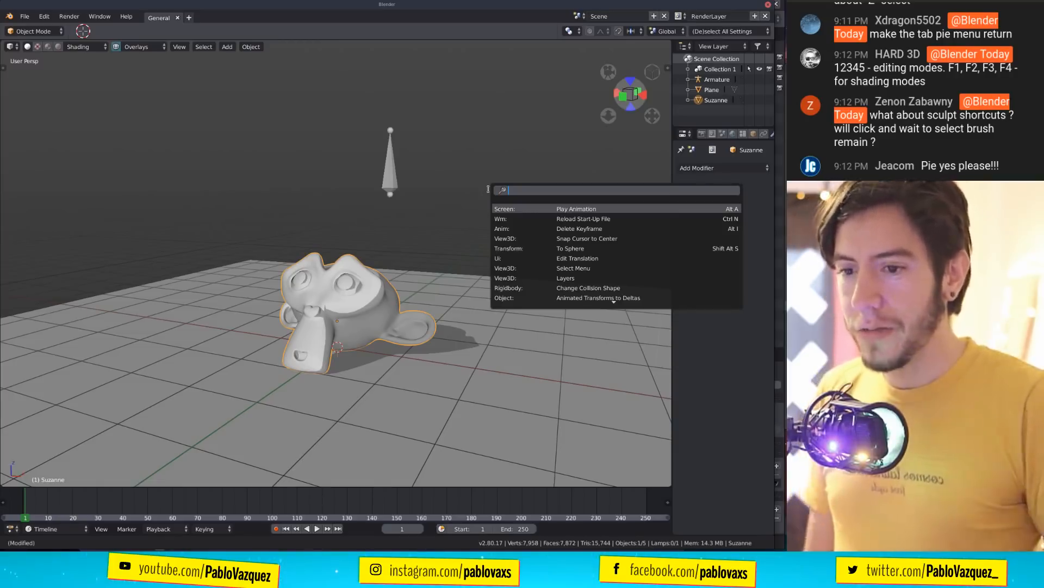
{"action": "key", "text": "Escape"}
{"action": "key", "text": "space"}
{"action": "key", "text": "Escape"}
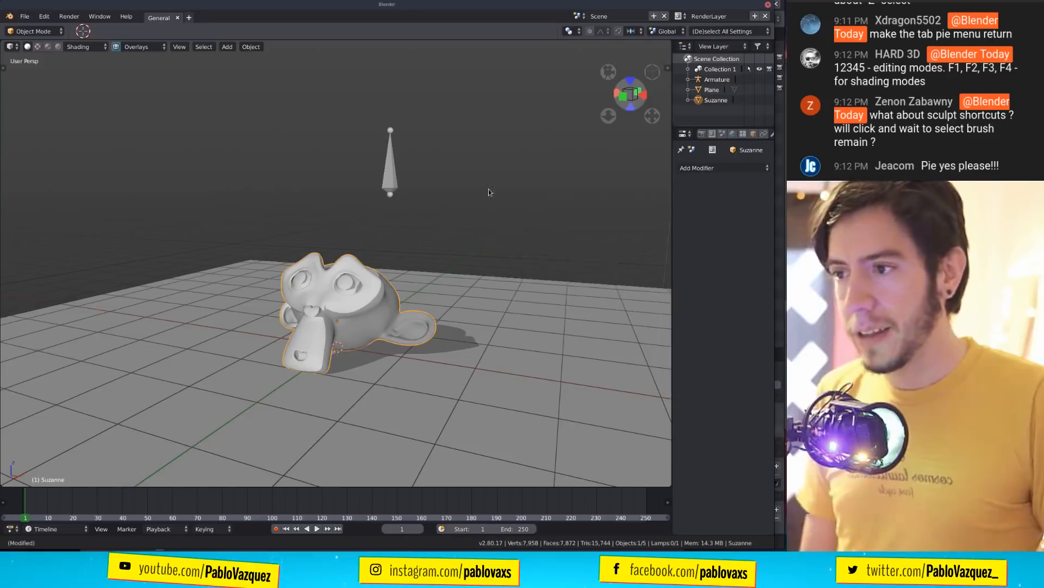
{"action": "key", "text": "space"}
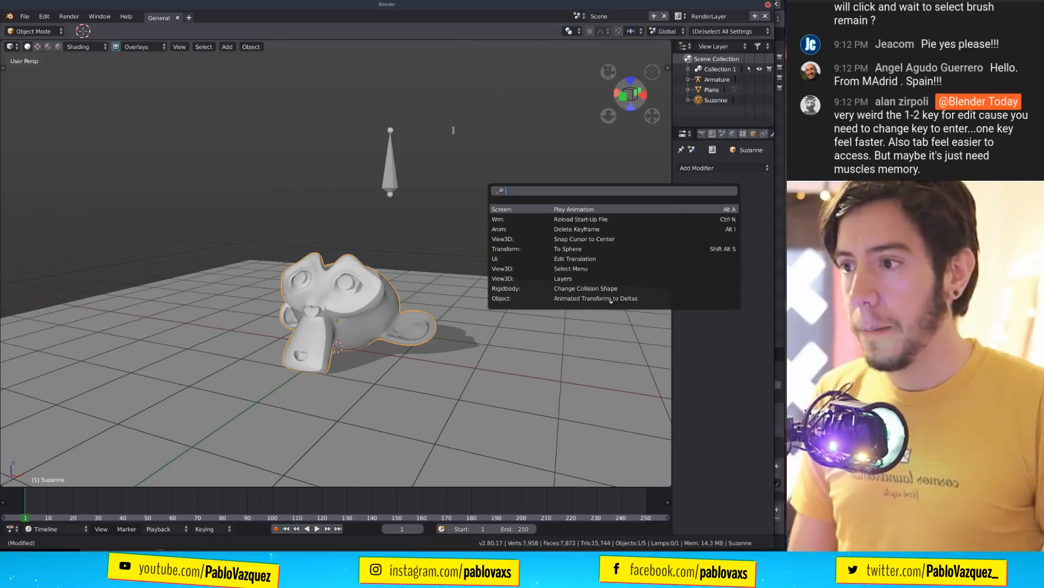
{"action": "key", "text": "Escape"}
{"action": "key", "text": "space"}
{"action": "key", "text": "Escape"}
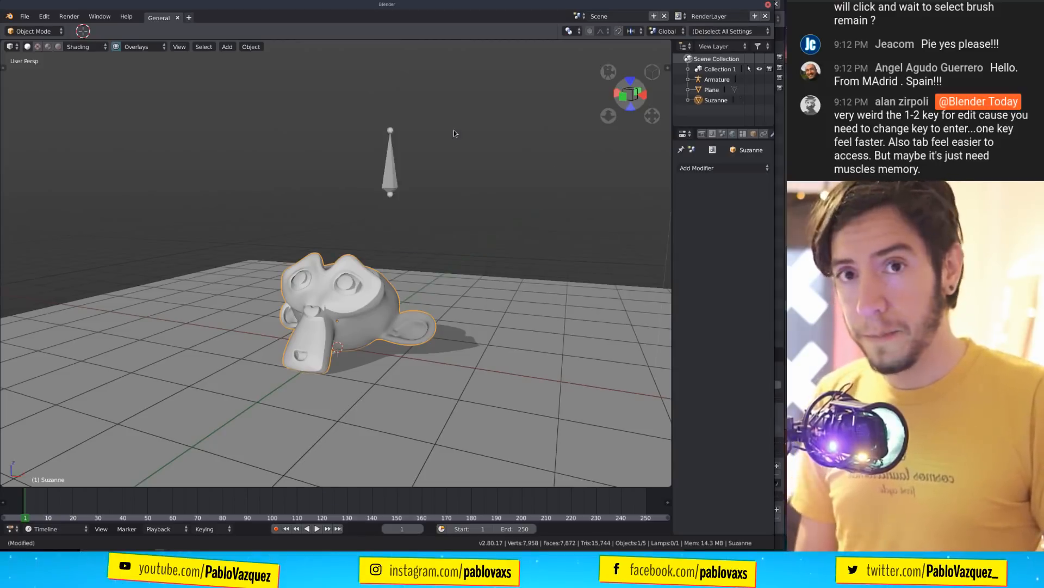
Show the popup of Object Mode tools over the viewport and close it without choosing a tool.
{"action": "key", "text": "space"}
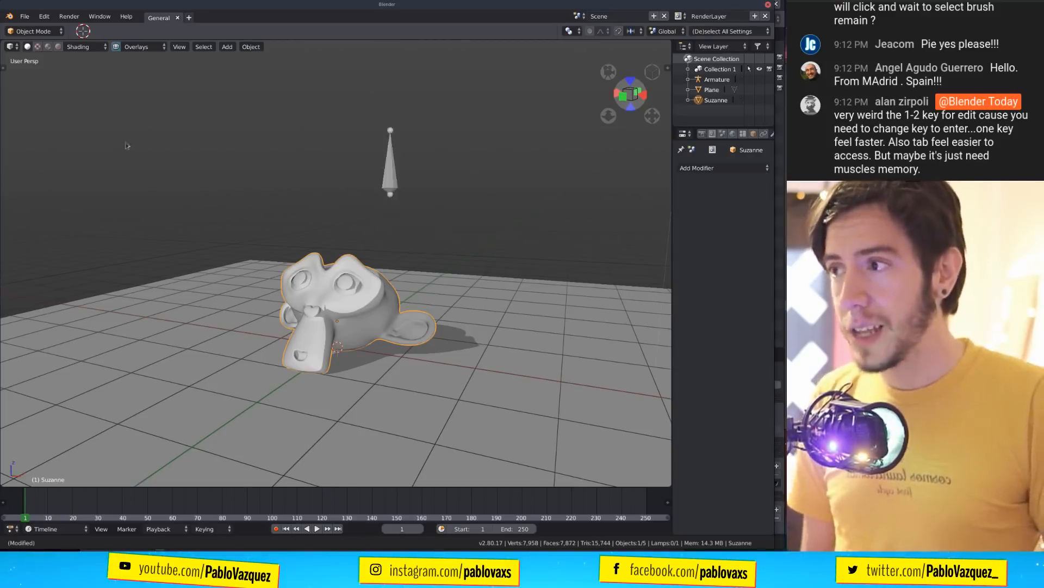
{"action": "right_click", "coordinate": [380, 165]}
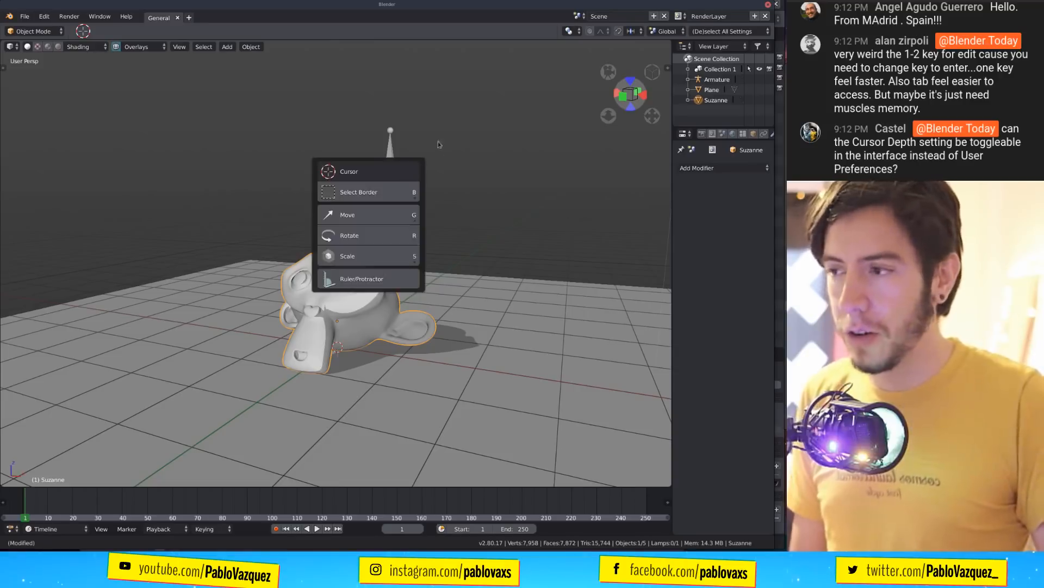
{"action": "key", "text": "Escape"}
{"action": "key", "text": "shift+space"}
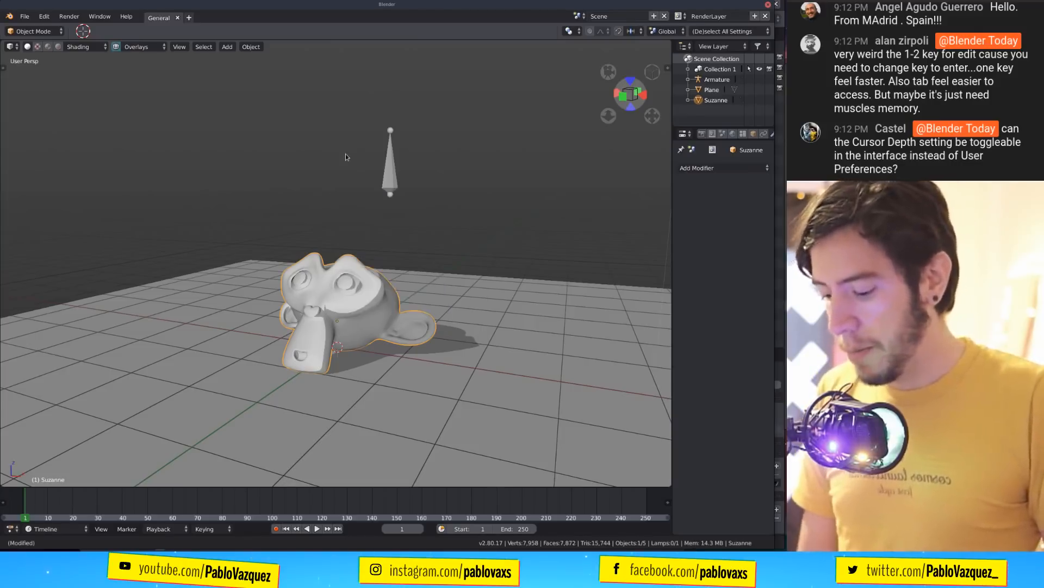
Activate the Select Border tool, border-select the area around the armature, and clear the selection.
{"action": "key", "text": "shift+space"}
{"action": "key", "text": "b"}
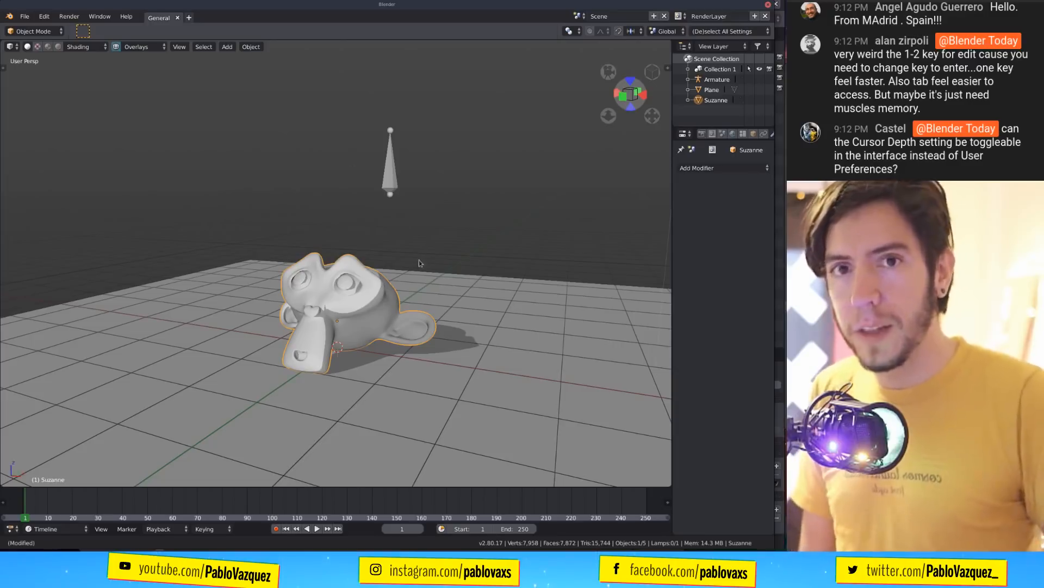
{"action": "left_click_drag", "start_coordinate": [296, 166], "coordinate": [504, 272]}
{"action": "left_click", "coordinate": [440, 238]}
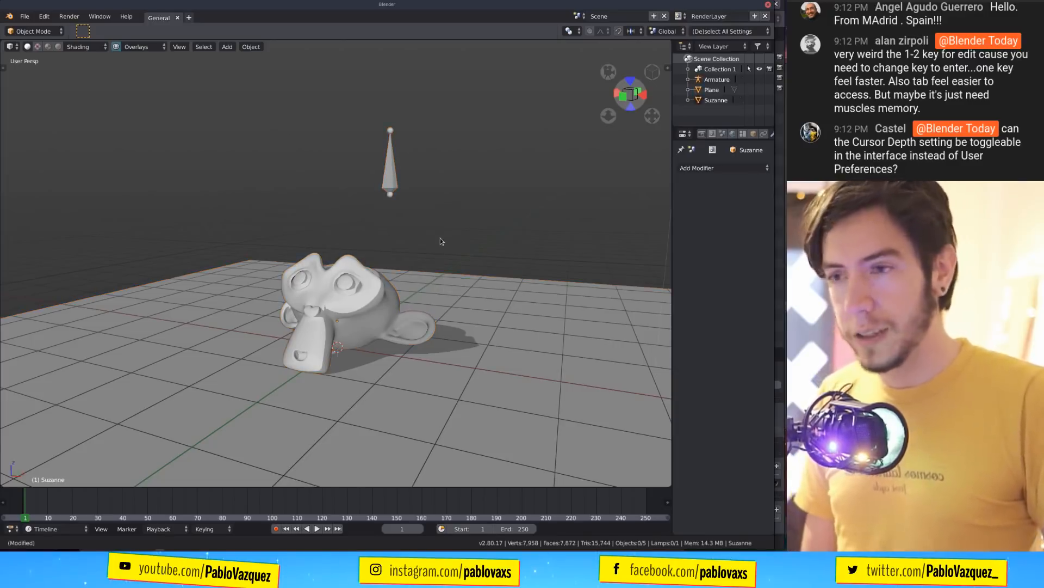
Switch the active tool to Rotate and on to Scale using the tools popup.
{"action": "key", "text": "shift+space"}
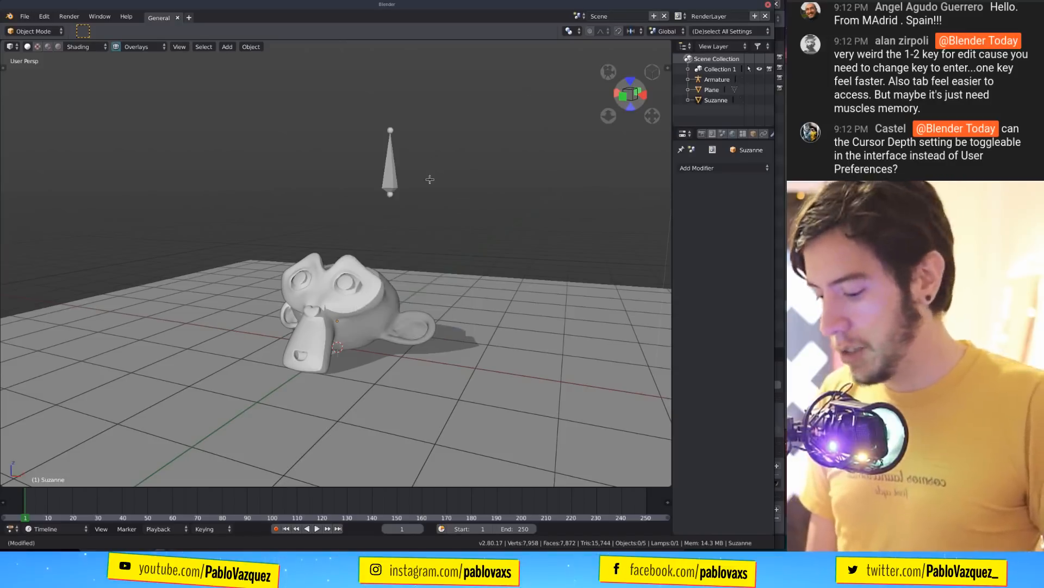
{"action": "key", "text": "shift+space"}
{"action": "key", "text": "r"}
{"action": "key", "text": "s"}
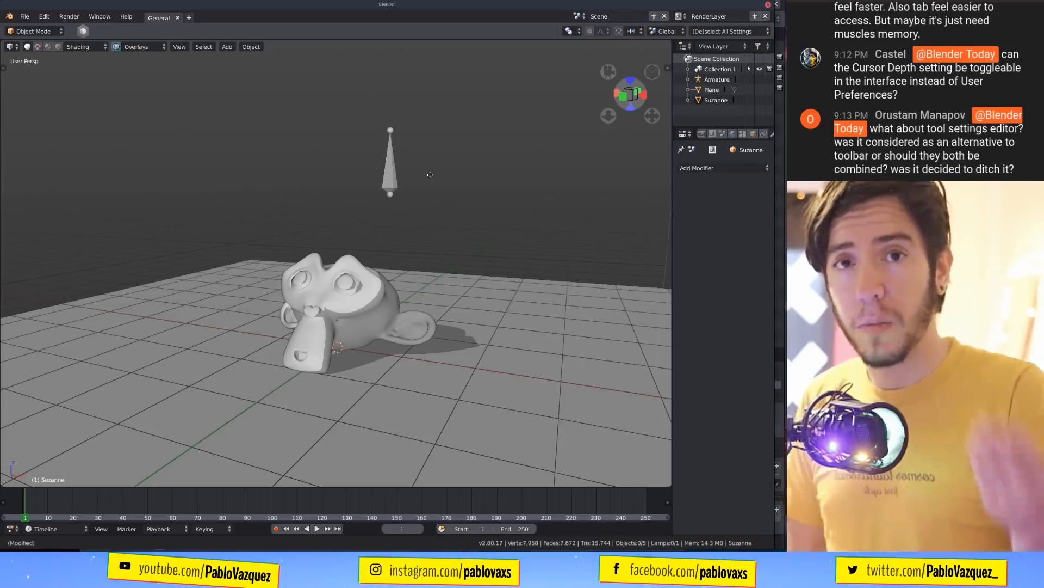
Make Move the active tool and select Suzanne to display its move gizmo.
{"action": "key", "text": "shift+space"}
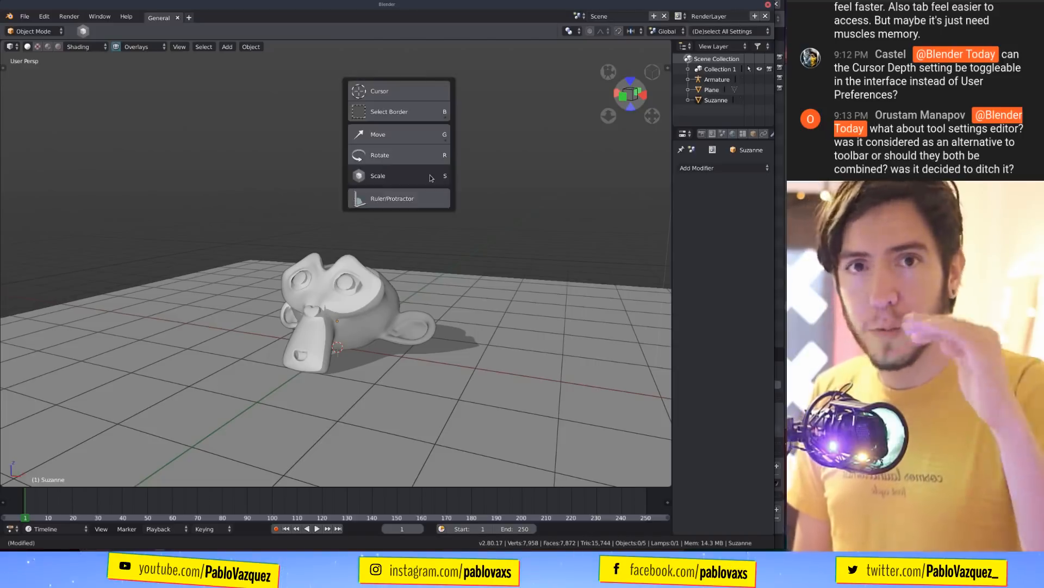
{"action": "left_click", "coordinate": [427, 190]}
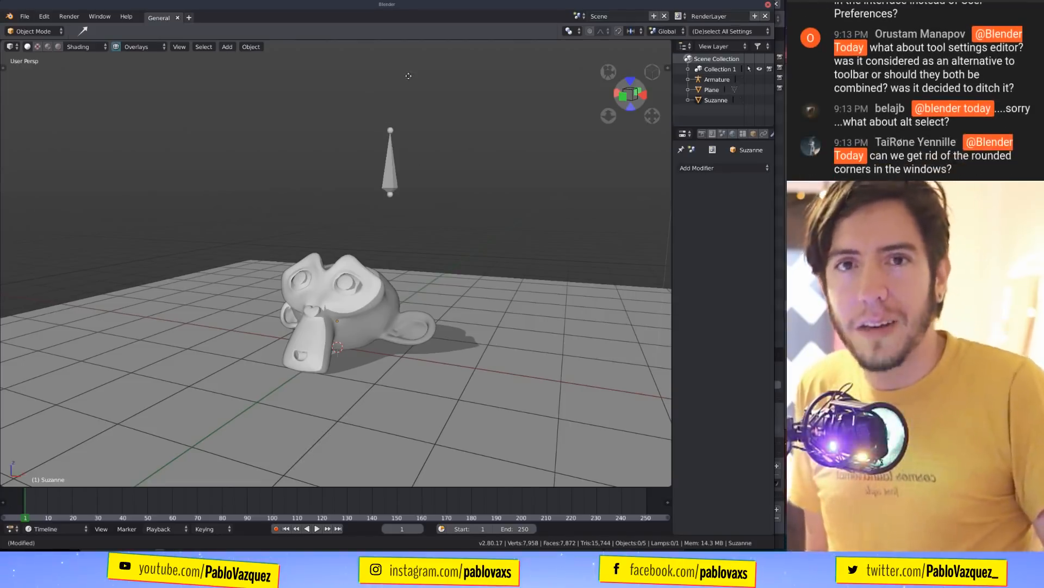
{"action": "left_click", "coordinate": [388, 293]}
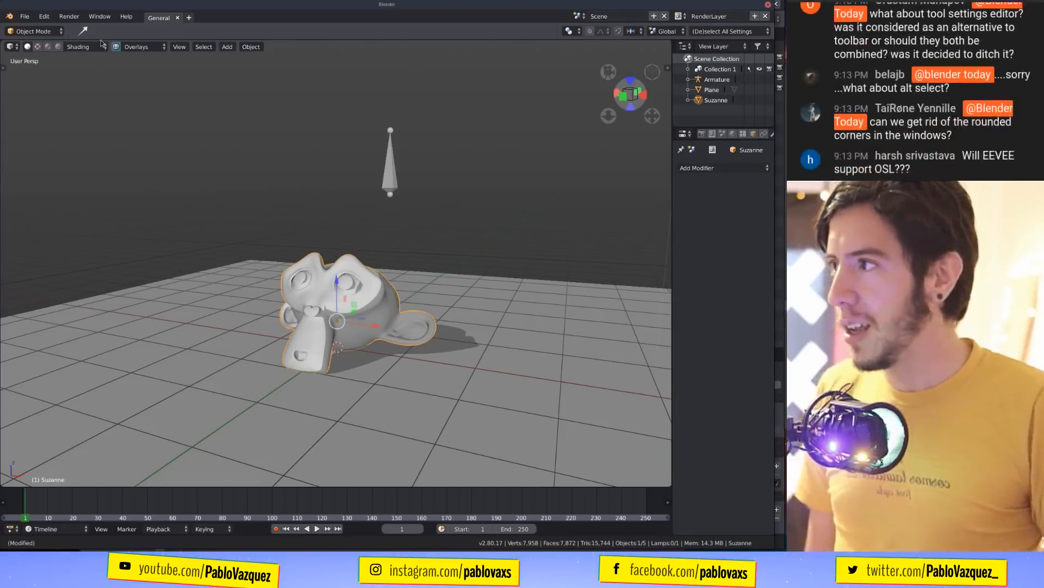
Switch Suzanne from Object Mode to Sculpt Mode.
{"action": "left_click", "coordinate": [34, 31]}
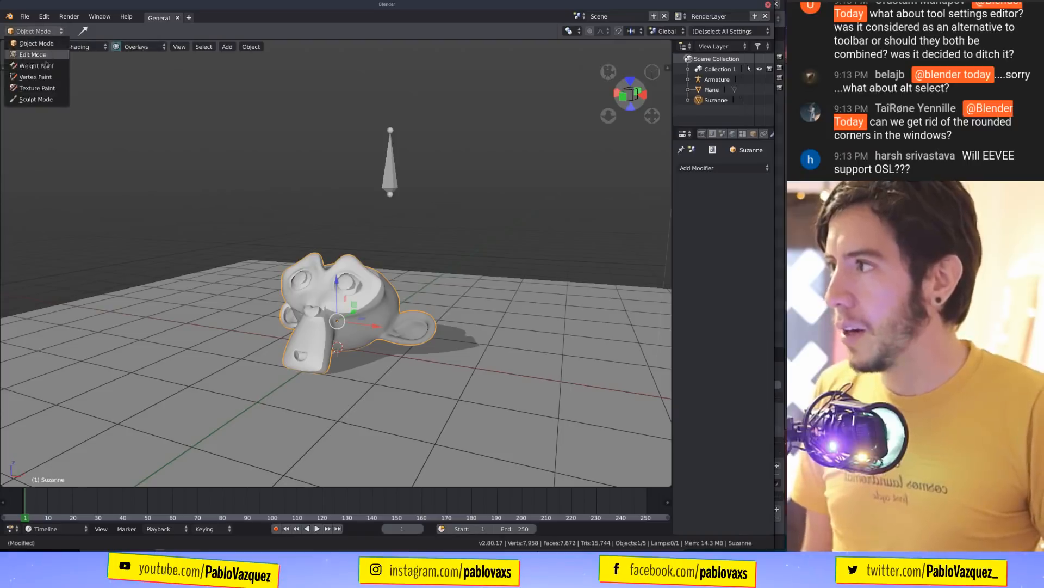
{"action": "left_click", "coordinate": [52, 105]}
{"action": "key", "text": "space"}
{"action": "key", "text": "space"}
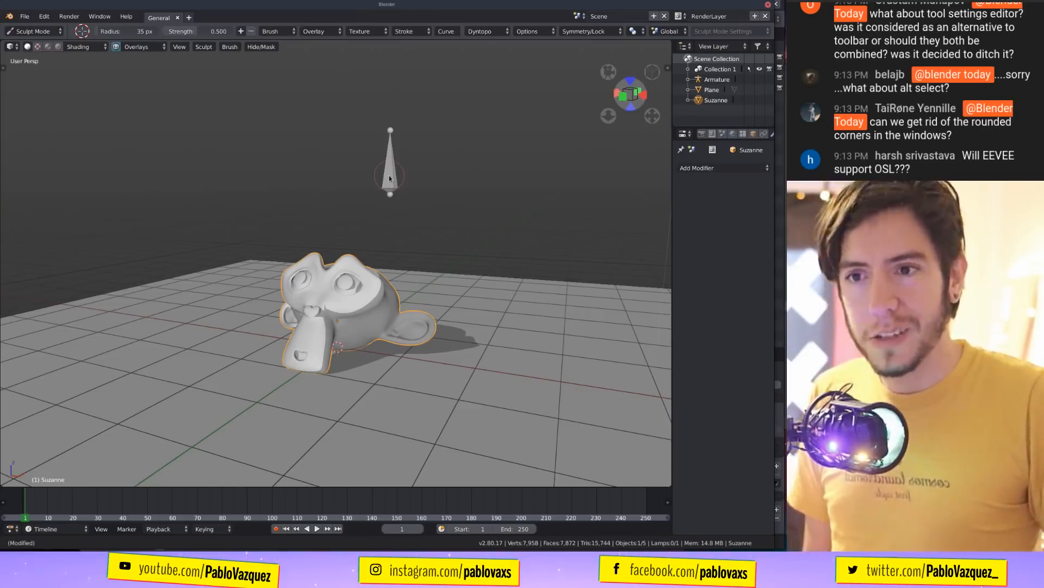
{"action": "key", "text": "alt+Tab"}
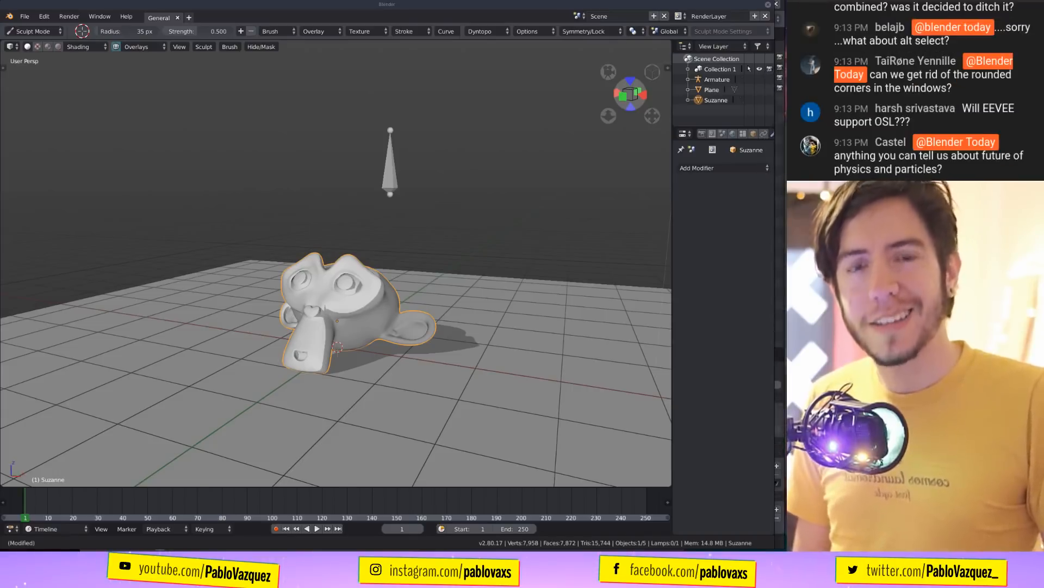
{"action": "left_click", "coordinate": [369, 217]}
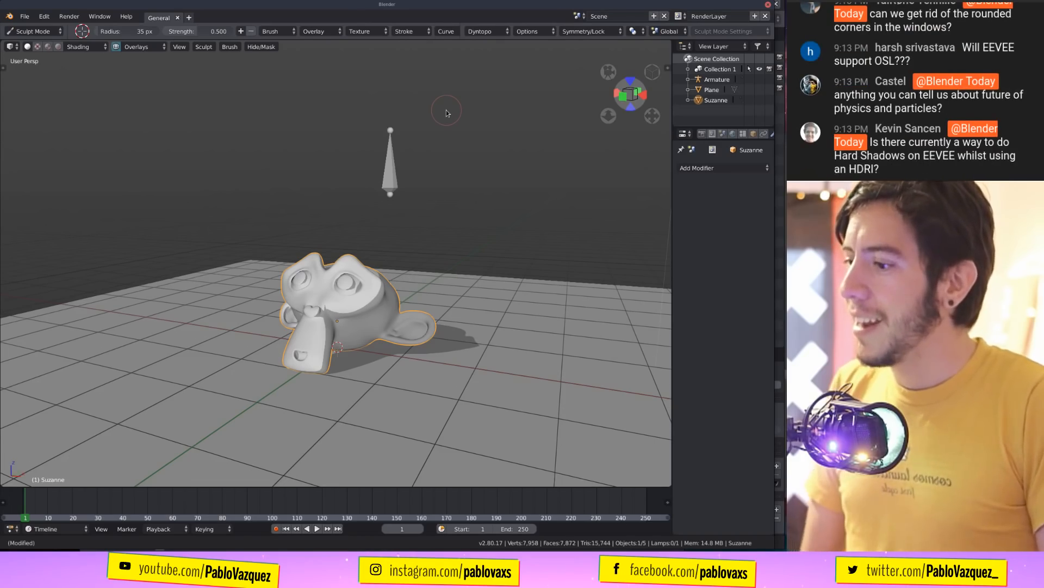
Switch to the Chrome window to look at the Blender Developers video list, and return to the Suzanne scene in Blender.
{"action": "key", "text": "super"}
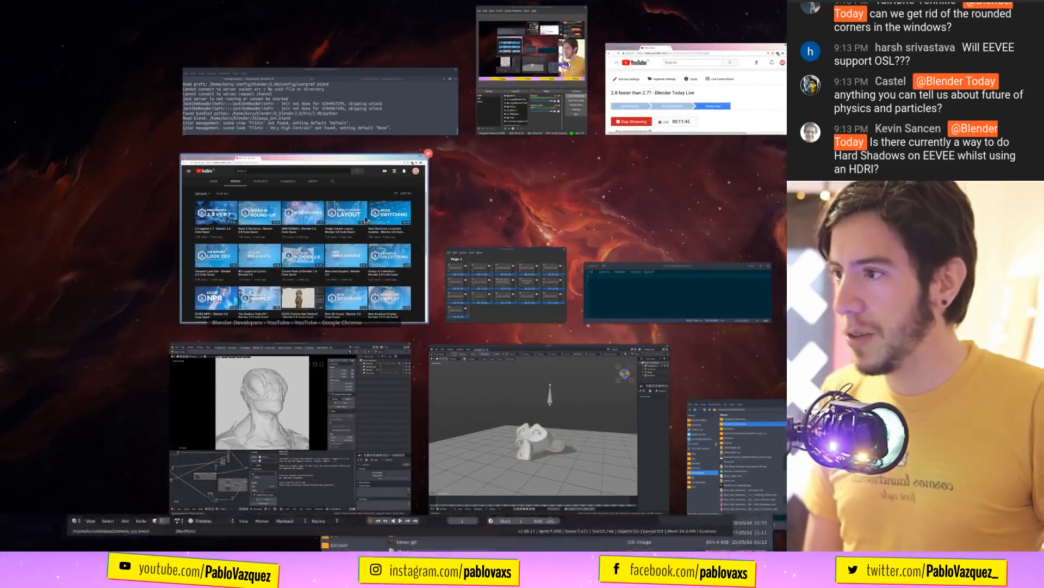
{"action": "left_click", "coordinate": [408, 239]}
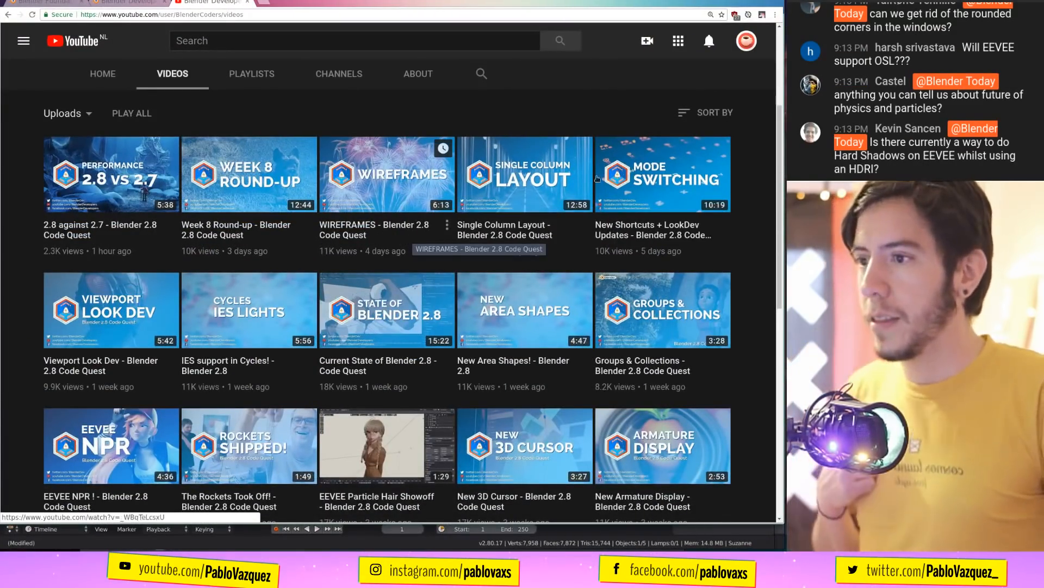
{"action": "key", "text": "super"}
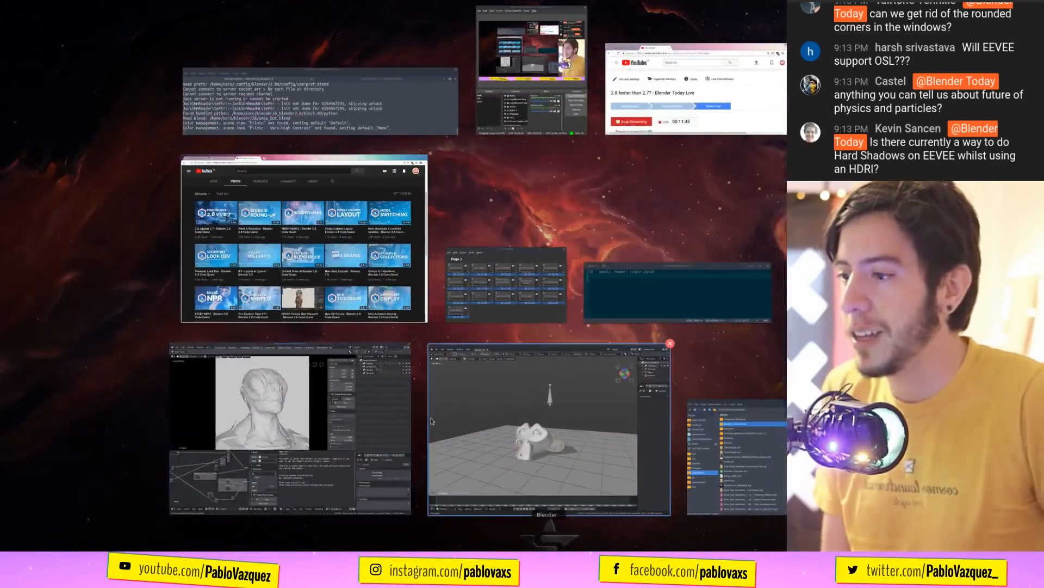
{"action": "left_click", "coordinate": [465, 415]}
Switch to the Blender window with wasp_bot.blend and hide the 3D viewport's sidebar.
{"action": "key", "text": "super"}
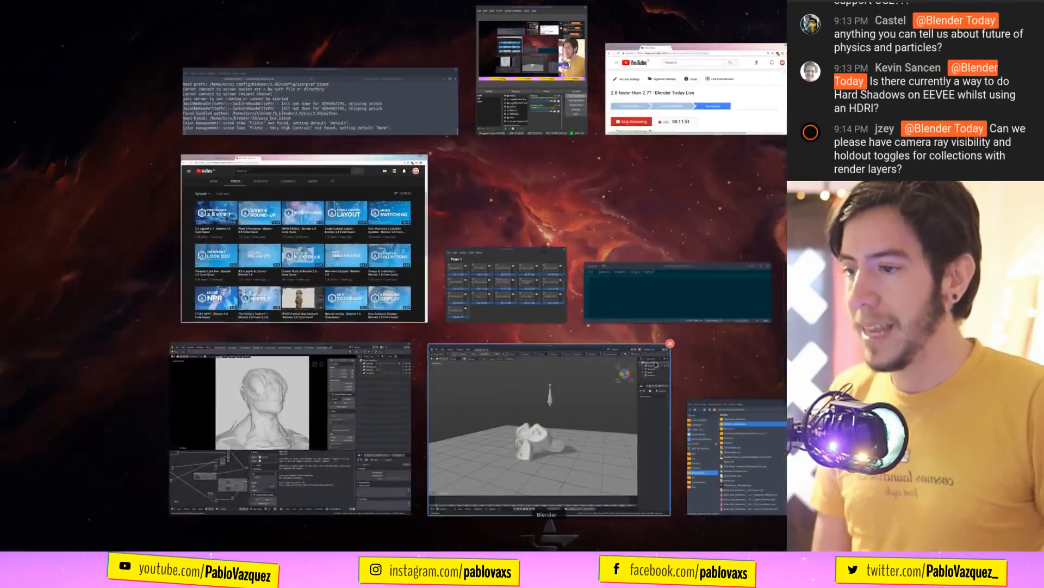
{"action": "left_click", "coordinate": [671, 344]}
{"action": "key", "text": "super"}
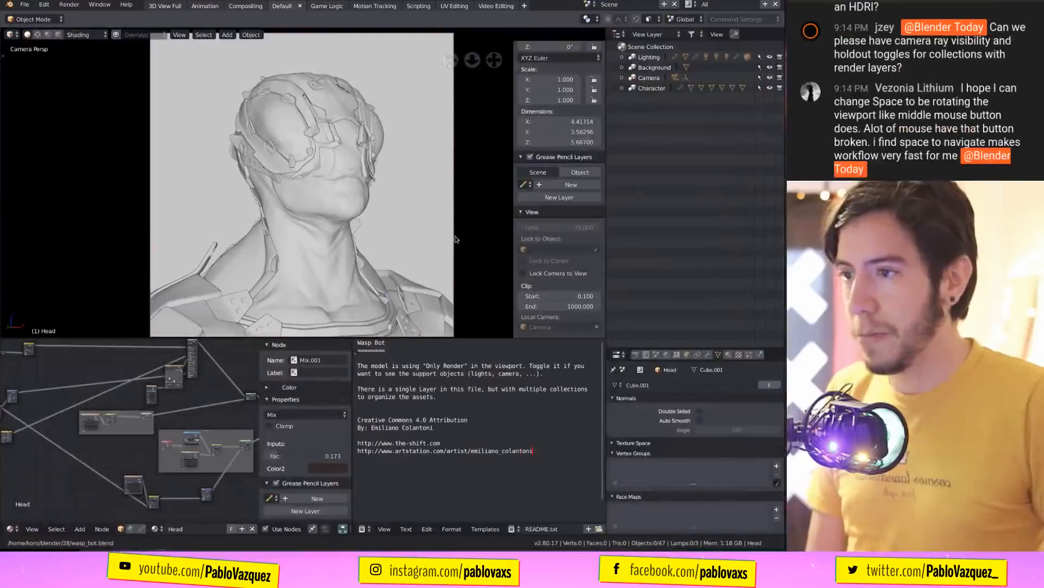
{"action": "key", "text": "n"}
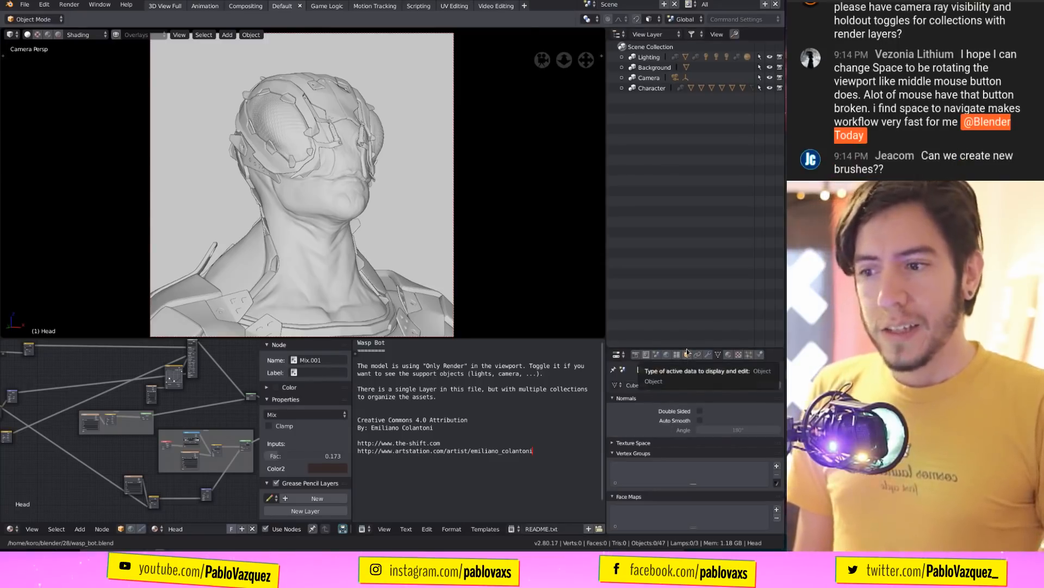
Make the Properties editor taller and narrower, and display the render settings in it.
{"action": "left_click_drag", "start_coordinate": [686, 347], "coordinate": [684, 143]}
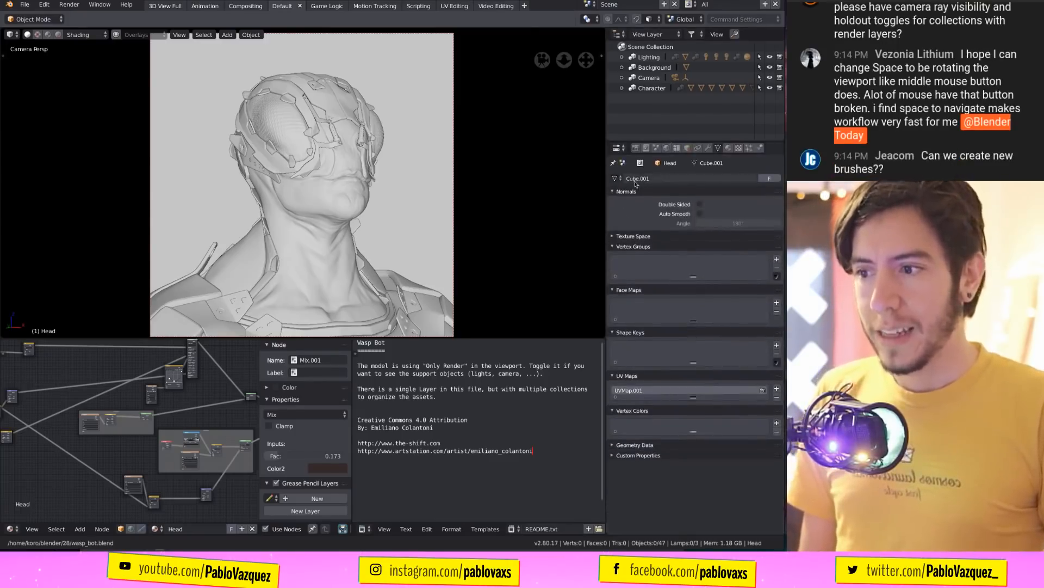
{"action": "left_click", "coordinate": [637, 148]}
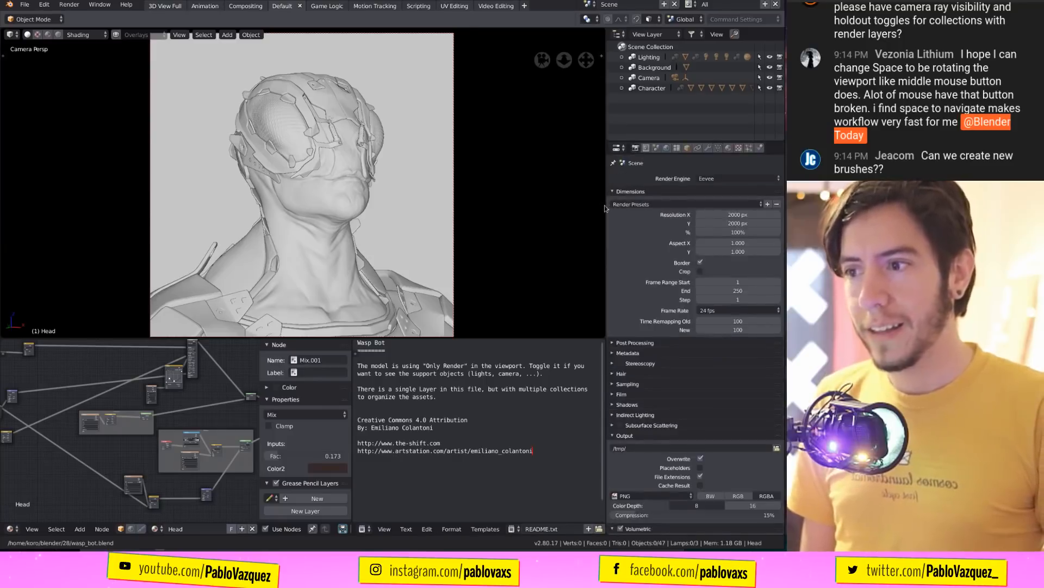
{"action": "left_click_drag", "start_coordinate": [605, 205], "coordinate": [658, 243]}
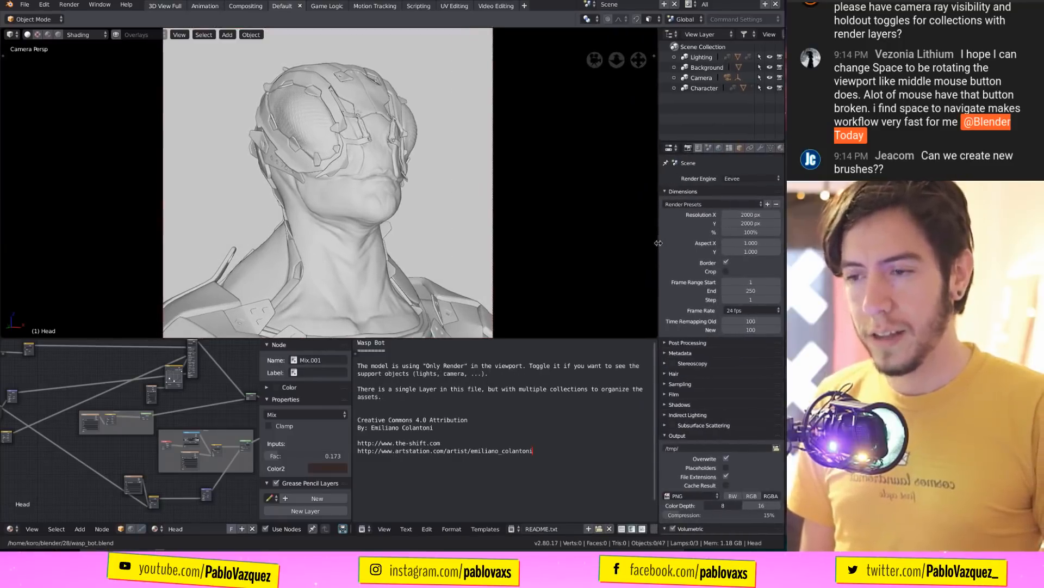
{"action": "middle_click_drag", "start_coordinate": [745, 285], "coordinate": [745, 257], "text": "ctrl"}
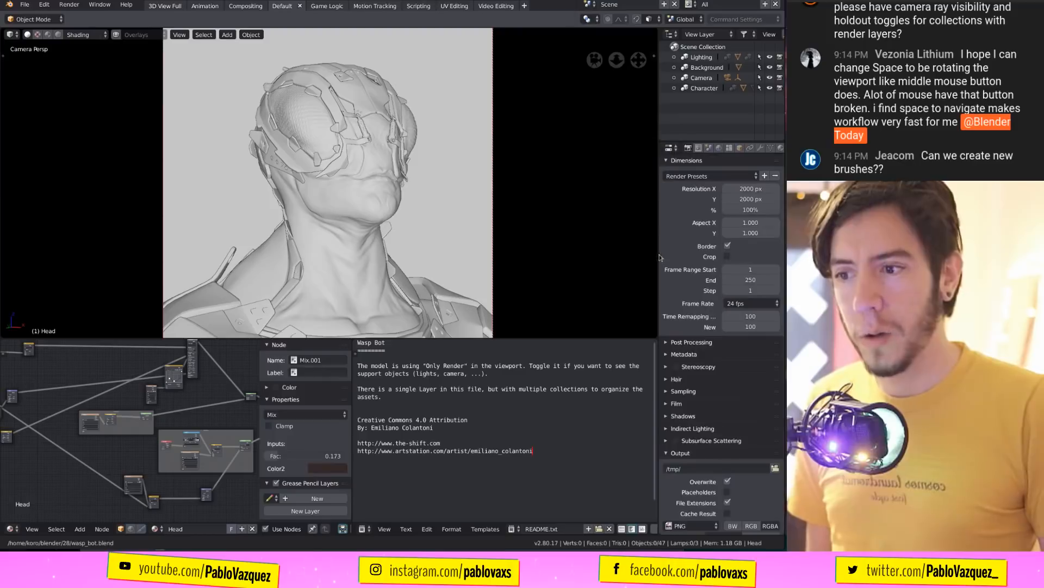
{"action": "left_click_drag", "start_coordinate": [658, 251], "coordinate": [646, 251]}
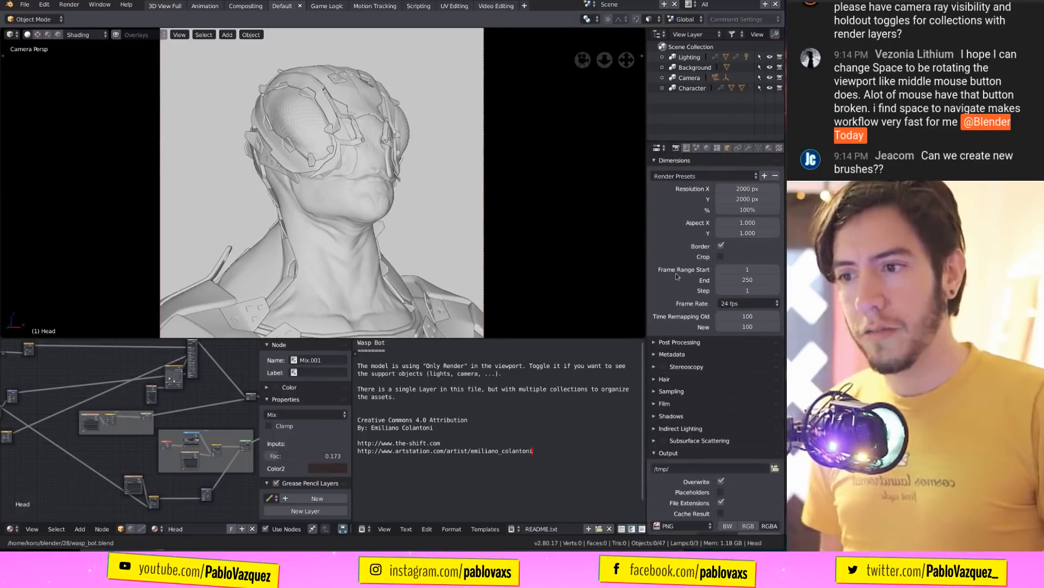
Examine the single-column layout of the Eevee render settings, from Dimensions down to Output and Volumetric.
{"action": "scroll", "coordinate": [713, 274], "scroll_direction": "up", "scroll_amount": 3}
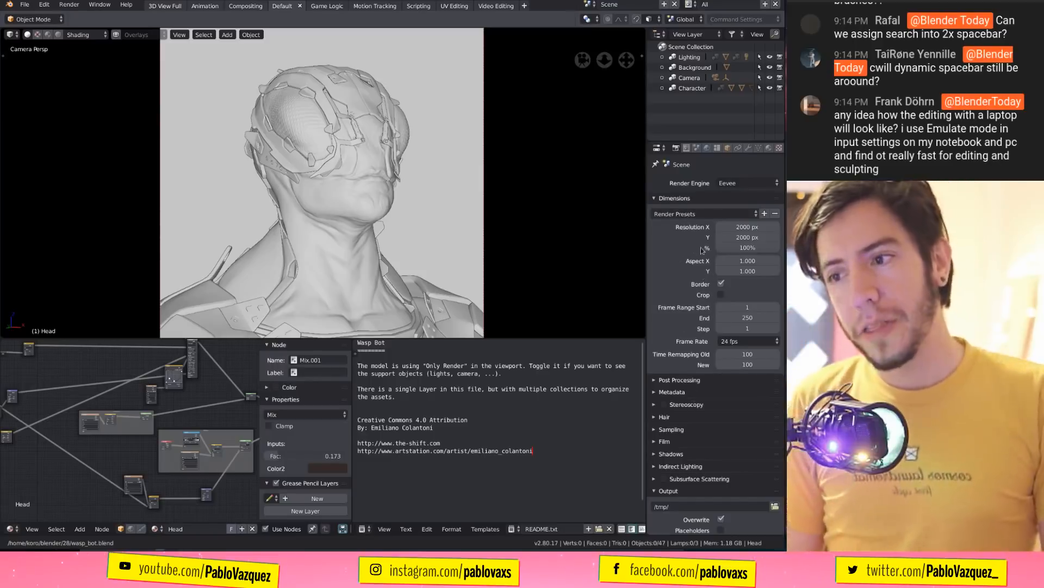
{"action": "scroll", "coordinate": [703, 252], "scroll_direction": "down", "scroll_amount": 5}
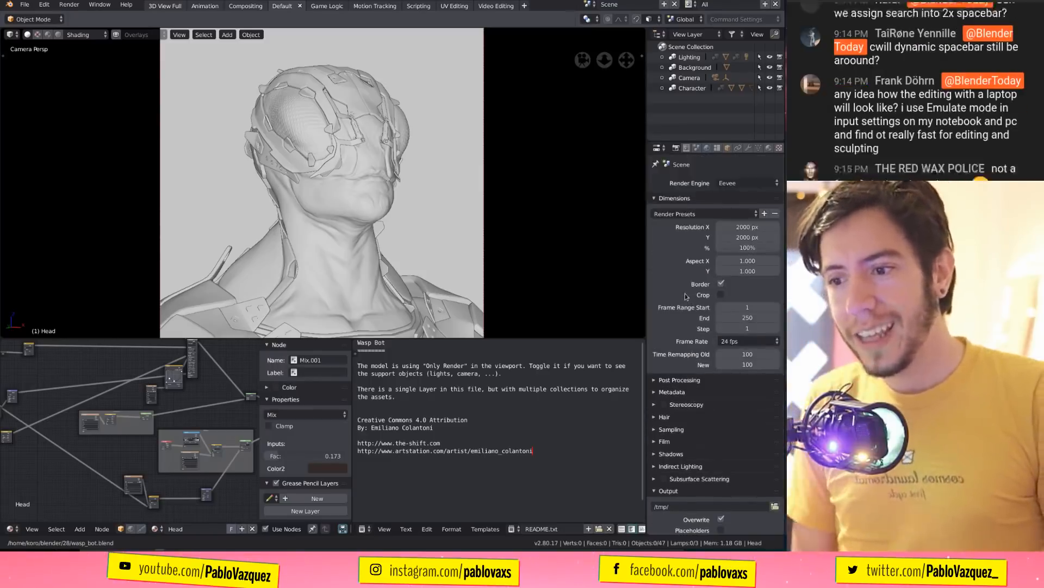
{"action": "scroll", "coordinate": [687, 302], "scroll_direction": "down", "scroll_amount": 4}
{"action": "scroll", "coordinate": [667, 177], "scroll_direction": "up", "scroll_amount": 9}
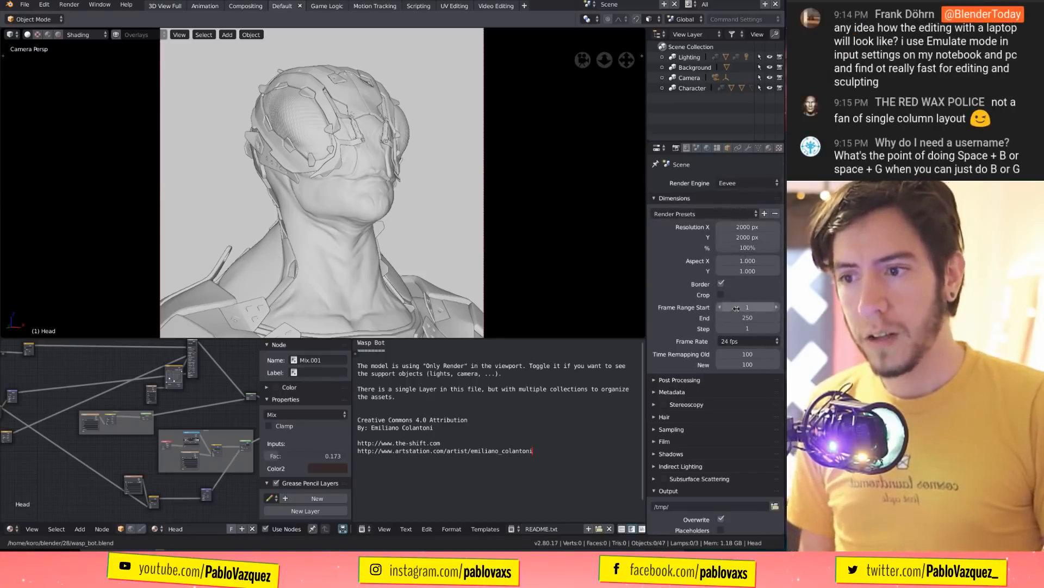
{"action": "scroll", "coordinate": [696, 269], "scroll_direction": "down", "scroll_amount": 6}
{"action": "scroll", "coordinate": [695, 318], "scroll_direction": "up", "scroll_amount": 5}
{"action": "scroll", "coordinate": [694, 324], "scroll_direction": "down", "scroll_amount": 4}
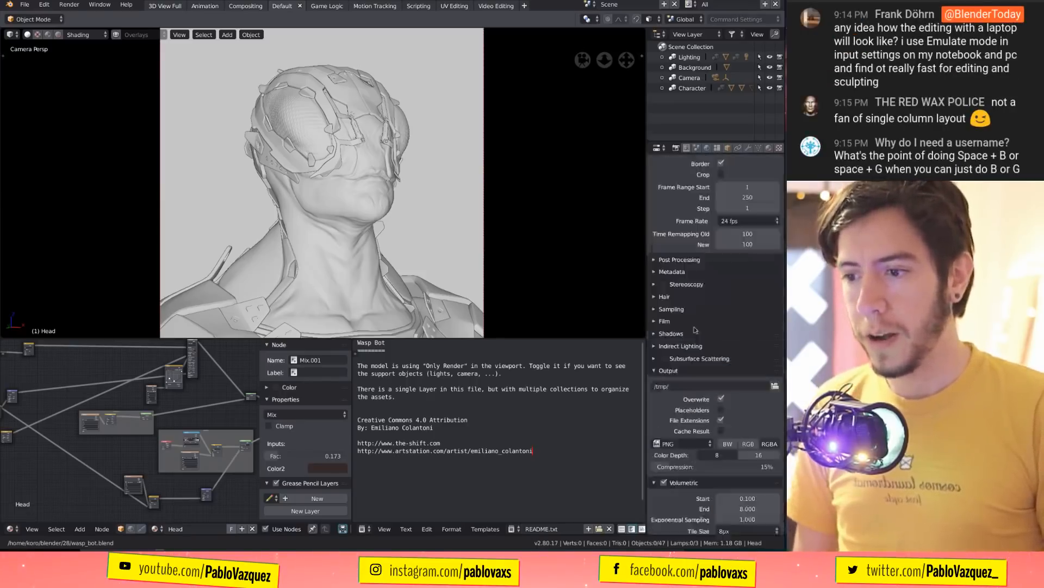
{"action": "scroll", "coordinate": [691, 315], "scroll_direction": "up", "scroll_amount": 6}
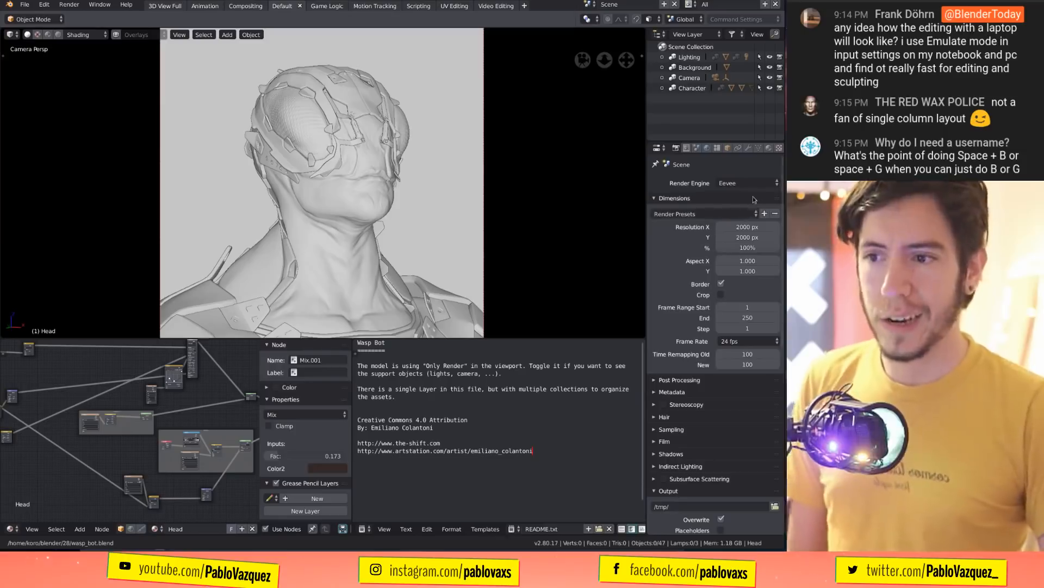
{"action": "middle_click_drag", "start_coordinate": [746, 210], "coordinate": [764, 190], "text": "ctrl"}
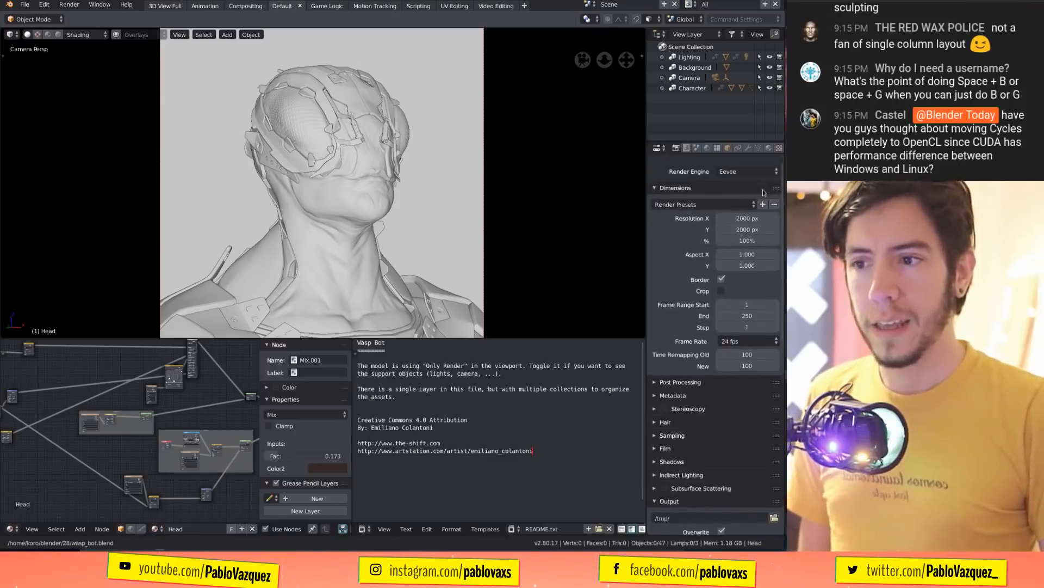
Look at the available render presets and the name popup for adding a new preset.
{"action": "left_click", "coordinate": [732, 207]}
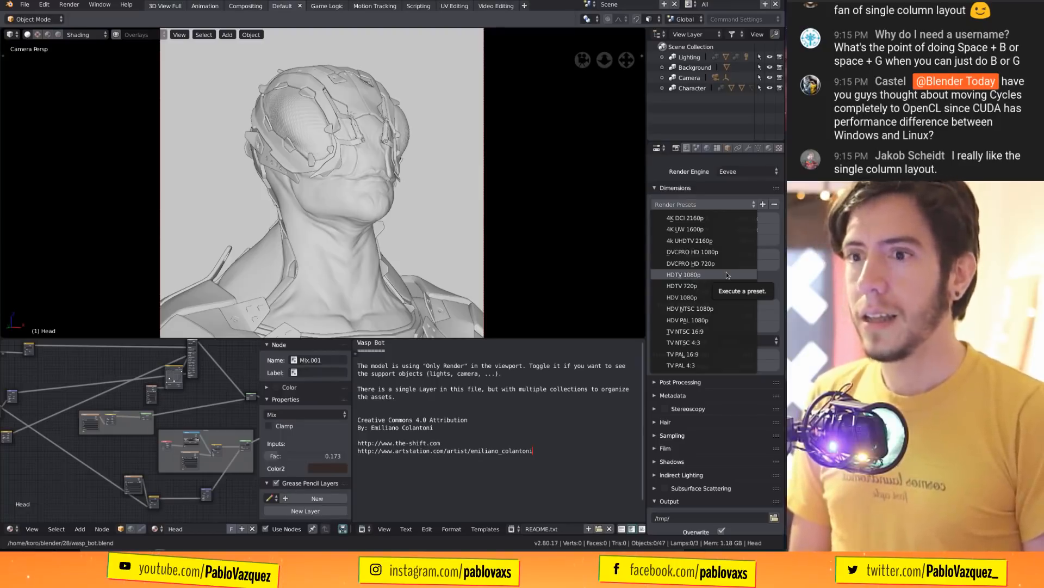
{"action": "left_click", "coordinate": [763, 204]}
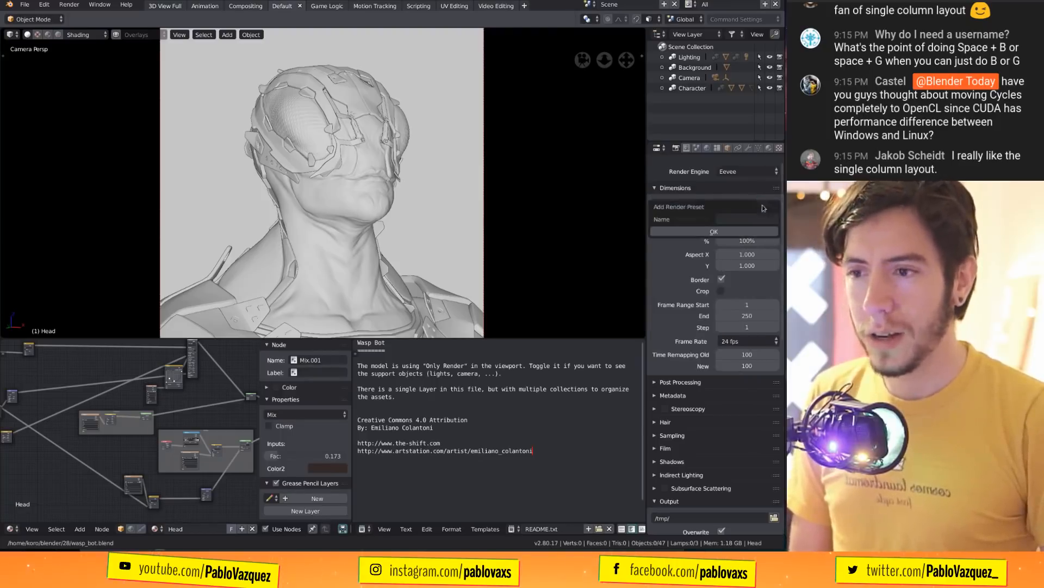
{"action": "left_click", "coordinate": [737, 219]}
{"action": "key", "text": "Escape"}
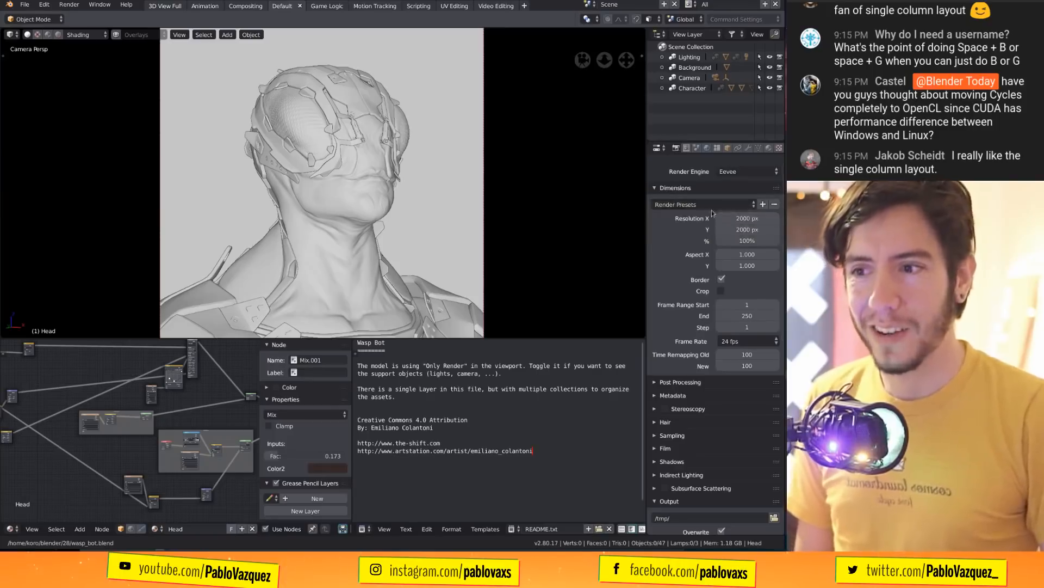
Apply the HDTV 1080p render preset and change Resolution X to 1091 px.
{"action": "left_click", "coordinate": [713, 205]}
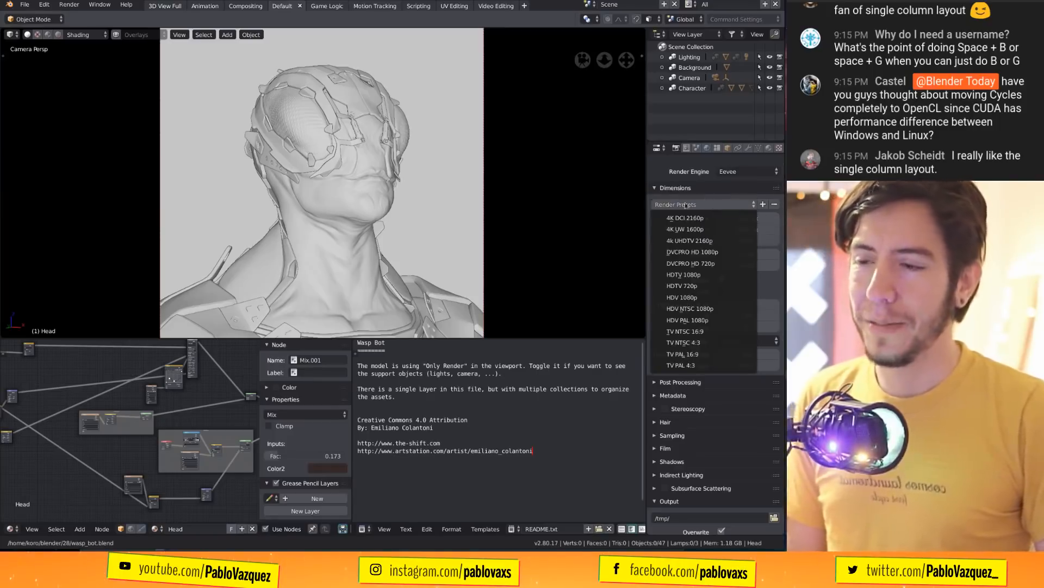
{"action": "left_click", "coordinate": [710, 205]}
{"action": "left_click", "coordinate": [703, 205]}
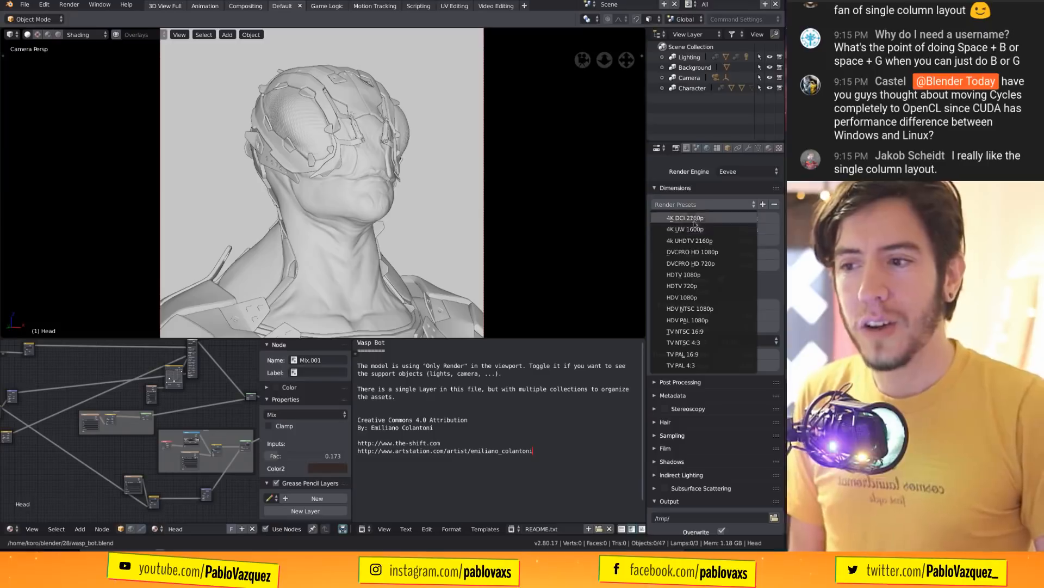
{"action": "left_click", "coordinate": [696, 276]}
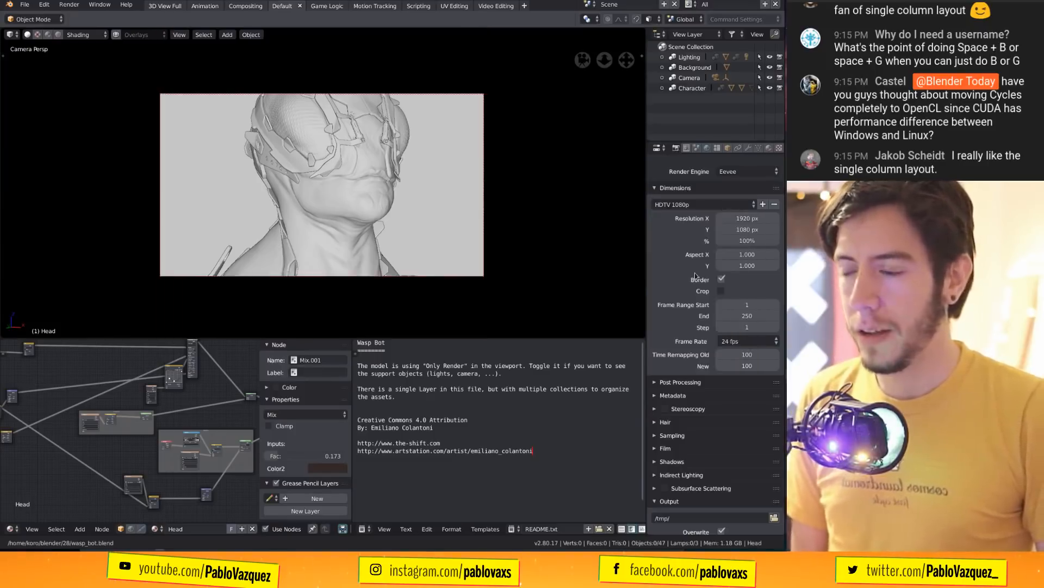
{"action": "left_click_drag", "start_coordinate": [735, 218], "coordinate": [687, 208]}
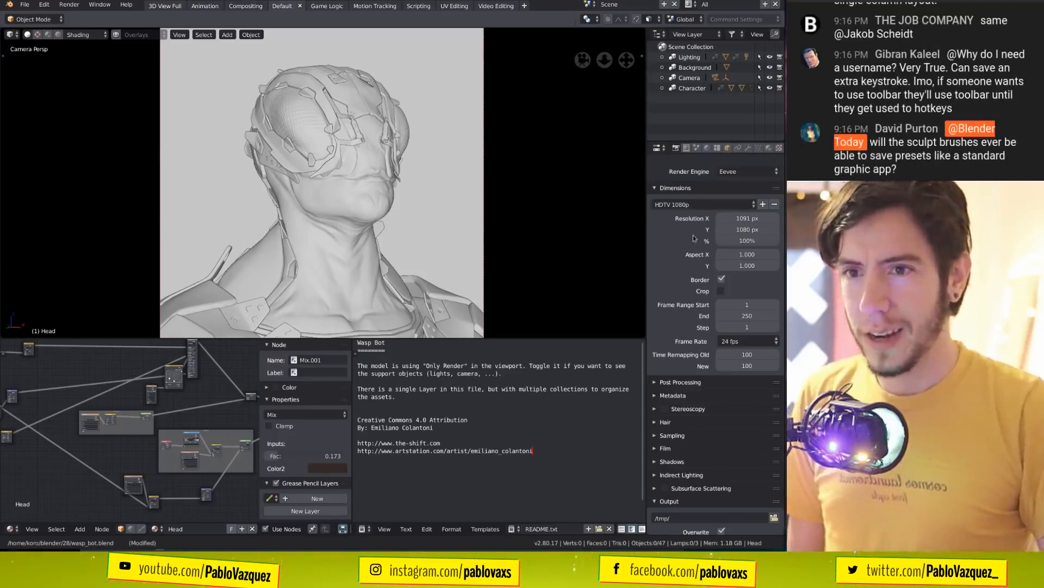
Collapse the Dimensions, Output and Volumetric sections of the render settings.
{"action": "left_click", "coordinate": [676, 188]}
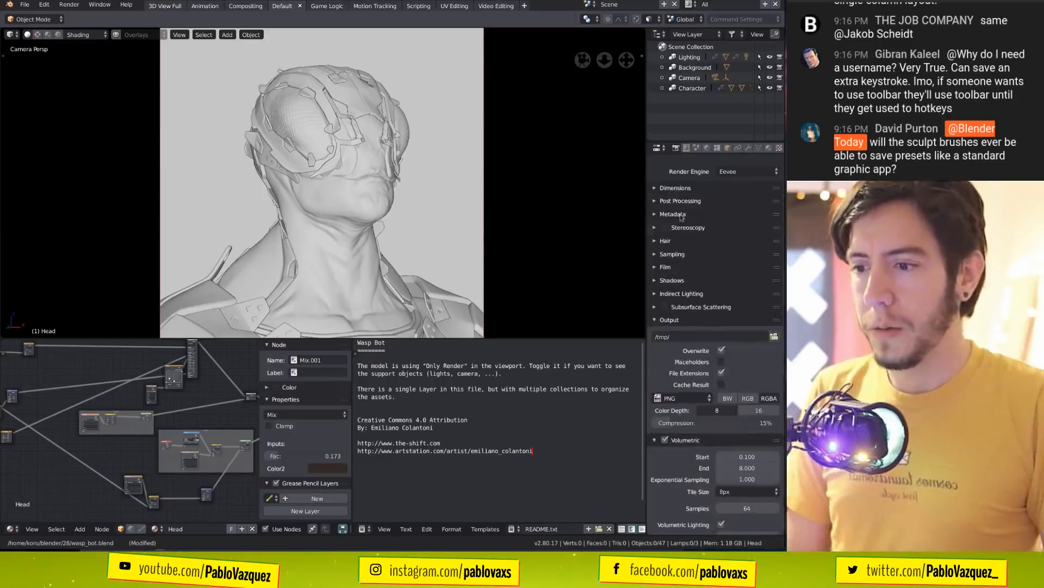
{"action": "left_click", "coordinate": [687, 203]}
{"action": "left_click", "coordinate": [687, 202]}
{"action": "left_click", "coordinate": [689, 189]}
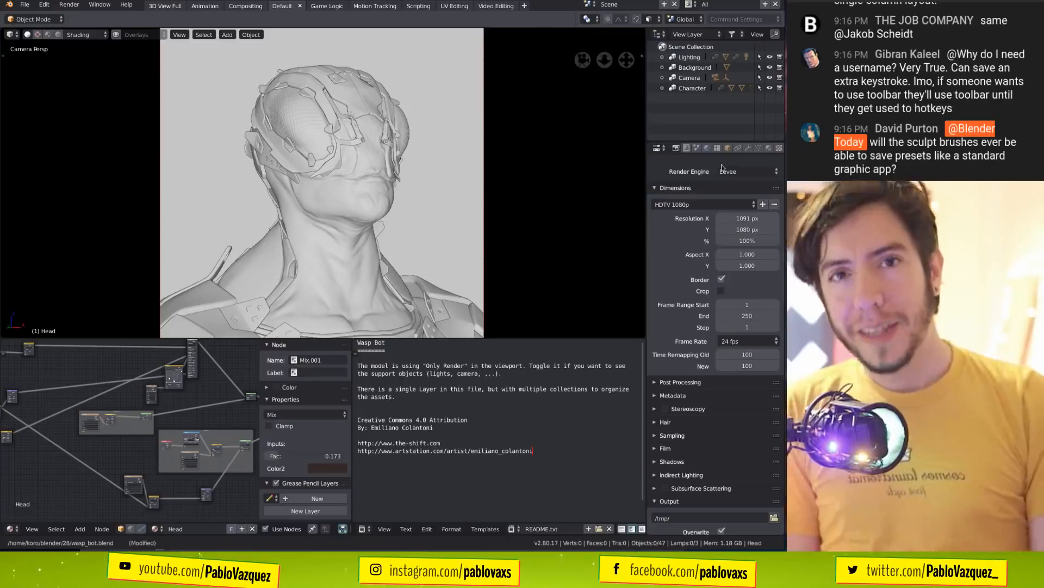
{"action": "left_click", "coordinate": [695, 188]}
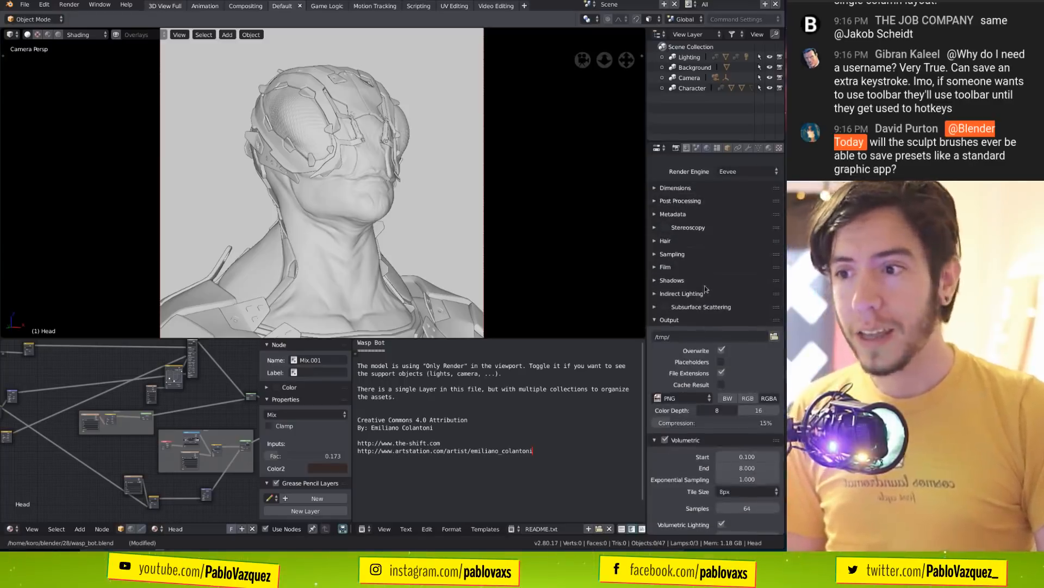
{"action": "left_click", "coordinate": [701, 322]}
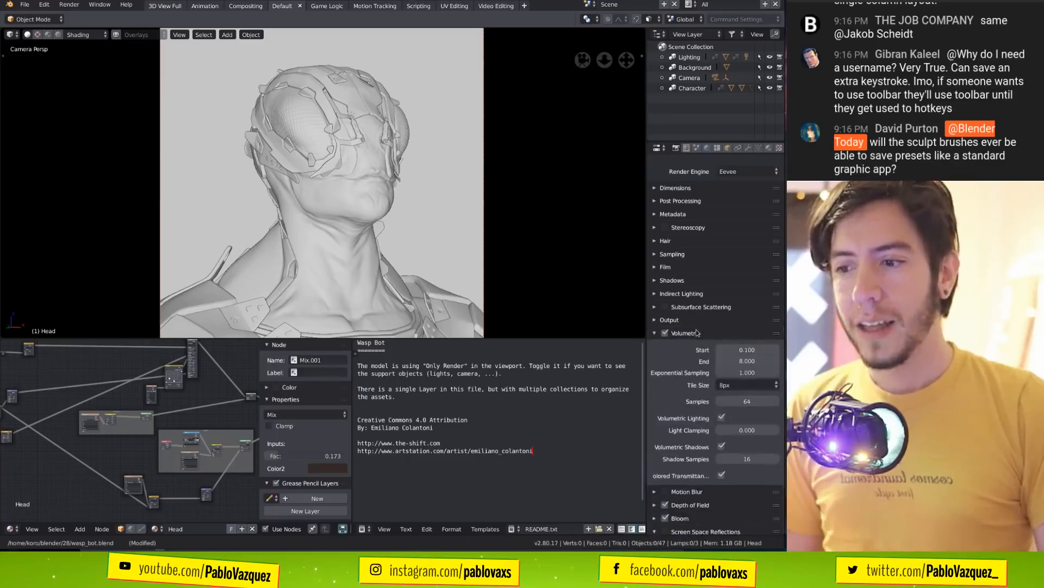
{"action": "left_click", "coordinate": [697, 331]}
{"action": "left_click", "coordinate": [705, 388]}
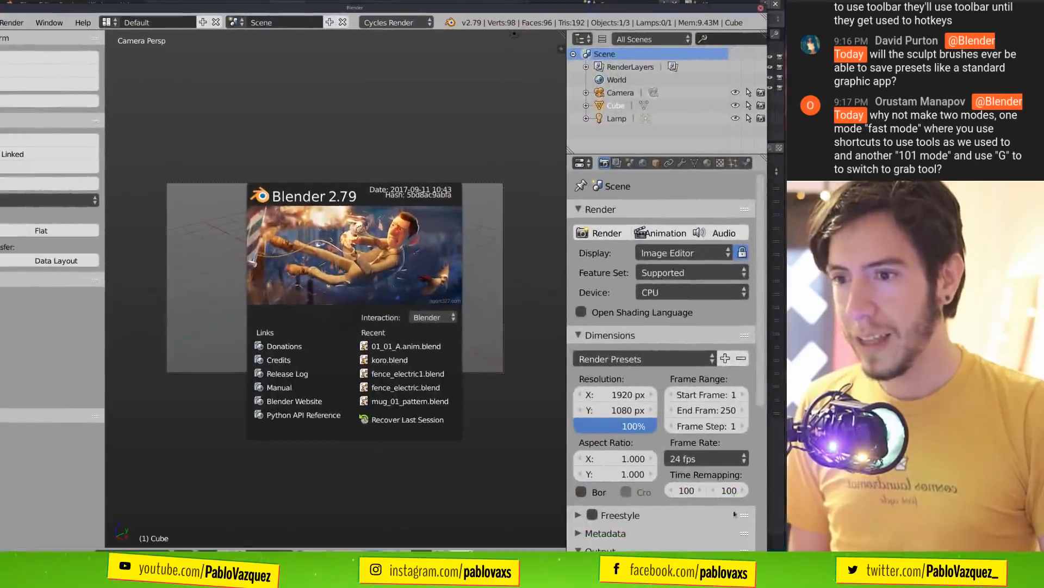
Resize the Blender 2.79 window and dismiss its splash screen.
{"action": "right_click_drag", "start_coordinate": [734, 513], "coordinate": [780, 436], "text": "alt"}
{"action": "left_click", "coordinate": [673, 205]}
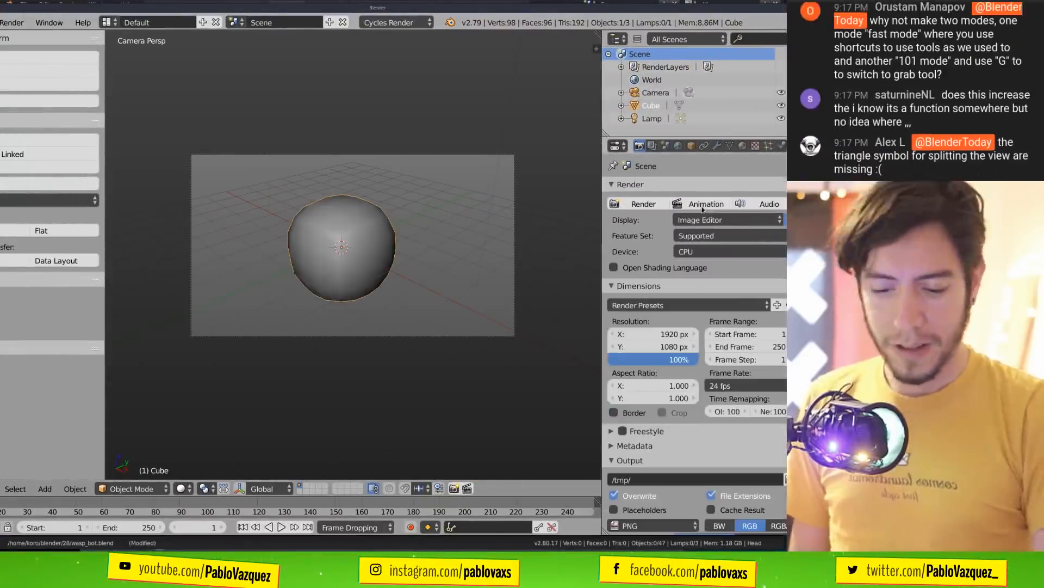
Show the Scene properties with Color Management collapsed and Rigid Body World expanded, and fit the Blender 2.79 window on screen.
{"action": "left_click", "coordinate": [678, 145]}
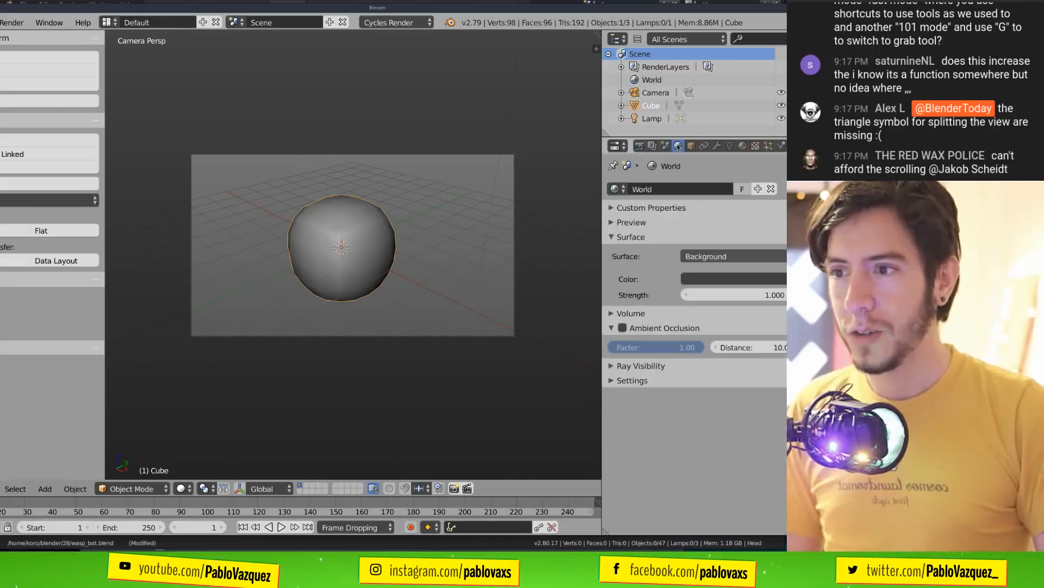
{"action": "left_click", "coordinate": [664, 145]}
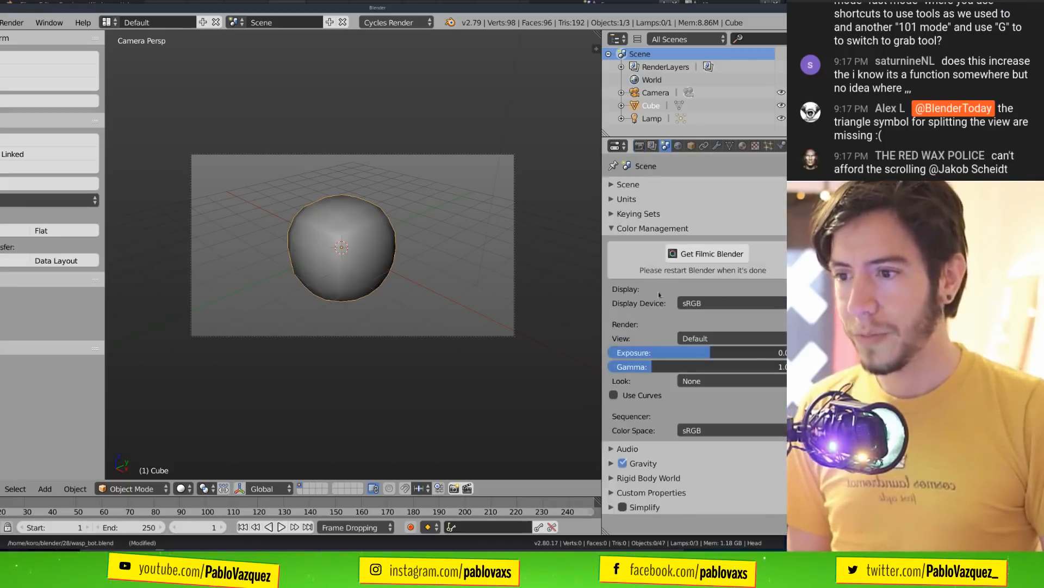
{"action": "left_click", "coordinate": [656, 228]}
{"action": "left_click", "coordinate": [669, 272]}
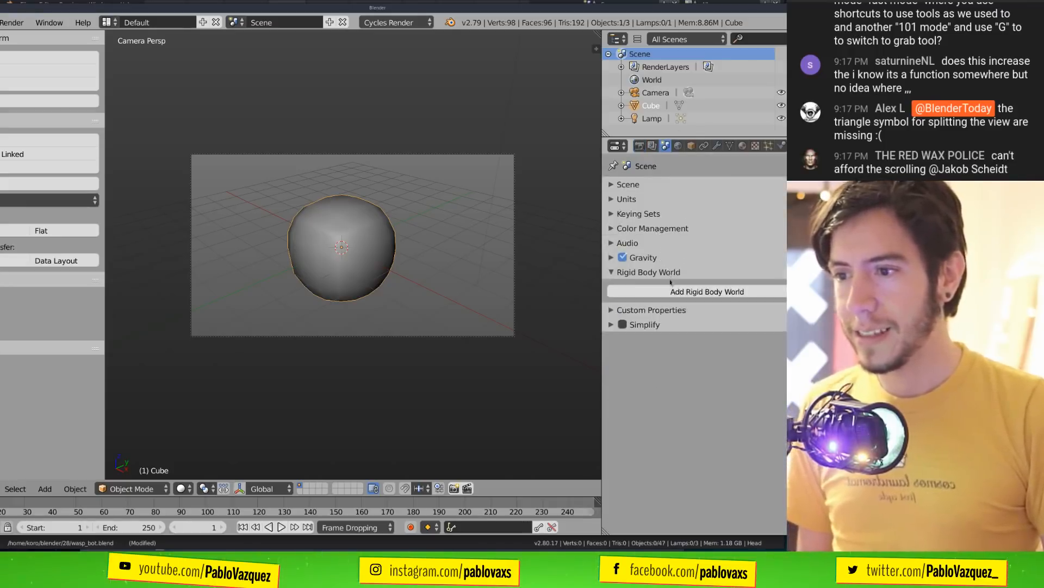
{"action": "middle_click_drag", "start_coordinate": [670, 273], "coordinate": [706, 268], "text": "ctrl"}
{"action": "right_click_drag", "start_coordinate": [764, 284], "coordinate": [741, 281], "text": "alt"}
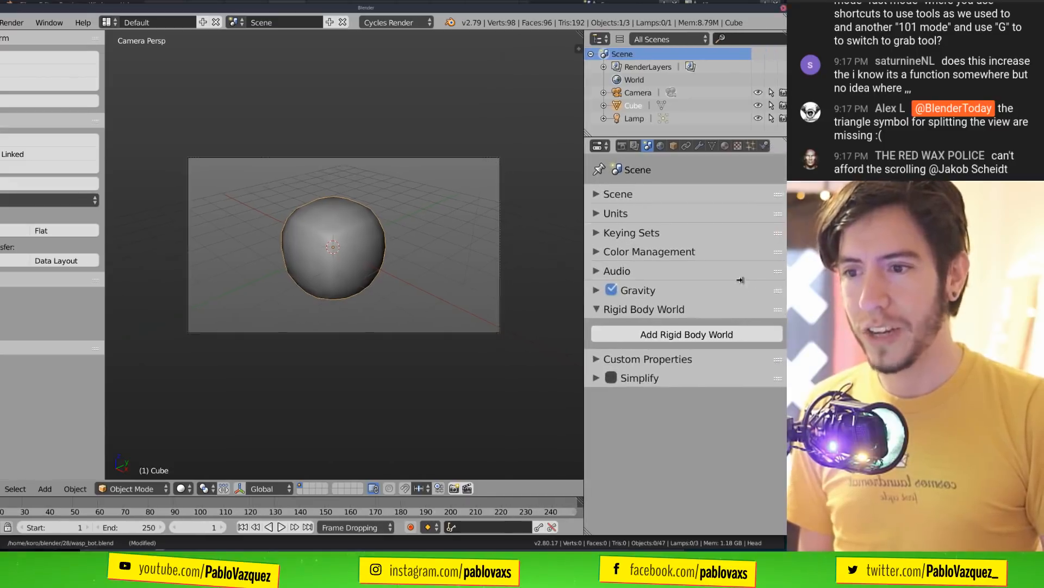
{"action": "left_click_drag", "start_coordinate": [741, 280], "coordinate": [724, 279], "text": "alt"}
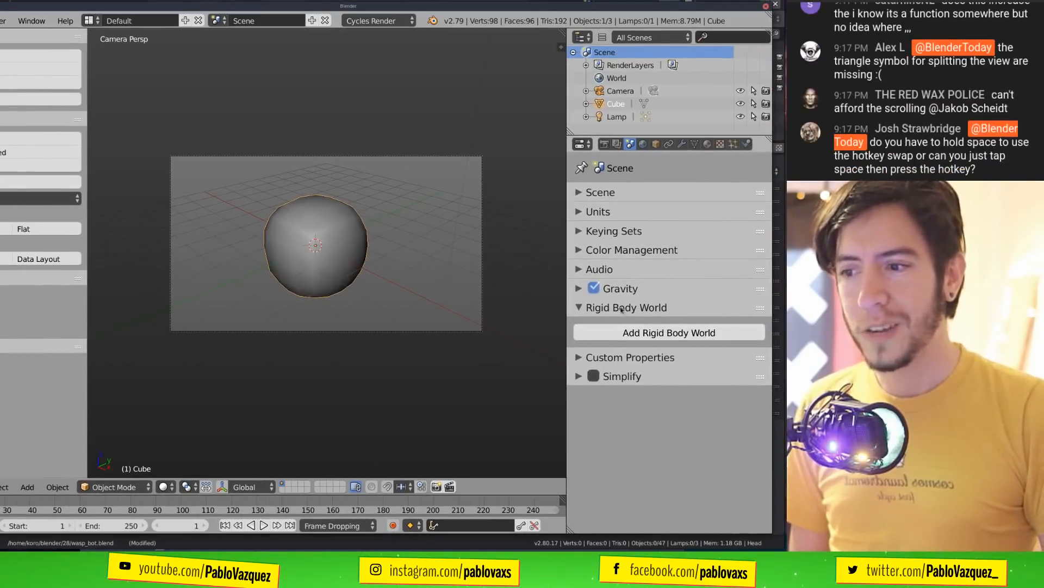
Add a rigid body world to the scene and expand the Rigid Body Cache and Rigid Body Field Weights sections.
{"action": "left_click", "coordinate": [698, 334]}
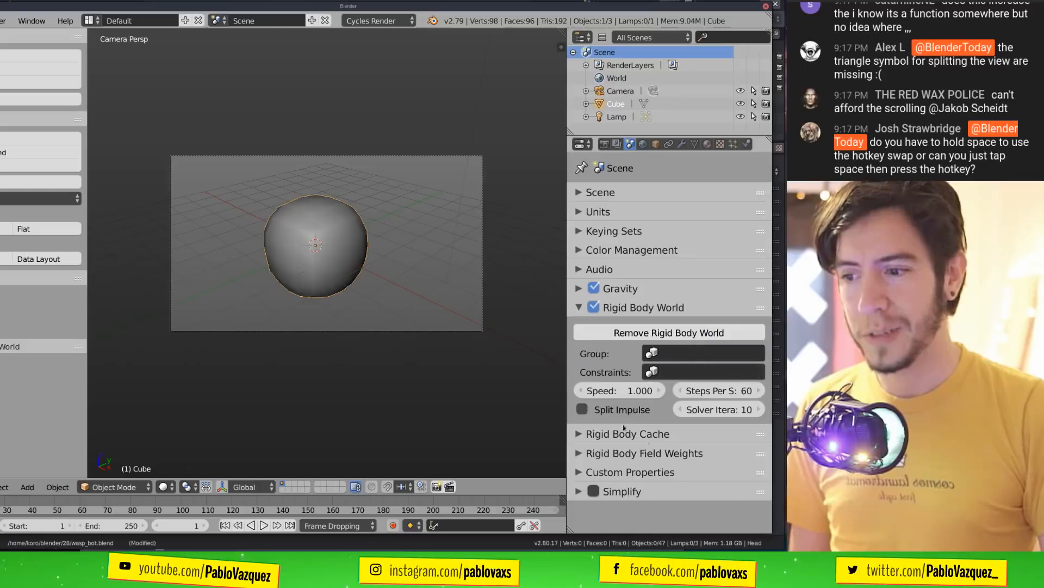
{"action": "left_click", "coordinate": [666, 435]}
{"action": "scroll", "coordinate": [662, 453], "scroll_direction": "down", "scroll_amount": 3}
{"action": "left_click", "coordinate": [641, 485]}
{"action": "scroll", "coordinate": [664, 482], "scroll_direction": "down", "scroll_amount": 8}
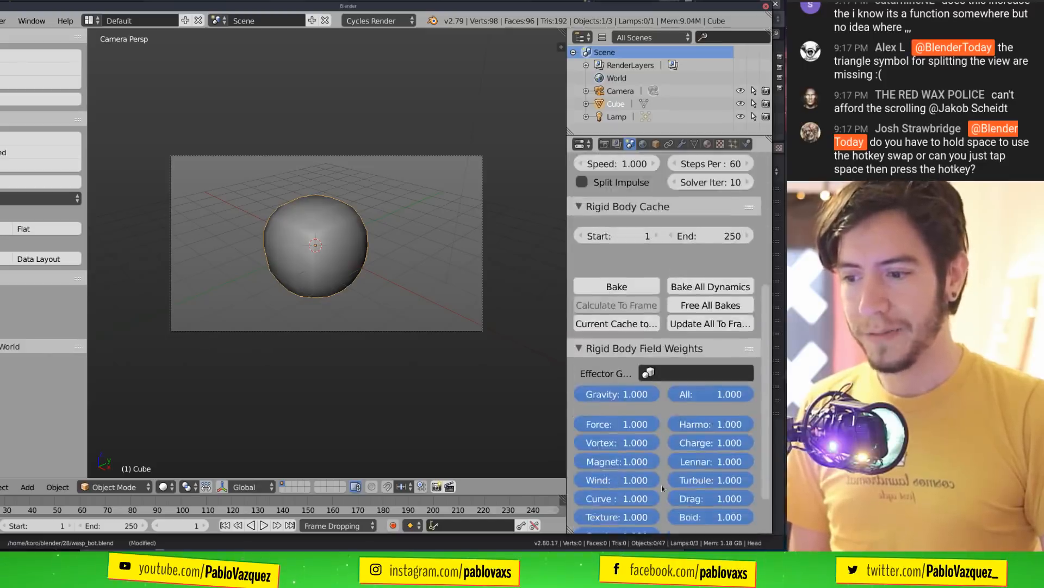
Collapse the rigid body sections and move Rigid Body Cache to the first place among the Scene sections.
{"action": "scroll", "coordinate": [664, 481], "scroll_direction": "up", "scroll_amount": 4}
{"action": "scroll", "coordinate": [663, 481], "scroll_direction": "up", "scroll_amount": 4}
{"action": "left_click_drag", "start_coordinate": [653, 266], "coordinate": [660, 324]}
{"action": "scroll", "coordinate": [708, 310], "scroll_direction": "up", "scroll_amount": 3}
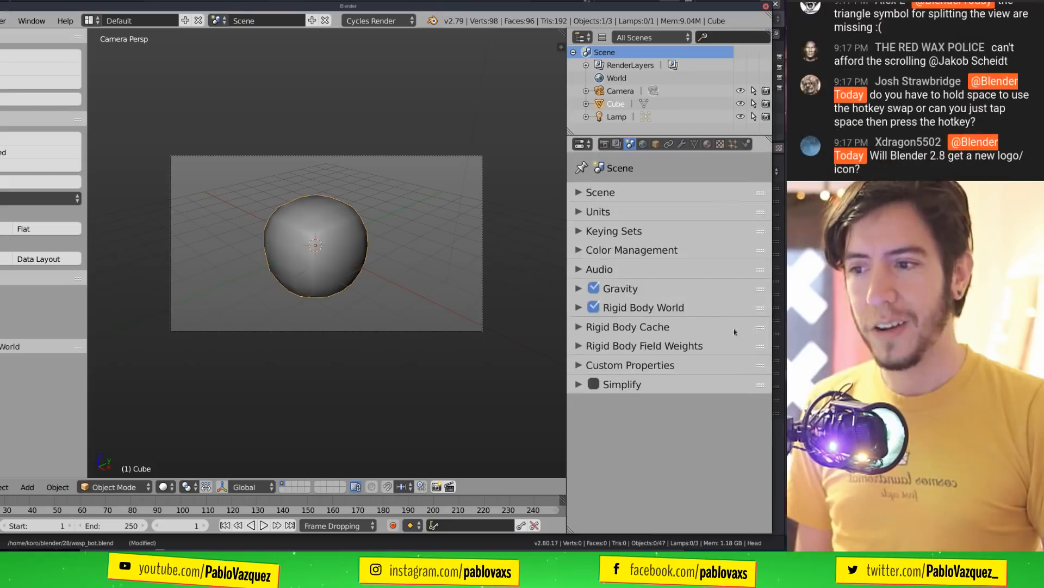
{"action": "left_click_drag", "start_coordinate": [761, 340], "coordinate": [757, 130]}
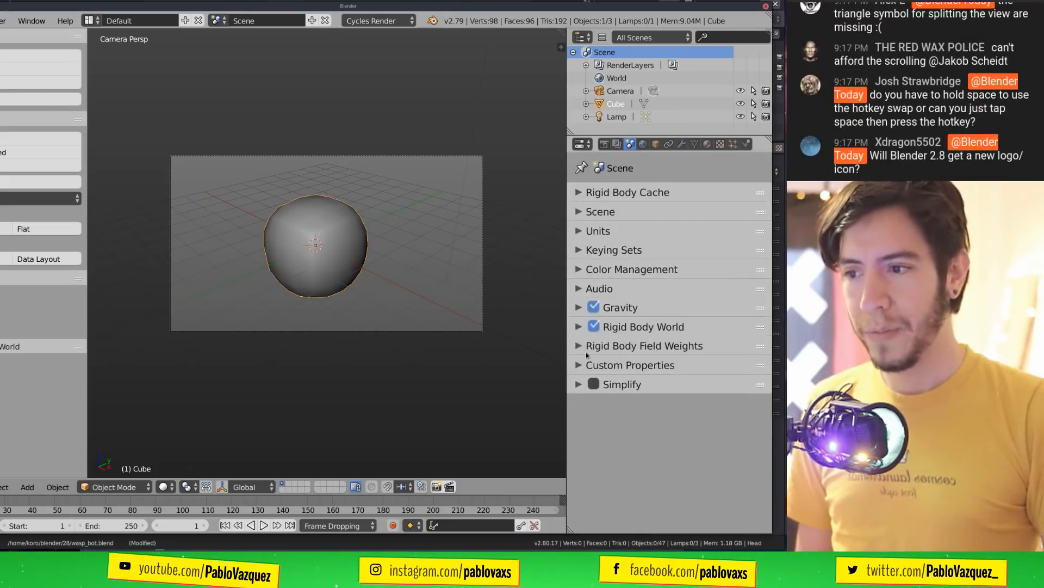
Remove and re-add the rigid body world, and move its expanded section to just below Custom Properties.
{"action": "left_click", "coordinate": [595, 326]}
{"action": "left_click", "coordinate": [594, 326]}
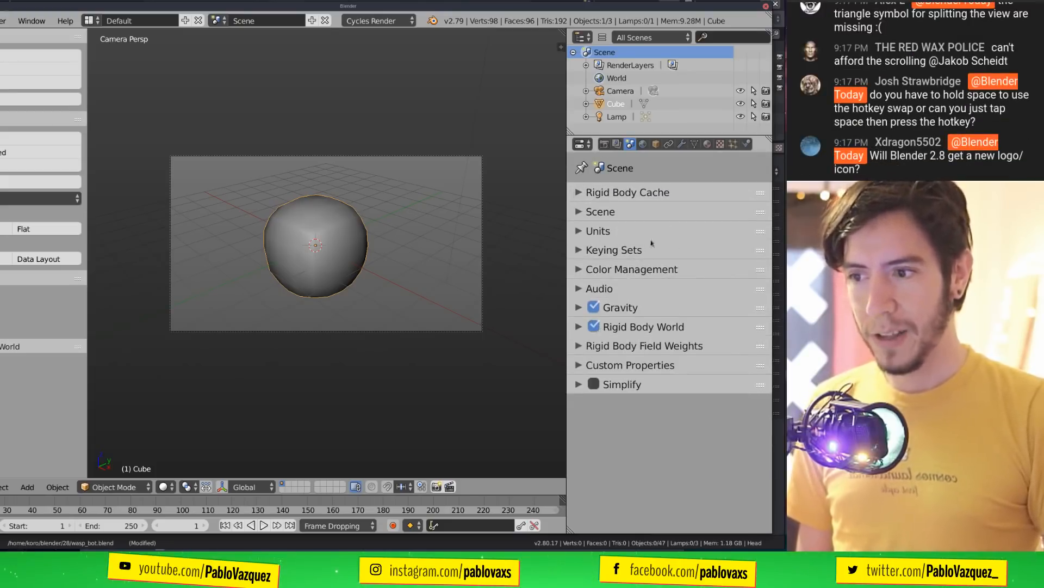
{"action": "left_click", "coordinate": [631, 326]}
{"action": "left_click", "coordinate": [655, 350]}
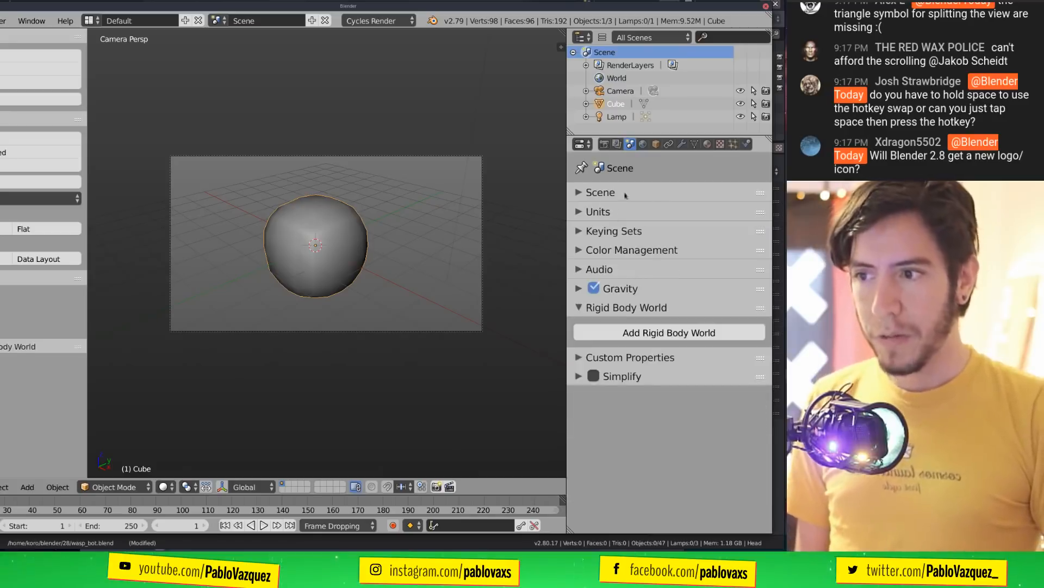
{"action": "left_click", "coordinate": [689, 333]}
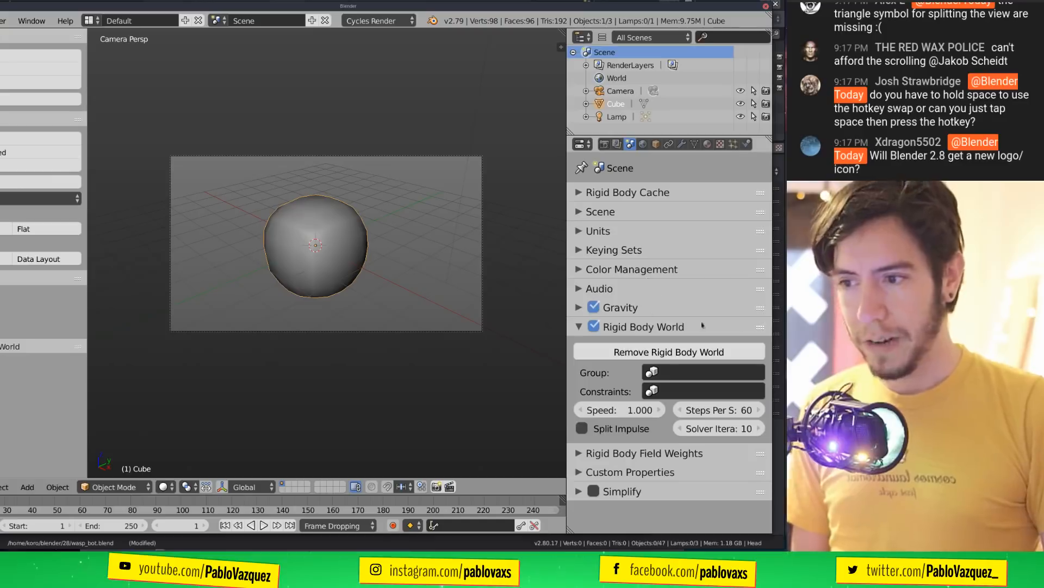
{"action": "left_click_drag", "start_coordinate": [761, 327], "coordinate": [757, 419]}
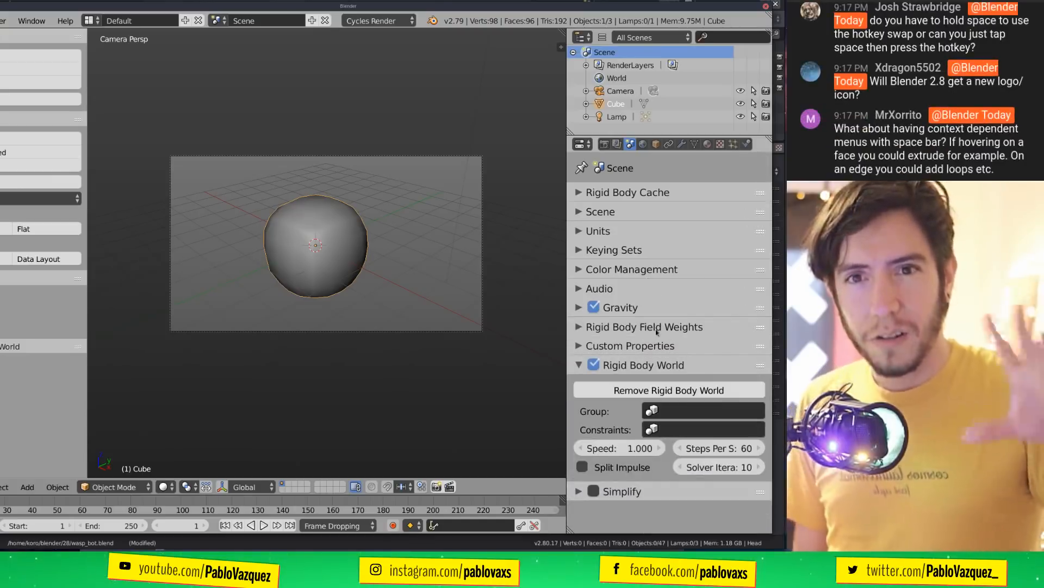
Close the Blender 2.79 window and show Blender 2.8's Scene properties with only Rigid Body World expanded.
{"action": "left_click_drag", "start_coordinate": [645, 111], "coordinate": [592, 220], "text": "super"}
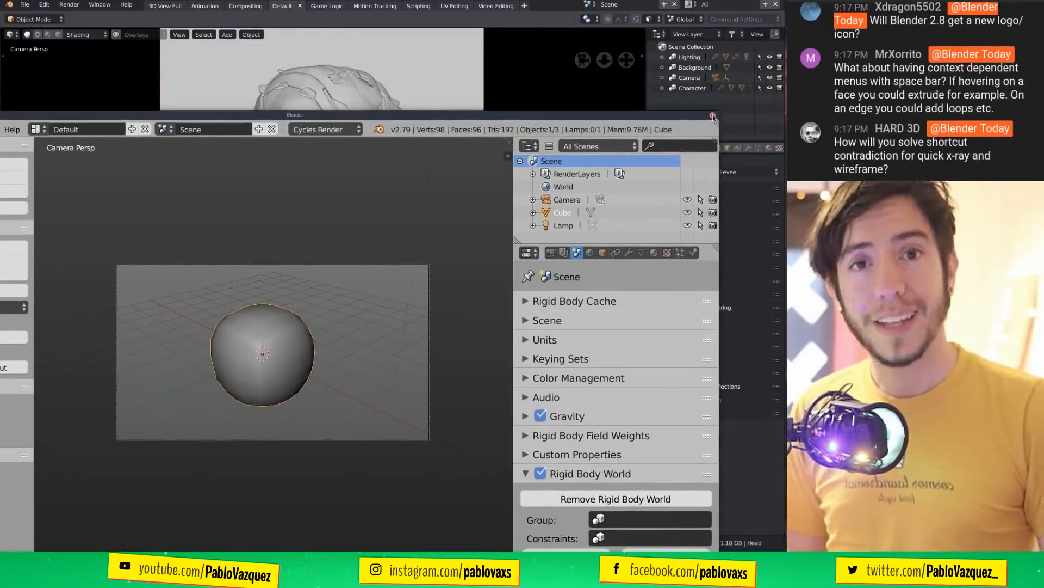
{"action": "left_click", "coordinate": [712, 116]}
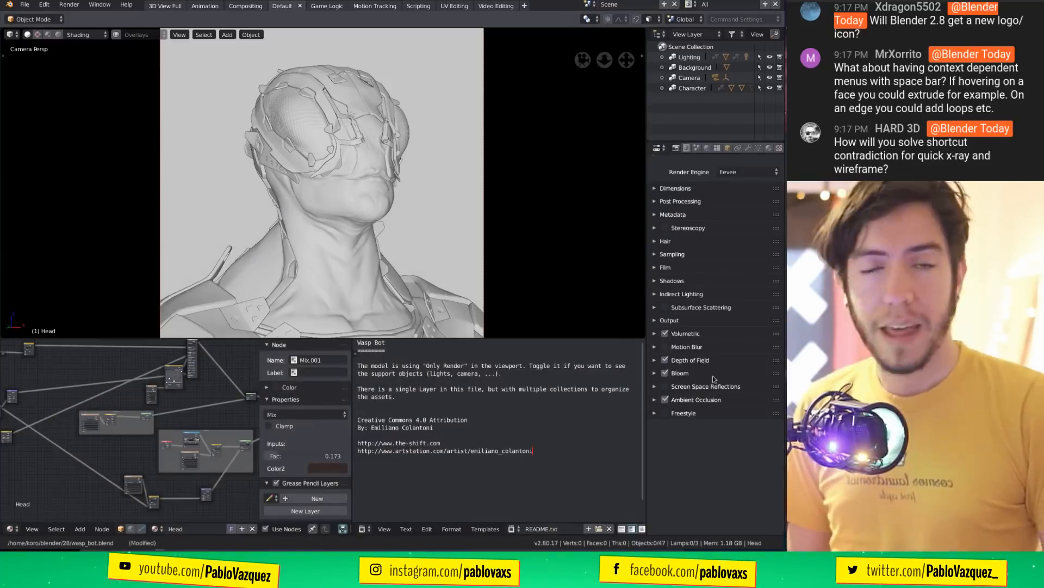
{"action": "left_click", "coordinate": [697, 148]}
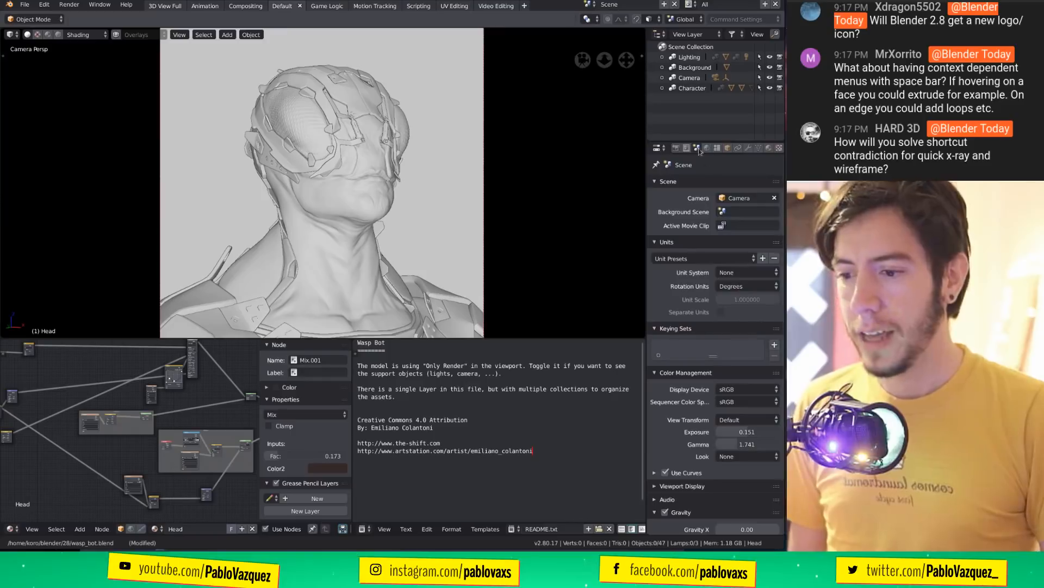
{"action": "left_click", "coordinate": [677, 181], "text": "ctrl"}
{"action": "left_click", "coordinate": [687, 321]}
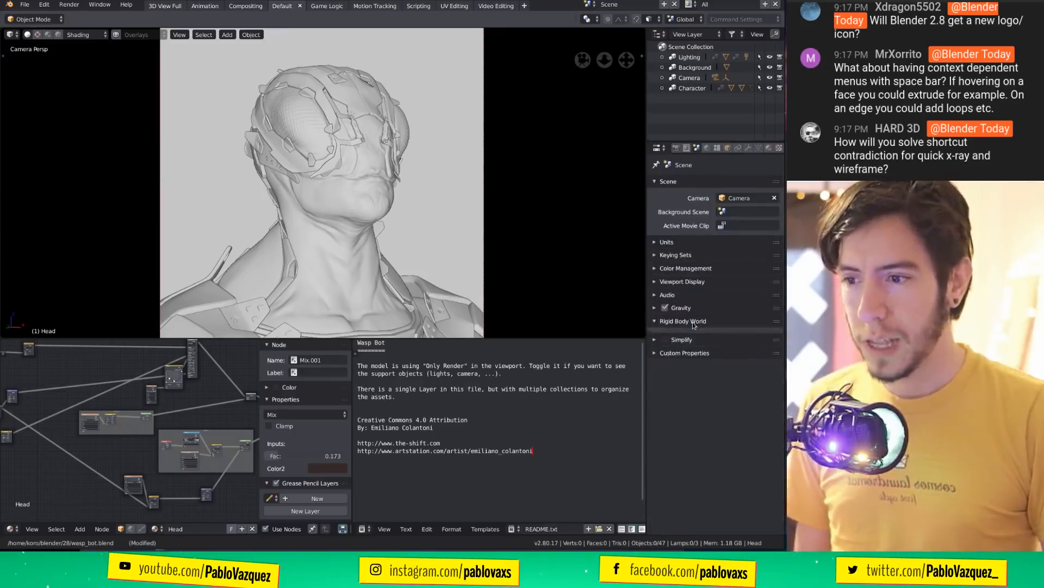
{"action": "left_click", "coordinate": [693, 322], "text": "ctrl"}
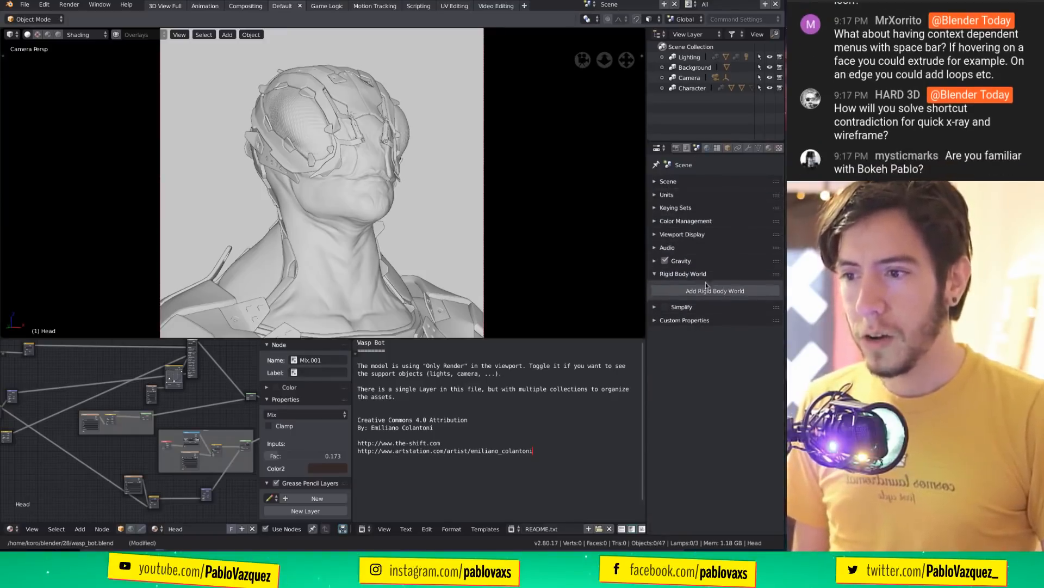
Add a rigid body world to the scene and view its Field Weights and Cache subsections, collapsing each again.
{"action": "middle_click_drag", "start_coordinate": [706, 283], "coordinate": [719, 300], "text": "ctrl"}
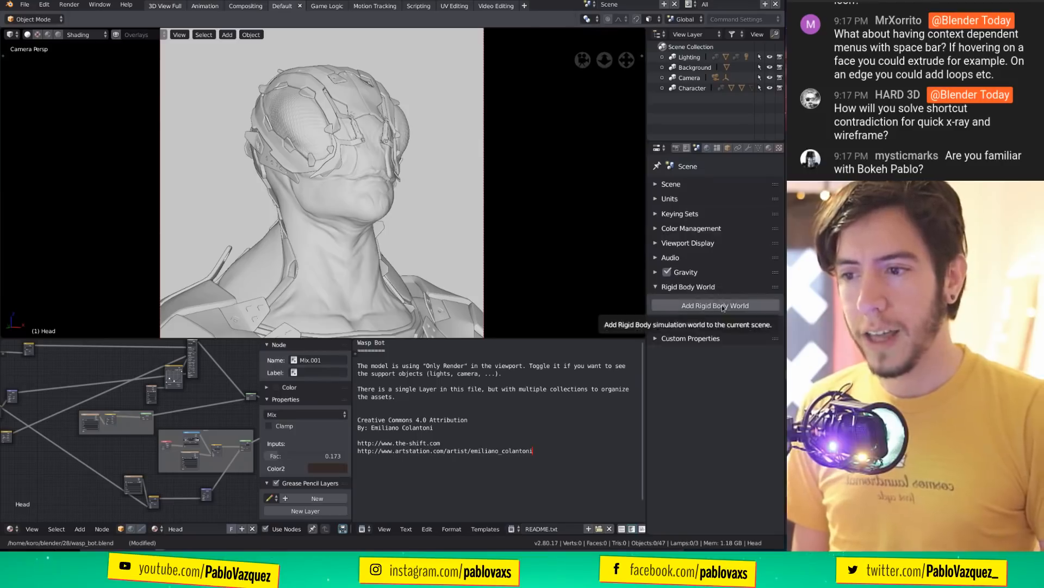
{"action": "left_click", "coordinate": [720, 304]}
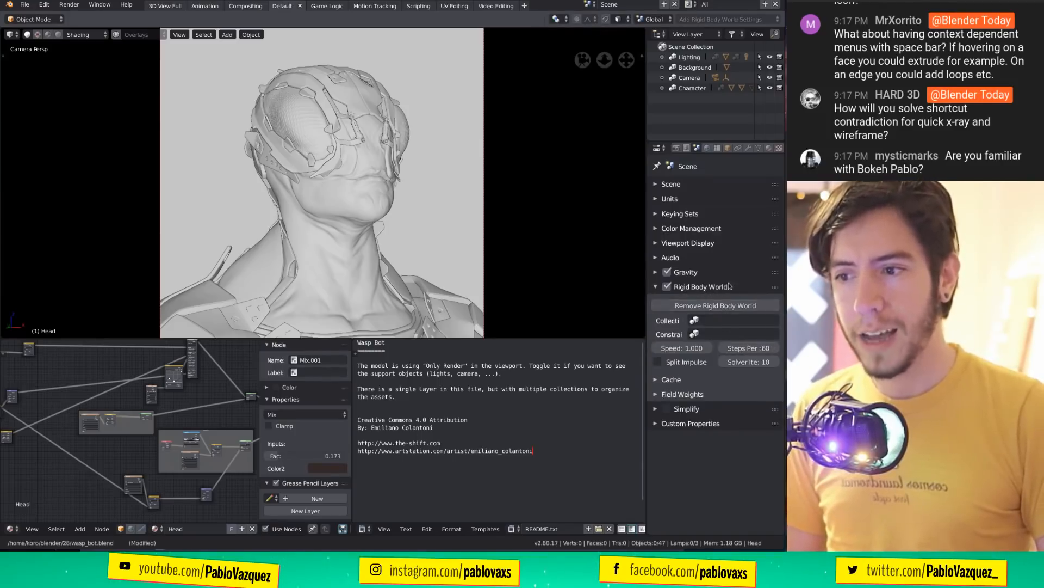
{"action": "left_click", "coordinate": [695, 394]}
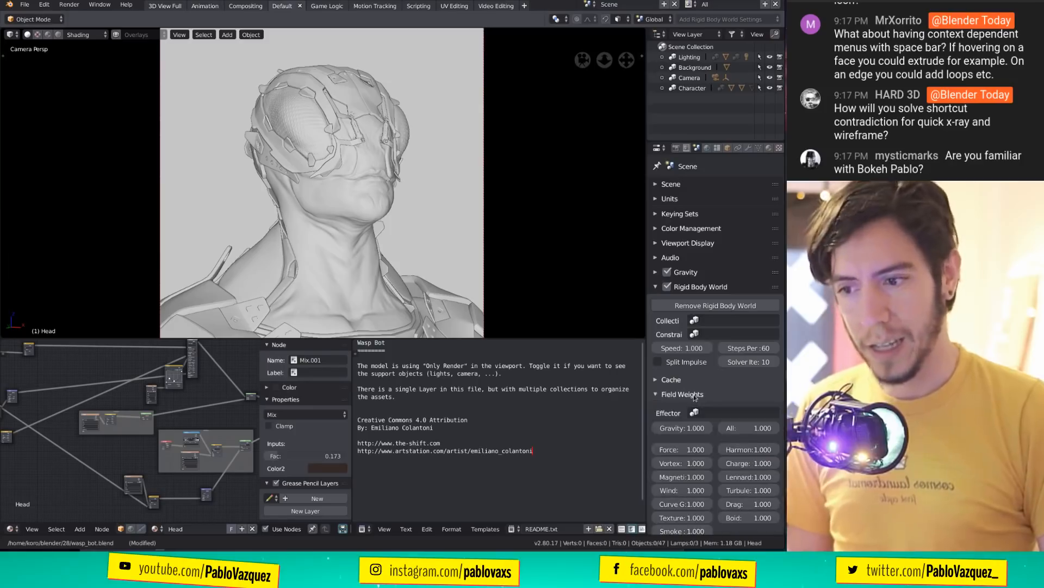
{"action": "scroll", "coordinate": [691, 394], "scroll_direction": "down", "scroll_amount": 2}
{"action": "left_click", "coordinate": [688, 360]}
{"action": "left_click", "coordinate": [672, 343]}
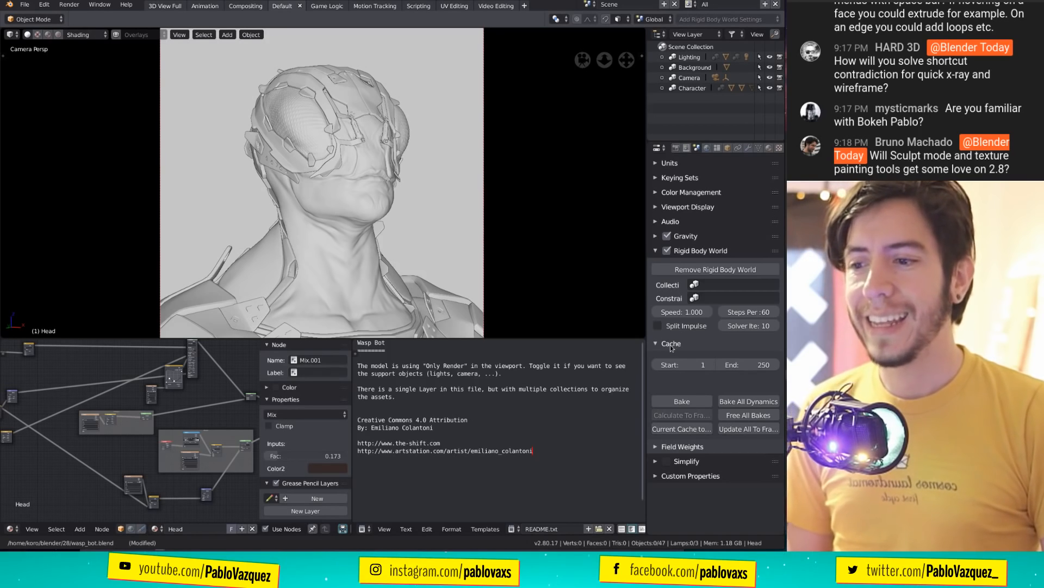
{"action": "left_click", "coordinate": [672, 345]}
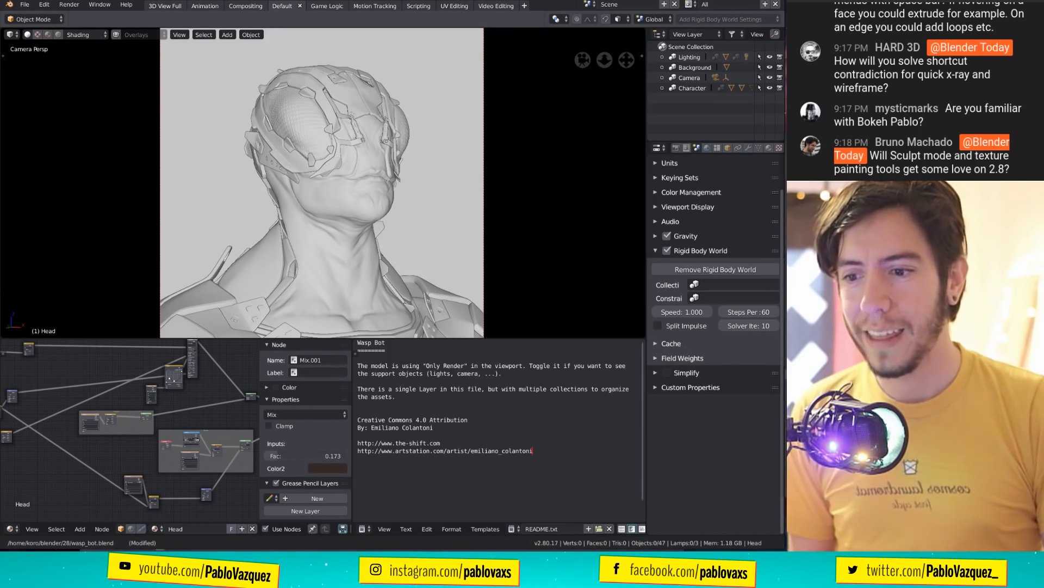
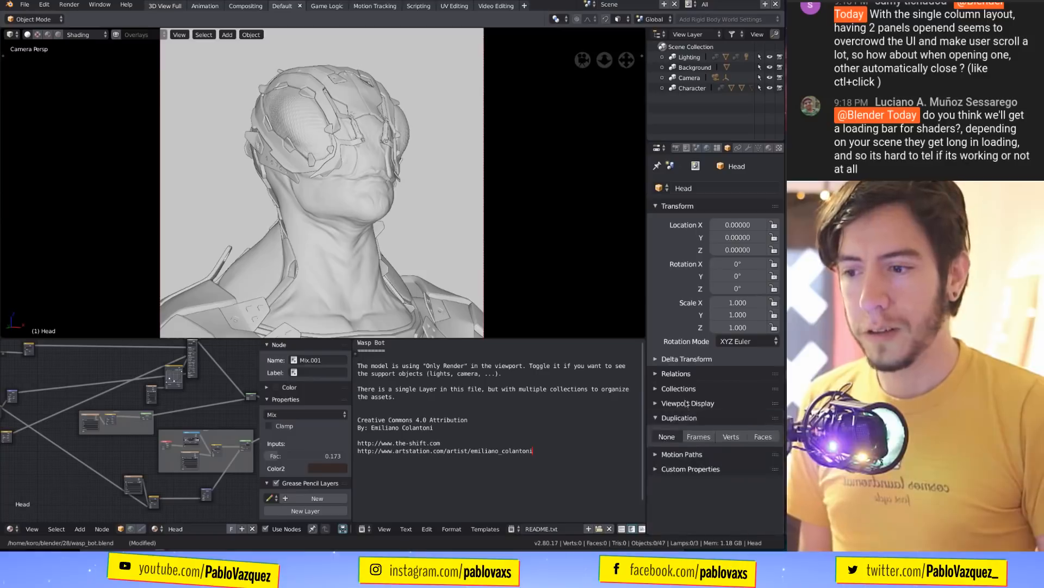
View the Head object's Delta Transform values and collapse the Duplication, Delta Transform and Transform sections.
{"action": "left_click", "coordinate": [688, 419]}
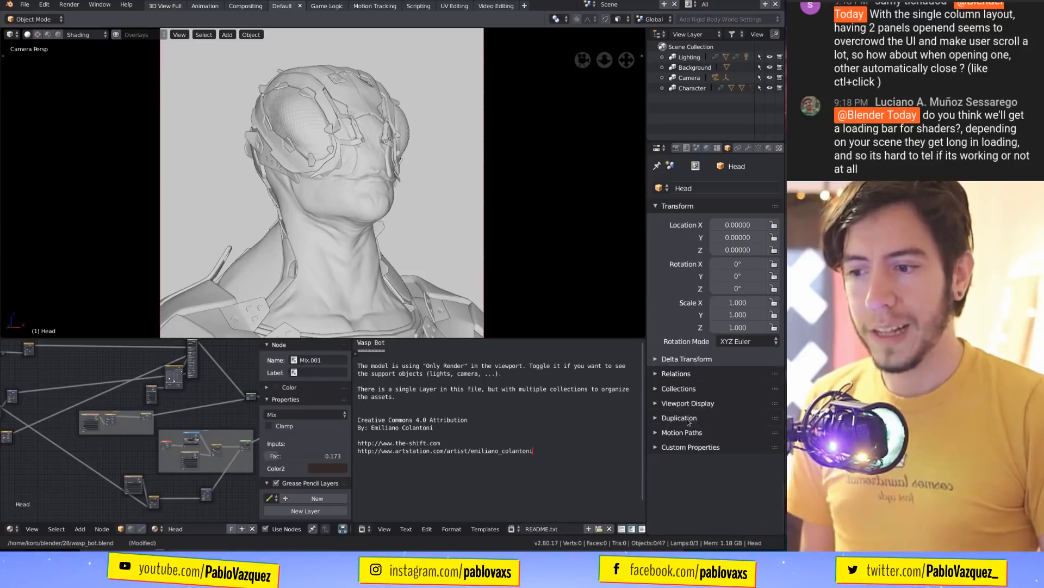
{"action": "left_click", "coordinate": [693, 360]}
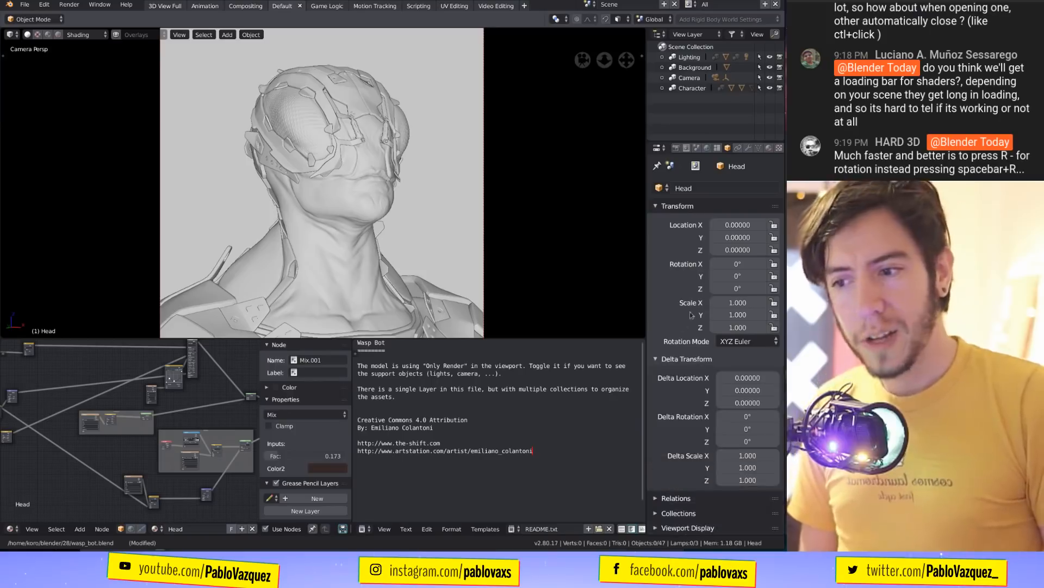
{"action": "left_click", "coordinate": [695, 359]}
{"action": "left_click", "coordinate": [694, 360]}
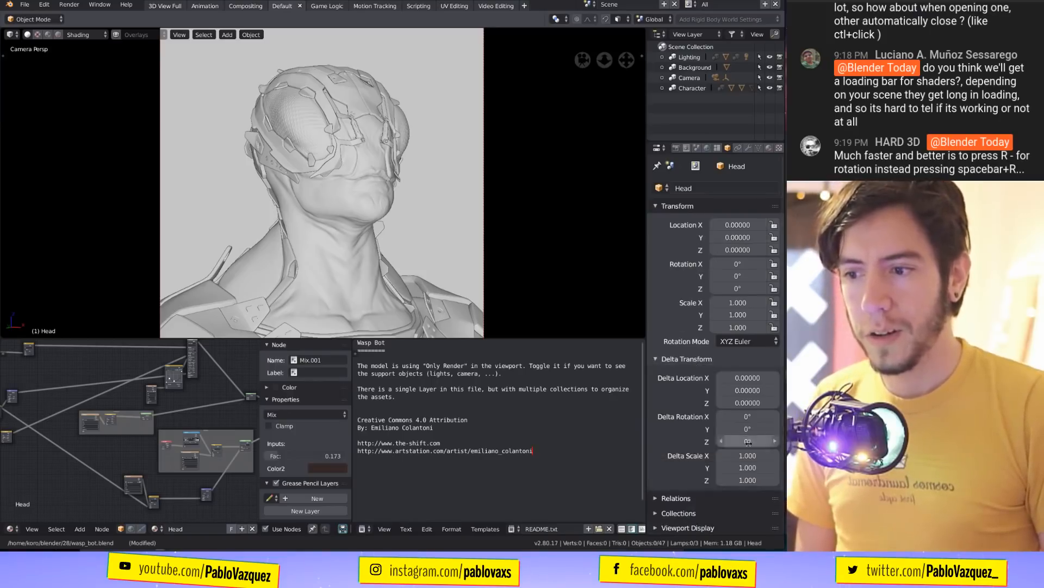
{"action": "left_click", "coordinate": [691, 359]}
{"action": "left_click", "coordinate": [666, 205]}
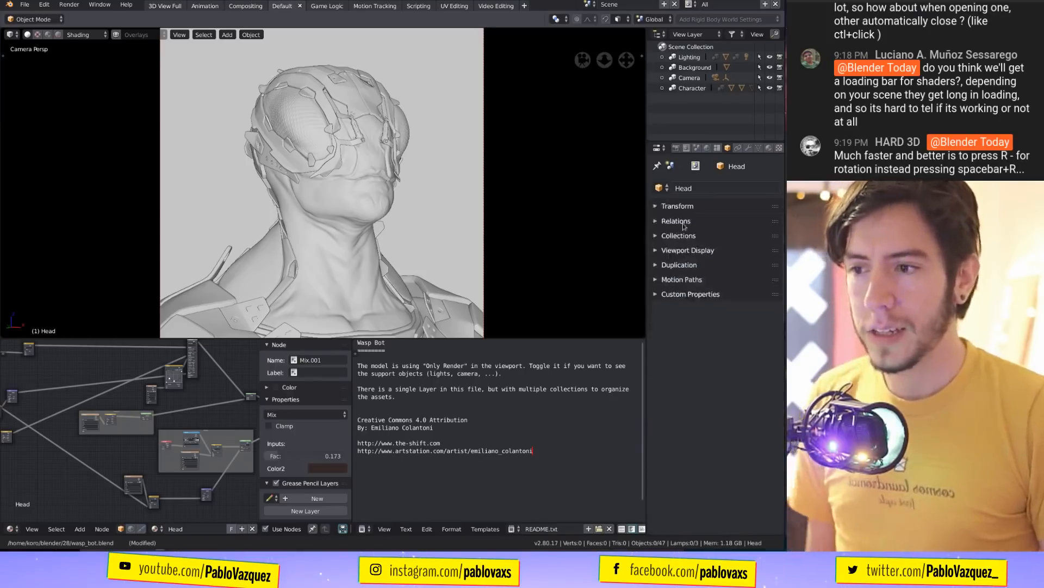
View the Head object's Viewport Display, Collections, Motion Paths and Custom Properties sections, collapsing each one again.
{"action": "left_click", "coordinate": [687, 251]}
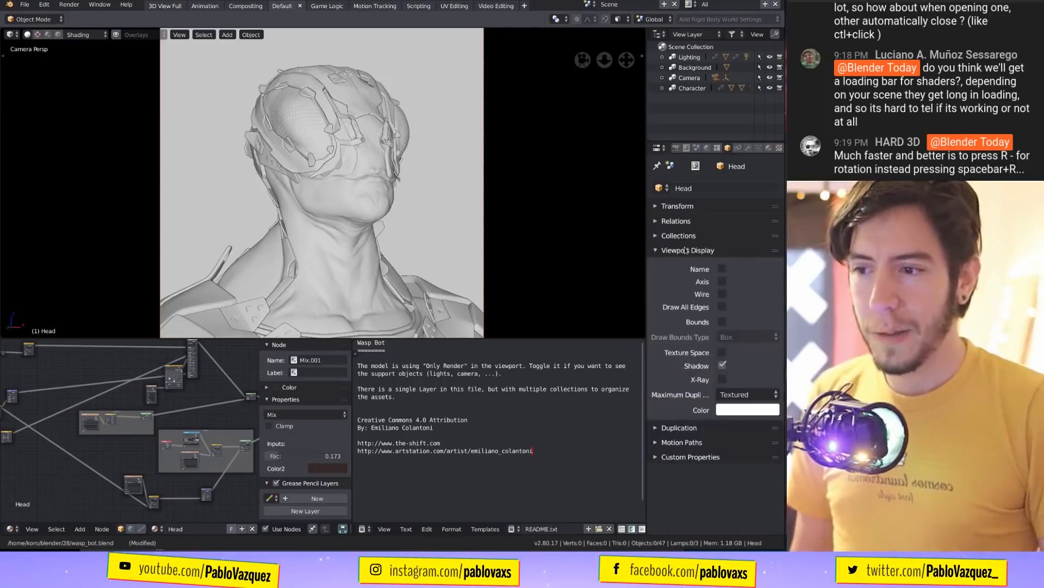
{"action": "left_click", "coordinate": [686, 250]}
{"action": "left_click", "coordinate": [686, 236]}
{"action": "left_click", "coordinate": [686, 236]}
{"action": "left_click", "coordinate": [686, 236]}
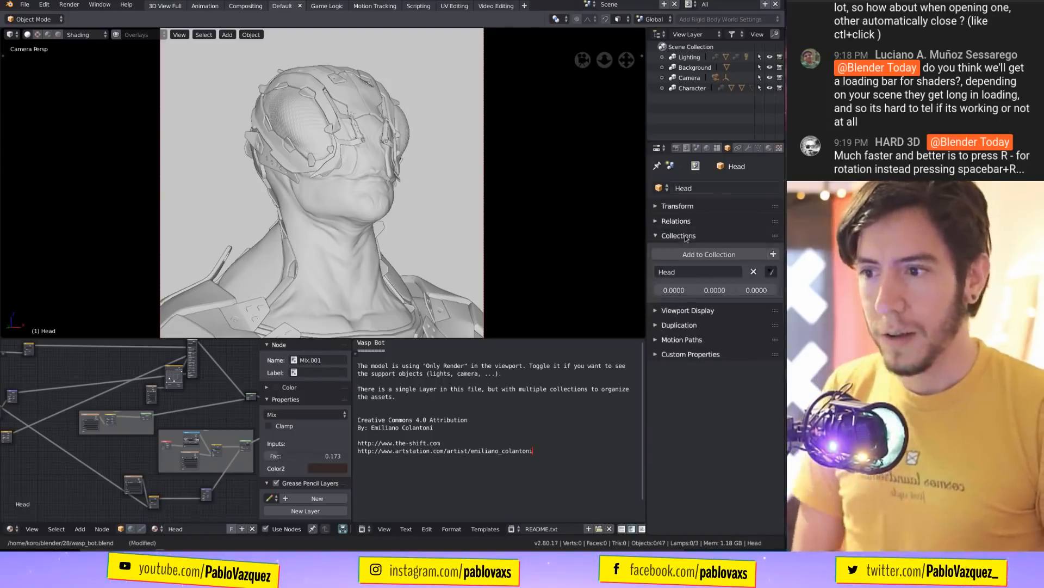
{"action": "left_click", "coordinate": [685, 236]}
{"action": "left_click", "coordinate": [692, 280]}
{"action": "left_click", "coordinate": [694, 280]}
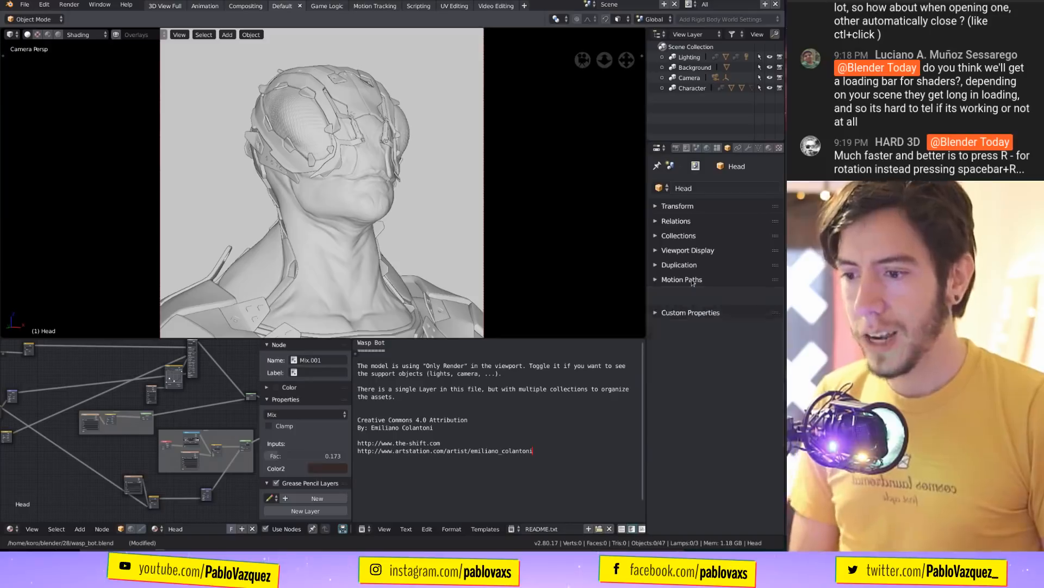
{"action": "left_click", "coordinate": [695, 294]}
{"action": "left_click", "coordinate": [696, 294]}
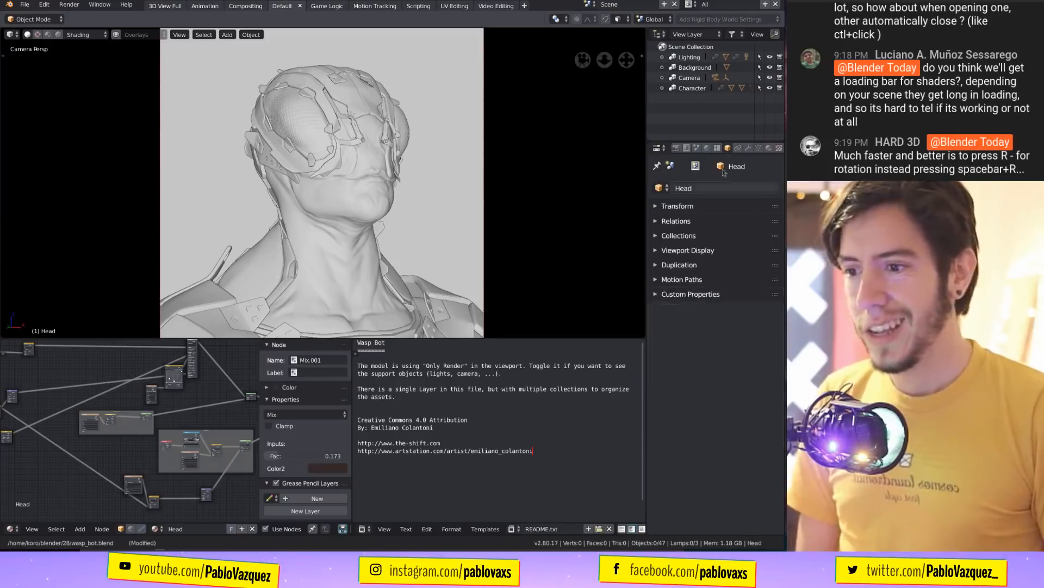
Show the Head material's properties, collapse Surface, Options and Preview, and briefly open Viewport Display.
{"action": "left_click", "coordinate": [769, 147]}
{"action": "scroll", "coordinate": [699, 399], "scroll_direction": "down", "scroll_amount": 4}
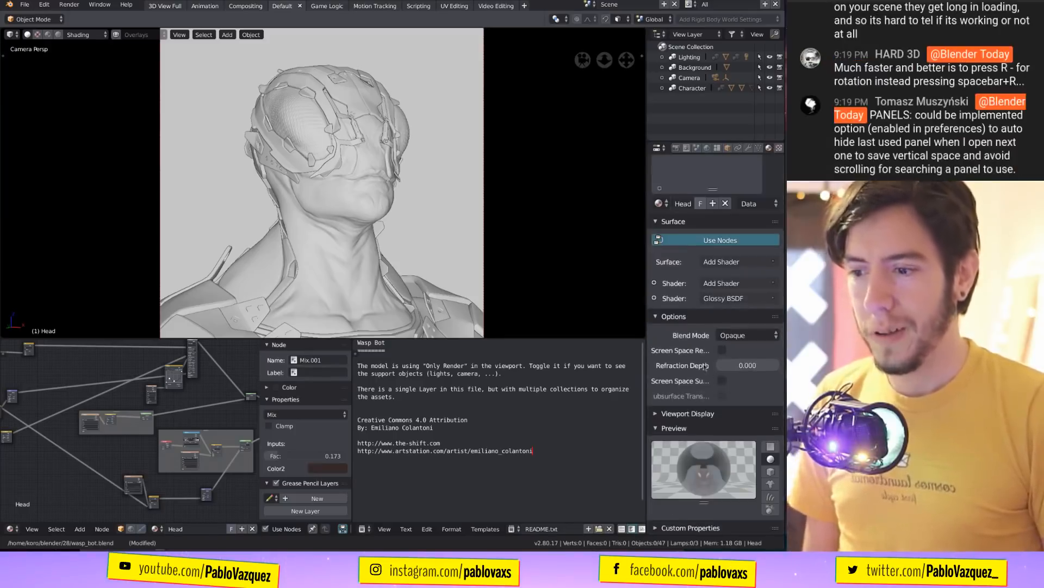
{"action": "left_click_drag", "start_coordinate": [687, 324], "coordinate": [701, 378]}
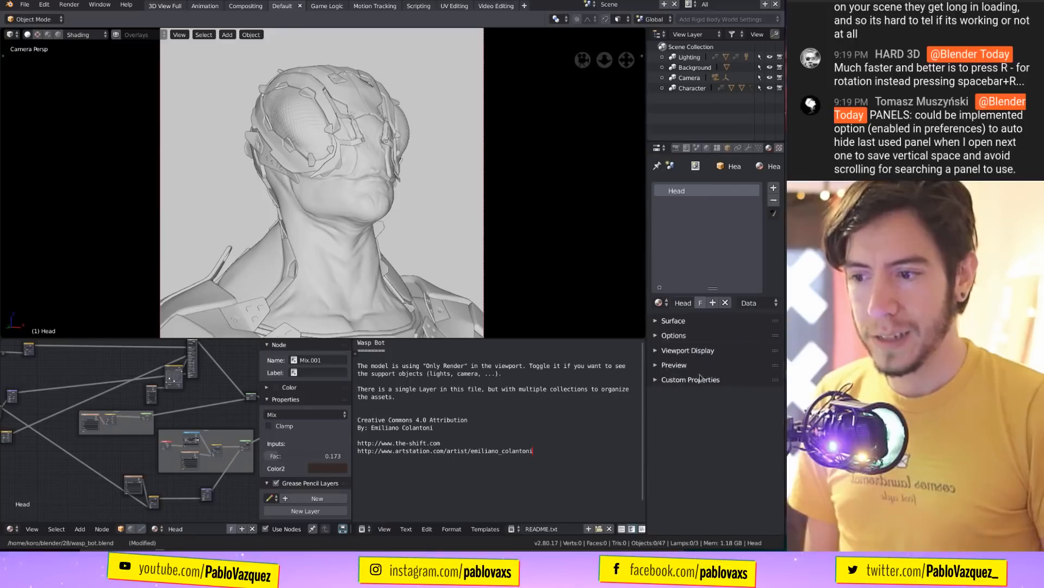
{"action": "left_click", "coordinate": [700, 350]}
{"action": "left_click", "coordinate": [700, 351]}
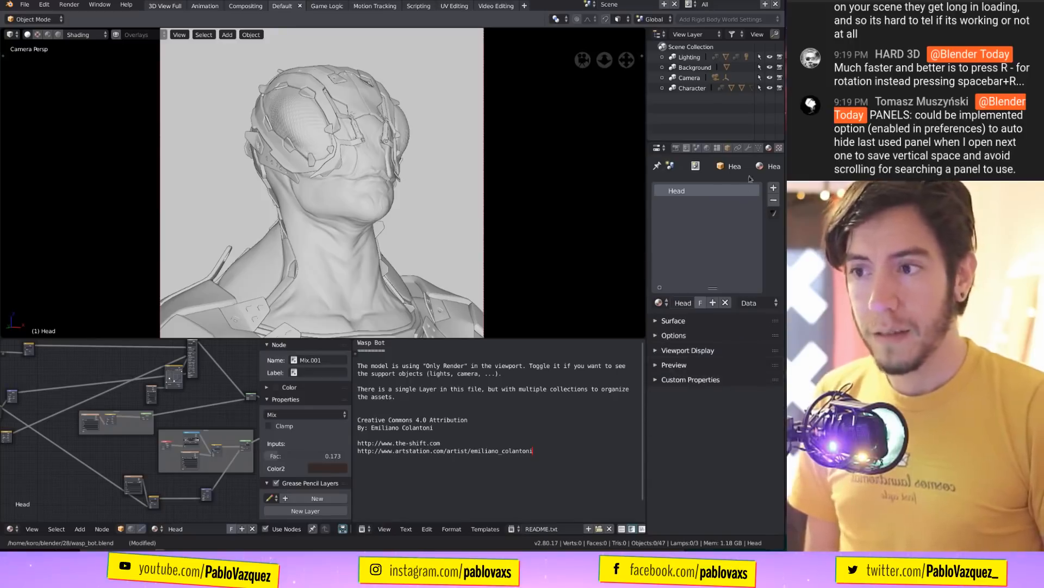
Add a particle system to the Head object and collapse its Velocity section and the open sections below.
{"action": "middle_click_drag", "start_coordinate": [759, 148], "coordinate": [695, 148]}
{"action": "left_click", "coordinate": [735, 148]}
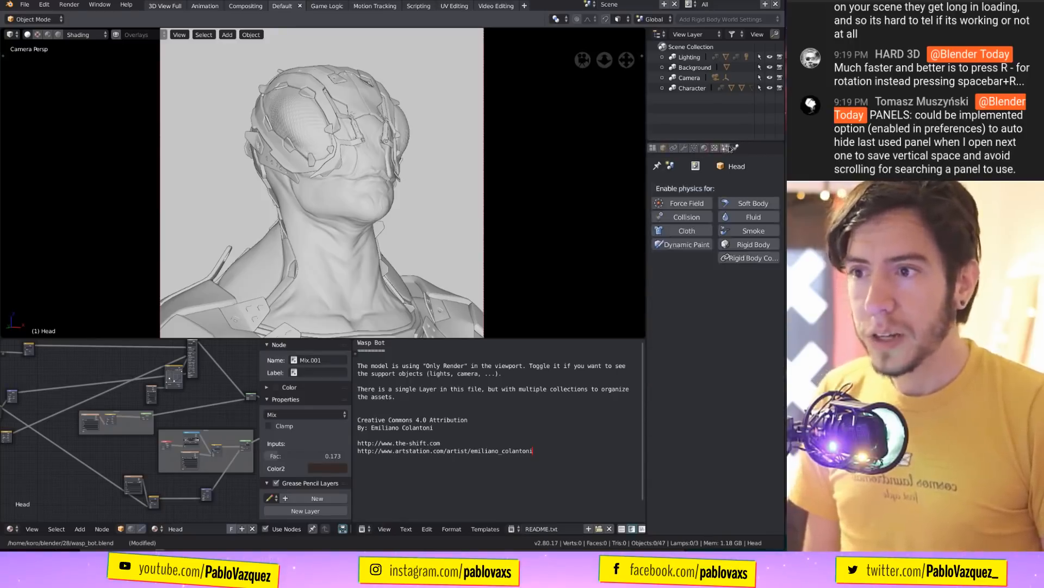
{"action": "left_click", "coordinate": [727, 147]}
{"action": "left_click", "coordinate": [738, 232]}
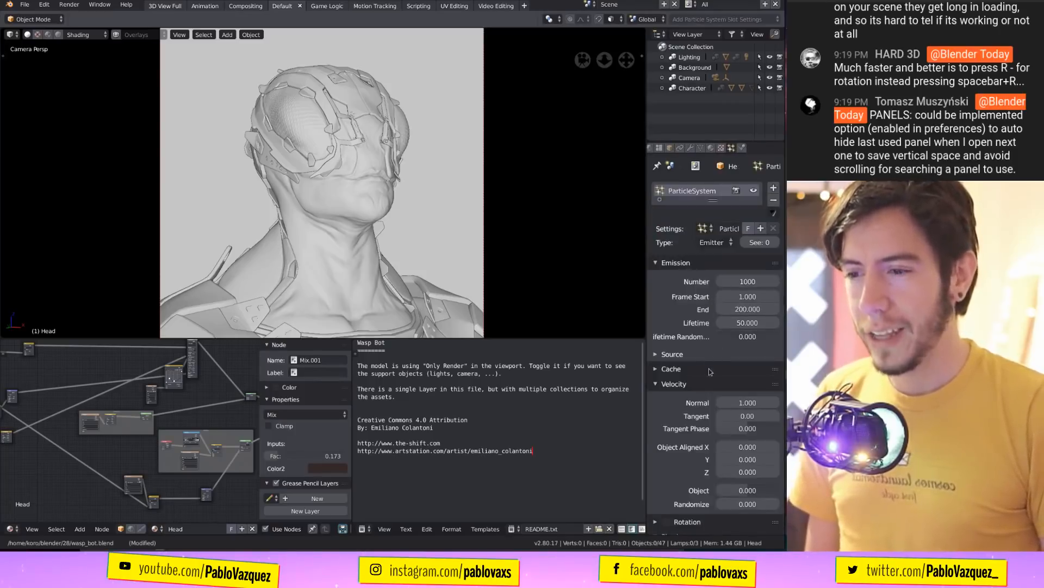
{"action": "left_click_drag", "start_coordinate": [679, 393], "coordinate": [683, 446]}
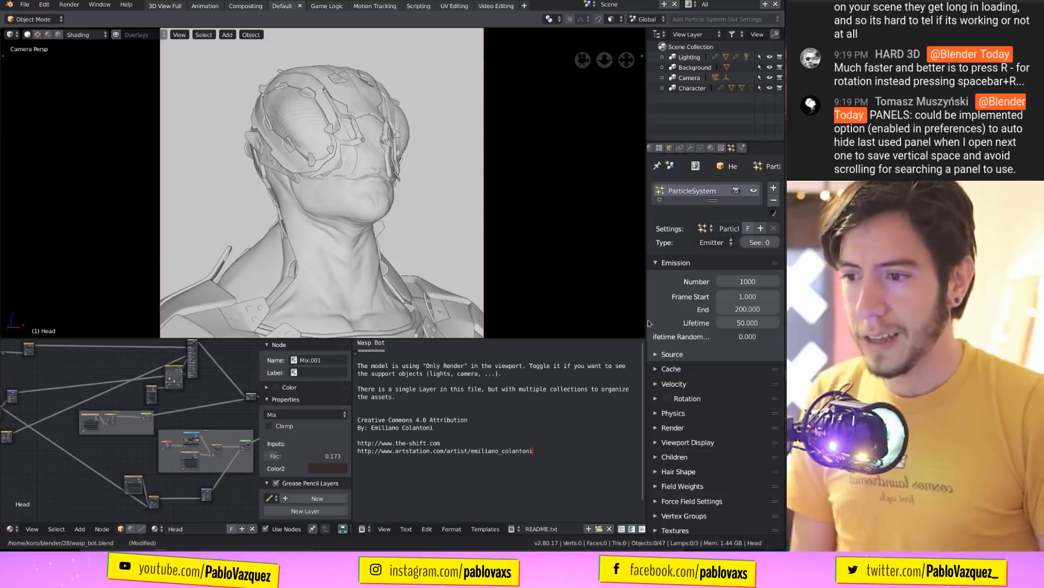
Widen the Properties editor slightly and view the particle system's Source and Velocity settings, collapsing both again.
{"action": "left_click_drag", "start_coordinate": [645, 318], "coordinate": [632, 320]}
{"action": "left_click", "coordinate": [661, 354]}
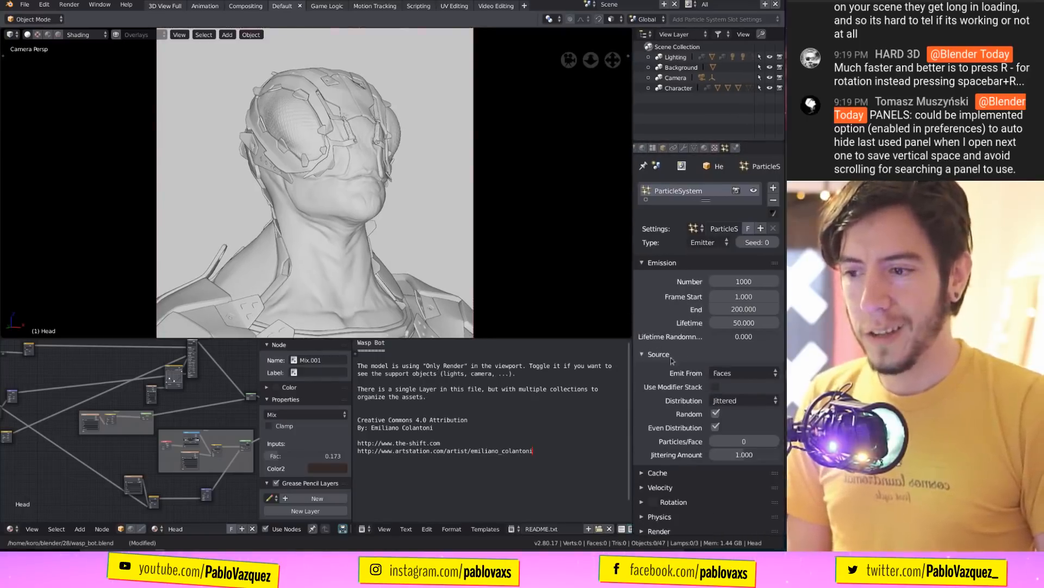
{"action": "left_click", "coordinate": [665, 358]}
{"action": "left_click", "coordinate": [670, 385]}
{"action": "left_click", "coordinate": [670, 385]}
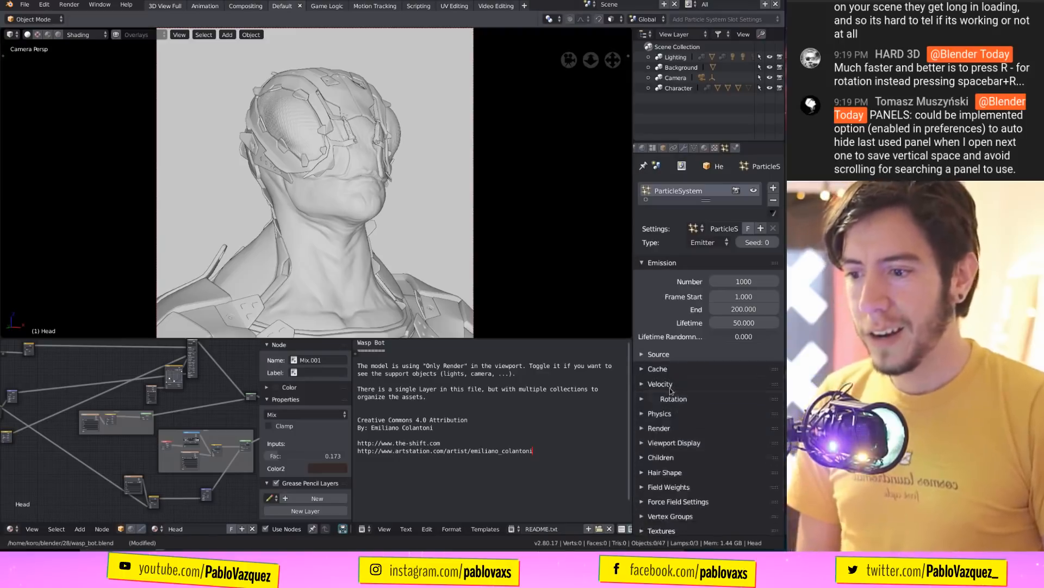
Check the particle system's Cache section briefly and remove the particle system from the Head object.
{"action": "left_click", "coordinate": [671, 370]}
{"action": "left_click", "coordinate": [671, 370]}
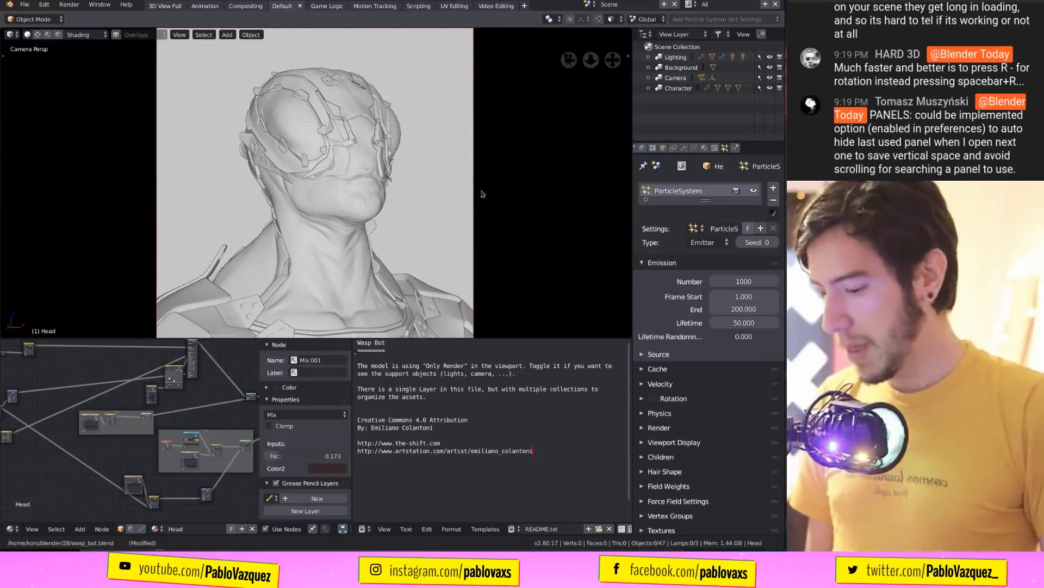
{"action": "left_click", "coordinate": [773, 200]}
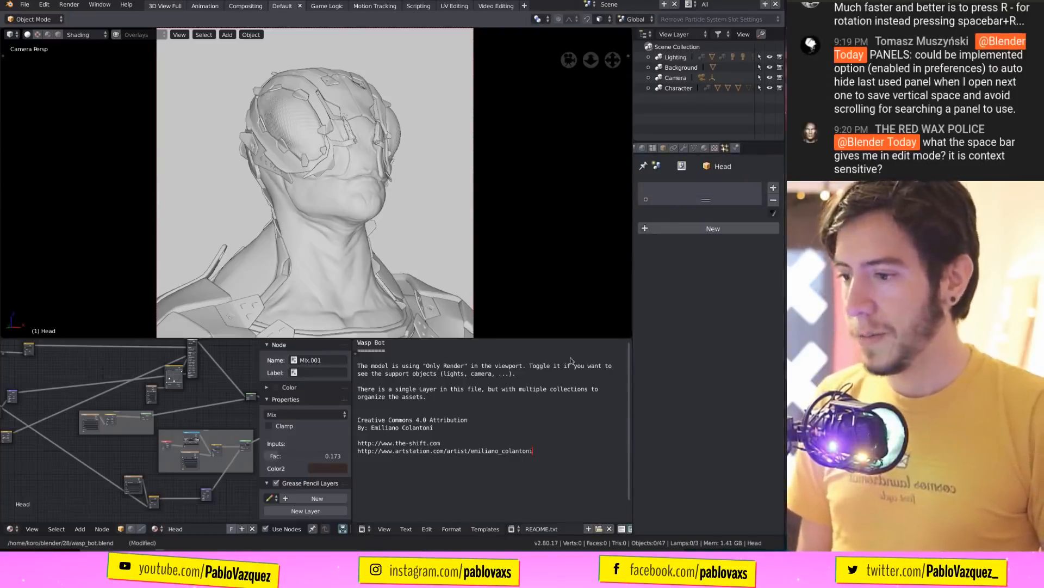
{"action": "key", "text": "ctrl+F9"}
{"action": "left_click", "coordinate": [326, 381]}
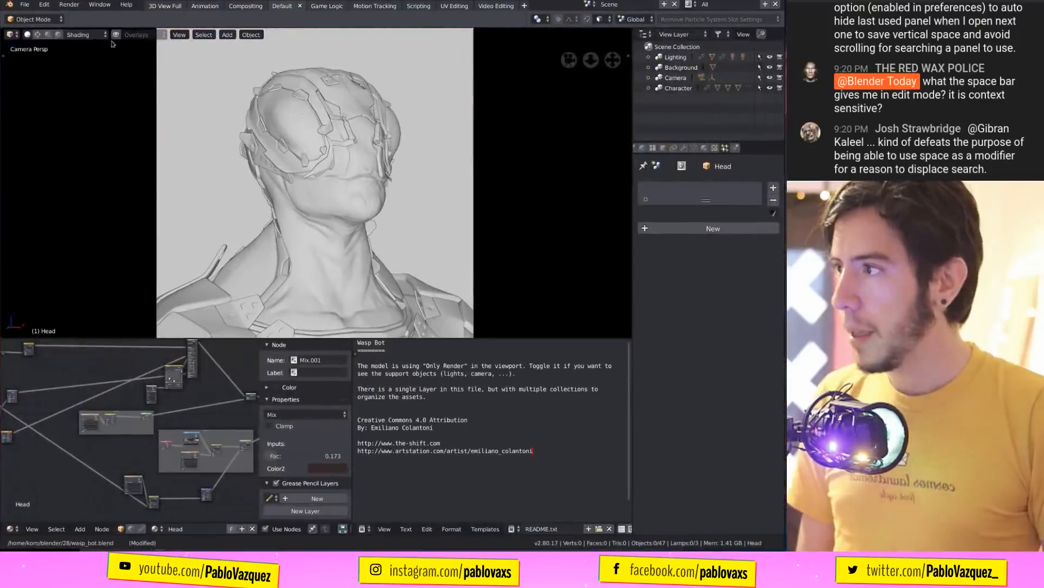
Try X-Ray in the viewport's shading settings and turn it off again.
{"action": "left_click", "coordinate": [90, 35]}
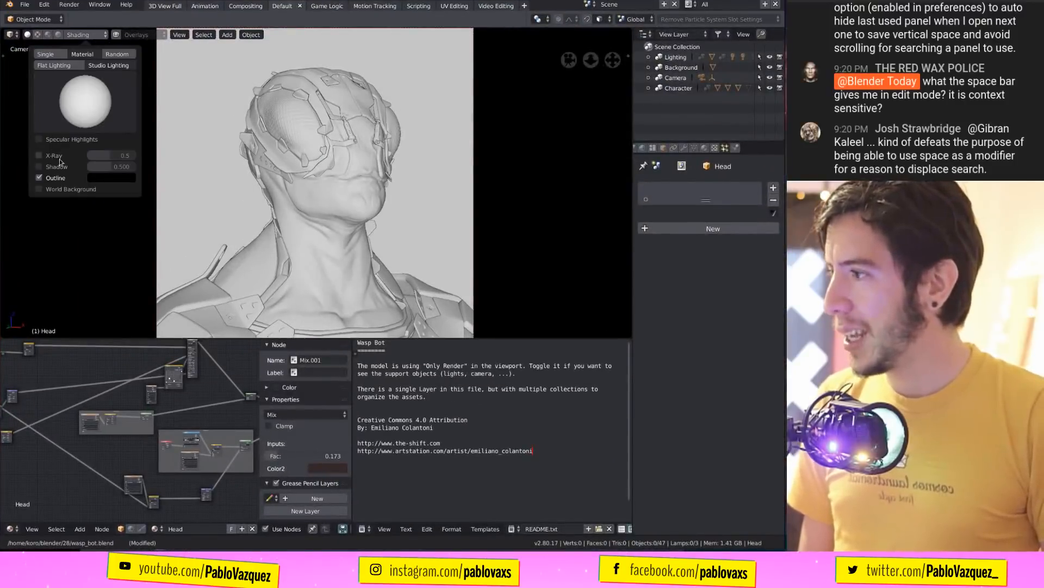
{"action": "left_click", "coordinate": [39, 155]}
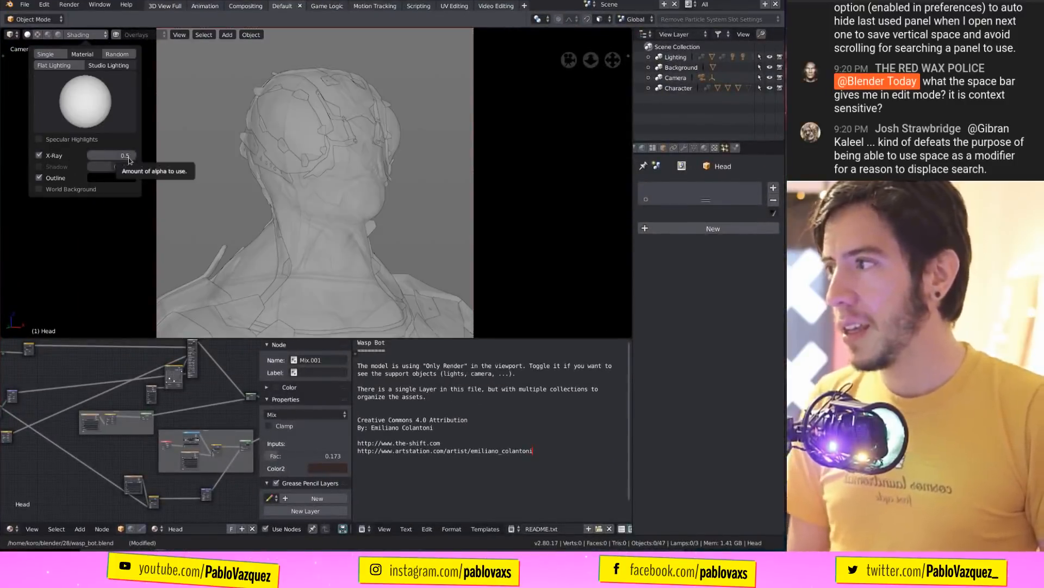
{"action": "left_click", "coordinate": [62, 156]}
Turn on the viewport overlays, leave the camera view, and enable the Wireframes overlay on the bust model.
{"action": "left_click", "coordinate": [136, 36]}
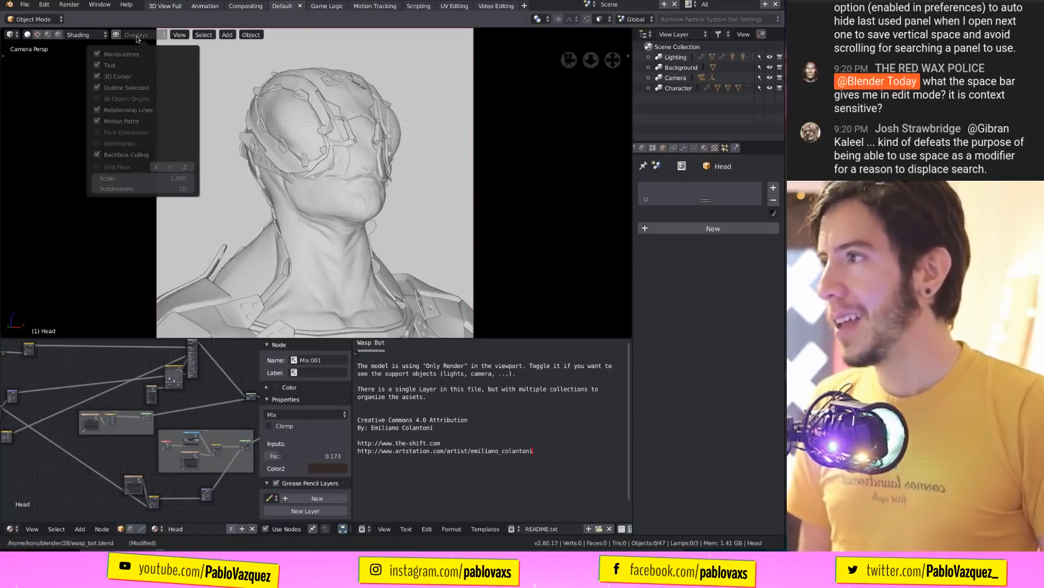
{"action": "left_click", "coordinate": [115, 35]}
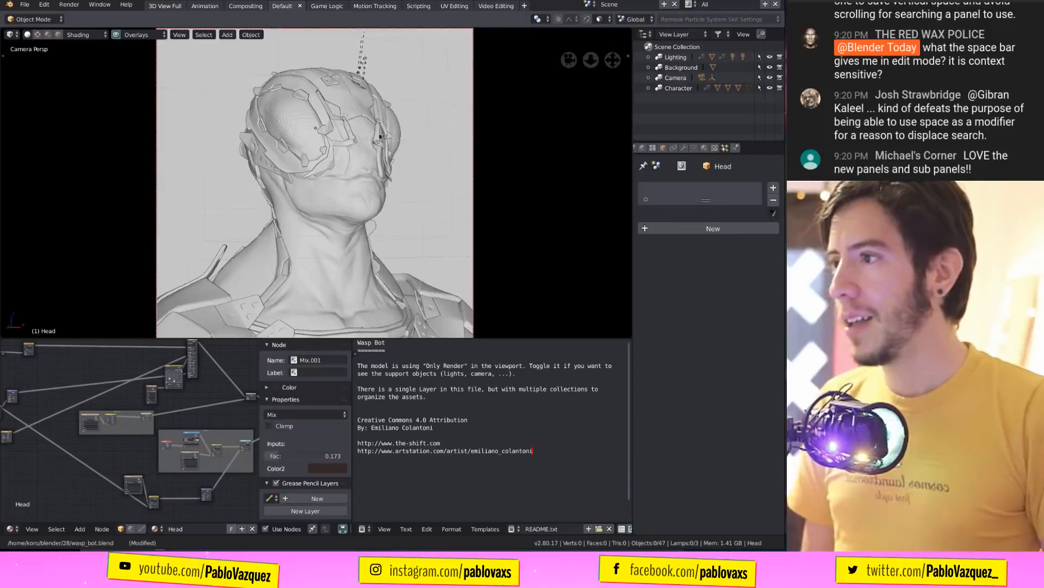
{"action": "middle_click_drag", "start_coordinate": [380, 138], "coordinate": [497, 142]}
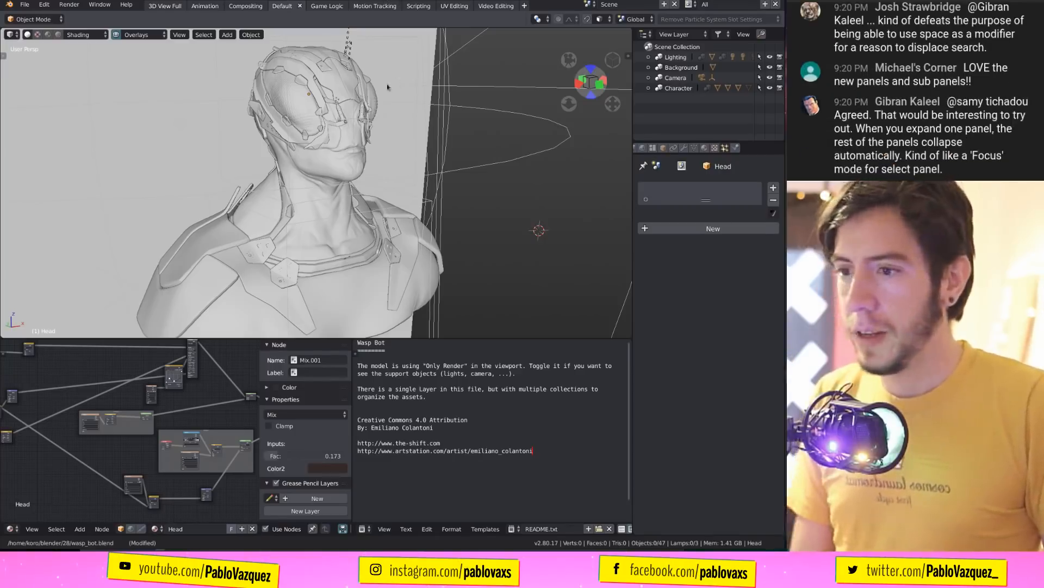
{"action": "left_click", "coordinate": [139, 35]}
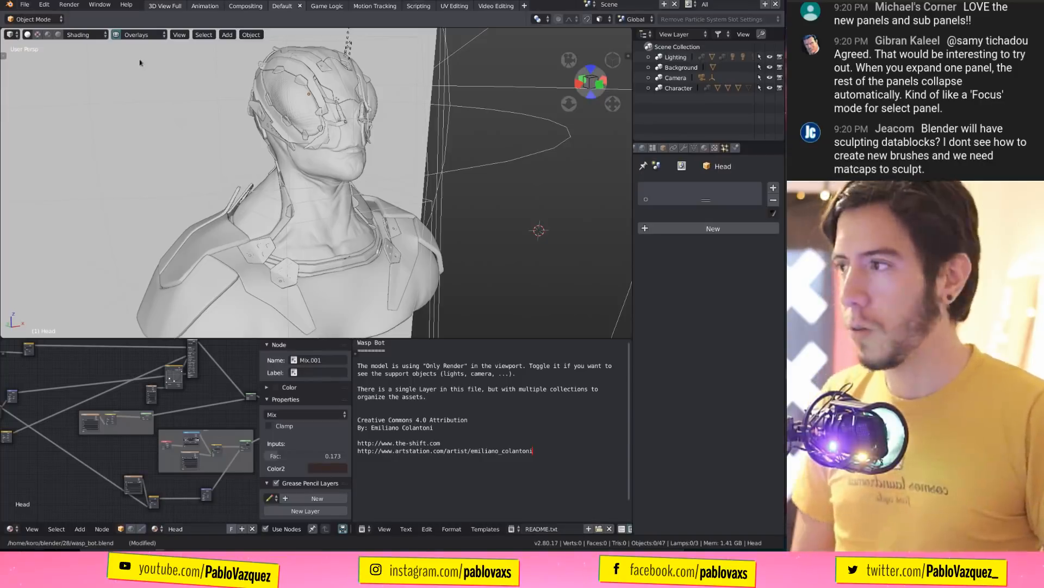
{"action": "left_click", "coordinate": [137, 35]}
{"action": "left_click", "coordinate": [124, 142]}
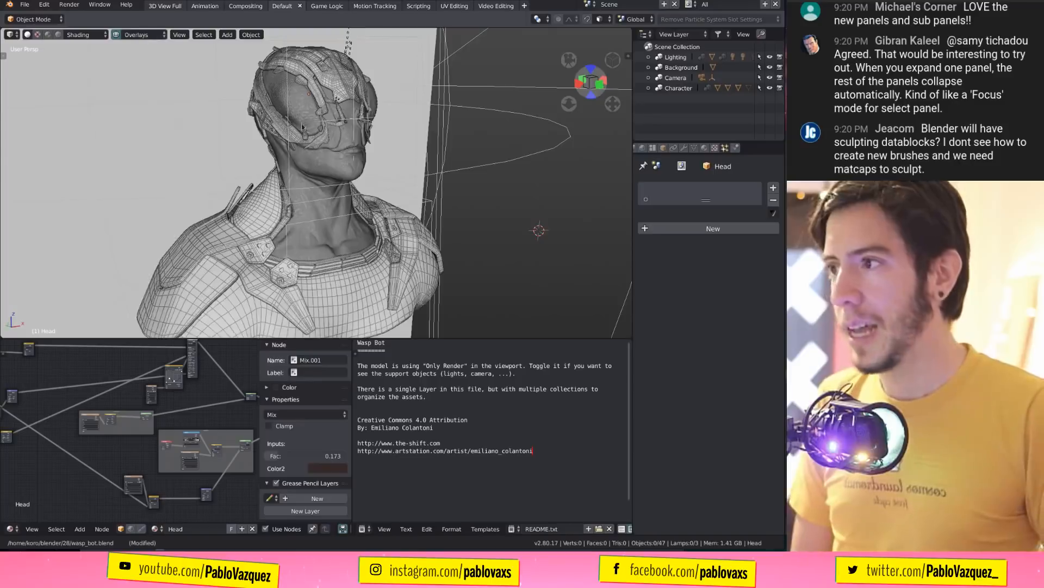
Maximize the 3D viewport and inspect the wireframe mesh on the mask, face and chin, rechecking the overlay options.
{"action": "middle_click_drag", "start_coordinate": [310, 162], "coordinate": [324, 214]}
{"action": "scroll", "coordinate": [324, 214], "scroll_direction": "up", "scroll_amount": 8}
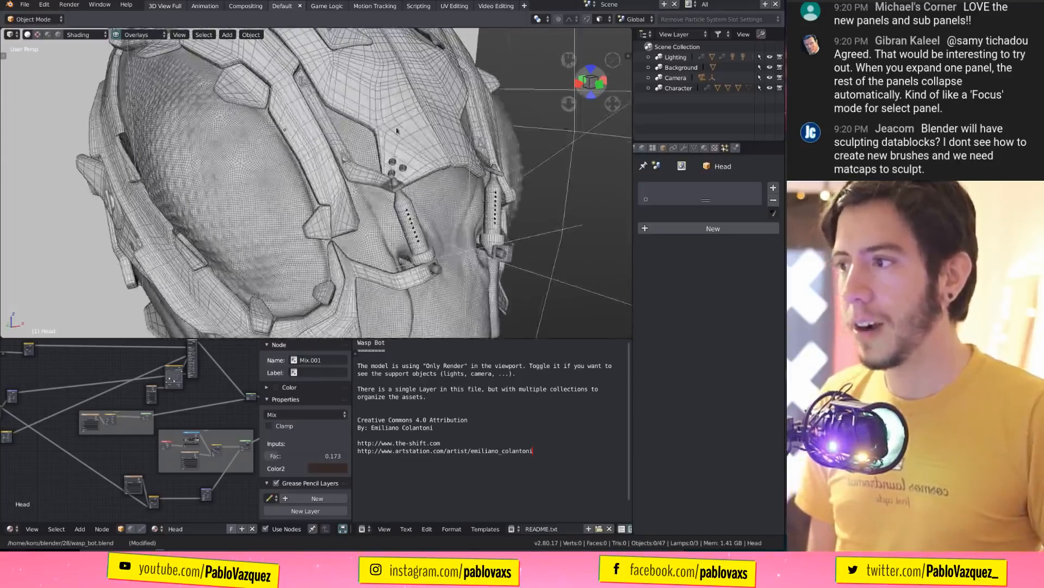
{"action": "middle_click_drag", "start_coordinate": [354, 273], "coordinate": [337, 123], "text": "shift"}
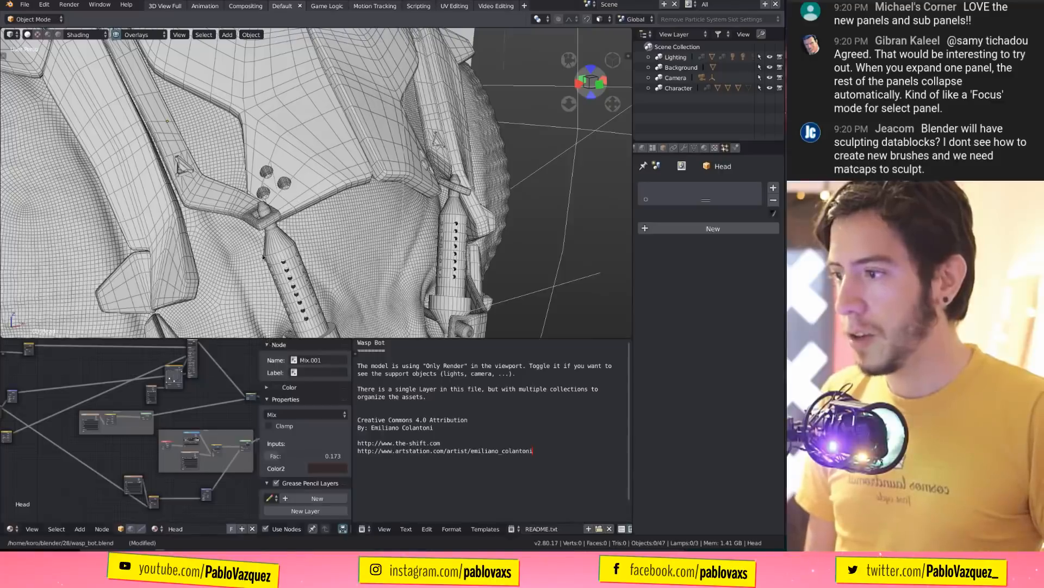
{"action": "key", "text": "ctrl+Up"}
{"action": "scroll", "coordinate": [265, 256], "scroll_direction": "down", "scroll_amount": 7}
{"action": "middle_click_drag", "start_coordinate": [383, 413], "coordinate": [369, 247], "text": "shift"}
{"action": "scroll", "coordinate": [369, 248], "scroll_direction": "up", "scroll_amount": 8}
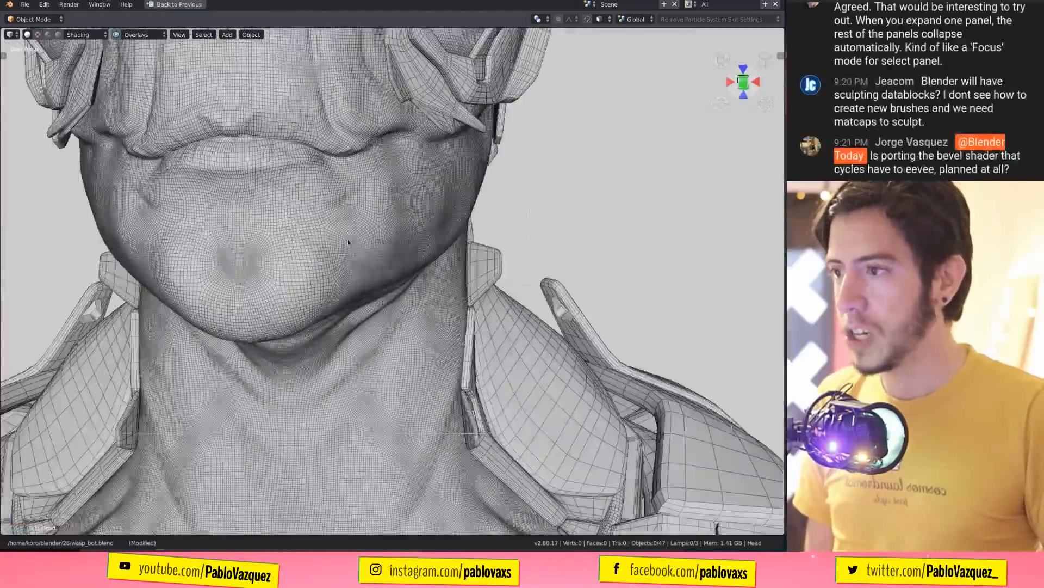
{"action": "scroll", "coordinate": [321, 225], "scroll_direction": "down", "scroll_amount": 8}
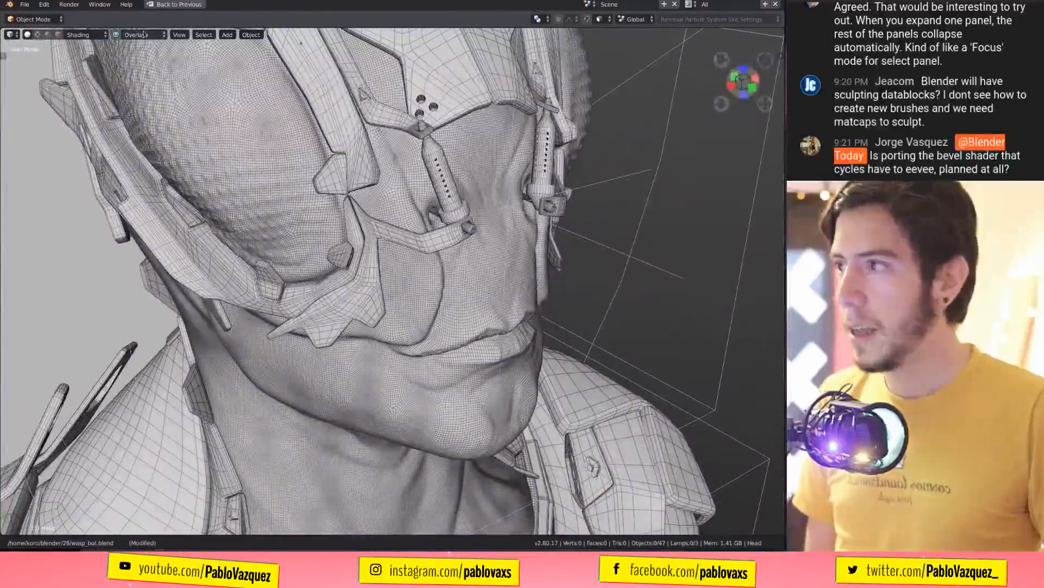
{"action": "left_click", "coordinate": [146, 34]}
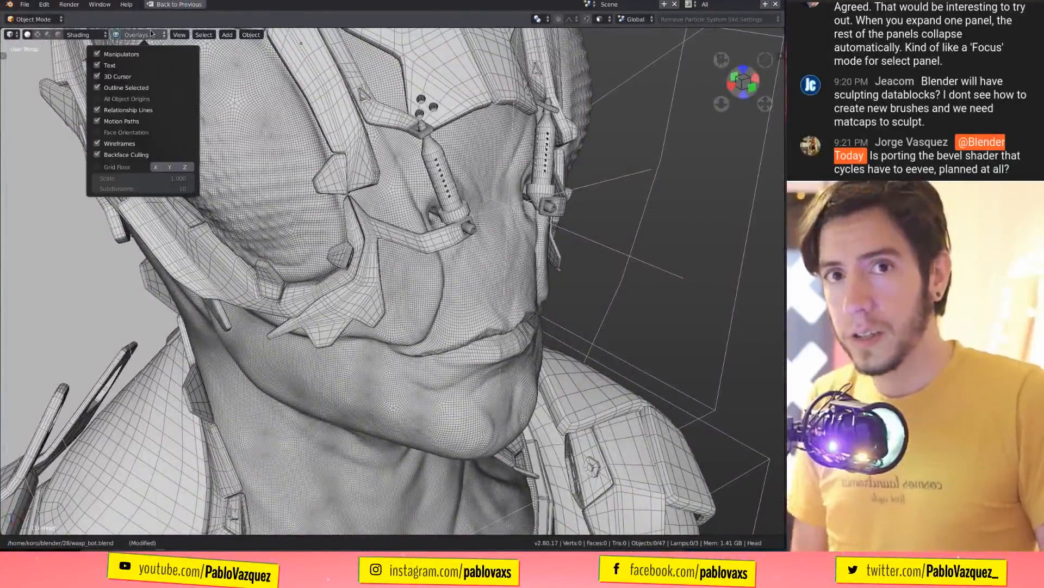
{"action": "left_click", "coordinate": [152, 34]}
Turn on X-Ray for the wireframed bust, toggling it off and on to compare the solid and see-through display.
{"action": "key", "text": "alt+z"}
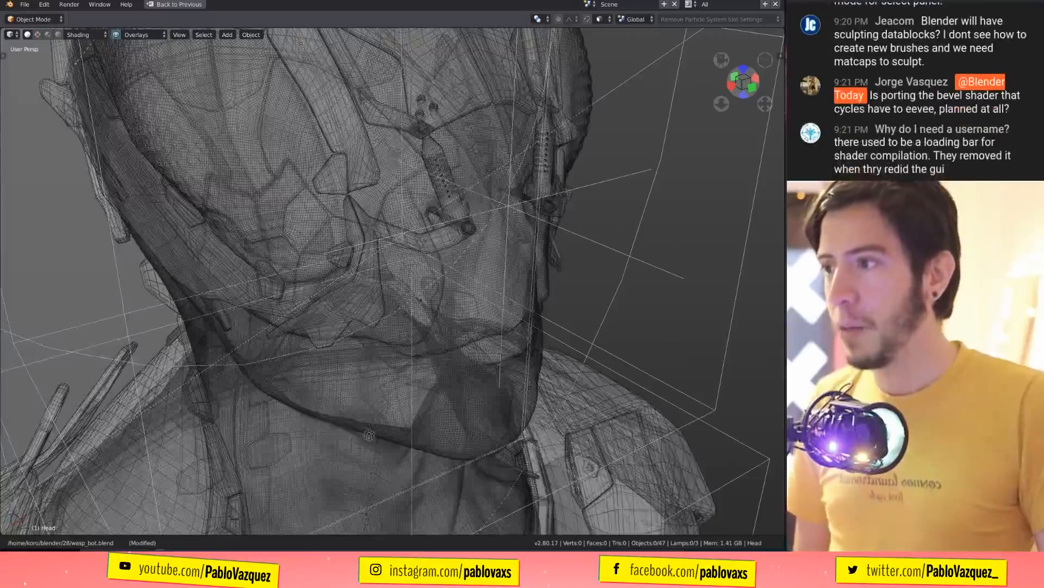
{"action": "scroll", "coordinate": [442, 295], "scroll_direction": "down", "scroll_amount": 5}
{"action": "scroll", "coordinate": [422, 316], "scroll_direction": "up", "scroll_amount": 4}
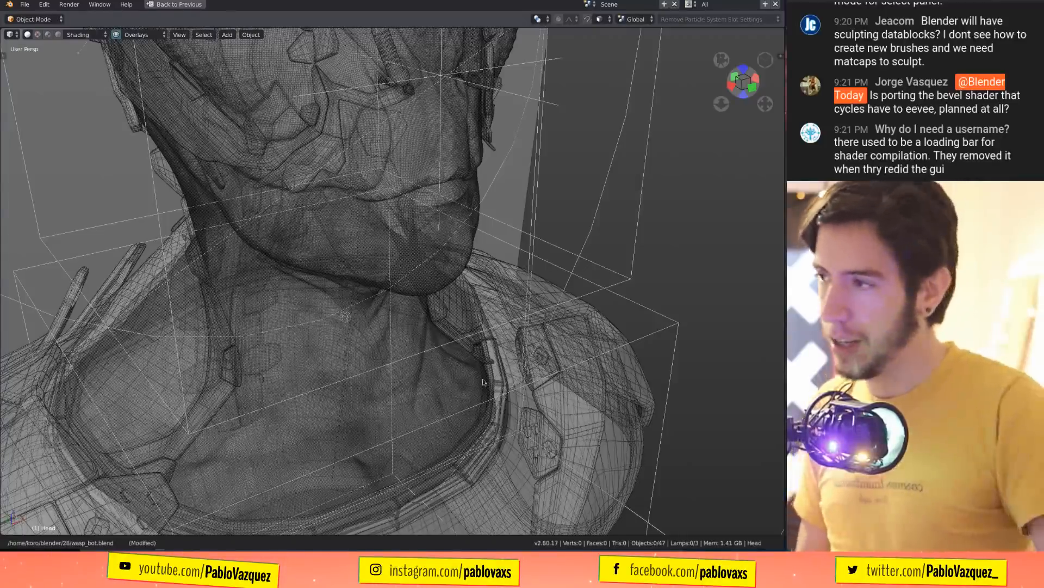
{"action": "middle_click_drag", "start_coordinate": [422, 312], "coordinate": [314, 236]}
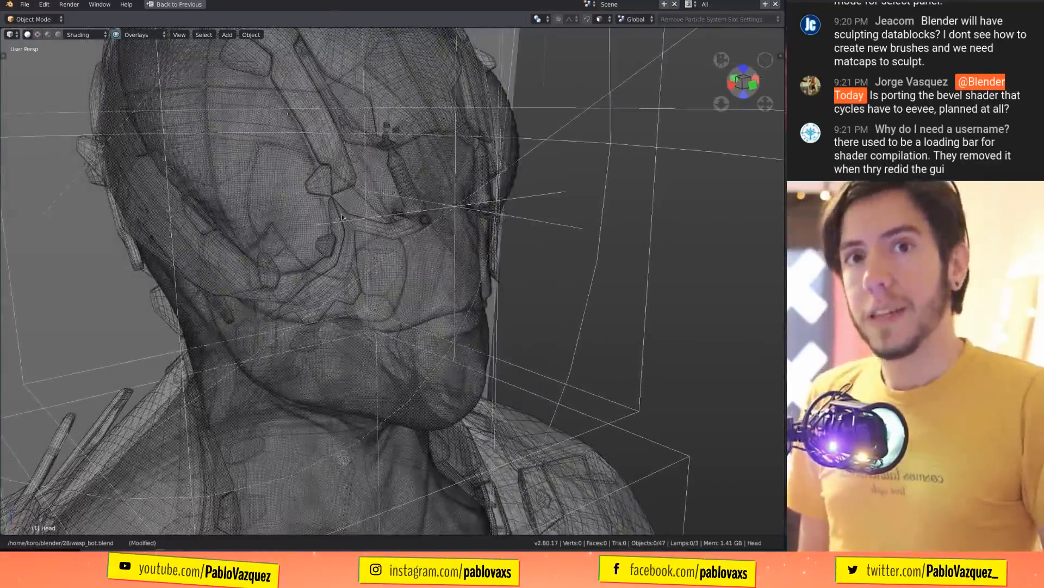
{"action": "key", "text": "alt+z"}
{"action": "key", "text": "alt+z"}
{"action": "key", "text": "alt+z"}
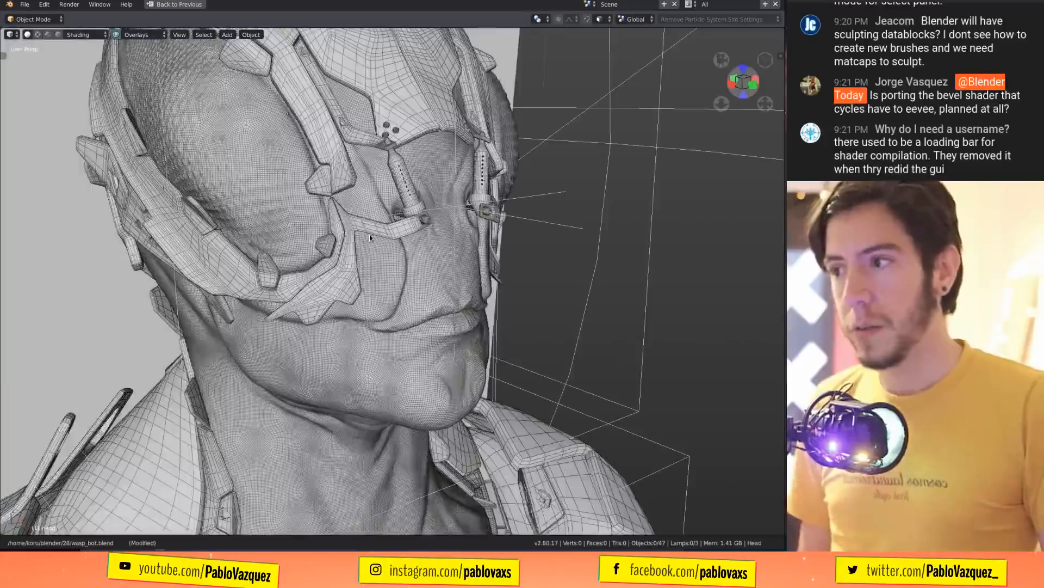
{"action": "key", "text": "alt+z"}
{"action": "mouse_move", "coordinate": [370, 234]}
{"action": "middle_mouse_down"}
{"action": "mouse_move", "coordinate": [401, 237]}
{"action": "mouse_move", "coordinate": [684, 392]}
{"action": "mouse_move", "coordinate": [544, 245]}
{"action": "middle_mouse_up"}
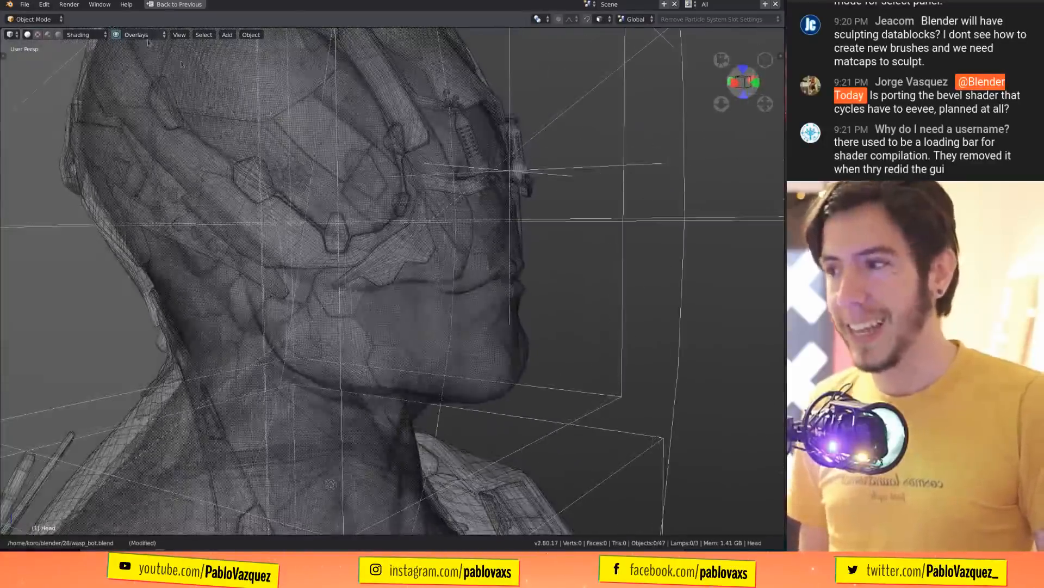
Set the solid shading color to Random and inspect the differently colored mesh pieces close up through X-Ray.
{"action": "left_click", "coordinate": [81, 35]}
{"action": "left_click", "coordinate": [84, 54]}
{"action": "mouse_move", "coordinate": [381, 217]}
{"action": "middle_mouse_down"}
{"action": "mouse_move", "coordinate": [550, 196]}
{"action": "mouse_move", "coordinate": [435, 269]}
{"action": "mouse_move", "coordinate": [485, 282]}
{"action": "middle_mouse_up"}
{"action": "scroll", "coordinate": [468, 279], "scroll_direction": "up", "scroll_amount": 7}
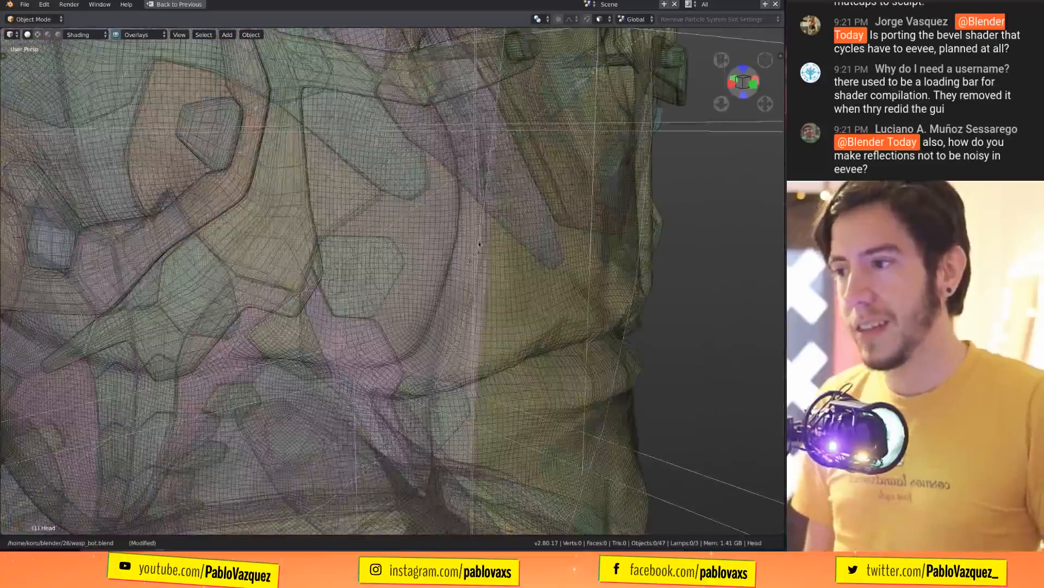
{"action": "middle_click_drag", "start_coordinate": [479, 243], "coordinate": [471, 269]}
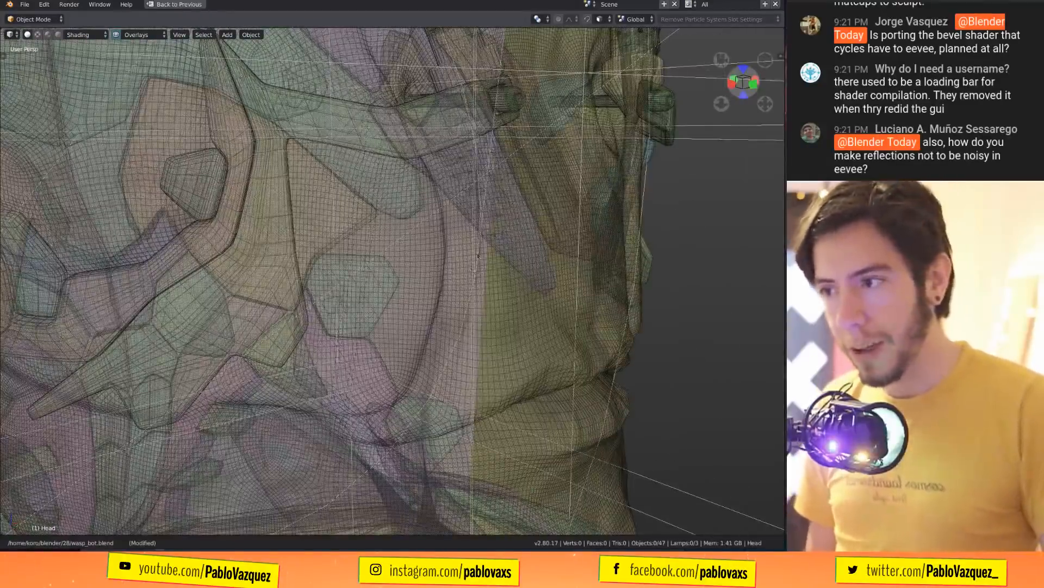
{"action": "scroll", "coordinate": [501, 227], "scroll_direction": "up", "scroll_amount": 2}
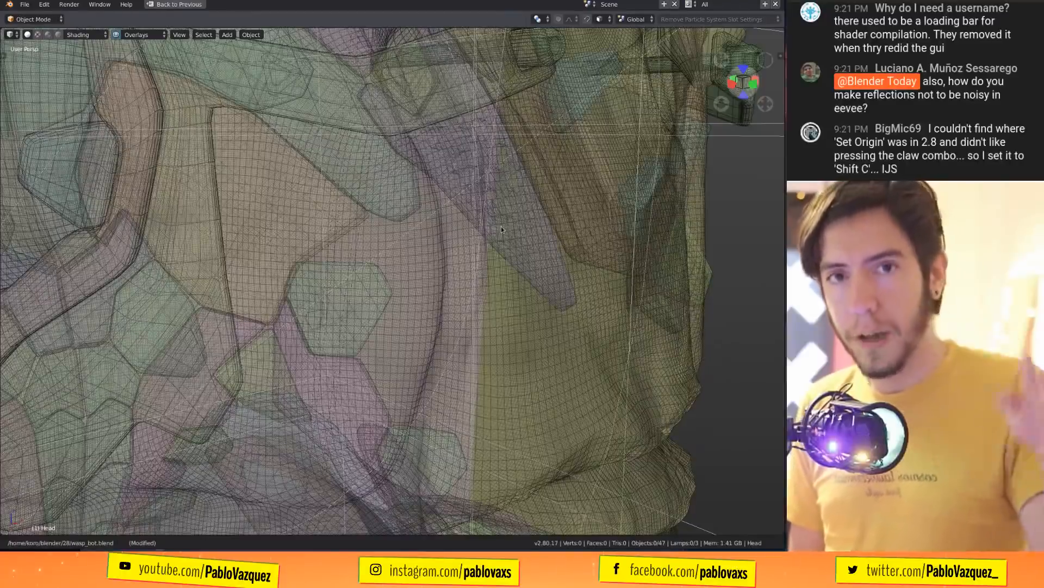
{"action": "middle_click_drag", "start_coordinate": [514, 179], "coordinate": [397, 274]}
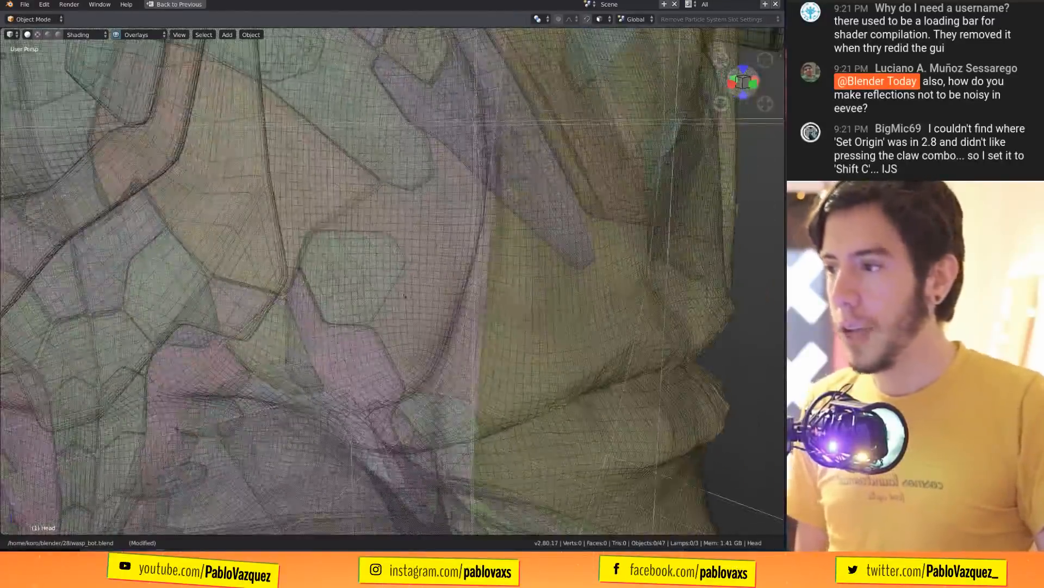
Test selecting objects through the see-through head, making Body_armour_05 active and clearing the selection.
{"action": "left_click", "coordinate": [390, 276]}
{"action": "scroll", "coordinate": [390, 280], "scroll_direction": "down", "scroll_amount": 6}
{"action": "key", "text": "a"}
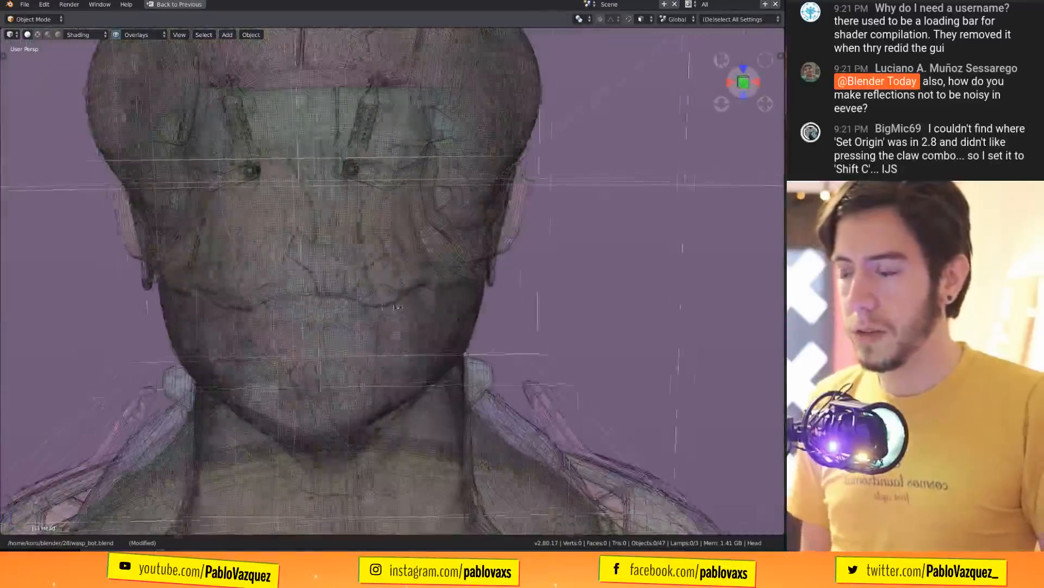
{"action": "middle_click_drag", "start_coordinate": [395, 307], "coordinate": [403, 309]}
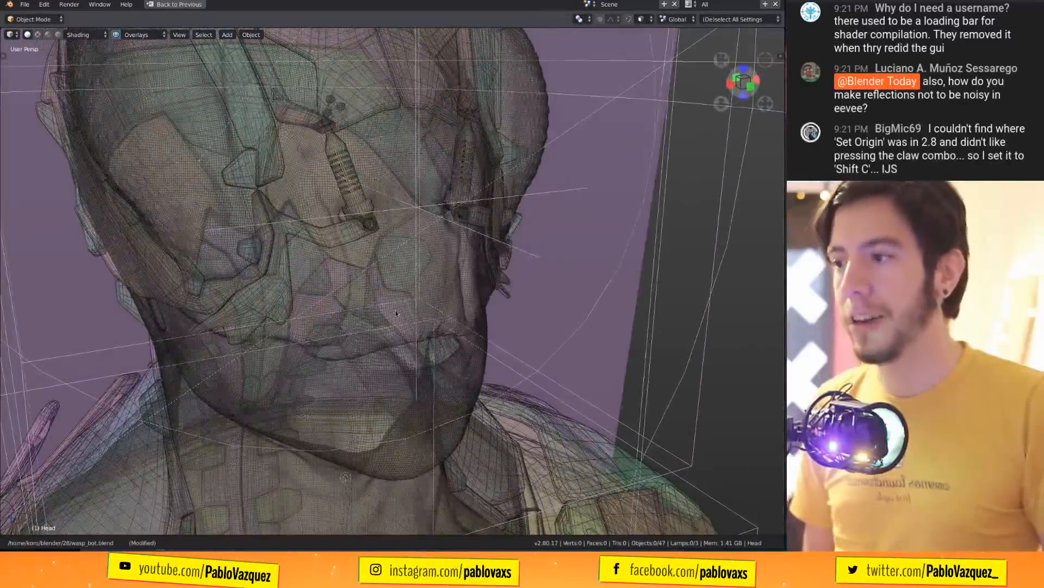
{"action": "left_click", "coordinate": [396, 311]}
{"action": "left_click", "coordinate": [397, 311]}
{"action": "key", "text": "a"}
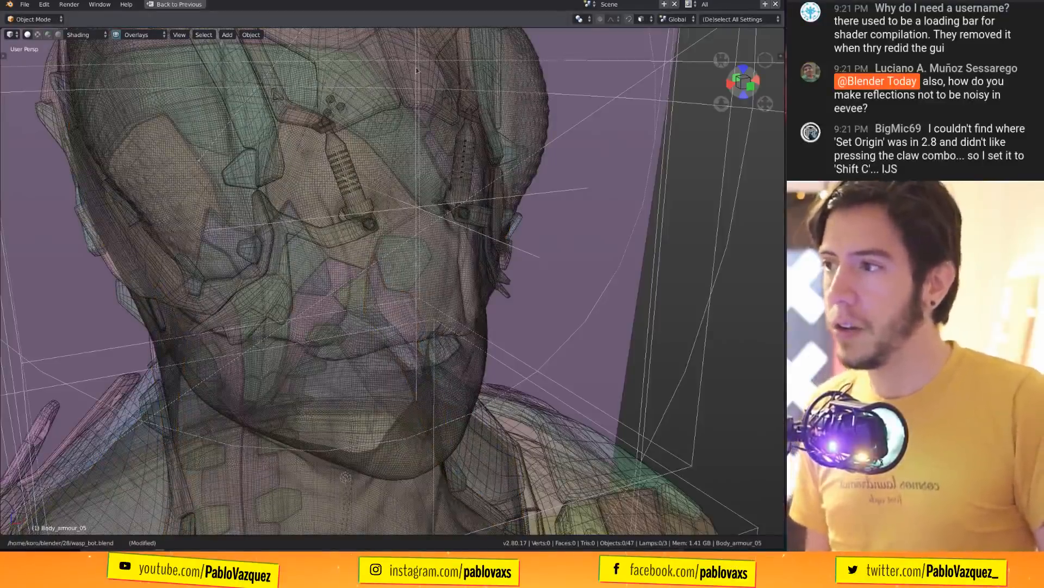
Set the shading color to Material with Studio Lighting, and lower the X-Ray alpha to 0.0.
{"action": "middle_click_drag", "start_coordinate": [417, 71], "coordinate": [405, 231], "text": "shift"}
{"action": "left_click", "coordinate": [87, 35]}
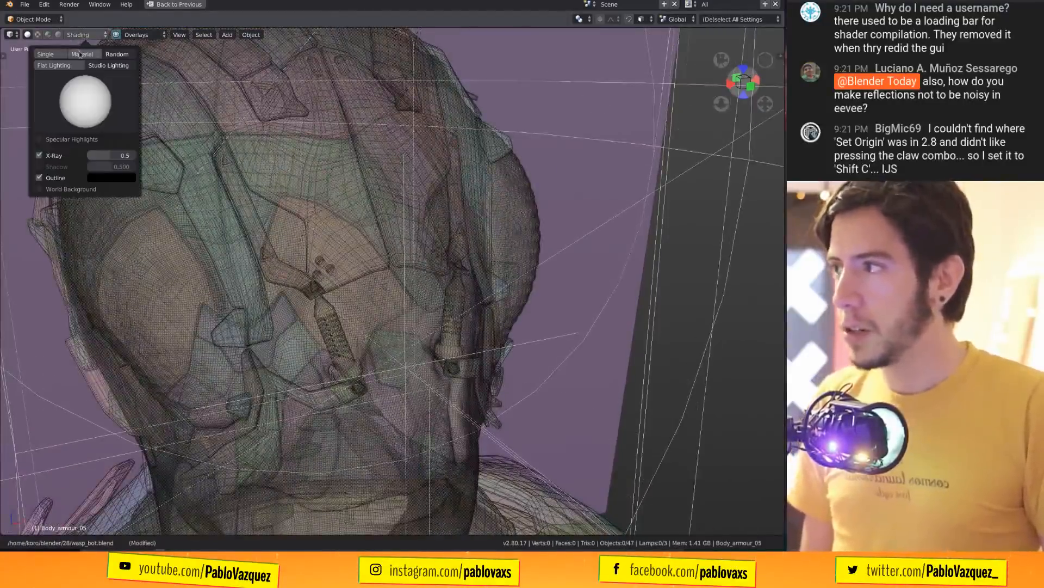
{"action": "left_click", "coordinate": [80, 55]}
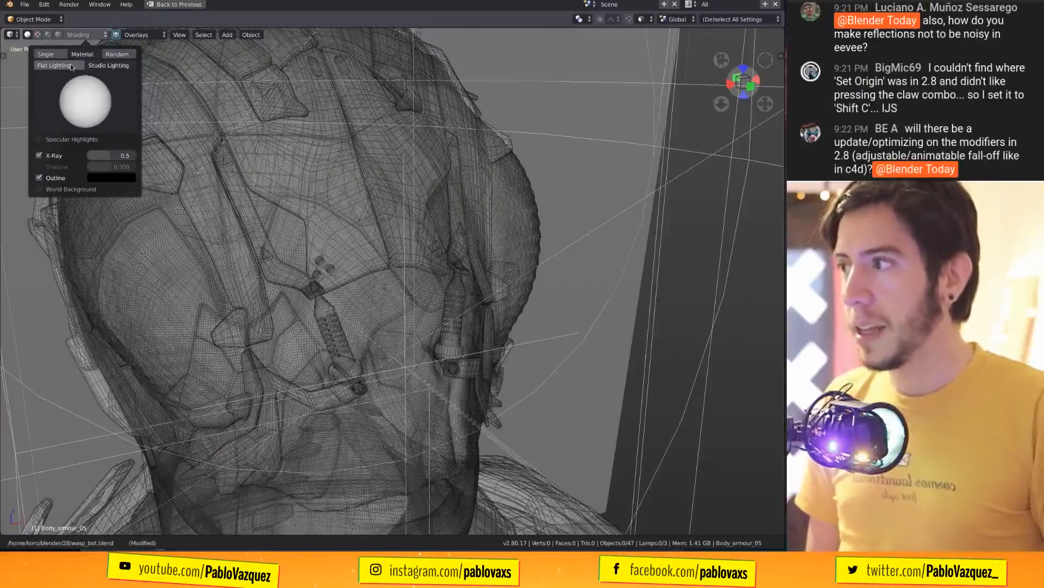
{"action": "left_click", "coordinate": [70, 65]}
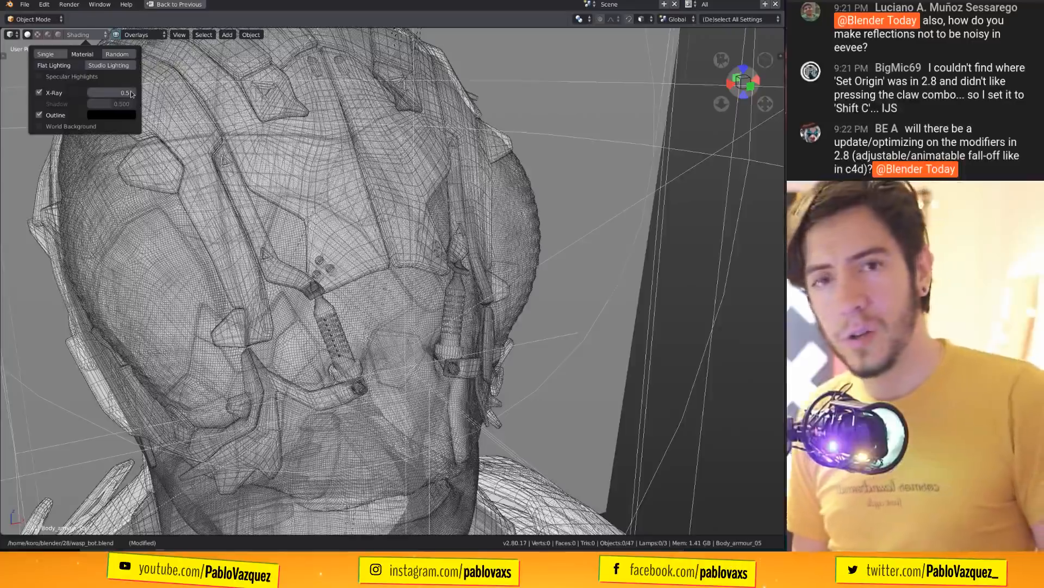
{"action": "left_click_drag", "start_coordinate": [132, 96], "coordinate": [90, 96]}
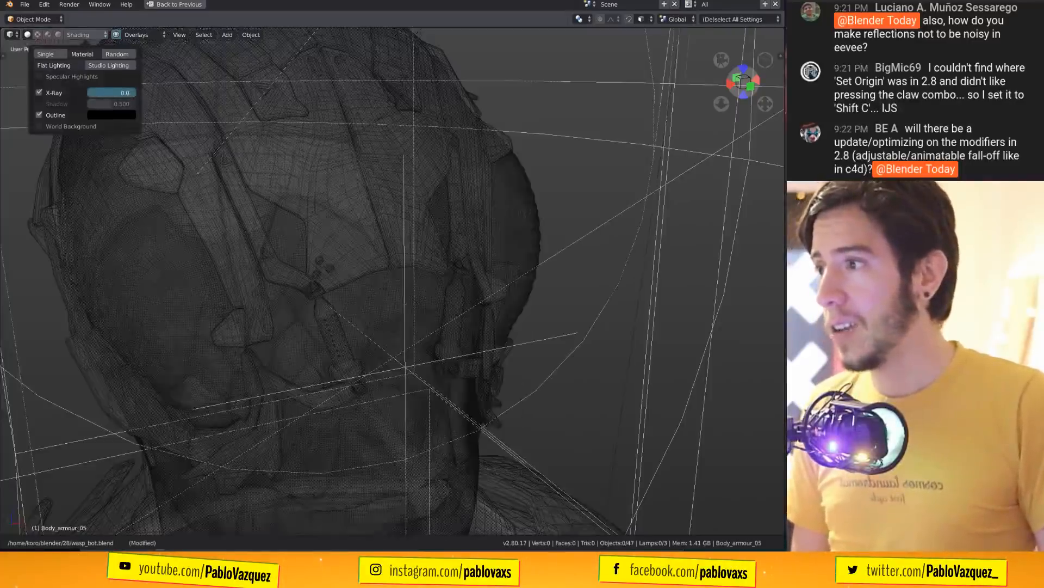
Examine the fully transparent wireframe of the head, helmet and chin close up from the side.
{"action": "middle_click_drag", "start_coordinate": [411, 343], "coordinate": [404, 305]}
{"action": "scroll", "coordinate": [404, 304], "scroll_direction": "up", "scroll_amount": 5}
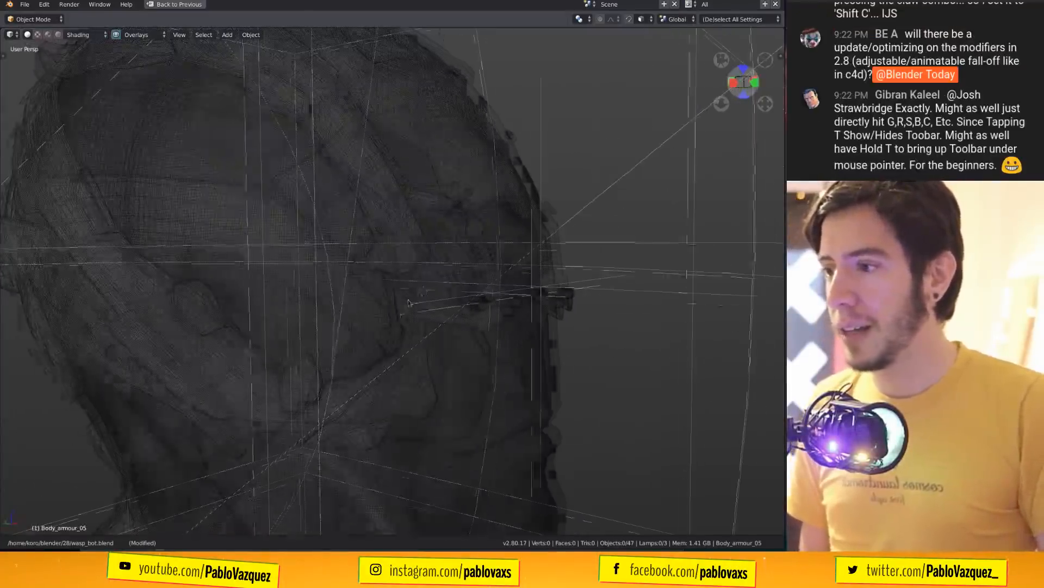
{"action": "scroll", "coordinate": [509, 148], "scroll_direction": "down", "scroll_amount": 4}
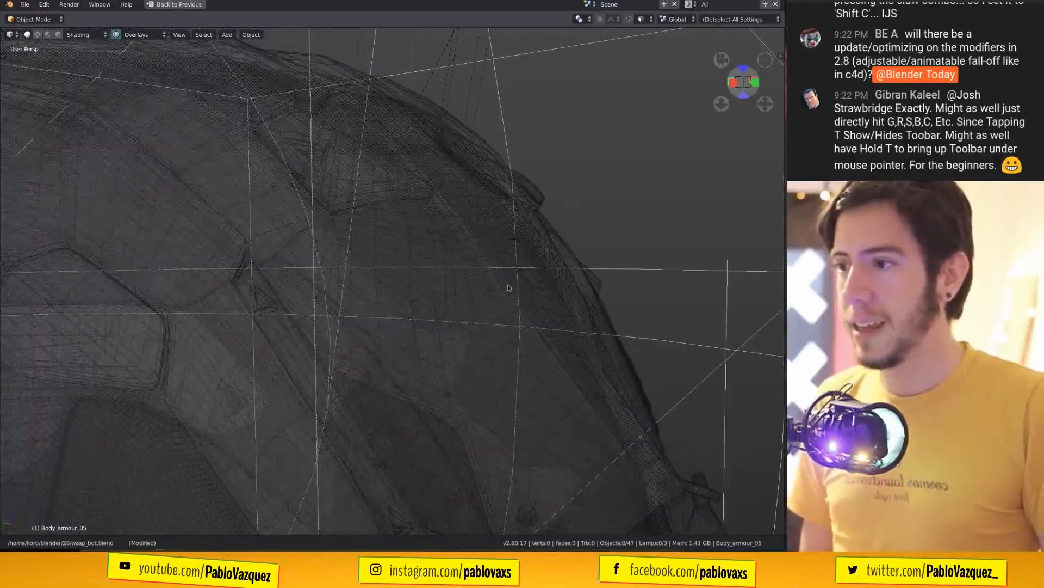
{"action": "scroll", "coordinate": [499, 256], "scroll_direction": "down", "scroll_amount": 4}
{"action": "scroll", "coordinate": [405, 273], "scroll_direction": "up", "scroll_amount": 5}
{"action": "scroll", "coordinate": [451, 268], "scroll_direction": "up", "scroll_amount": 4}
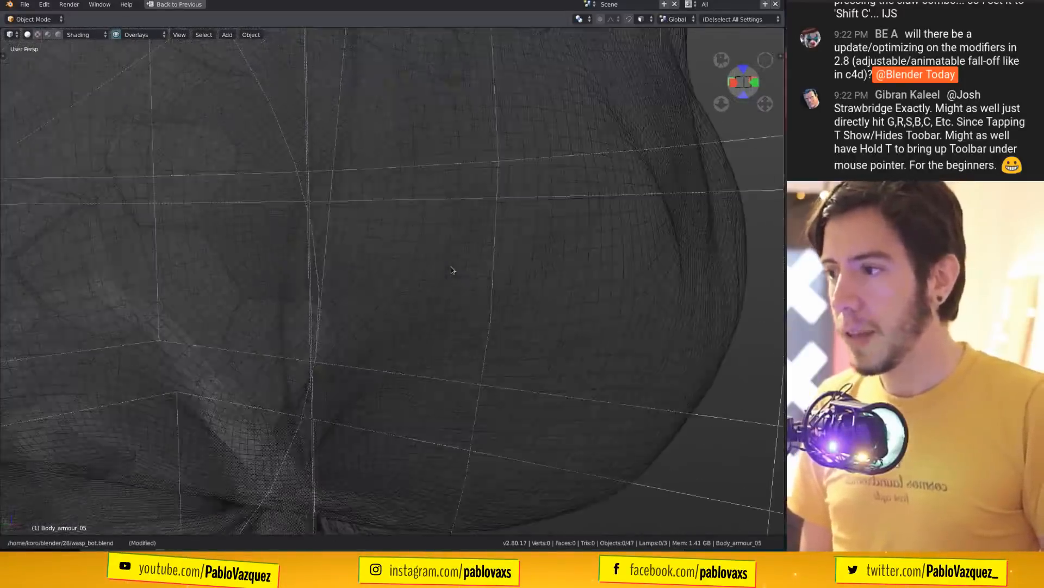
{"action": "scroll", "coordinate": [486, 283], "scroll_direction": "down", "scroll_amount": 6}
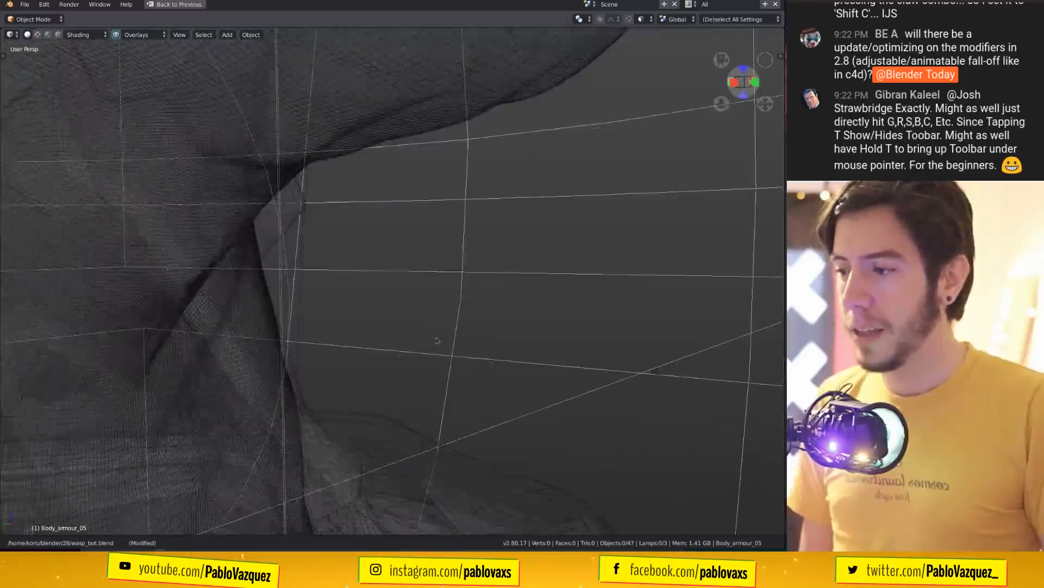
Examine the fully transparent wireframe of the shoulder and chest armour, first close up and then as the whole bust.
{"action": "scroll", "coordinate": [427, 300], "scroll_direction": "up", "scroll_amount": 6}
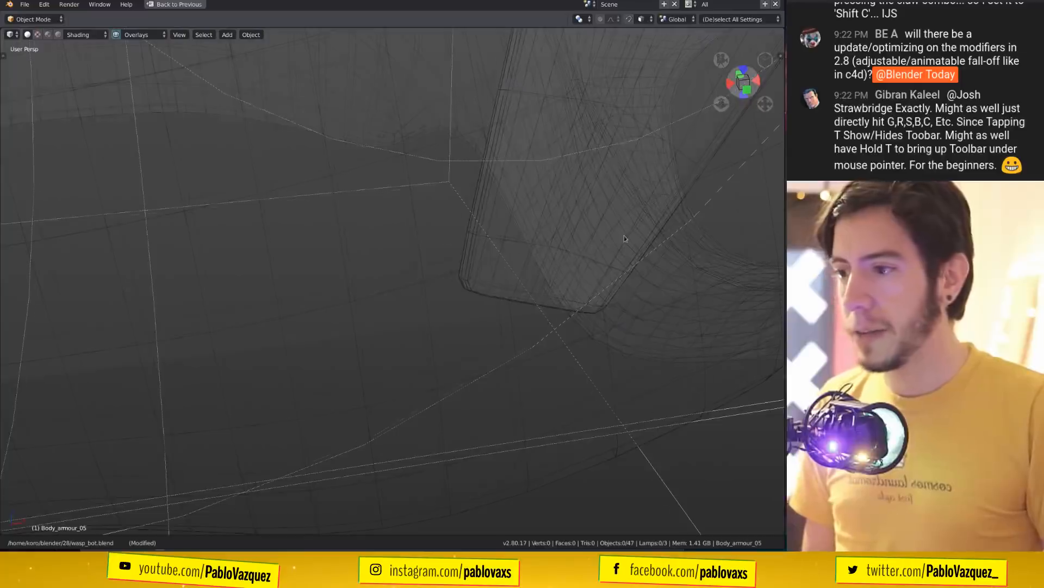
{"action": "middle_click_drag", "start_coordinate": [624, 238], "coordinate": [416, 282]}
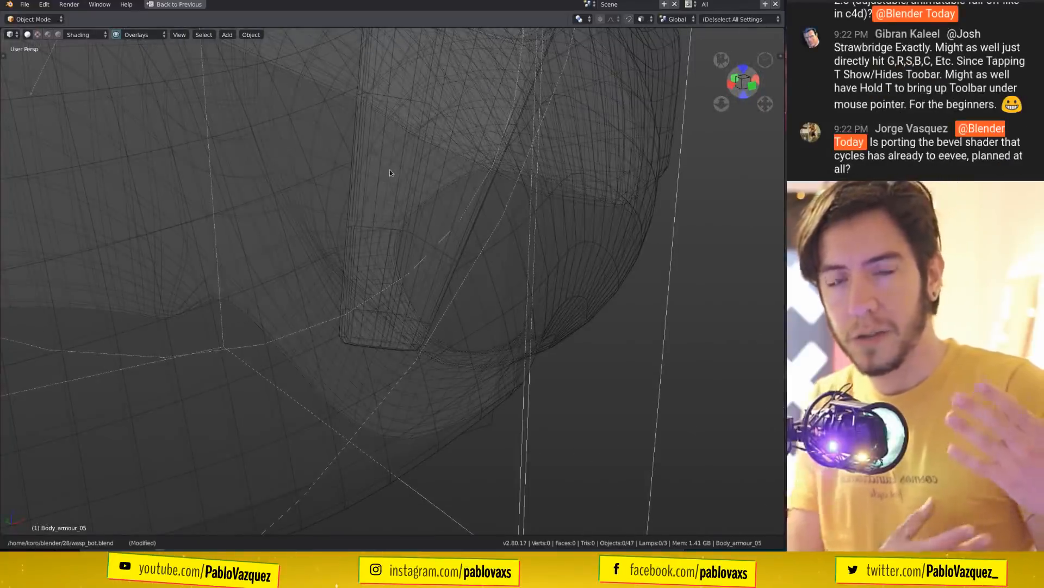
{"action": "scroll", "coordinate": [431, 177], "scroll_direction": "down", "scroll_amount": 5}
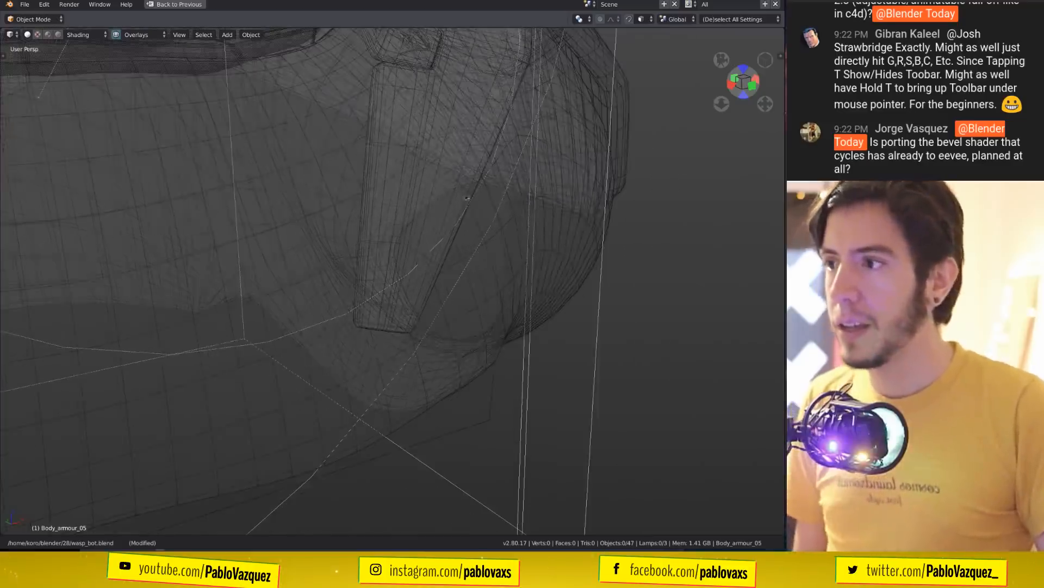
{"action": "middle_click_drag", "start_coordinate": [433, 172], "coordinate": [437, 172]}
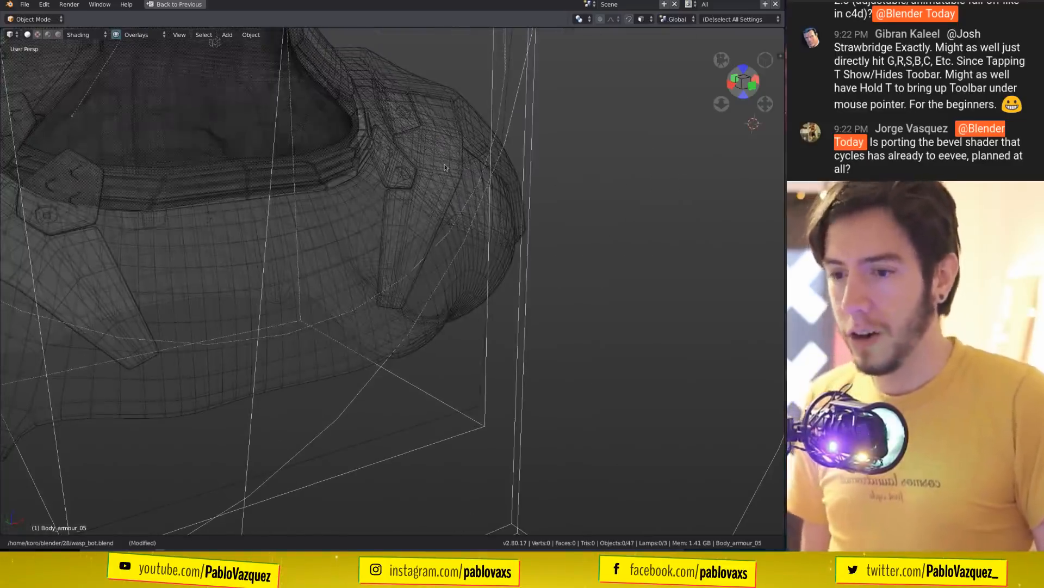
{"action": "scroll", "coordinate": [449, 157], "scroll_direction": "down", "scroll_amount": 7}
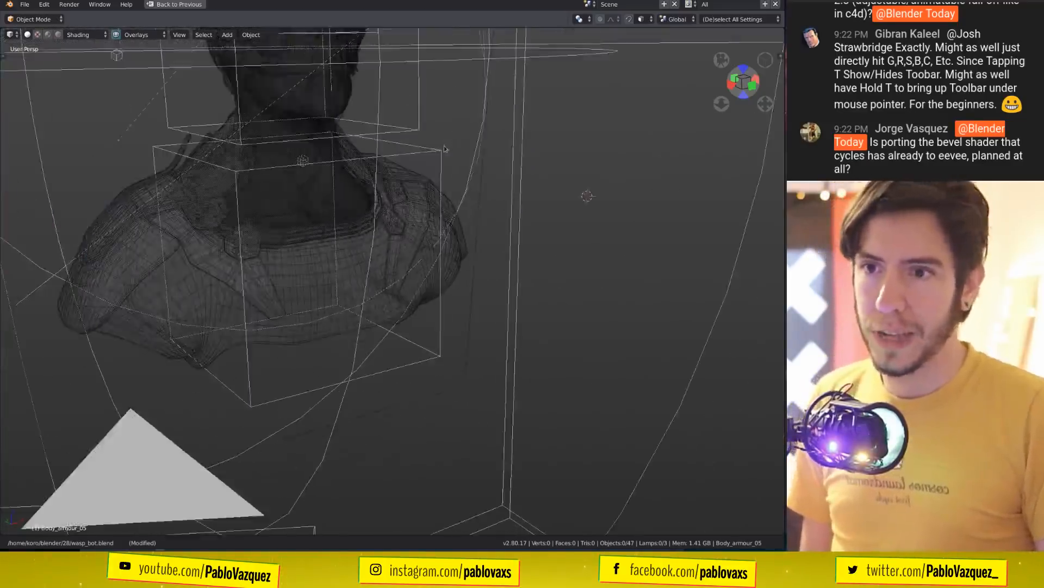
{"action": "scroll", "coordinate": [389, 130], "scroll_direction": "up", "scroll_amount": 2}
{"action": "middle_click_drag", "start_coordinate": [389, 131], "coordinate": [397, 184], "text": "shift"}
{"action": "scroll", "coordinate": [398, 184], "scroll_direction": "up", "scroll_amount": 2}
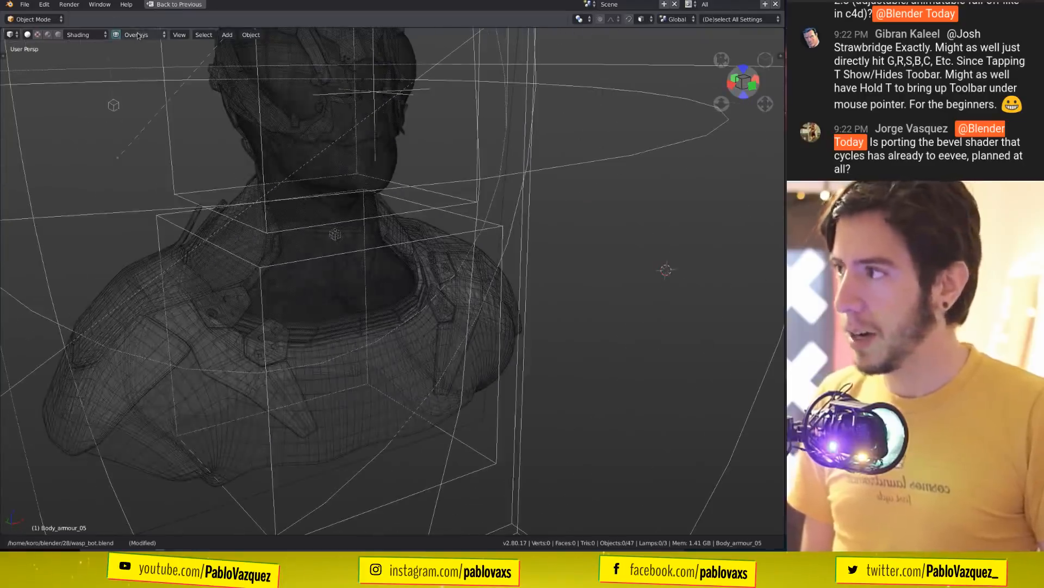
Turn off X-Ray shading and the Wireframes overlay for the bust.
{"action": "left_click", "coordinate": [138, 36]}
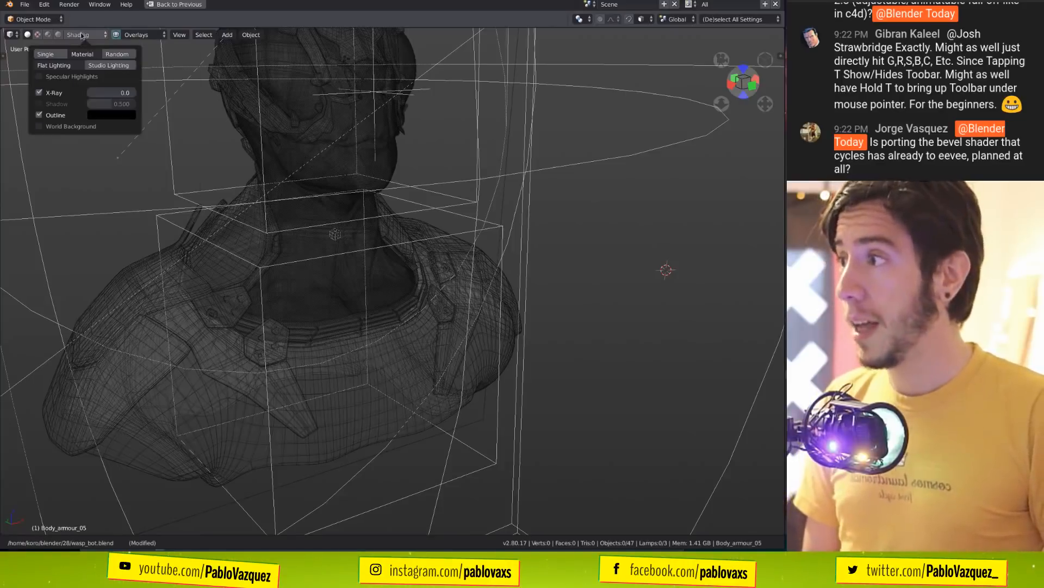
{"action": "left_click", "coordinate": [59, 93]}
{"action": "scroll", "coordinate": [364, 151], "scroll_direction": "up", "scroll_amount": 3}
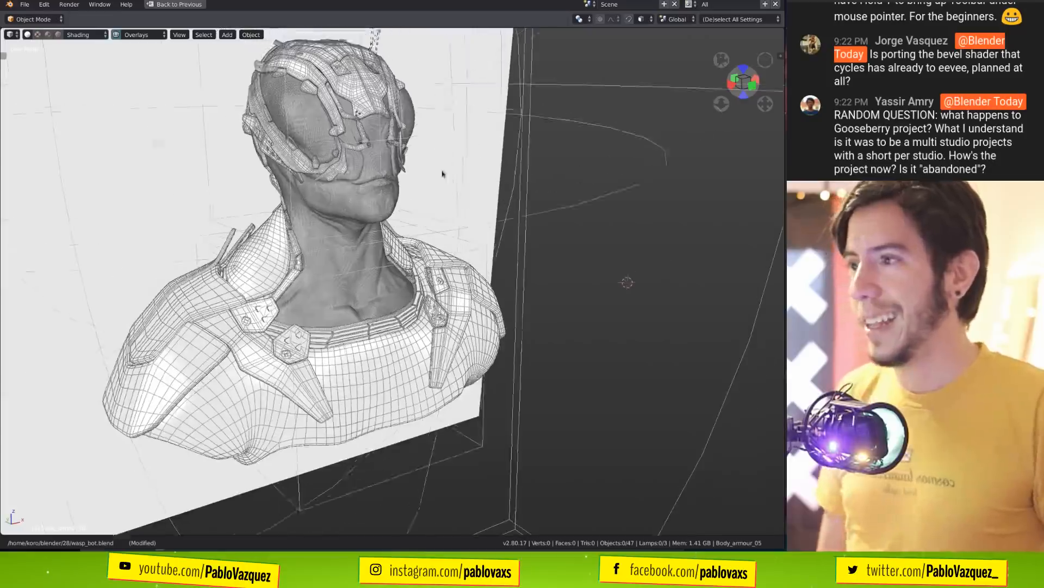
{"action": "left_click", "coordinate": [138, 34]}
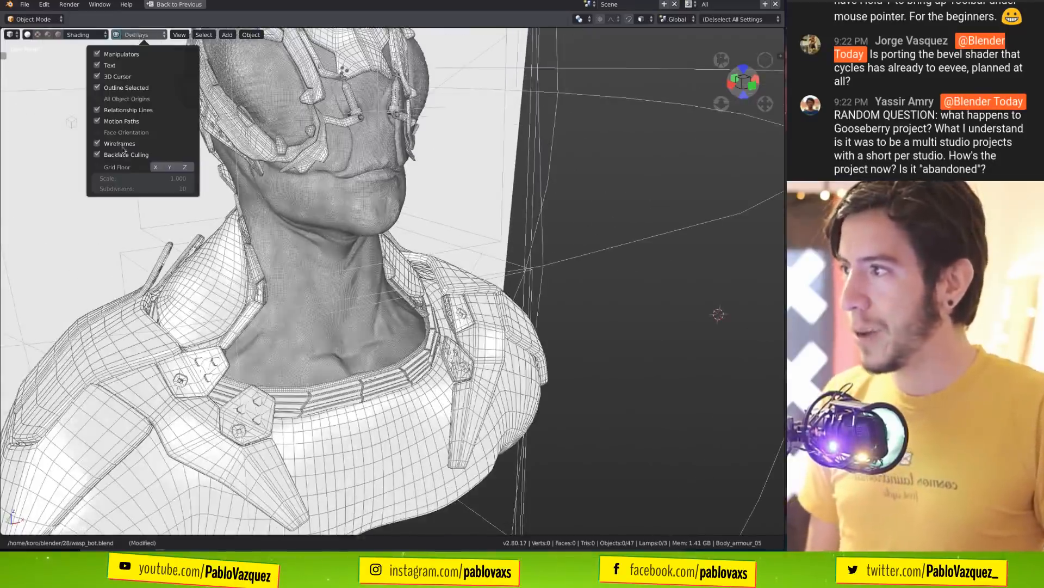
{"action": "left_click", "coordinate": [122, 147]}
Show the bust in front view and set the solid shading to Studio Lighting.
{"action": "key", "text": "KP_1"}
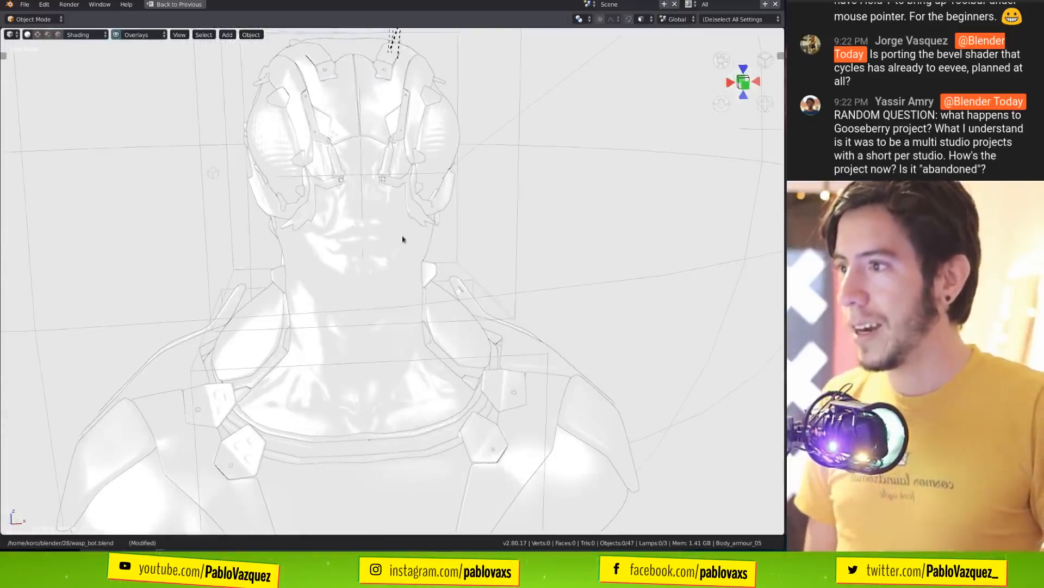
{"action": "left_click", "coordinate": [80, 34]}
{"action": "left_click", "coordinate": [96, 64]}
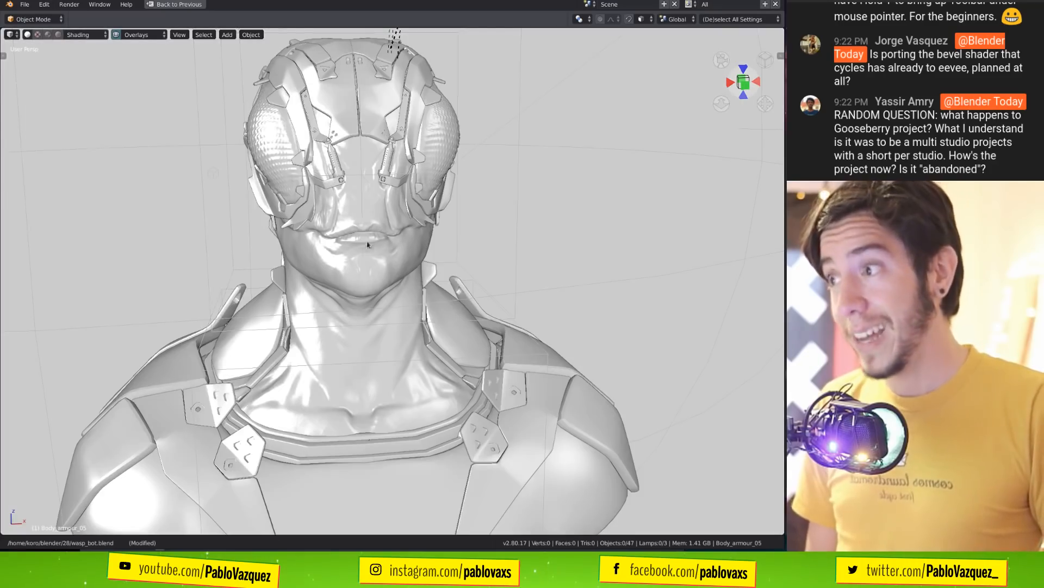
{"action": "mouse_move", "coordinate": [367, 245]}
{"action": "middle_mouse_down"}
{"action": "mouse_move", "coordinate": [298, 238]}
{"action": "mouse_move", "coordinate": [385, 247]}
{"action": "middle_mouse_up"}
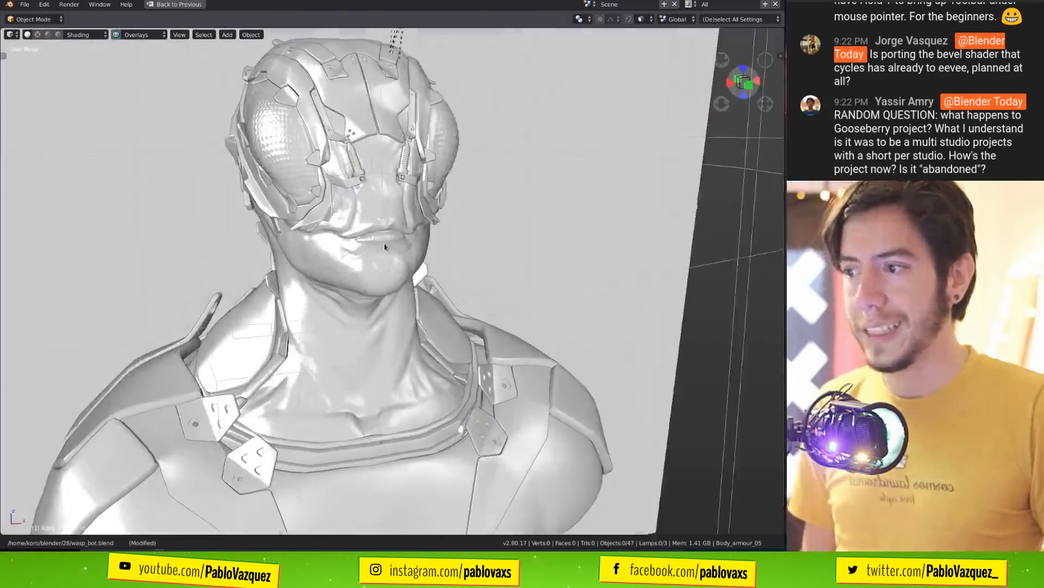
Select the head, restore the multi-editor layout, and expand Viewport Display in its material properties with a shorter slot list.
{"action": "left_click", "coordinate": [363, 234]}
{"action": "scroll", "coordinate": [360, 215], "scroll_direction": "down", "scroll_amount": 2}
{"action": "key", "text": "ctrl+alt+space"}
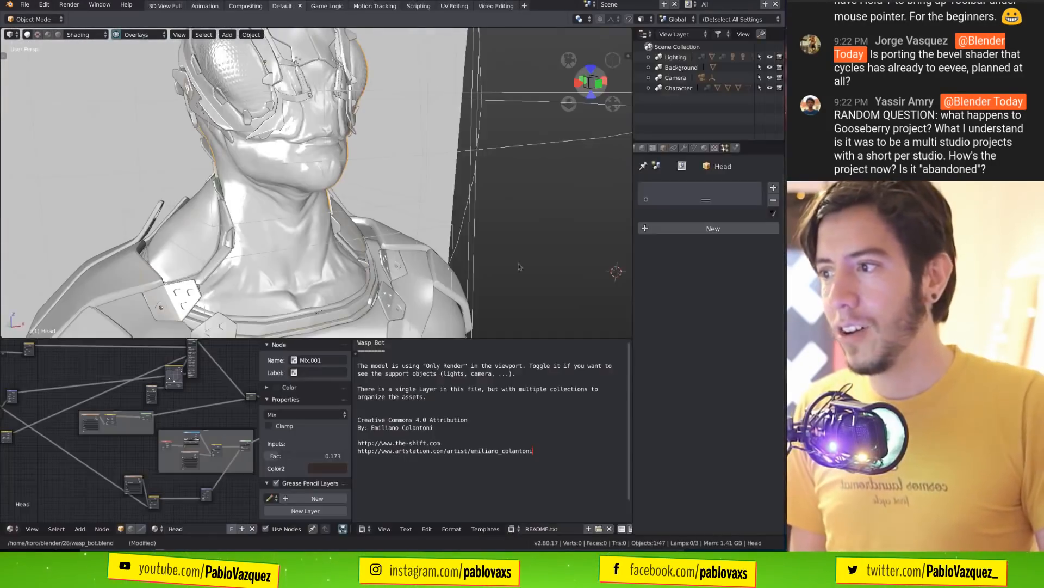
{"action": "left_click", "coordinate": [705, 148]}
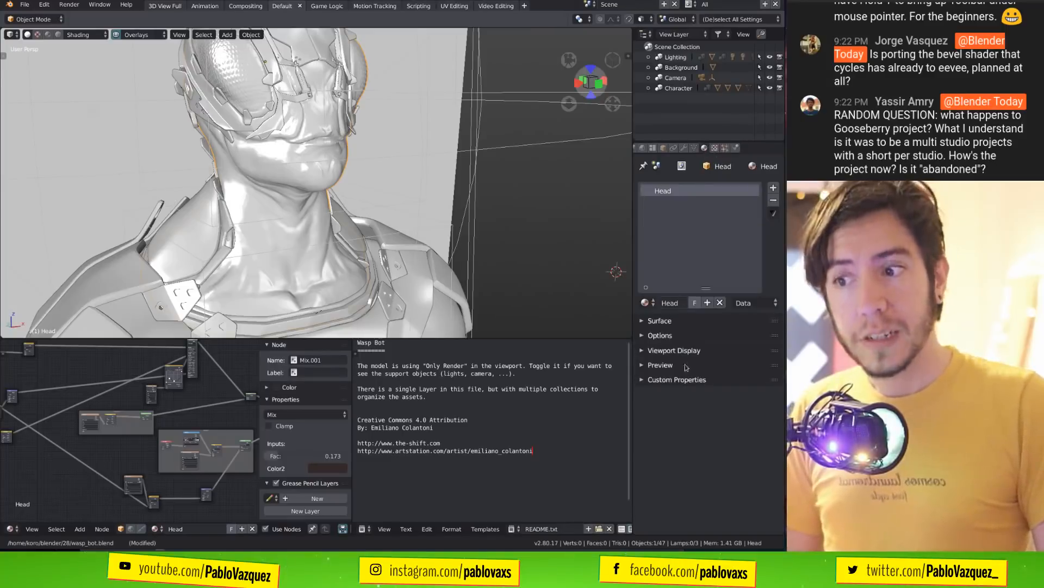
{"action": "left_click", "coordinate": [690, 352]}
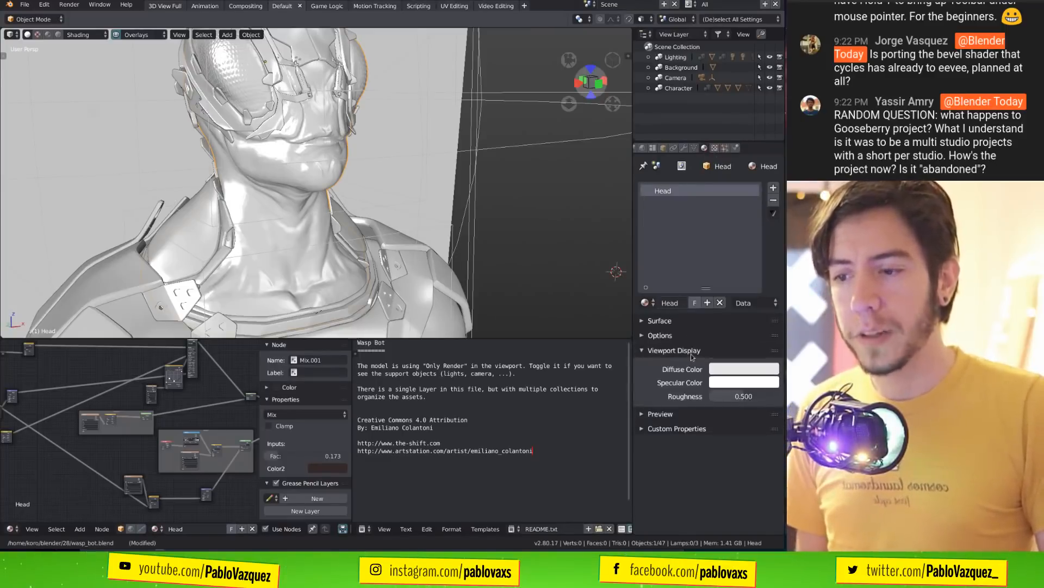
{"action": "left_click_drag", "start_coordinate": [713, 295], "coordinate": [707, 254]}
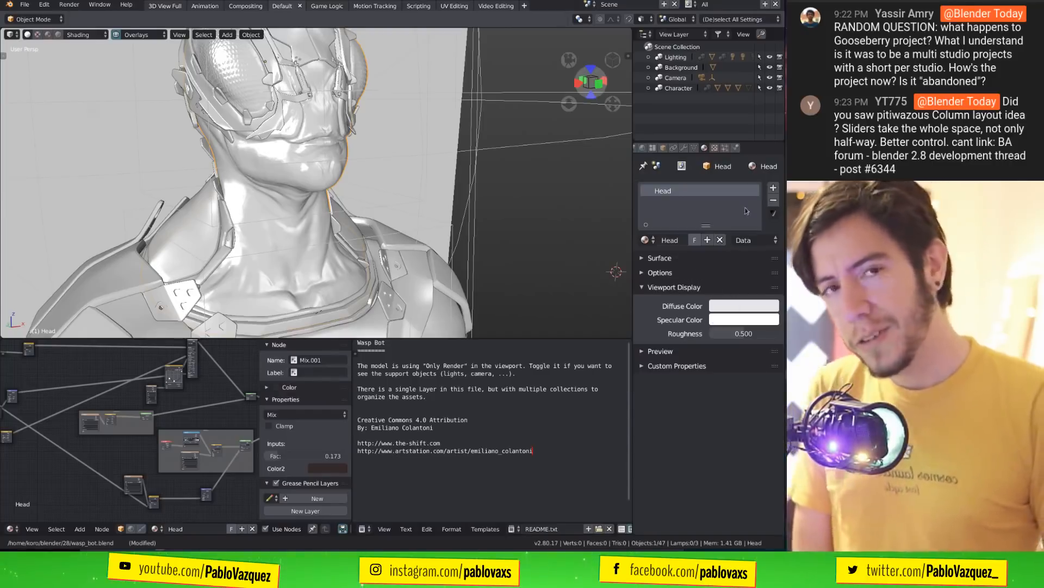
Compare the Viewport Display panels in the object and scene properties, ending back at the Head material's settings.
{"action": "left_click", "coordinate": [662, 151]}
{"action": "left_click", "coordinate": [685, 251]}
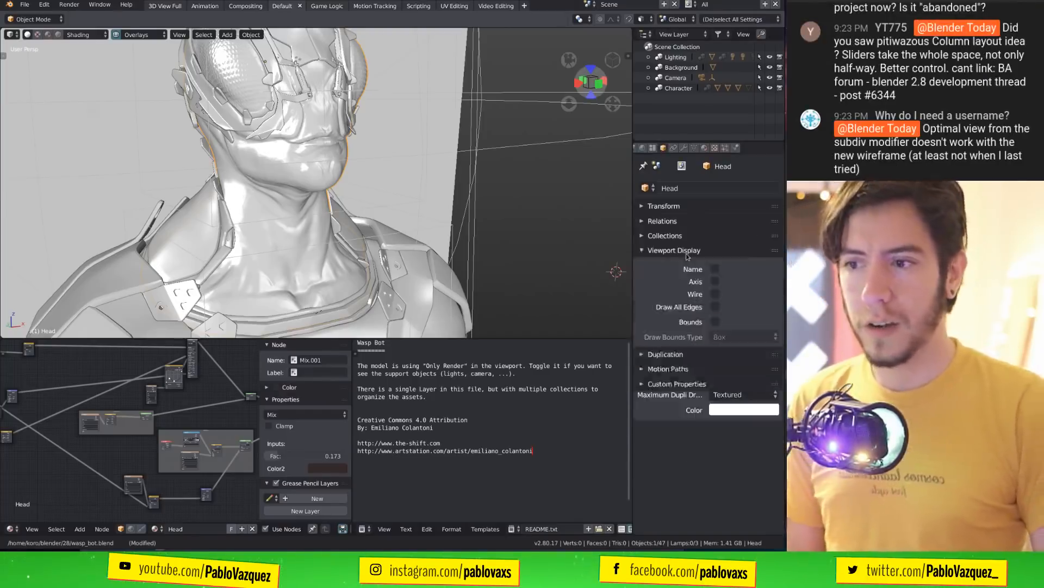
{"action": "left_click", "coordinate": [683, 254]}
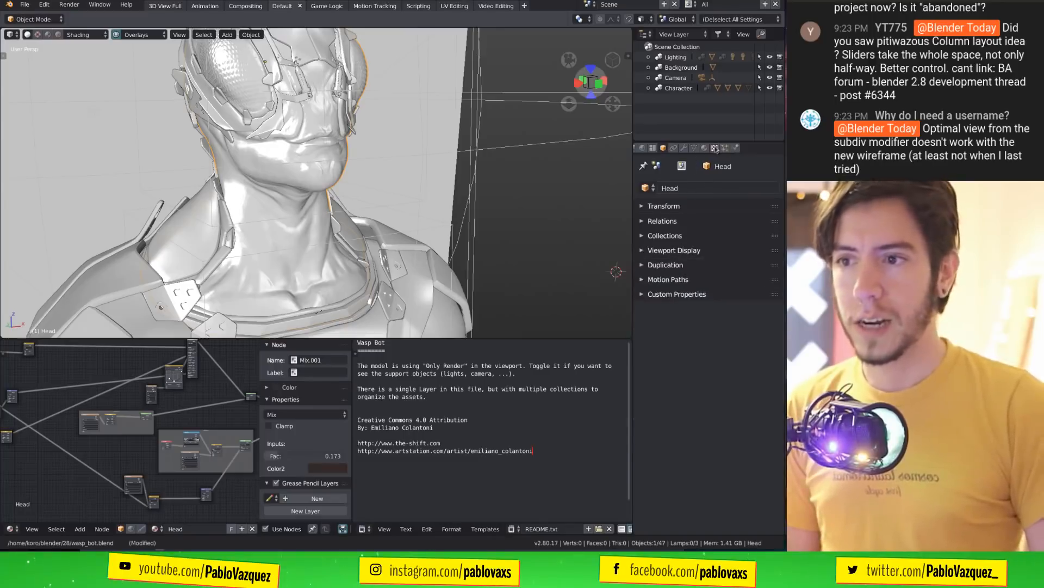
{"action": "scroll", "coordinate": [715, 147], "scroll_direction": "up", "scroll_amount": 3}
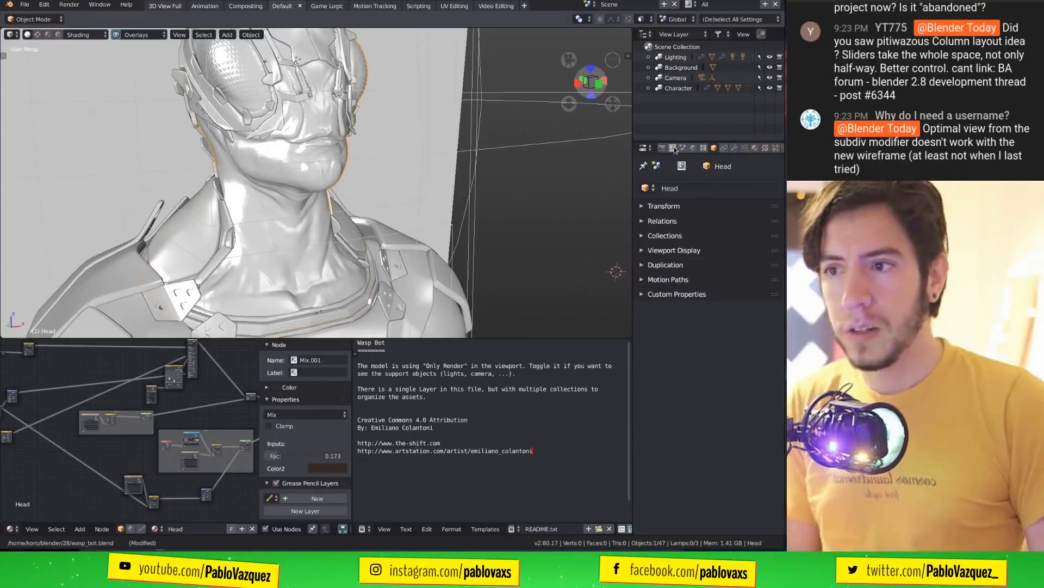
{"action": "left_click", "coordinate": [683, 148]}
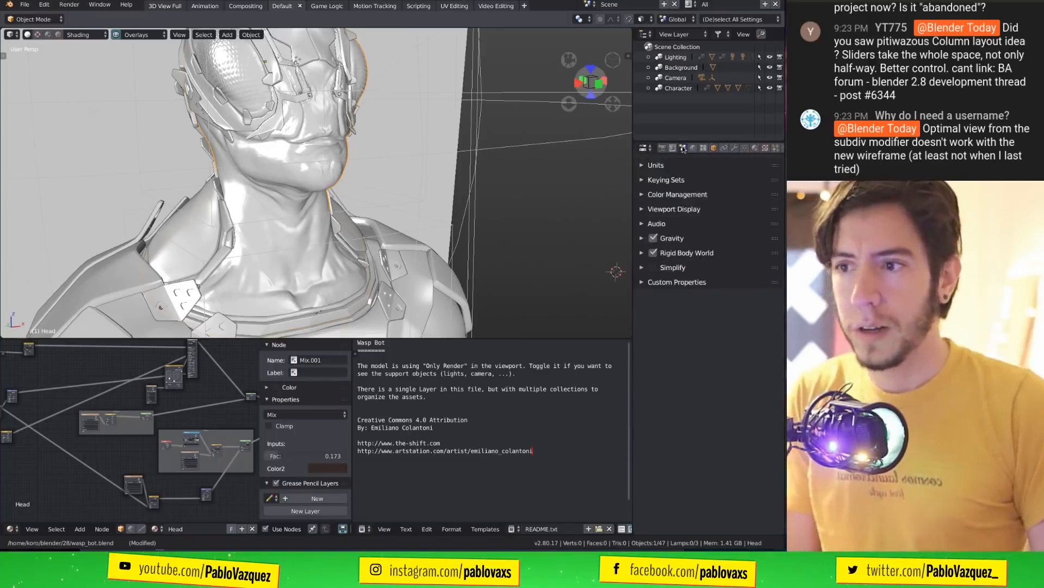
{"action": "left_click", "coordinate": [686, 209]}
{"action": "left_click", "coordinate": [687, 210]}
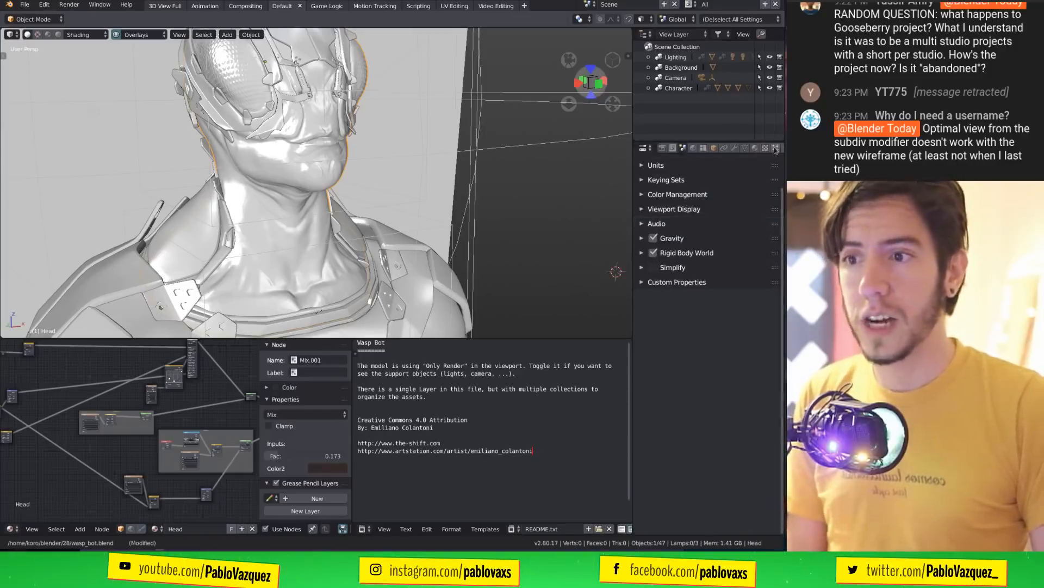
{"action": "scroll", "coordinate": [716, 150], "scroll_direction": "down", "scroll_amount": 3}
{"action": "left_click", "coordinate": [714, 148]}
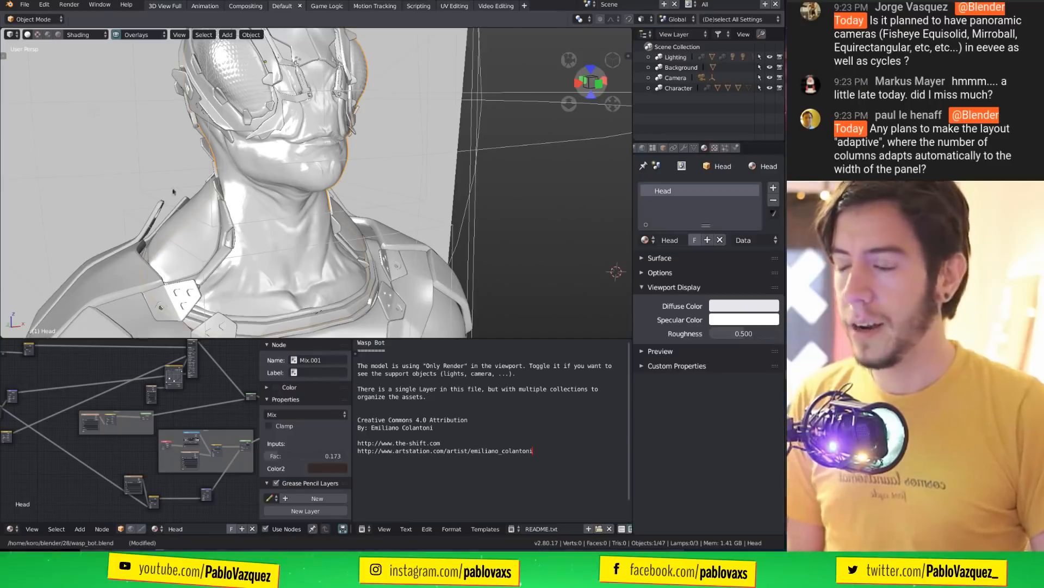
Give the Head material a viewport roughness of 0.177, a pinkish-red diffuse color and a blue specular color.
{"action": "middle_click_drag", "start_coordinate": [173, 190], "coordinate": [209, 244], "text": "shift"}
{"action": "scroll", "coordinate": [344, 173], "scroll_direction": "up", "scroll_amount": 1}
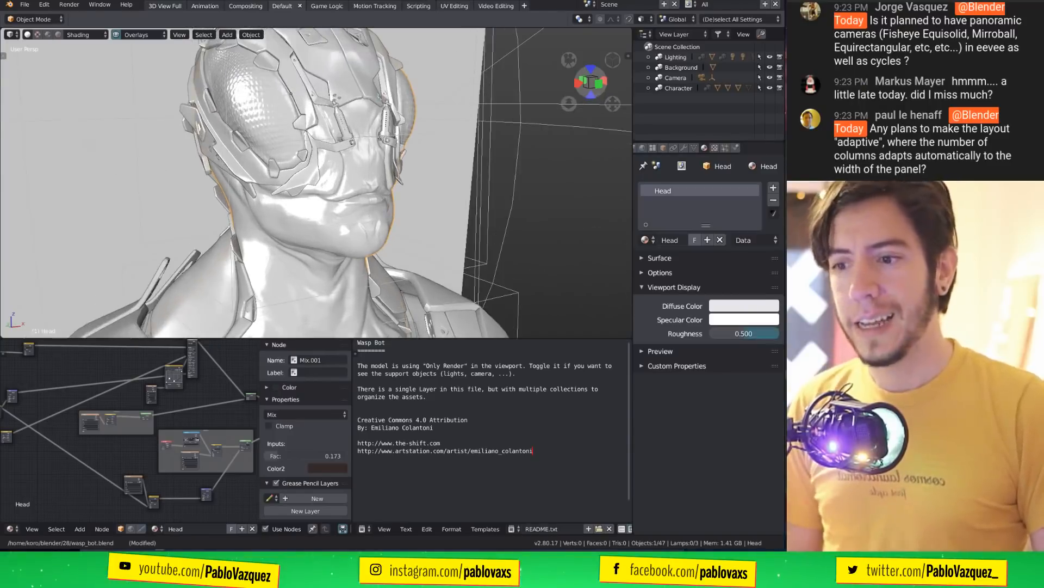
{"action": "left_click_drag", "start_coordinate": [764, 338], "coordinate": [730, 338]}
{"action": "left_click", "coordinate": [745, 307]}
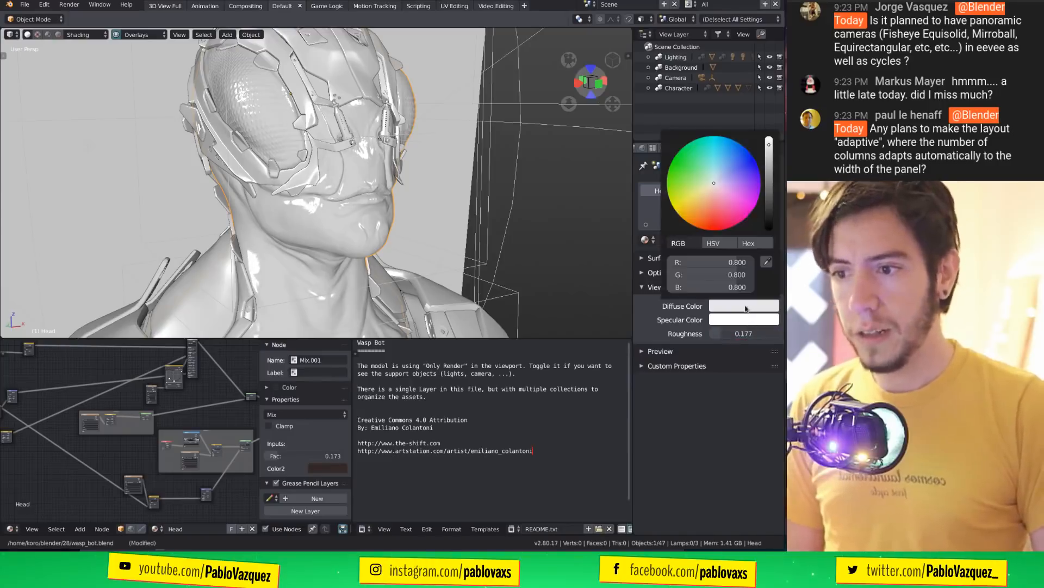
{"action": "left_click", "coordinate": [723, 215]}
{"action": "left_click", "coordinate": [739, 319]}
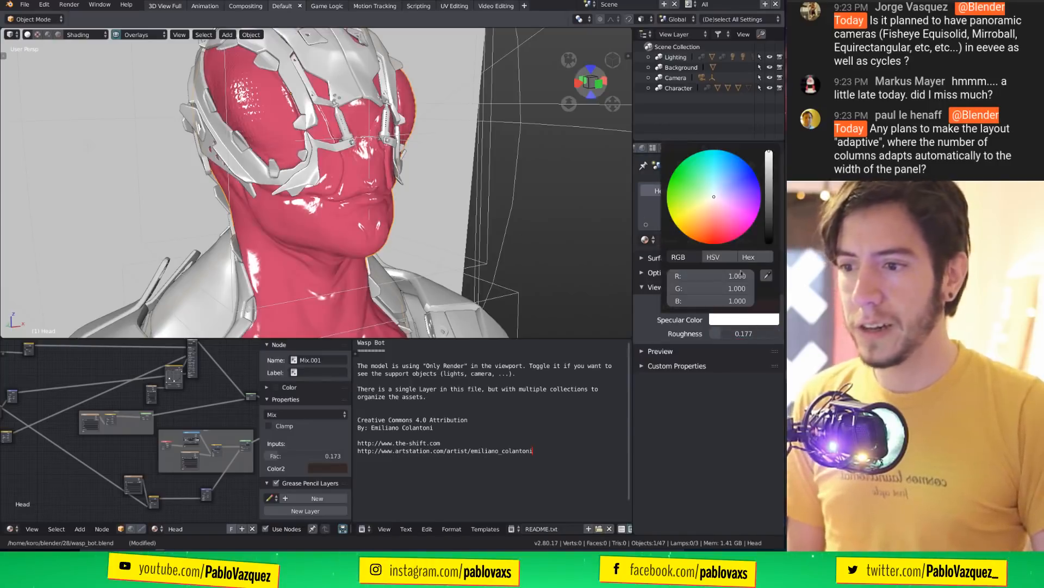
{"action": "left_click", "coordinate": [732, 179]}
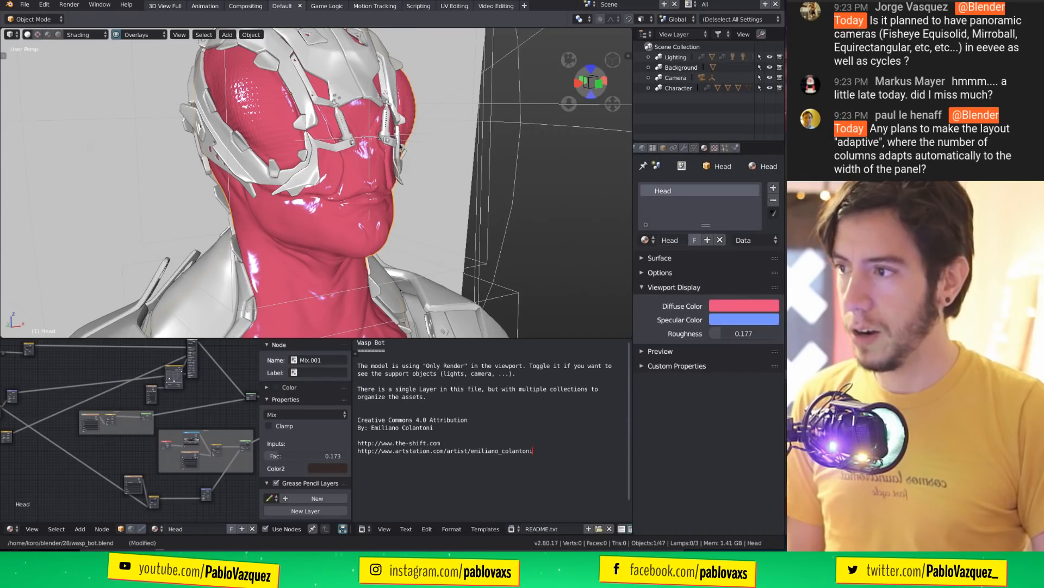
Try a viewport roughness of 1 on the Head material, and settle on 0.600.
{"action": "scroll", "coordinate": [379, 166], "scroll_direction": "up", "scroll_amount": 3}
{"action": "middle_click_drag", "start_coordinate": [400, 146], "coordinate": [447, 208]}
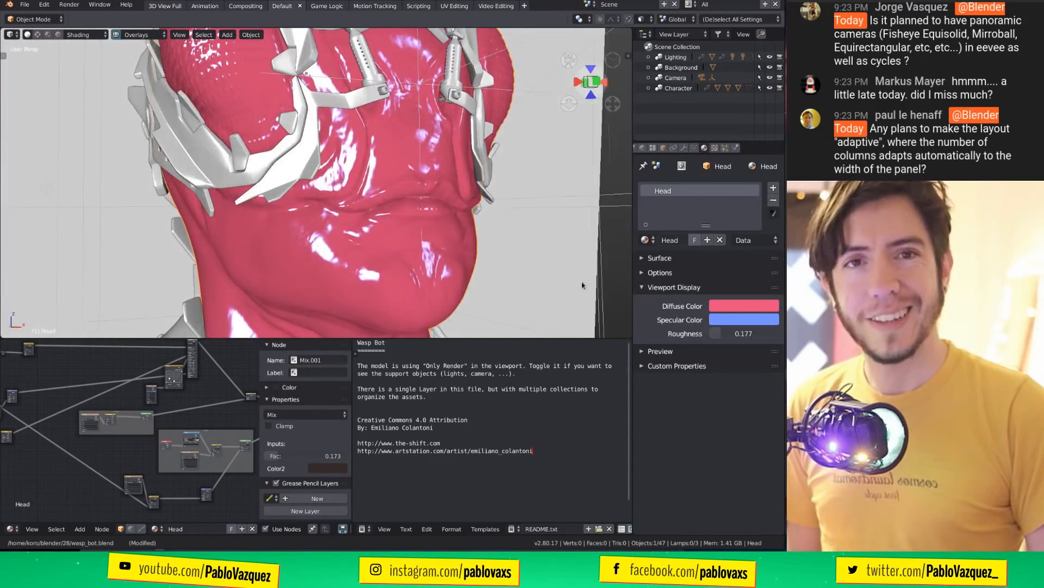
{"action": "left_click", "coordinate": [744, 333]}
{"action": "type", "text": "1"}
{"action": "key", "text": "Return"}
{"action": "scroll", "coordinate": [370, 215], "scroll_direction": "down", "scroll_amount": 5}
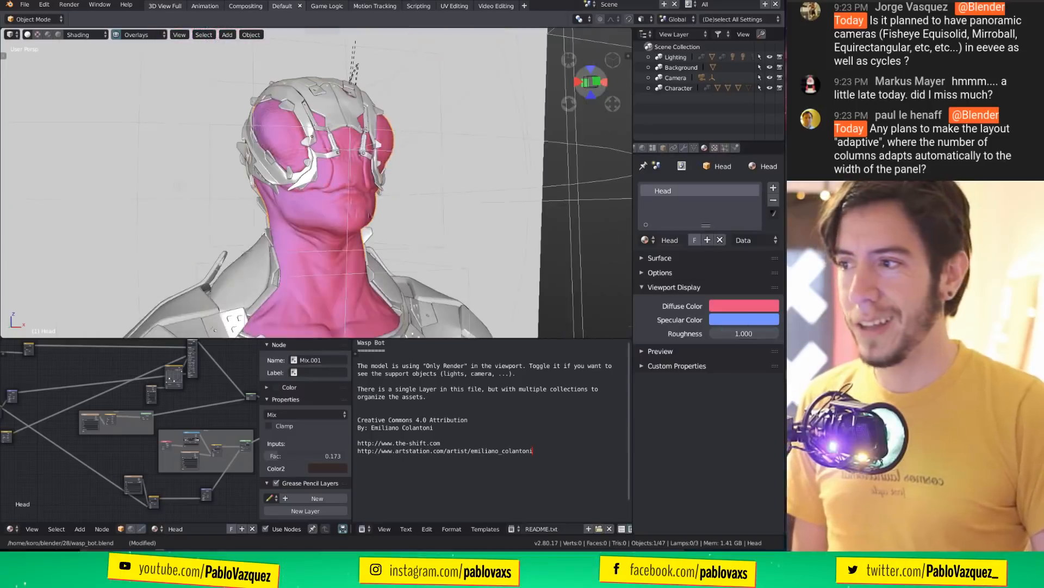
{"action": "left_click_drag", "start_coordinate": [762, 333], "coordinate": [761, 333]}
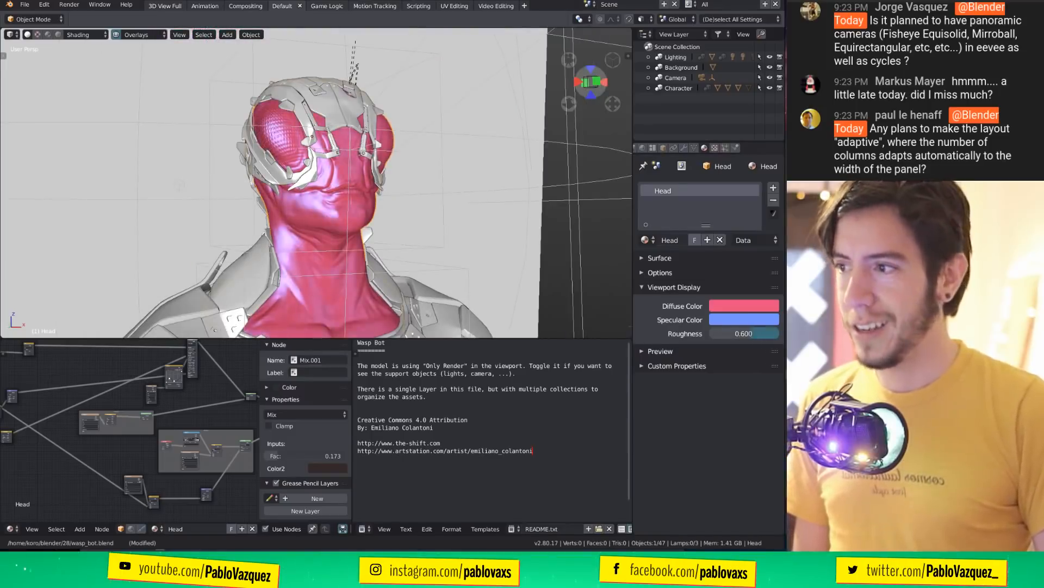
Adjust the Head material's specular color to a neutral gray with saturation 0.000 and value 0.600.
{"action": "left_click", "coordinate": [763, 322]}
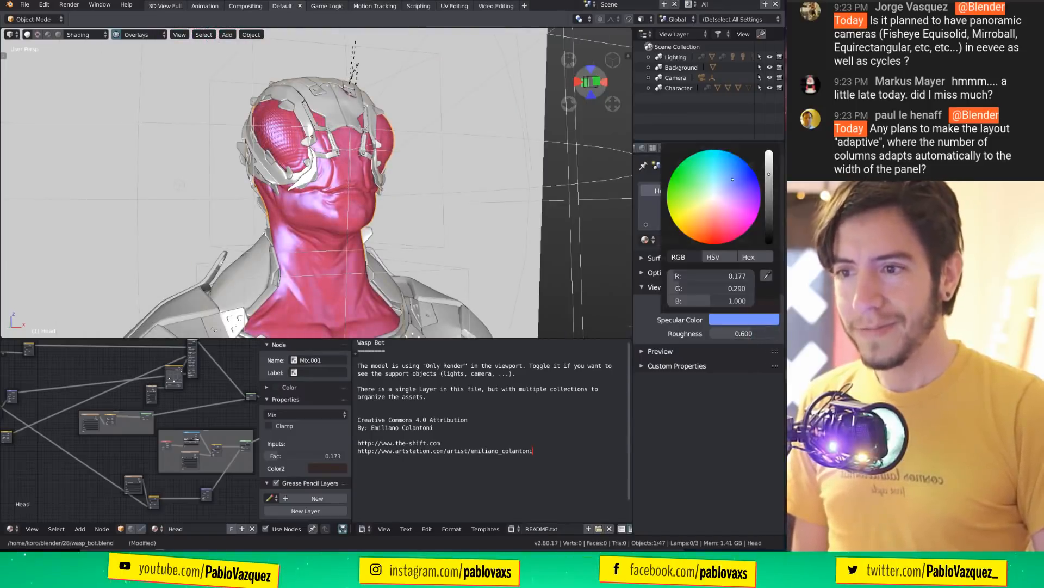
{"action": "left_click_drag", "start_coordinate": [769, 174], "coordinate": [767, 151]}
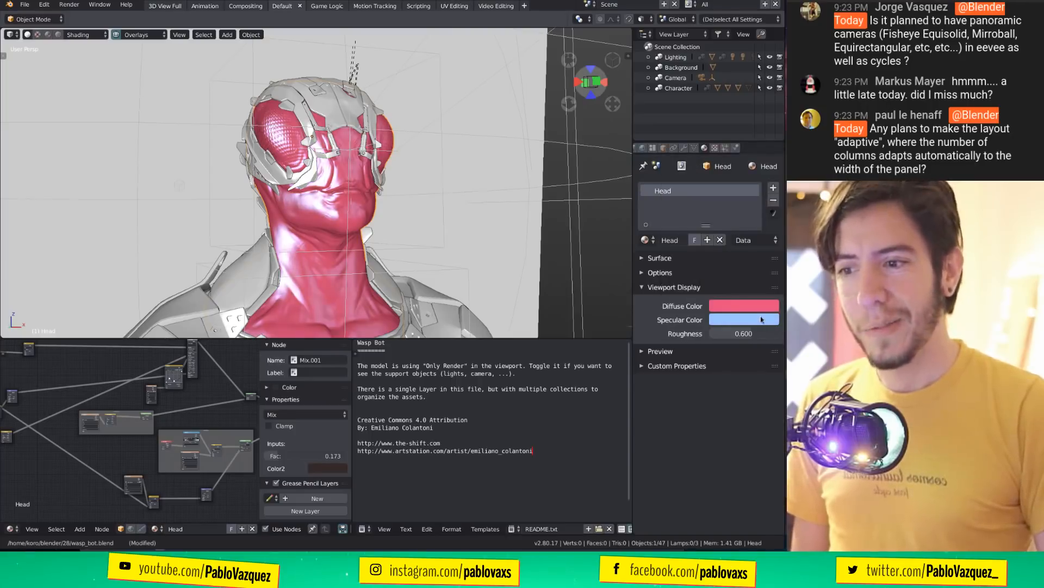
{"action": "left_click", "coordinate": [761, 319]}
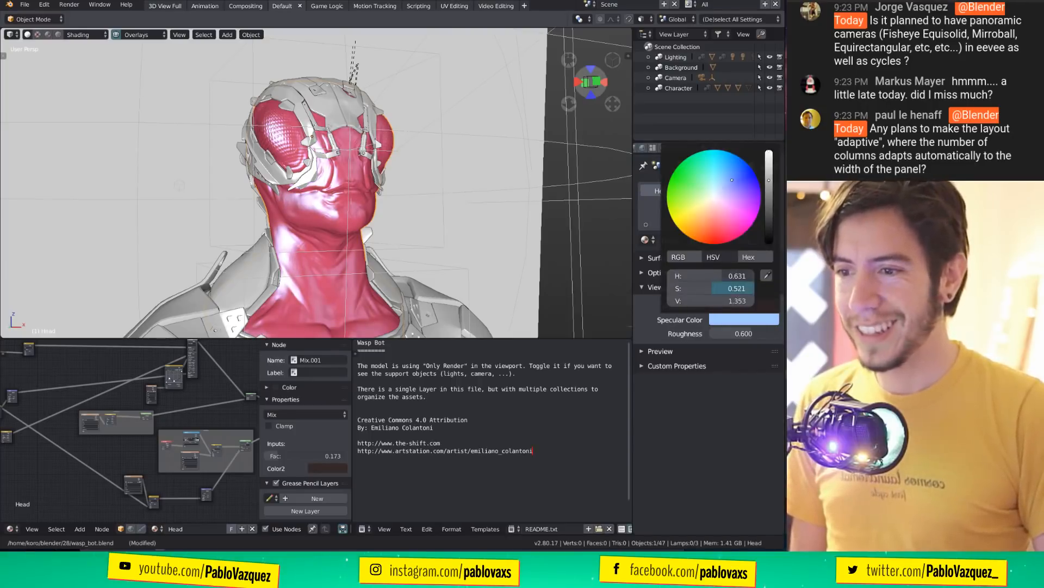
{"action": "left_click_drag", "start_coordinate": [712, 289], "coordinate": [682, 301]}
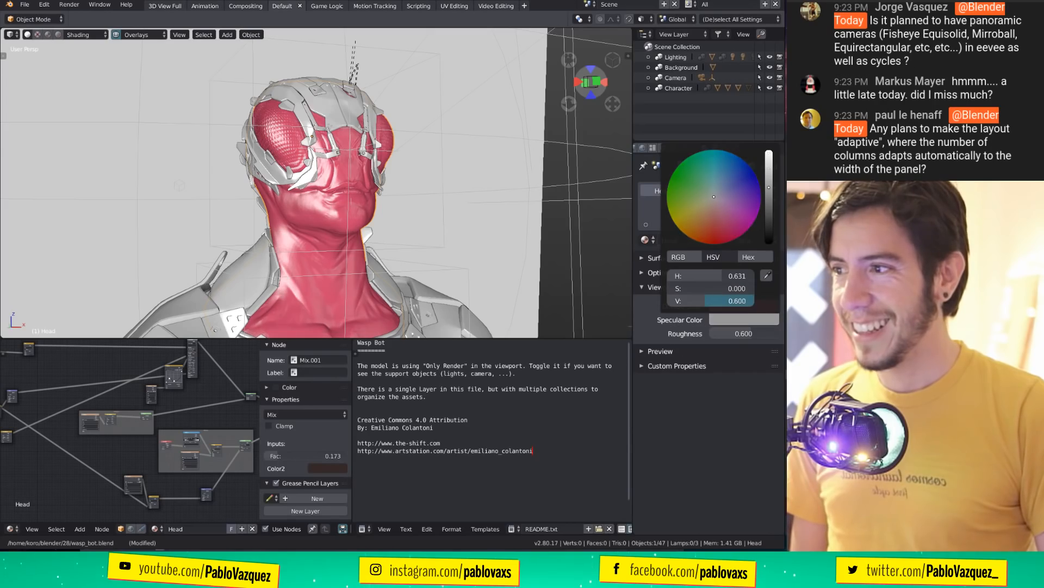
Inspect the gray highlights on the head and turn off Specular Highlights in the solid shading options.
{"action": "mouse_move", "coordinate": [401, 188]}
{"action": "middle_mouse_down"}
{"action": "mouse_move", "coordinate": [357, 184]}
{"action": "mouse_move", "coordinate": [386, 241]}
{"action": "mouse_move", "coordinate": [360, 240]}
{"action": "mouse_move", "coordinate": [371, 186]}
{"action": "mouse_move", "coordinate": [346, 197]}
{"action": "mouse_move", "coordinate": [405, 224]}
{"action": "mouse_move", "coordinate": [435, 214]}
{"action": "middle_mouse_up"}
{"action": "scroll", "coordinate": [357, 184], "scroll_direction": "up", "scroll_amount": 3}
{"action": "scroll", "coordinate": [397, 242], "scroll_direction": "up", "scroll_amount": 4}
{"action": "scroll", "coordinate": [360, 239], "scroll_direction": "down", "scroll_amount": 4}
{"action": "scroll", "coordinate": [435, 214], "scroll_direction": "down", "scroll_amount": 2}
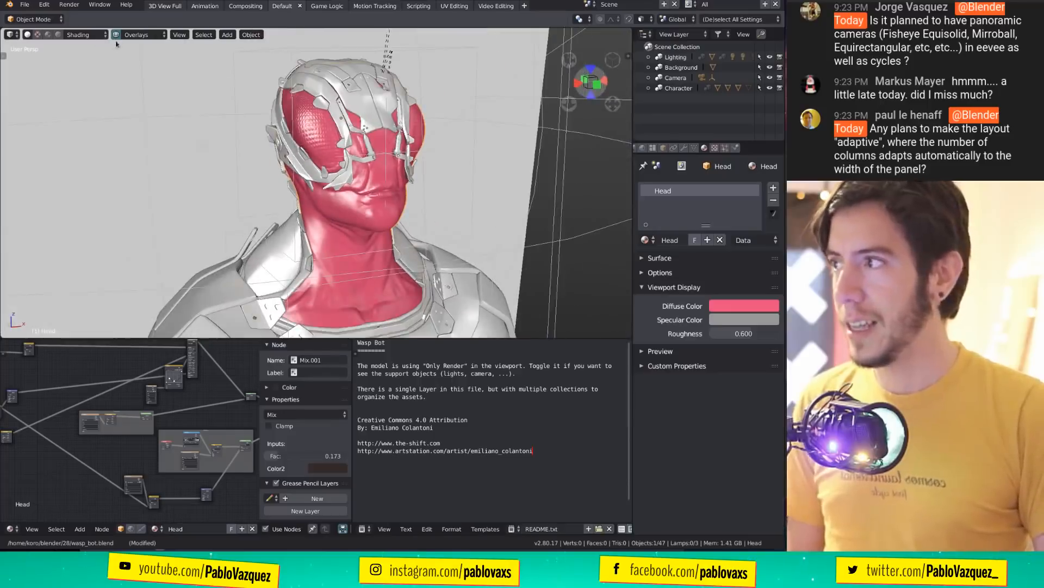
{"action": "left_click", "coordinate": [82, 34]}
{"action": "left_click", "coordinate": [80, 140]}
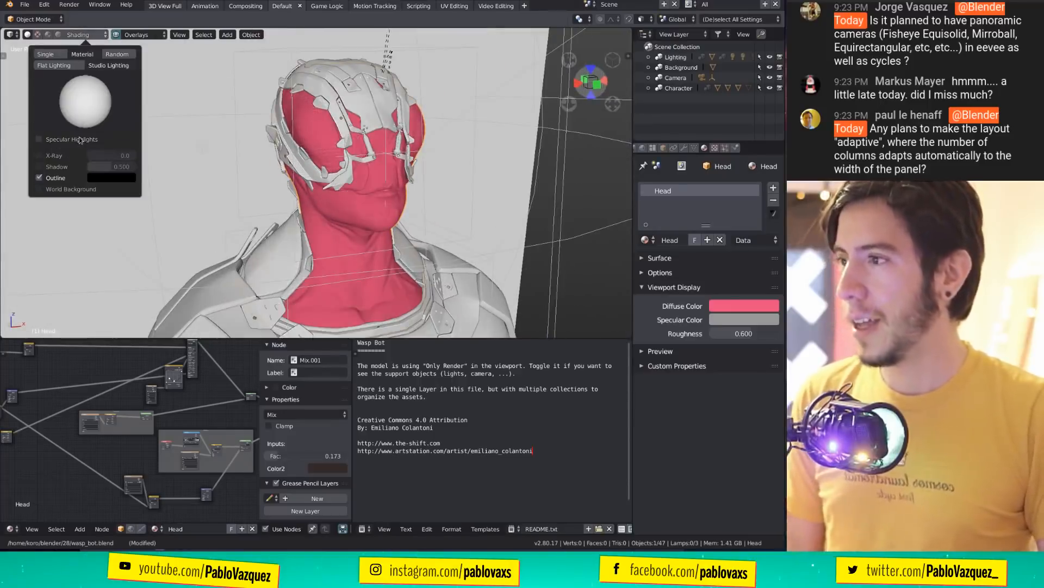
Turn Specular Highlights back on and switch the viewport to textured shading to view the head's face up close.
{"action": "left_click", "coordinate": [80, 139]}
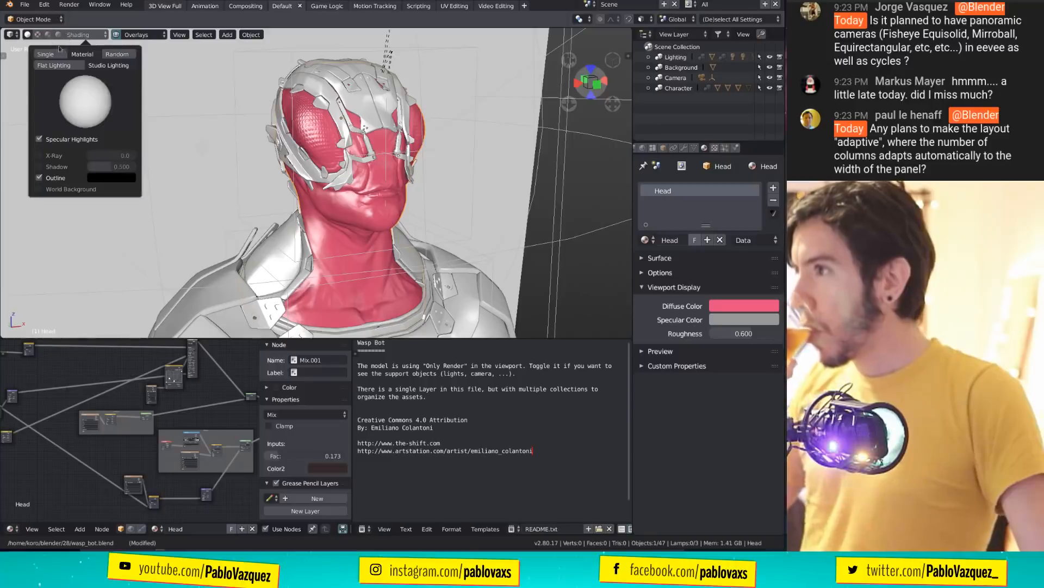
{"action": "left_click", "coordinate": [38, 34]}
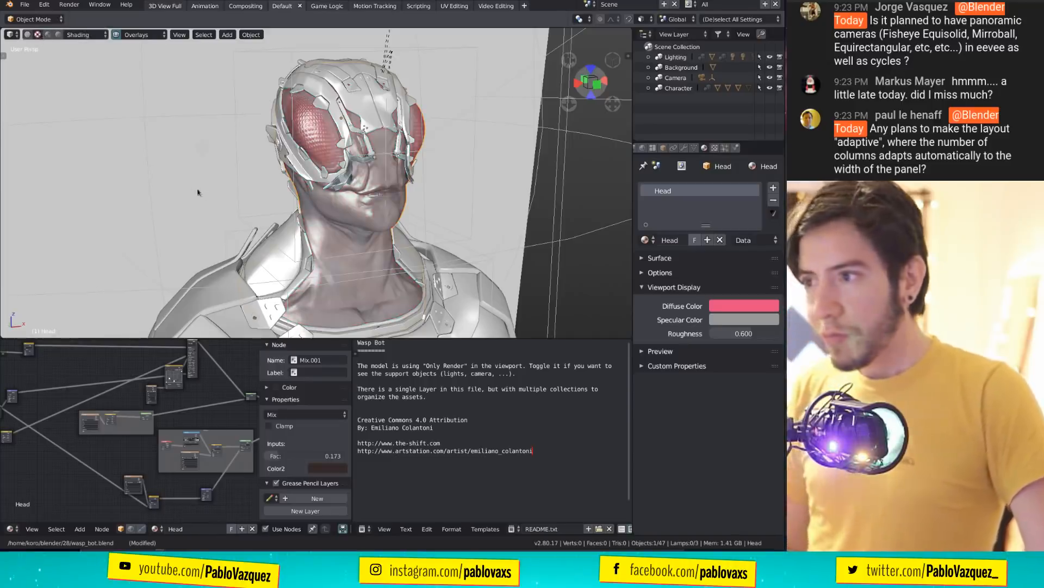
{"action": "middle_click_drag", "start_coordinate": [404, 189], "coordinate": [321, 160]}
{"action": "scroll", "coordinate": [348, 163], "scroll_direction": "up", "scroll_amount": 4}
Try Flat Lighting on the textured head with Specular Highlights off and on, and return to Studio Lighting.
{"action": "left_click", "coordinate": [72, 35]}
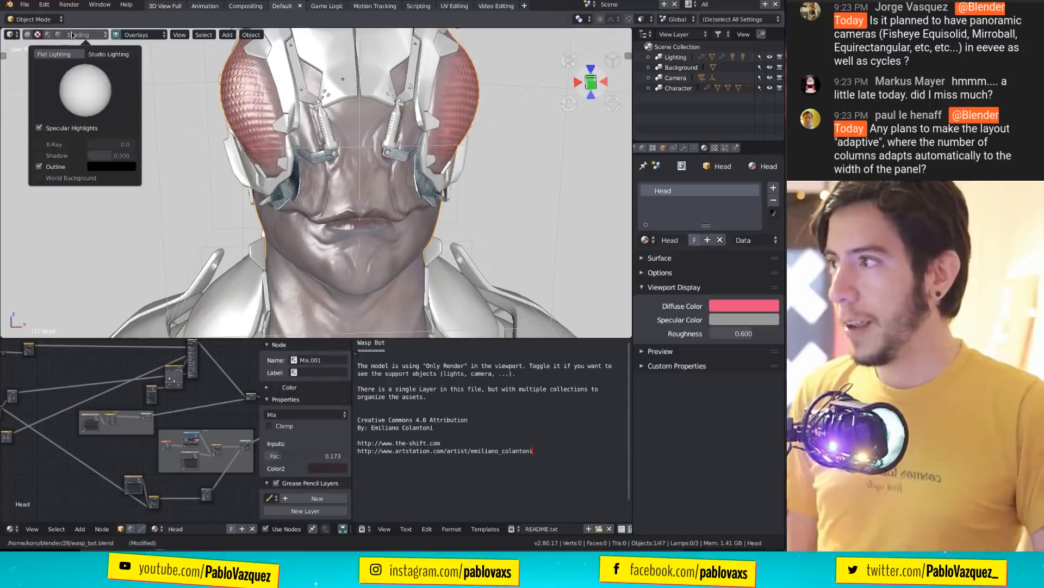
{"action": "left_click", "coordinate": [73, 51]}
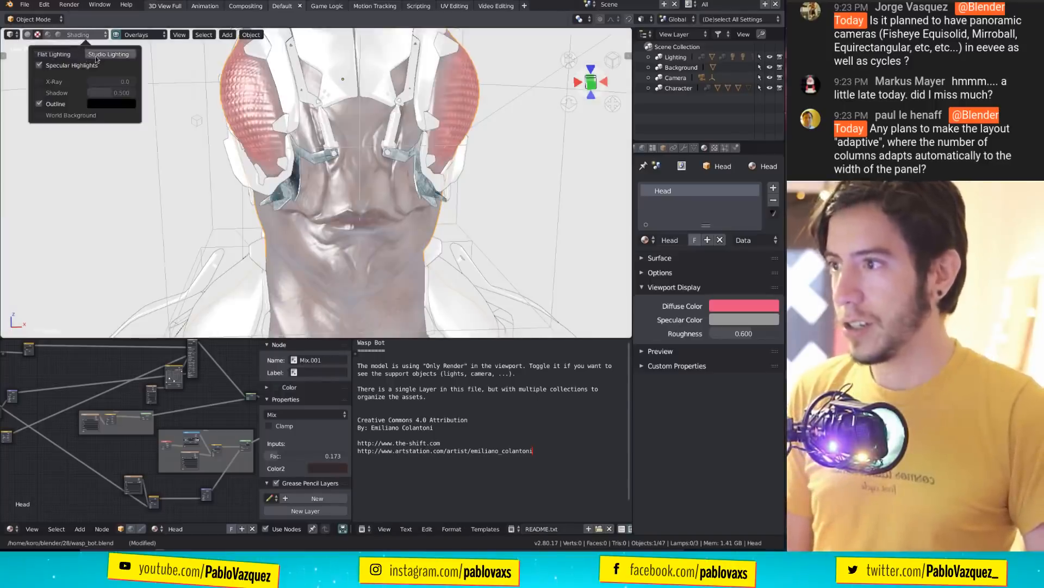
{"action": "left_click", "coordinate": [86, 35]}
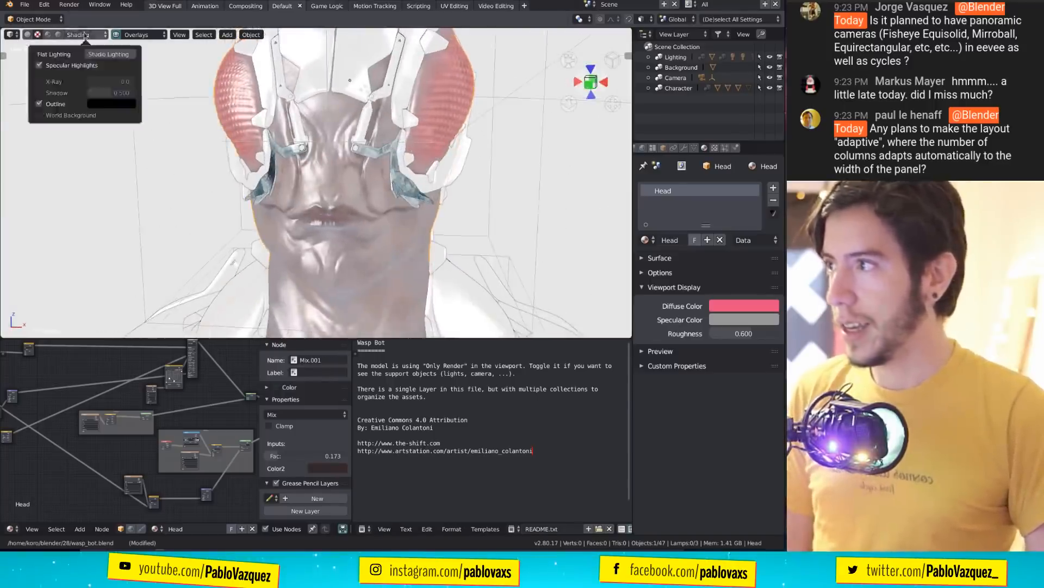
{"action": "left_click", "coordinate": [39, 65]}
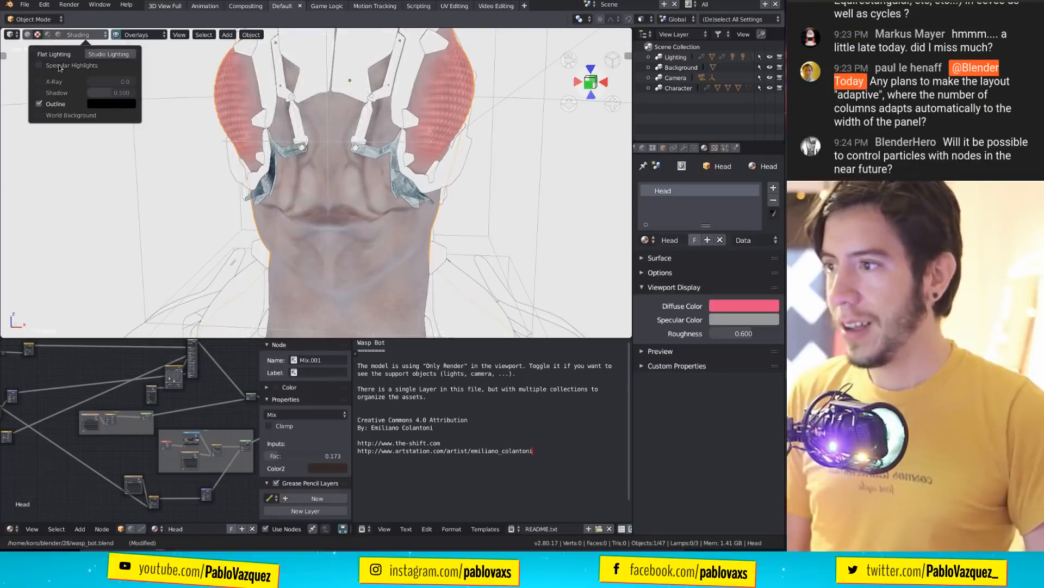
{"action": "left_click", "coordinate": [59, 67]}
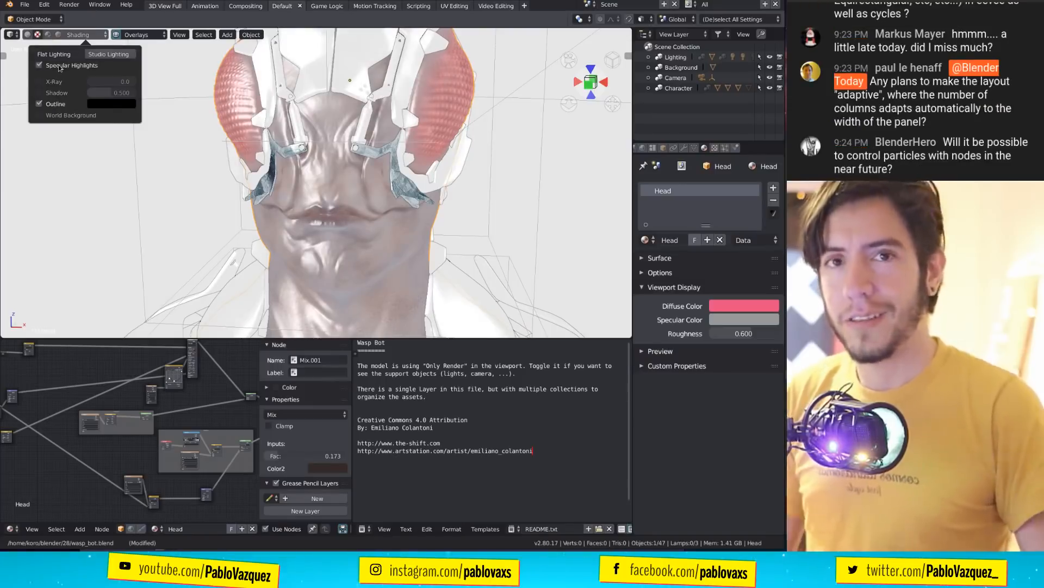
{"action": "left_click", "coordinate": [94, 57]}
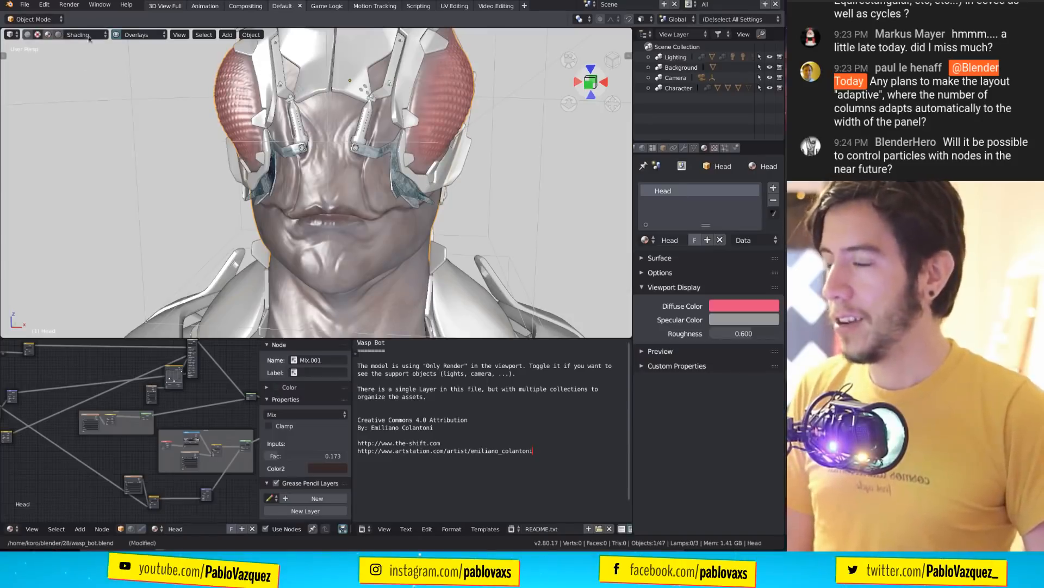
Switch the viewport to LookDev shading and light the model with the outdoor blue-sky studio environment.
{"action": "left_click", "coordinate": [48, 35]}
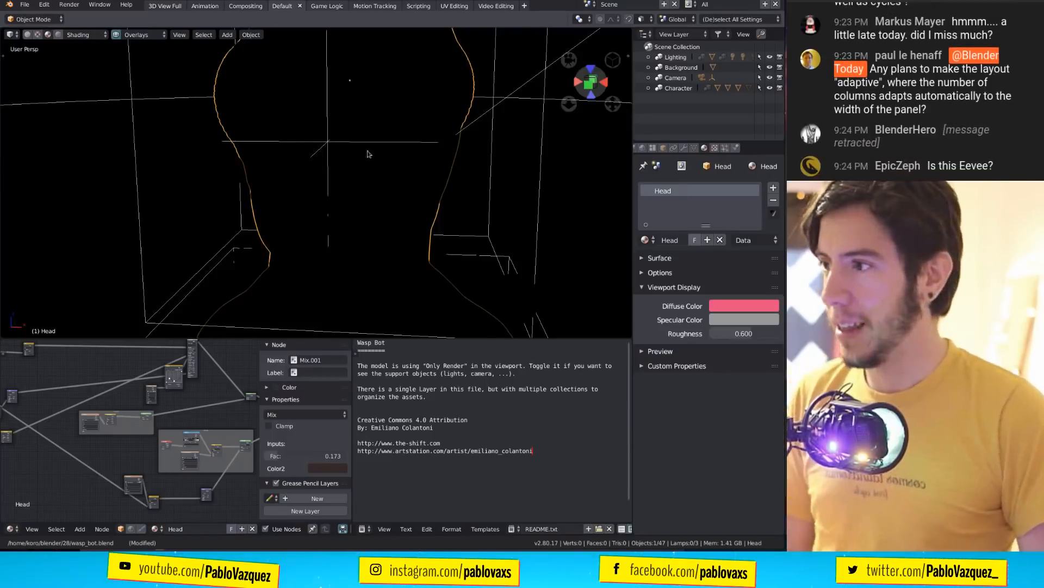
{"action": "middle_click_drag", "start_coordinate": [397, 128], "coordinate": [389, 158]}
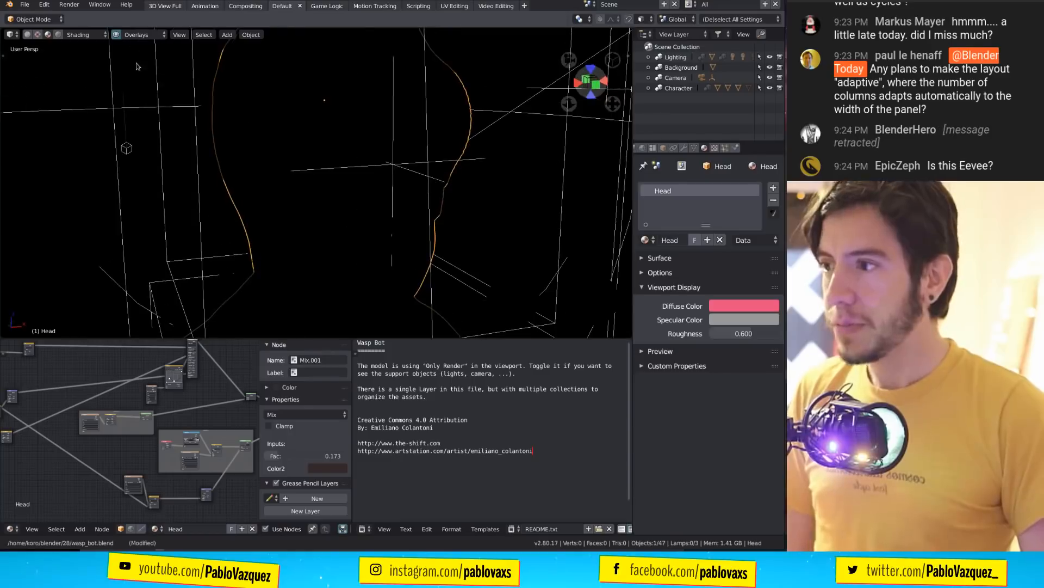
{"action": "left_click", "coordinate": [87, 35]}
{"action": "left_click", "coordinate": [85, 78]}
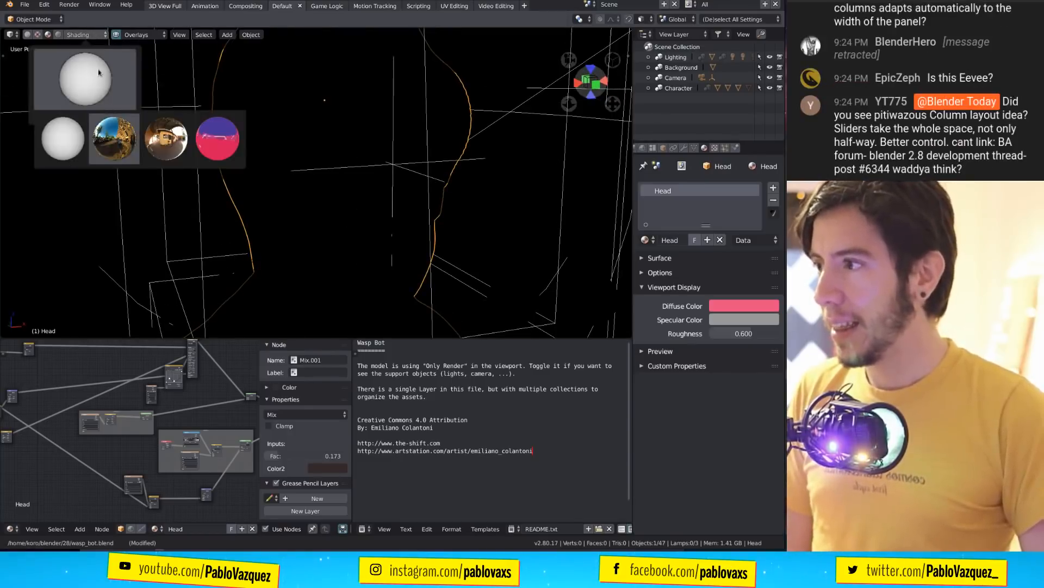
{"action": "left_click", "coordinate": [115, 142]}
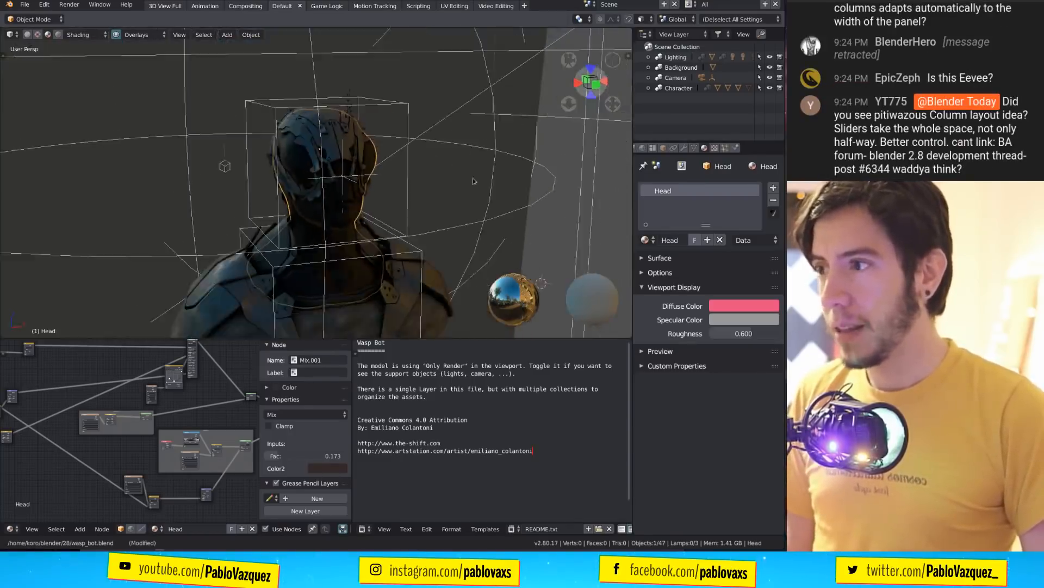
Inspect the environment lighting around the bust and set Show Background to 1.000 in the shading options.
{"action": "middle_click_drag", "start_coordinate": [472, 178], "coordinate": [383, 177]}
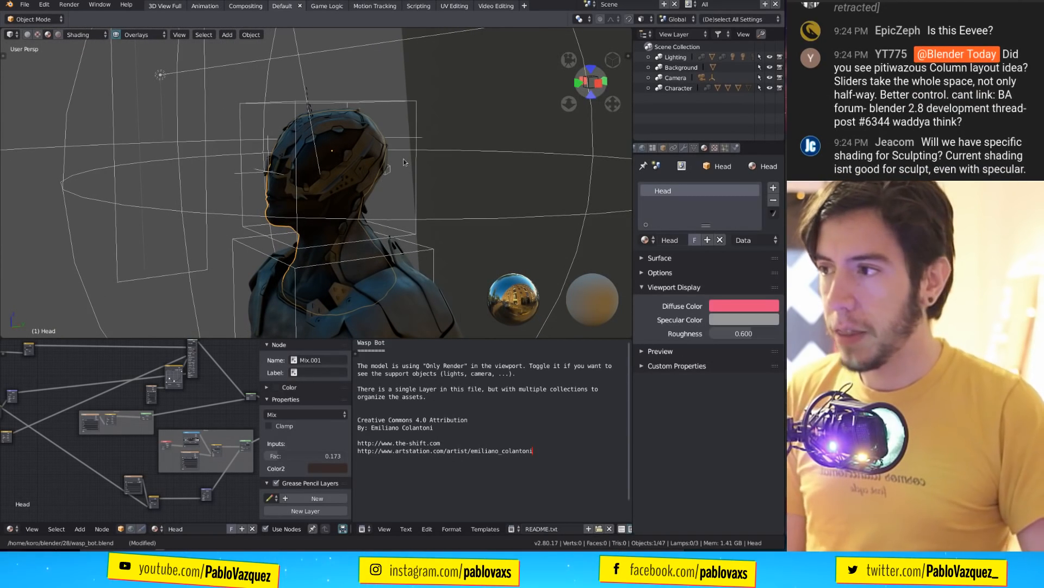
{"action": "mouse_move", "coordinate": [404, 162]}
{"action": "middle_mouse_down"}
{"action": "mouse_move", "coordinate": [420, 208]}
{"action": "mouse_move", "coordinate": [478, 207]}
{"action": "middle_mouse_up"}
{"action": "scroll", "coordinate": [420, 208], "scroll_direction": "up", "scroll_amount": 4}
{"action": "left_click", "coordinate": [83, 35]}
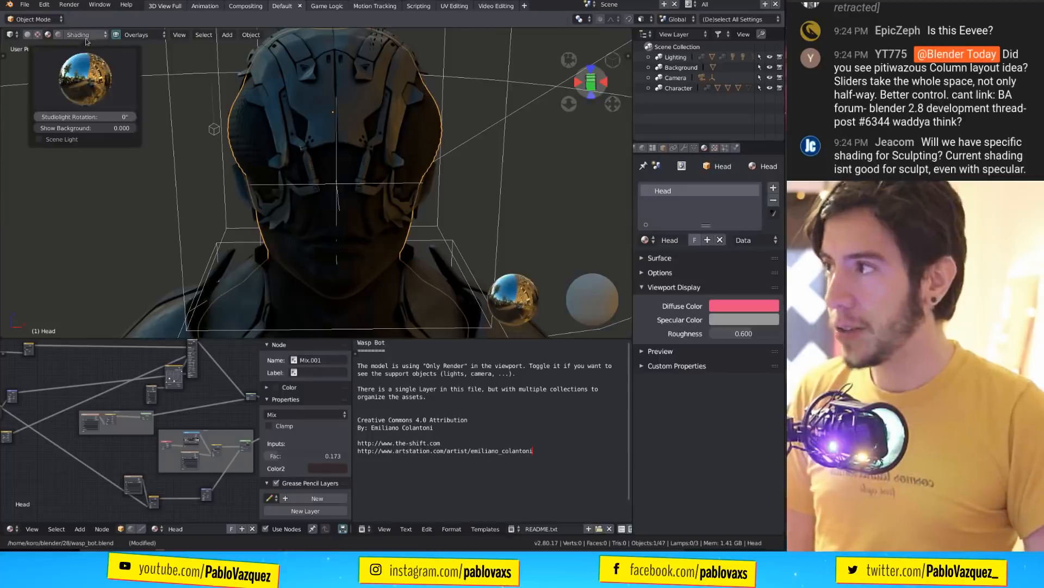
{"action": "left_click_drag", "start_coordinate": [90, 131], "coordinate": [140, 131]}
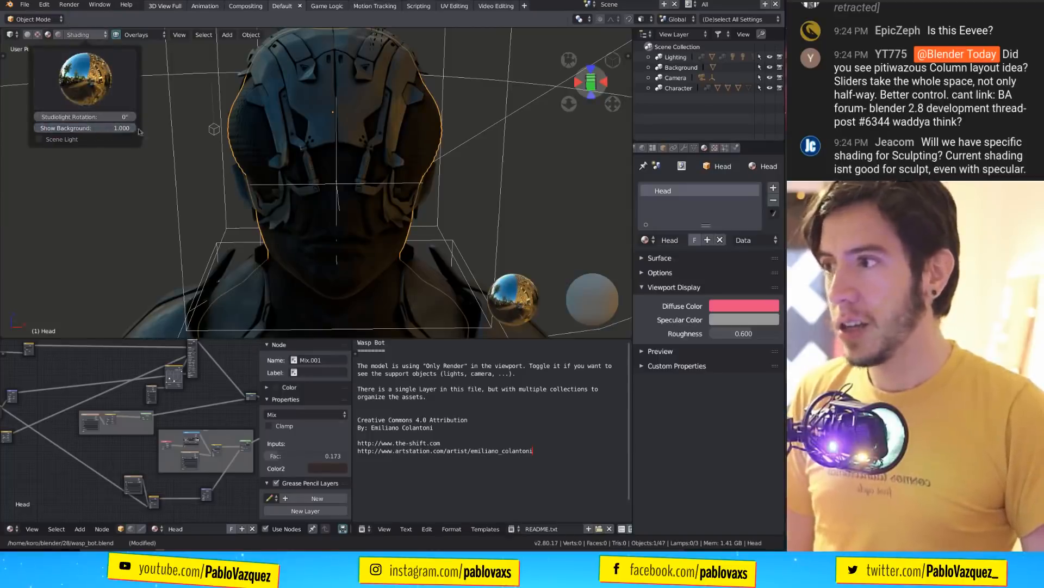
Remove the Back plane behind the bust from the viewport, and open the viewport shading options.
{"action": "scroll", "coordinate": [326, 163], "scroll_direction": "down", "scroll_amount": 5}
{"action": "middle_click_drag", "start_coordinate": [327, 163], "coordinate": [377, 173]}
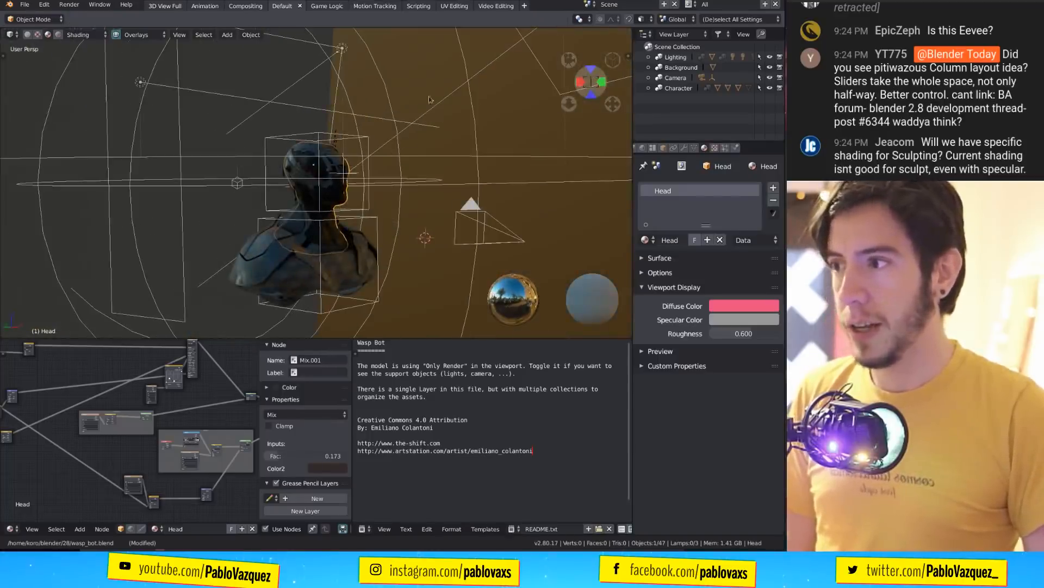
{"action": "right_click", "coordinate": [345, 111]}
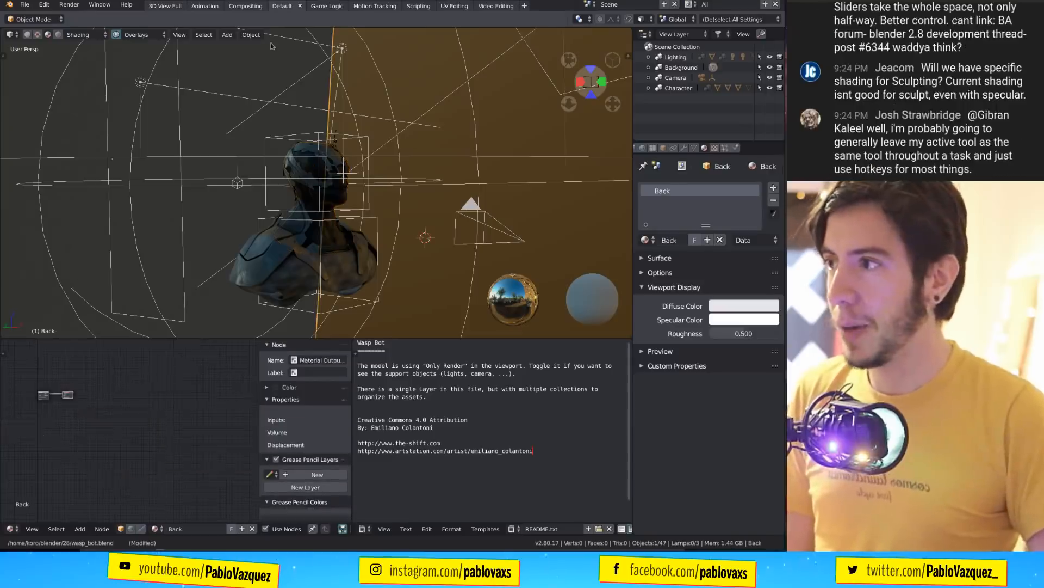
{"action": "left_click", "coordinate": [769, 67]}
{"action": "scroll", "coordinate": [385, 204], "scroll_direction": "up", "scroll_amount": 5}
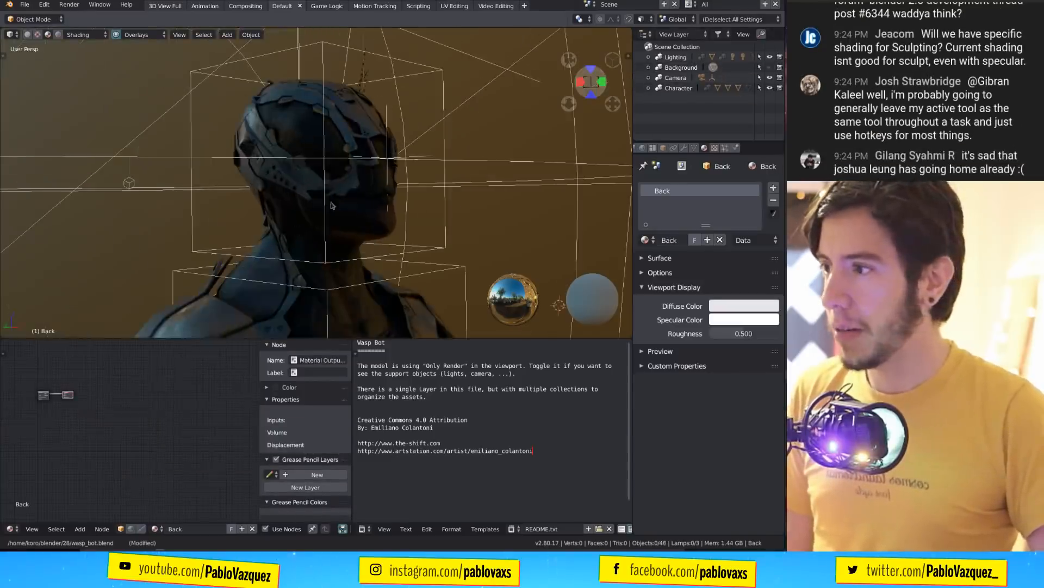
{"action": "middle_click_drag", "start_coordinate": [385, 204], "coordinate": [383, 229]}
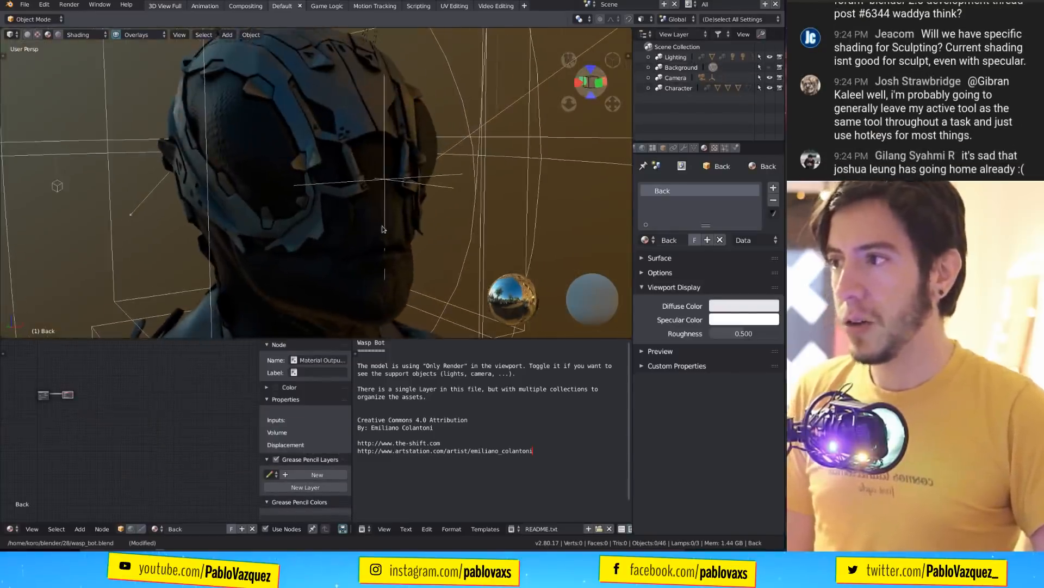
{"action": "left_click", "coordinate": [81, 35]}
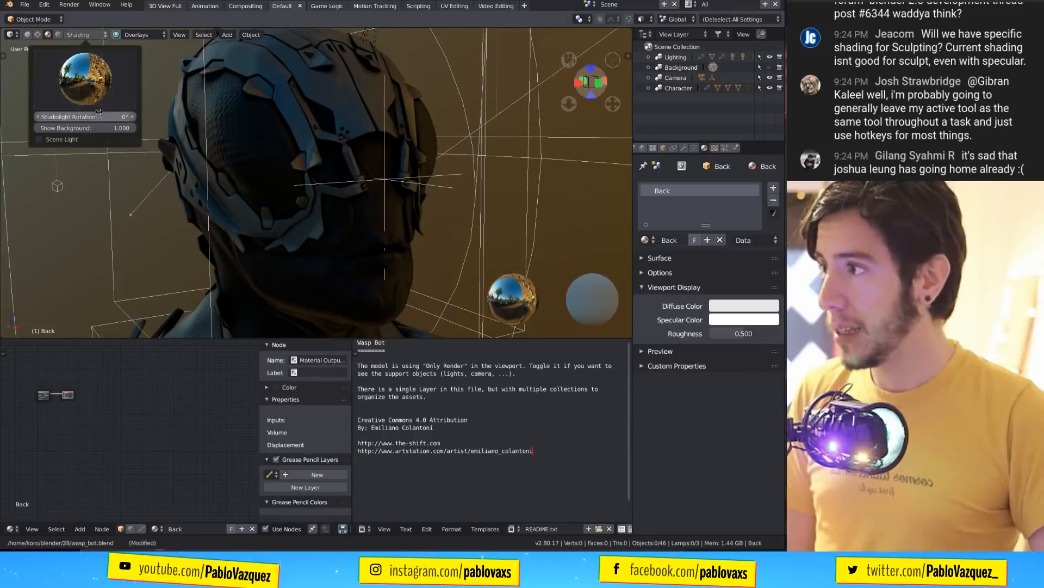
Switch to the new Blender window and open the recent file wasp_bot.blend.
{"action": "key", "text": "alt+Tab"}
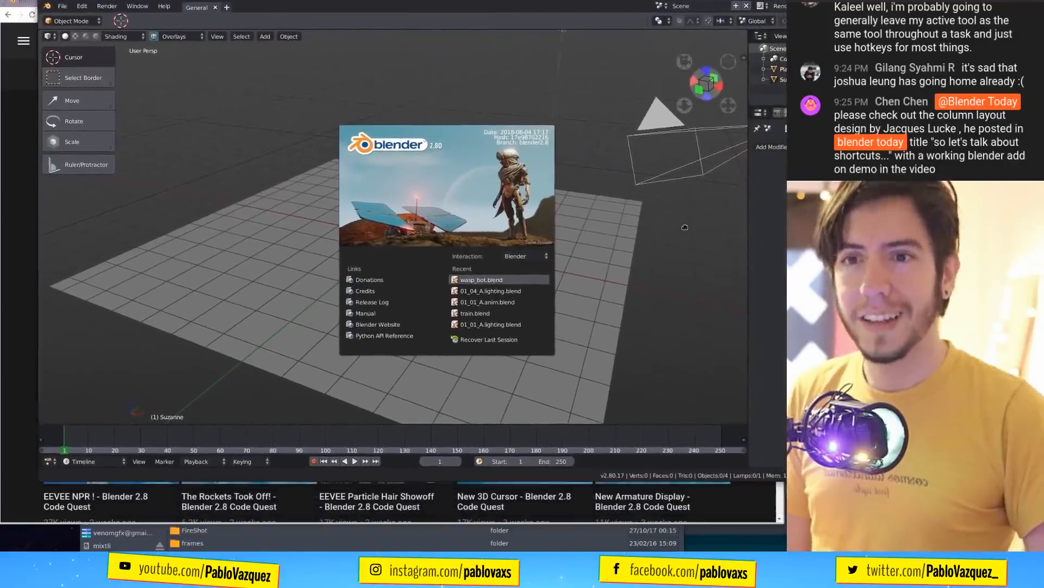
{"action": "left_click_drag", "start_coordinate": [685, 227], "coordinate": [651, 230], "text": "alt"}
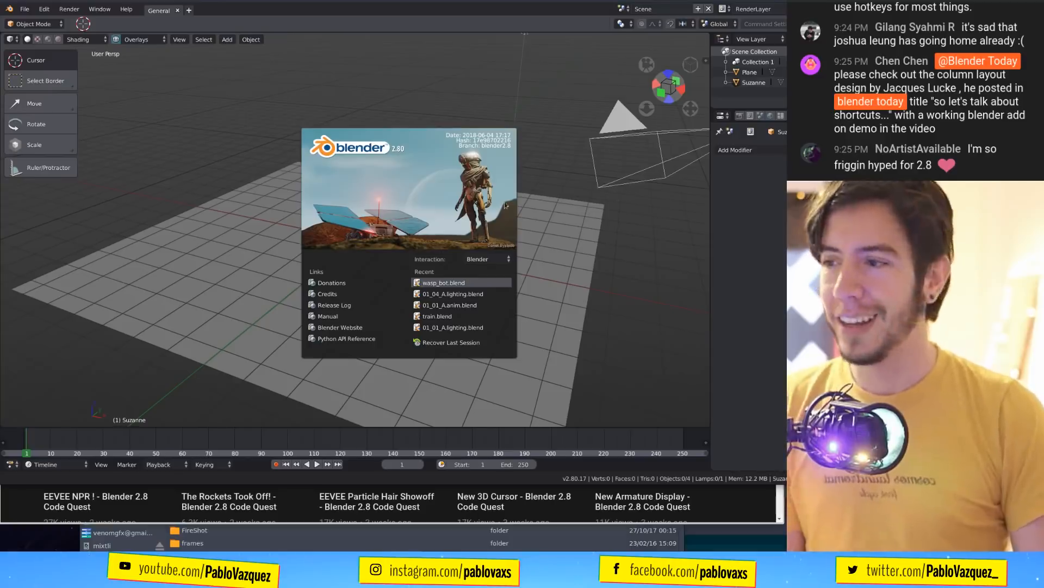
{"action": "left_click", "coordinate": [444, 282]}
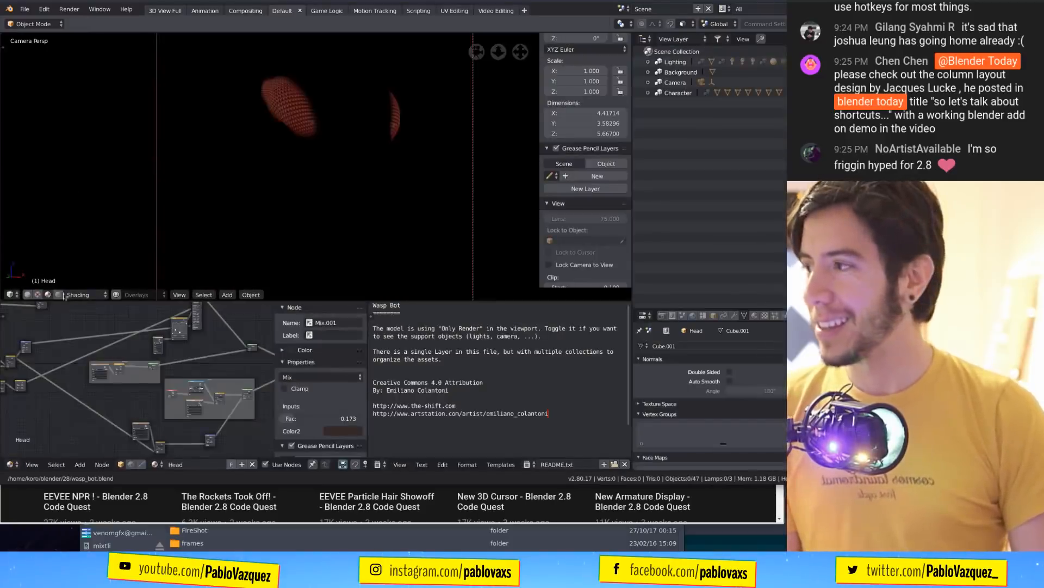
Light the viewport with the warm indoor studio environment, with Studiolight Rotation at 179° and Show Background at 1.000.
{"action": "left_click", "coordinate": [92, 295]}
{"action": "left_click", "coordinate": [90, 256]}
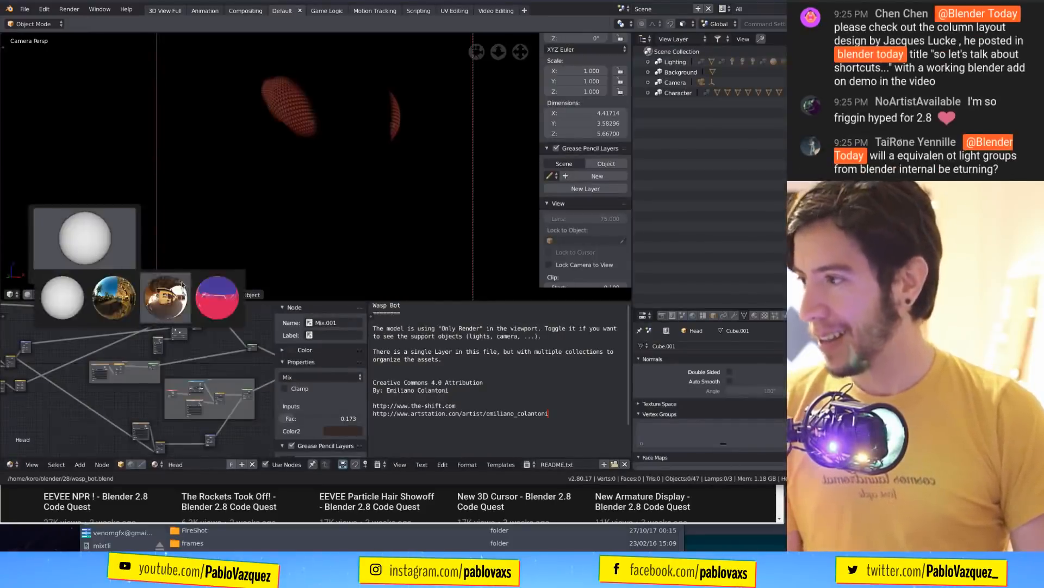
{"action": "left_click", "coordinate": [168, 301]}
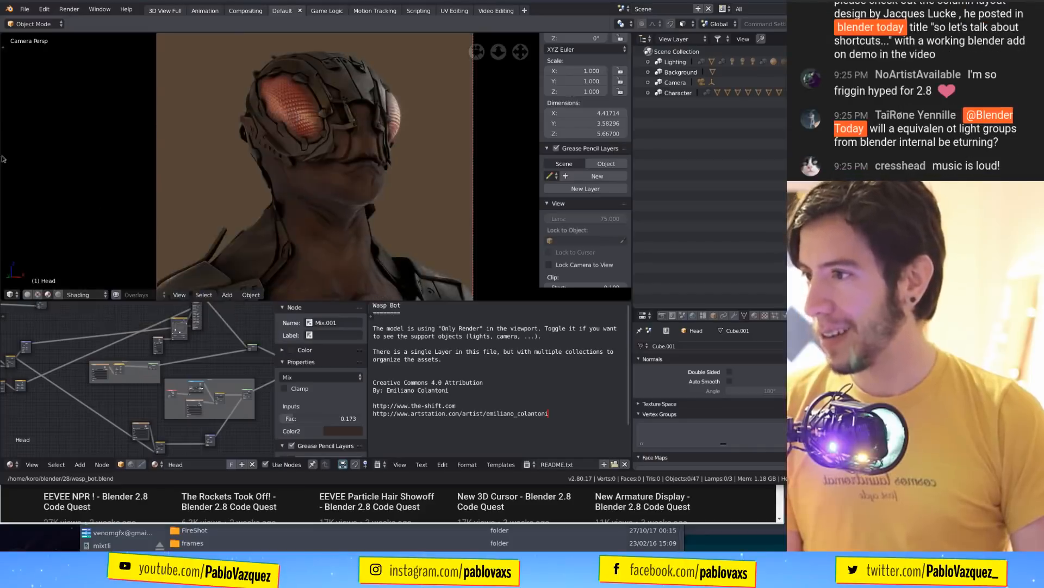
{"action": "left_click", "coordinate": [95, 294]}
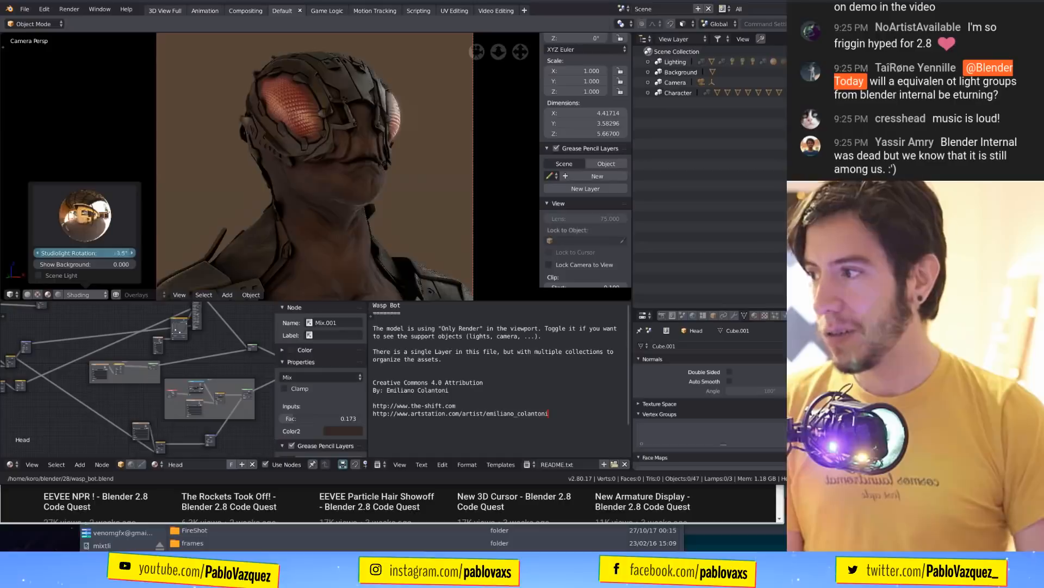
{"action": "mouse_move", "coordinate": [84, 253]}
{"action": "left_mouse_down"}
{"action": "mouse_move", "coordinate": [130, 253]}
{"action": "mouse_move", "coordinate": [138, 266]}
{"action": "left_mouse_up"}
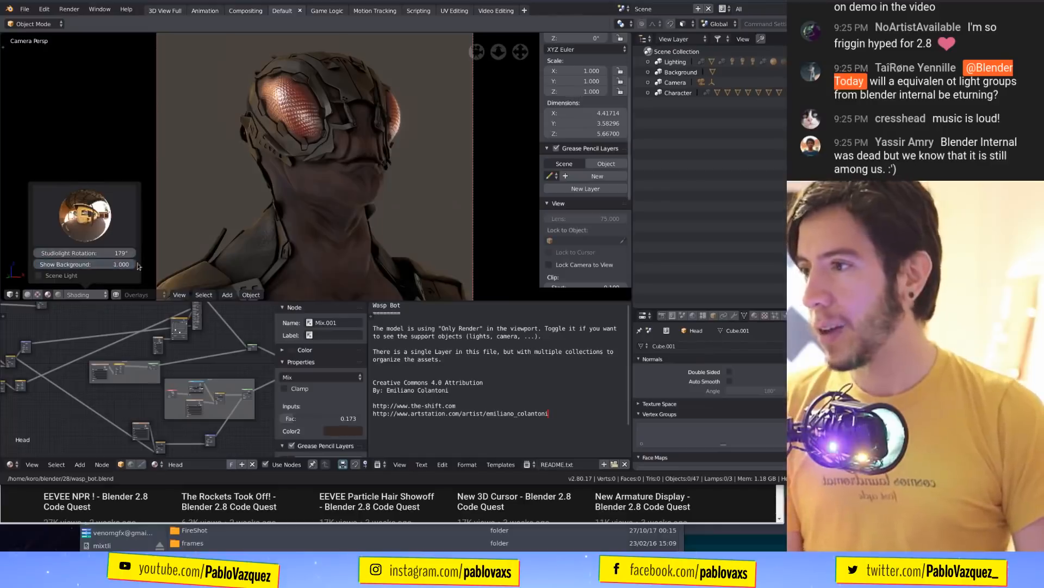
Select the large Back plane behind the bust and remove it from the viewport to expose the environment background.
{"action": "middle_click_drag", "start_coordinate": [305, 173], "coordinate": [418, 168]}
{"action": "scroll", "coordinate": [417, 168], "scroll_direction": "down", "scroll_amount": 4}
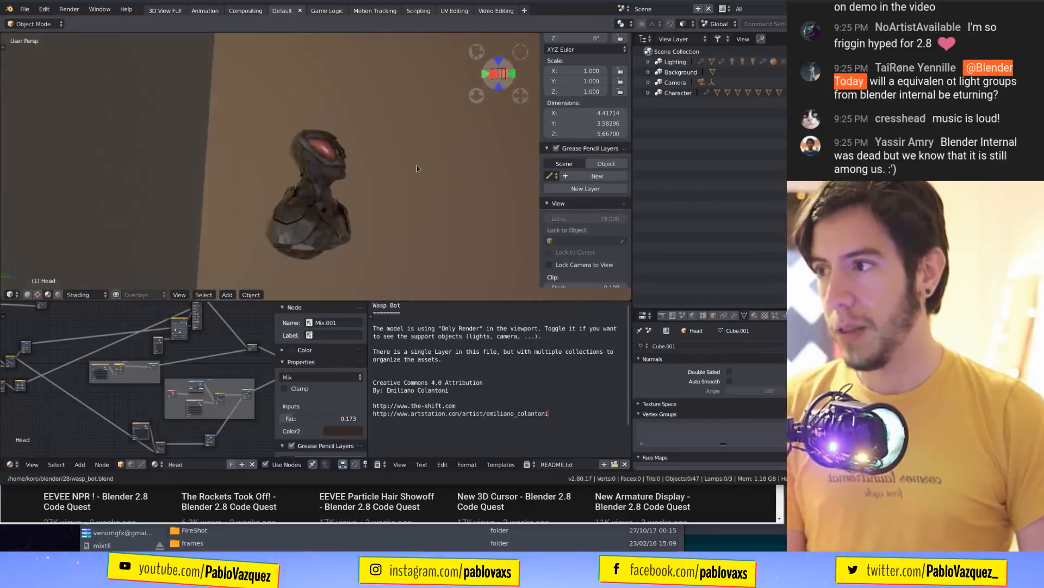
{"action": "scroll", "coordinate": [416, 168], "scroll_direction": "down", "scroll_amount": 6}
{"action": "right_click", "coordinate": [208, 164]}
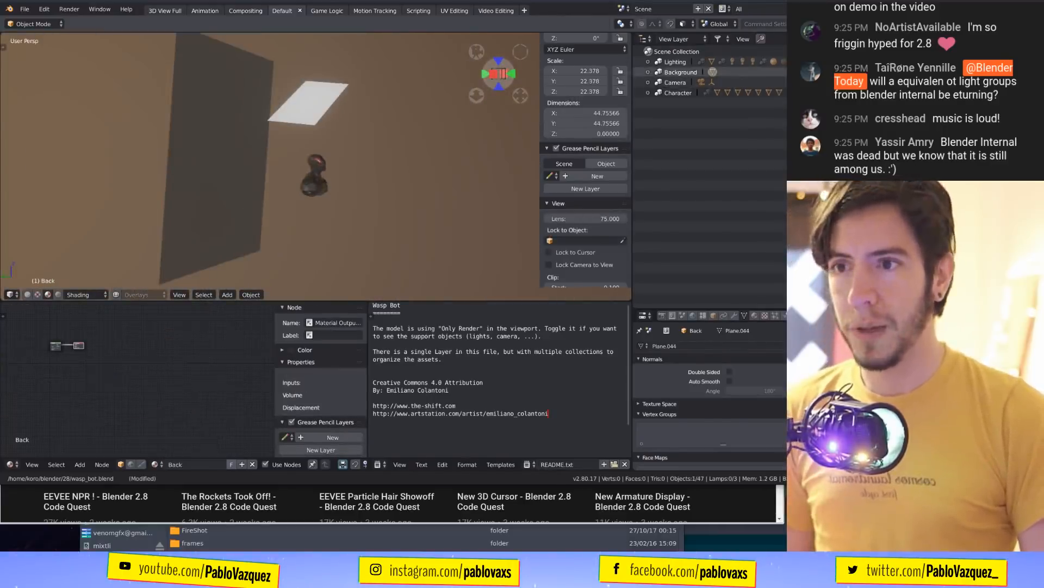
{"action": "key", "text": "Delete"}
{"action": "scroll", "coordinate": [348, 204], "scroll_direction": "up", "scroll_amount": 10}
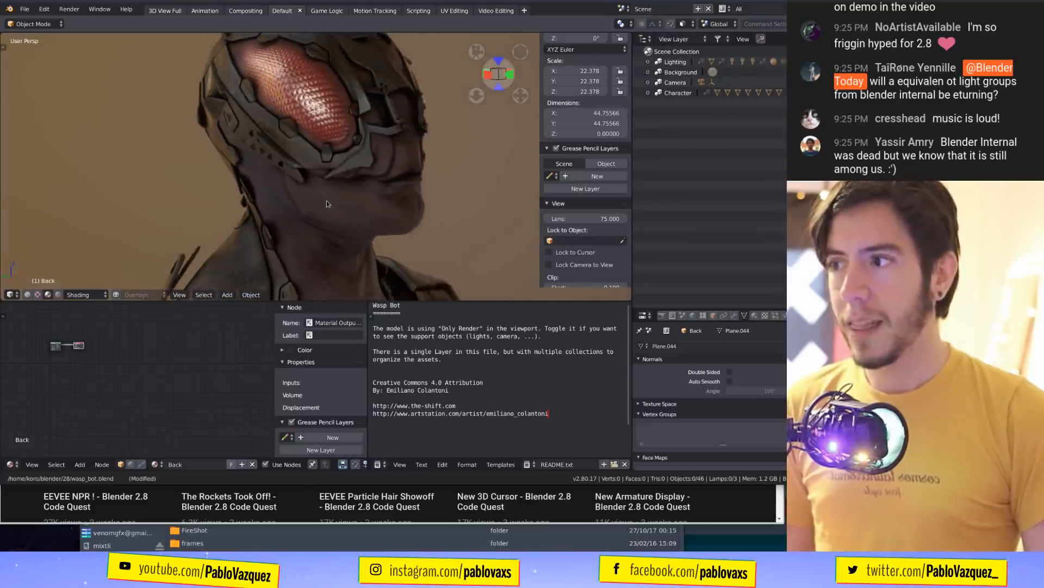
{"action": "middle_click_drag", "start_coordinate": [326, 204], "coordinate": [265, 187]}
{"action": "scroll", "coordinate": [321, 196], "scroll_direction": "up", "scroll_amount": 3}
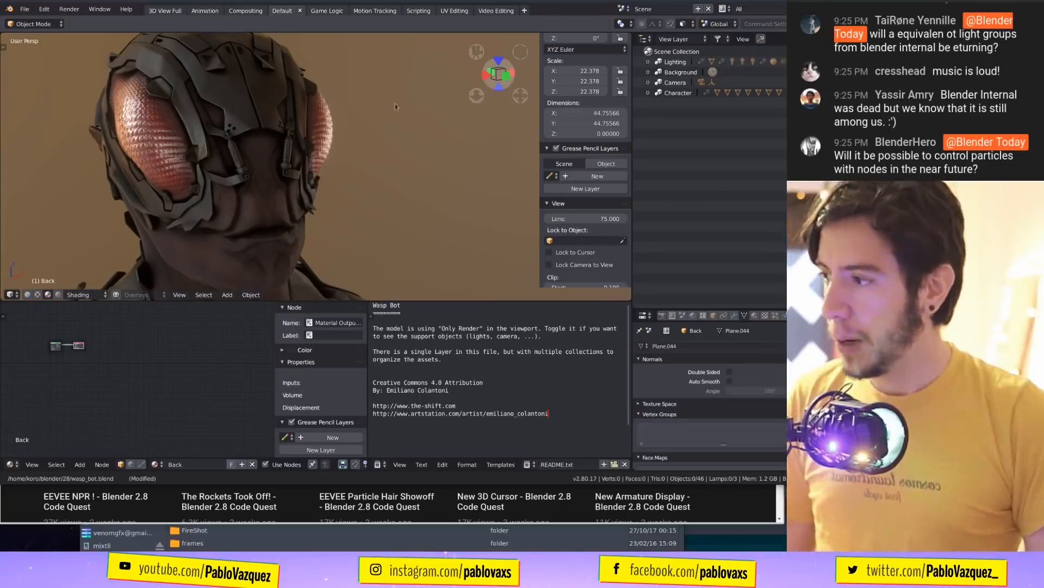
Inspect the bust against the environment background and move the 3D viewport's header to its upper edge.
{"action": "scroll", "coordinate": [381, 136], "scroll_direction": "down", "scroll_amount": 5}
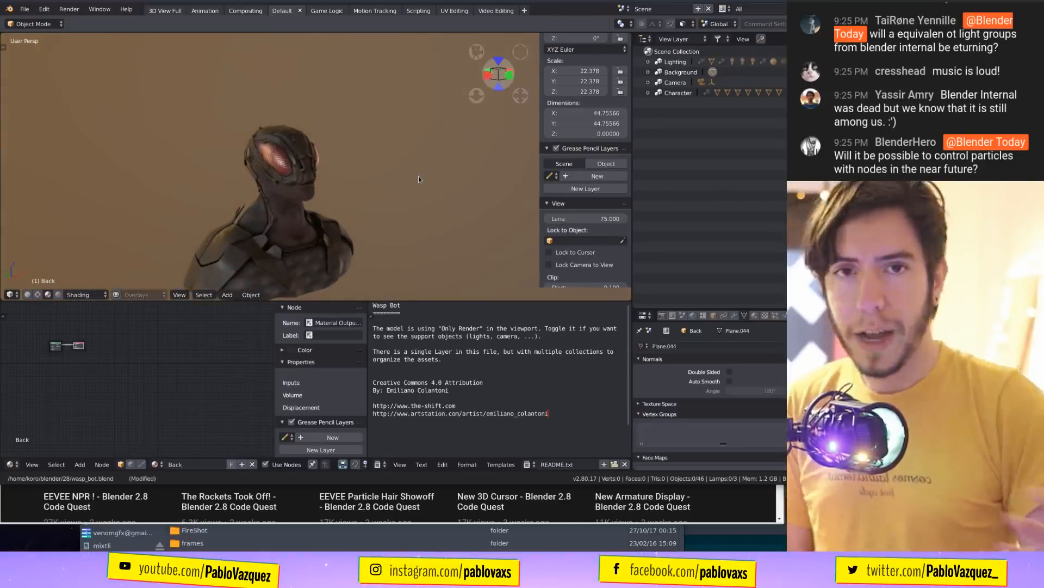
{"action": "scroll", "coordinate": [358, 202], "scroll_direction": "up", "scroll_amount": 2}
{"action": "middle_click_drag", "start_coordinate": [358, 202], "coordinate": [340, 176]}
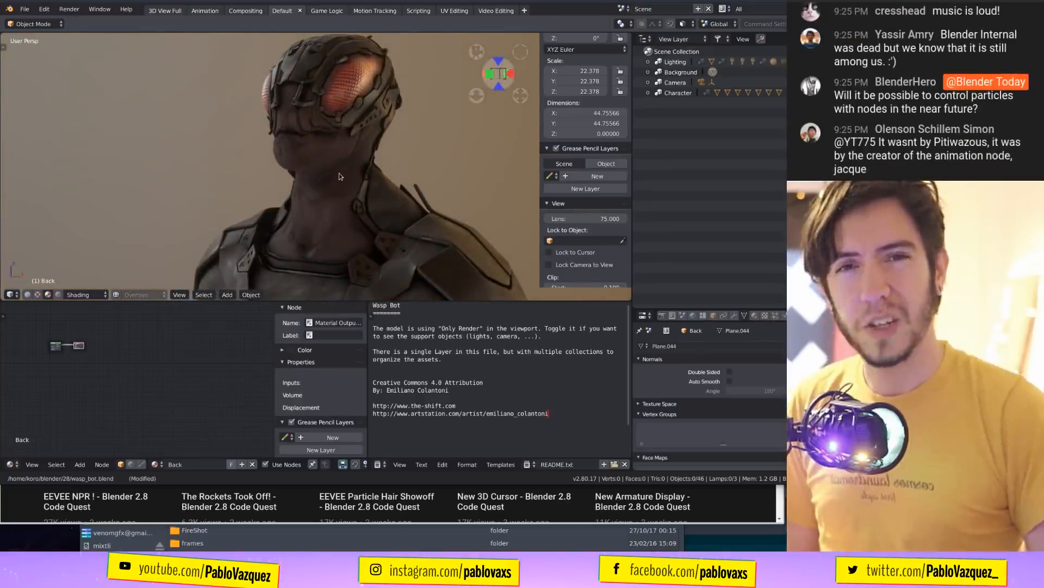
{"action": "left_click", "coordinate": [87, 295]}
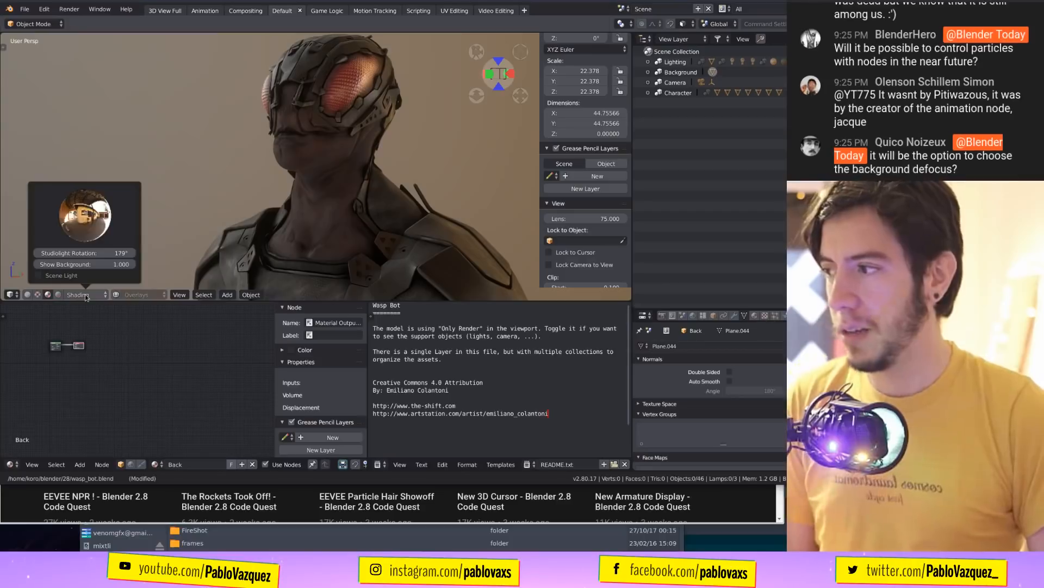
{"action": "key", "text": "F5"}
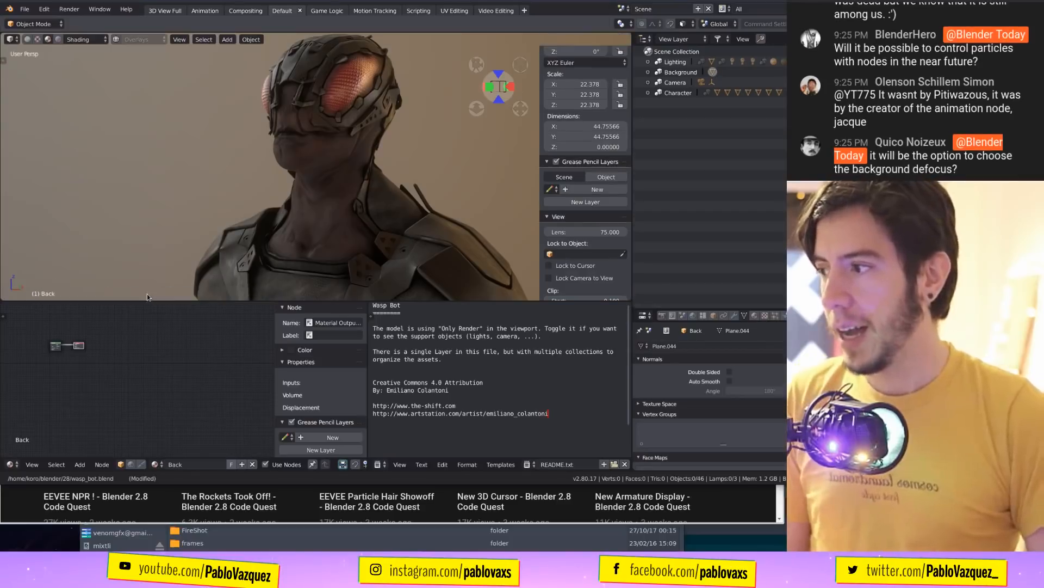
Toggle the Scene Light option on and off in the LookDev shading settings and view the bust from the front.
{"action": "left_click", "coordinate": [93, 40]}
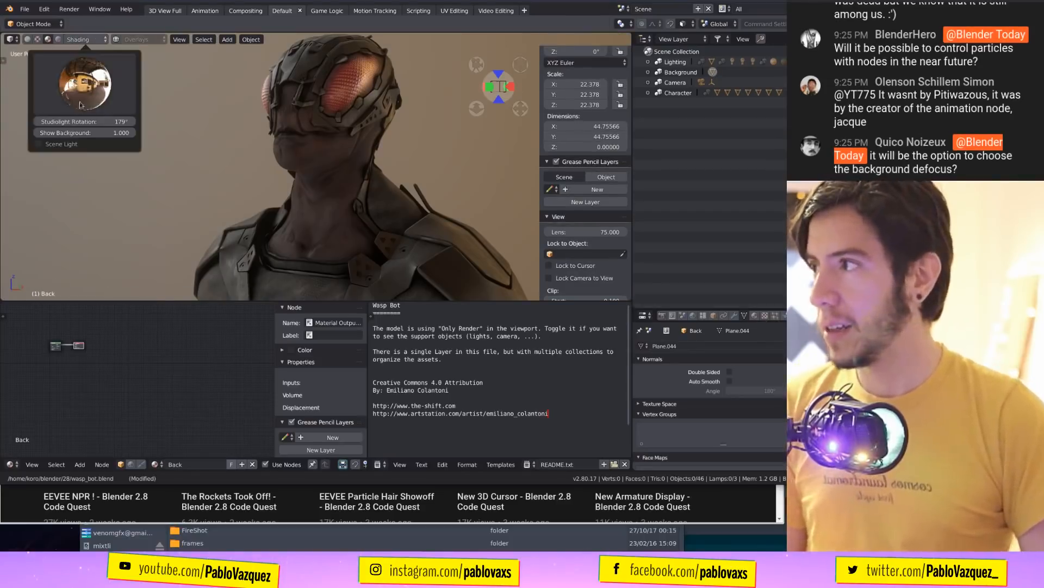
{"action": "left_click", "coordinate": [66, 145]}
{"action": "left_click", "coordinate": [67, 145]}
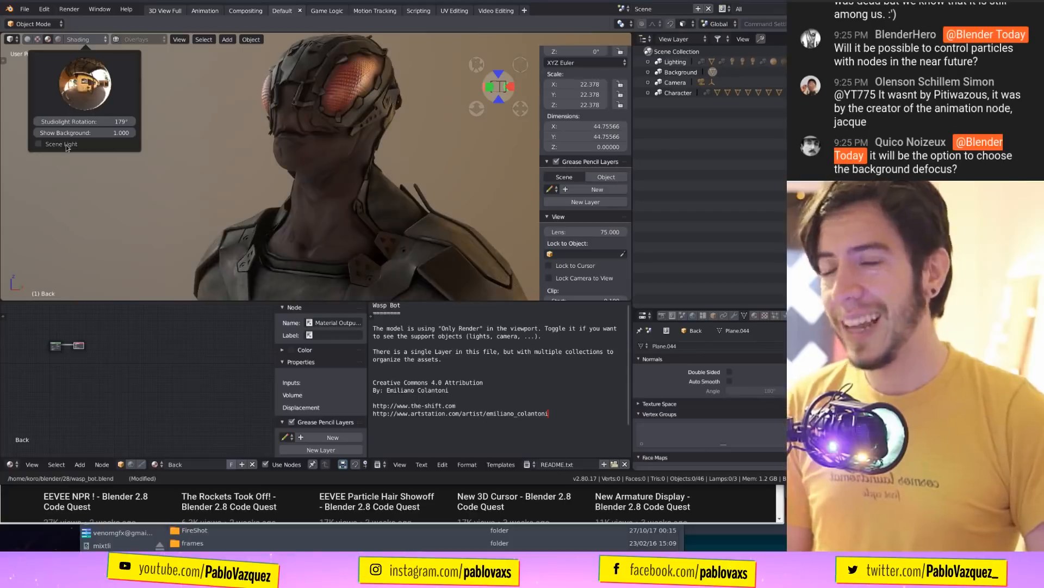
{"action": "left_click", "coordinate": [66, 146]}
{"action": "left_click", "coordinate": [66, 146]}
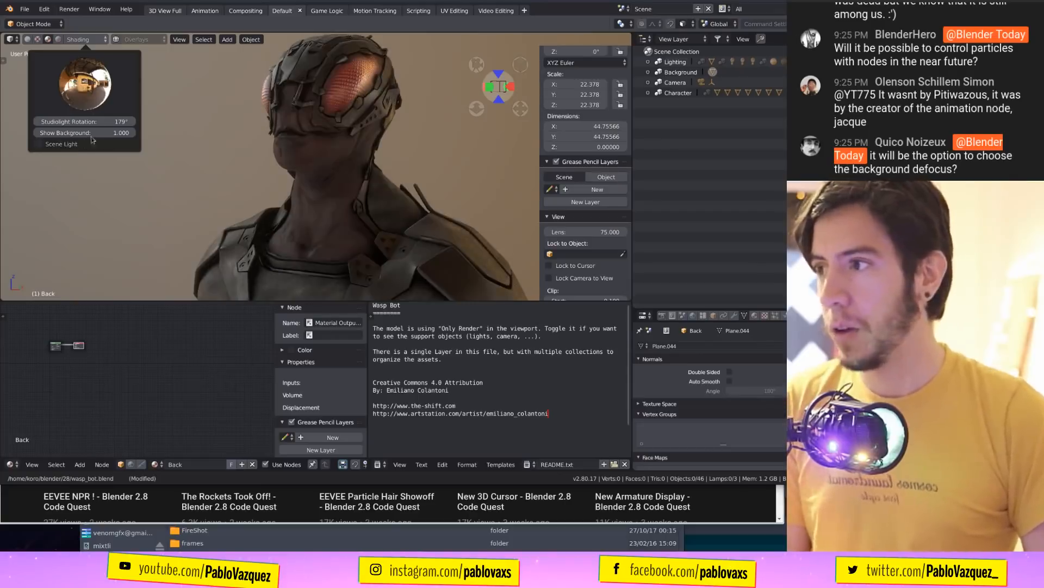
{"action": "mouse_move", "coordinate": [190, 142]}
{"action": "middle_mouse_down"}
{"action": "mouse_move", "coordinate": [335, 138]}
{"action": "mouse_move", "coordinate": [266, 144]}
{"action": "middle_mouse_up"}
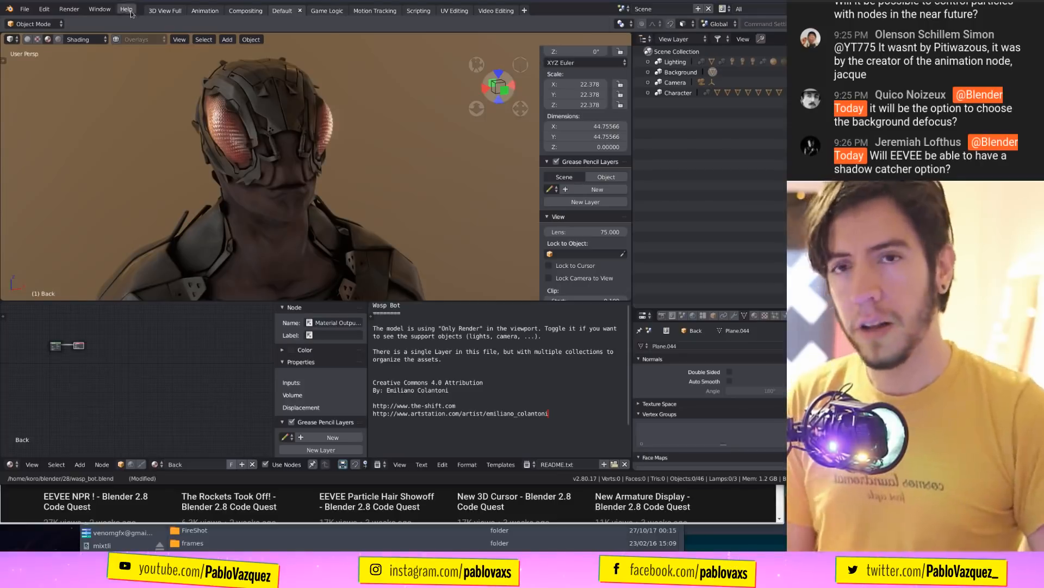
Light the bust with the blue-sky outdoor studio environment at Studiolight Rotation -45.5°, and switch the viewport to Solid shading.
{"action": "left_click", "coordinate": [96, 39]}
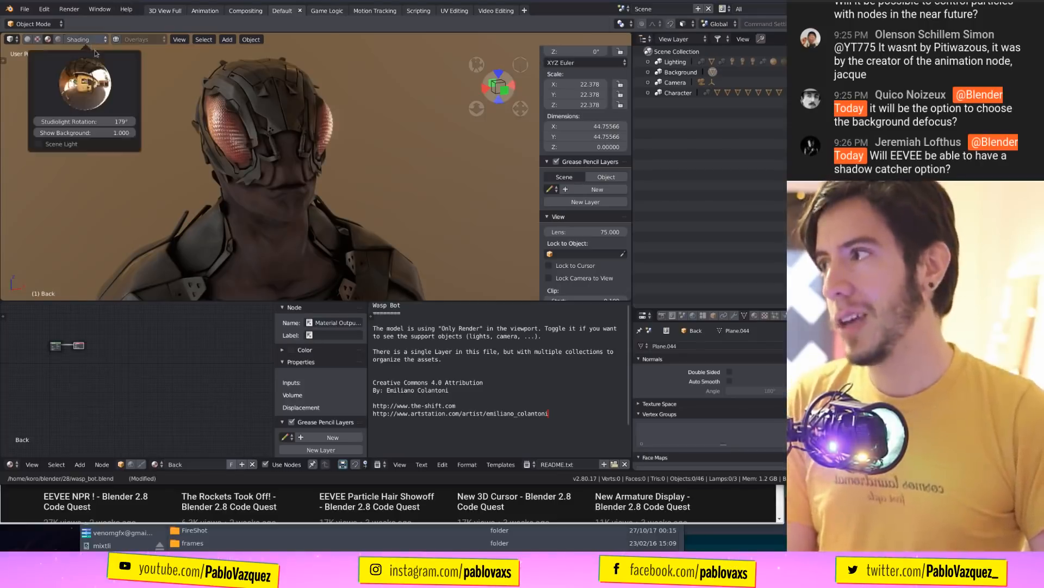
{"action": "left_click", "coordinate": [92, 84]}
{"action": "left_click", "coordinate": [131, 153]}
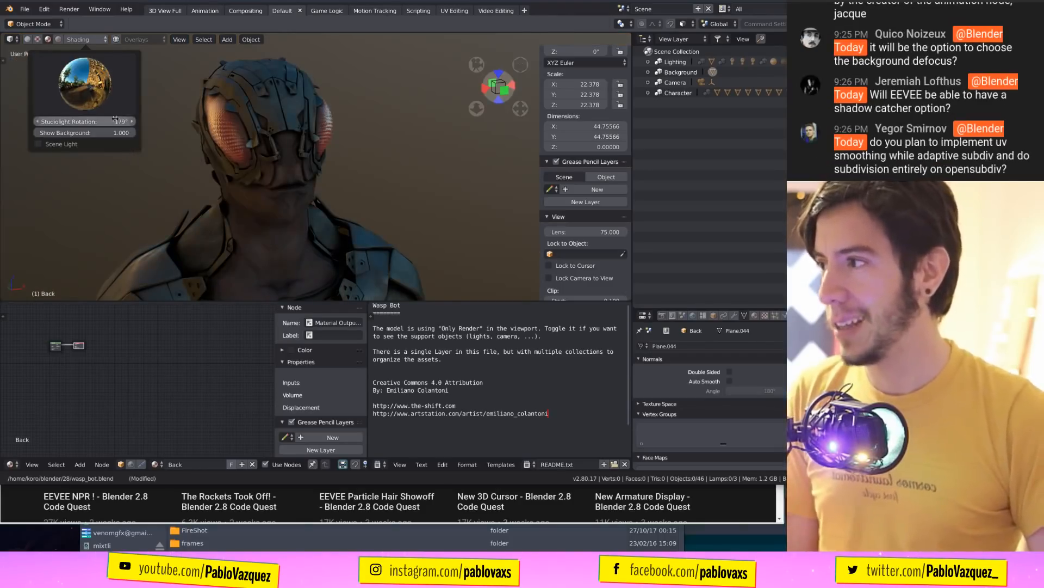
{"action": "mouse_move", "coordinate": [115, 122]}
{"action": "left_mouse_down"}
{"action": "mouse_move", "coordinate": [65, 121]}
{"action": "mouse_move", "coordinate": [115, 121]}
{"action": "left_mouse_up"}
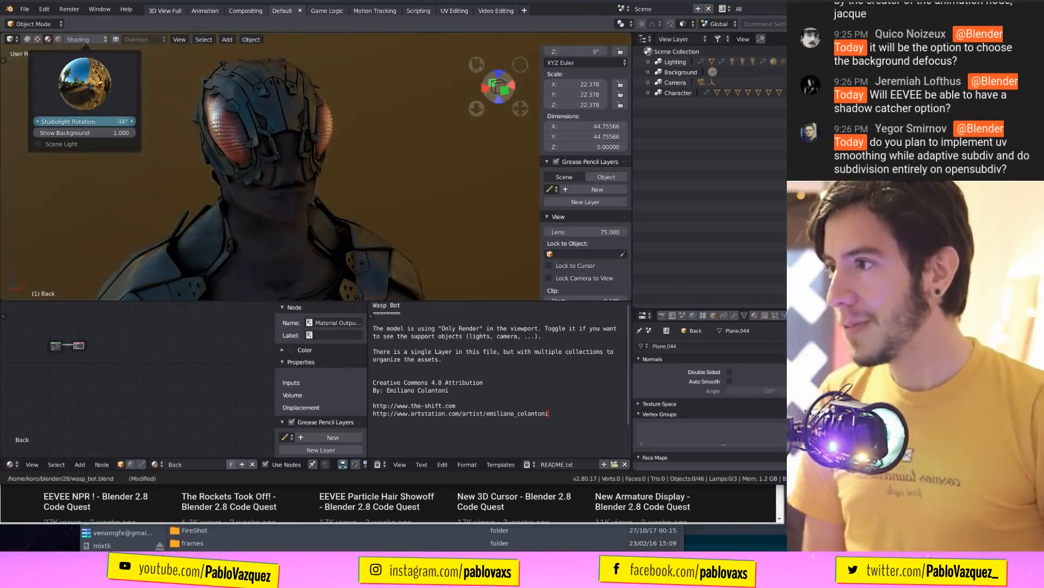
{"action": "left_click", "coordinate": [73, 41]}
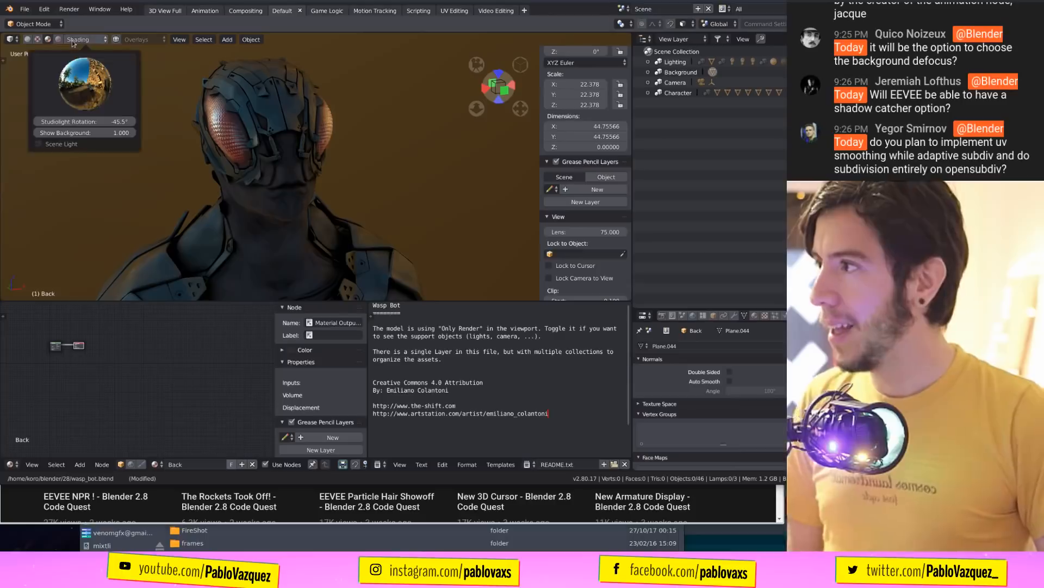
{"action": "left_click", "coordinate": [27, 39]}
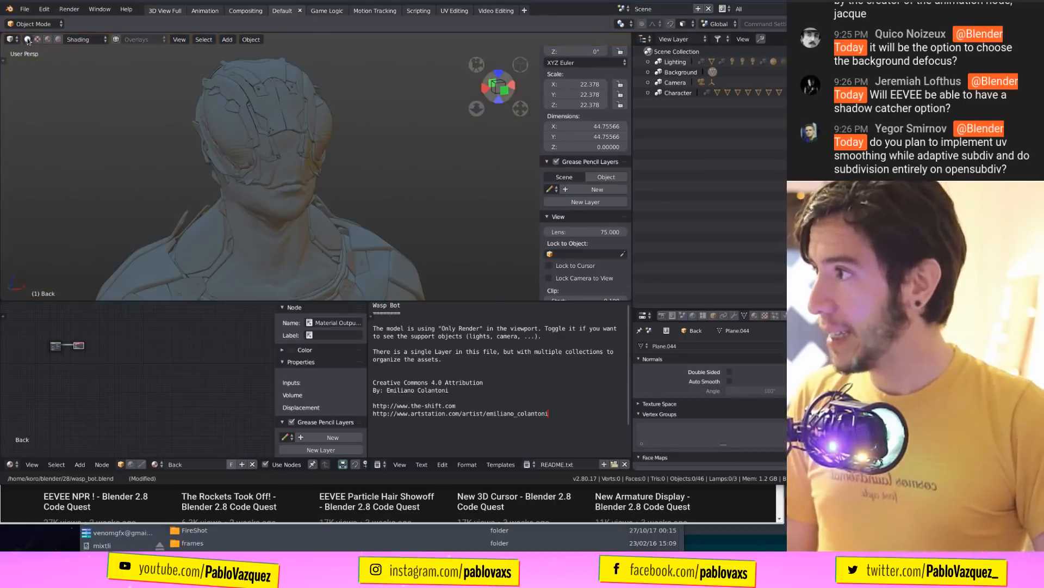
{"action": "left_click", "coordinate": [90, 41]}
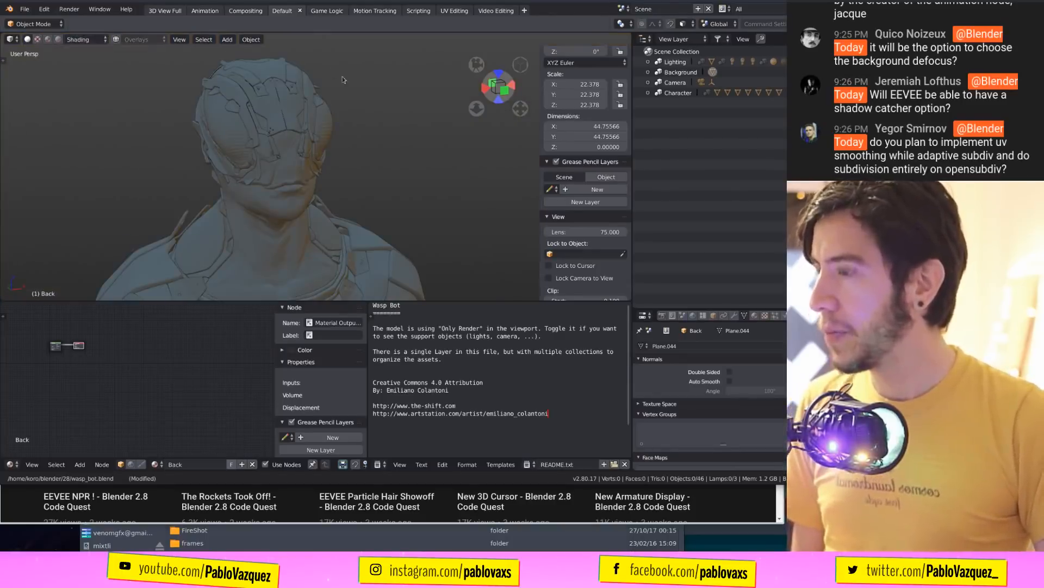
Look over the Blender Developers channel's uploaded videos in the browser and return to the Blender window.
{"action": "key", "text": "ctrl+F10"}
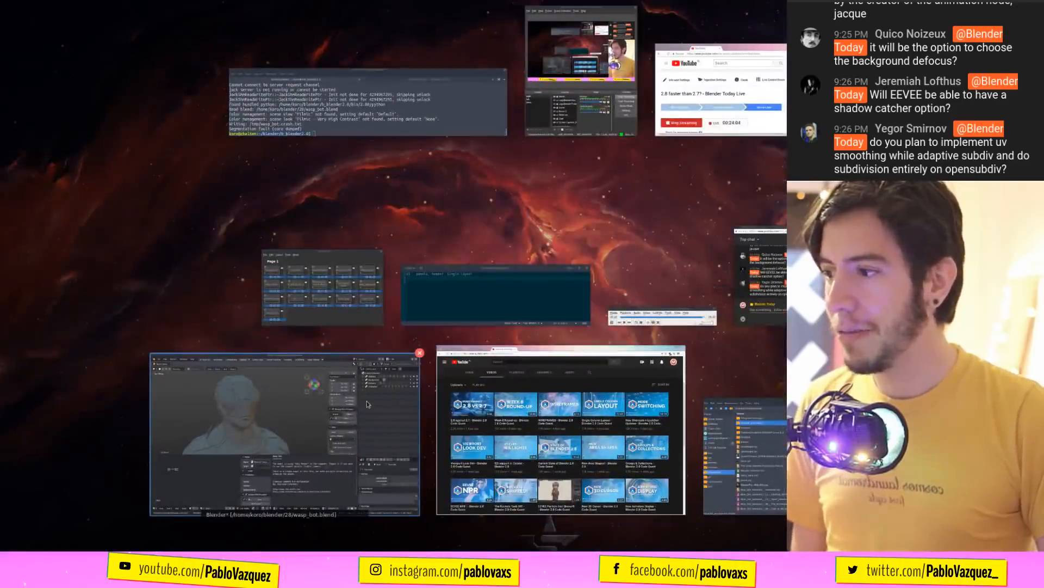
{"action": "left_click", "coordinate": [235, 394]}
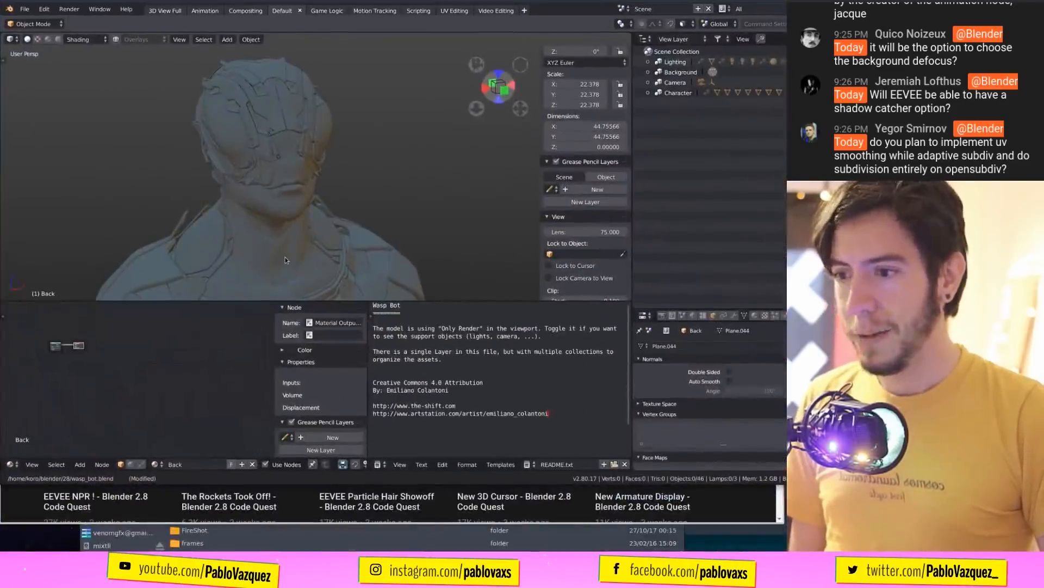
{"action": "key", "text": "ctrl+F10"}
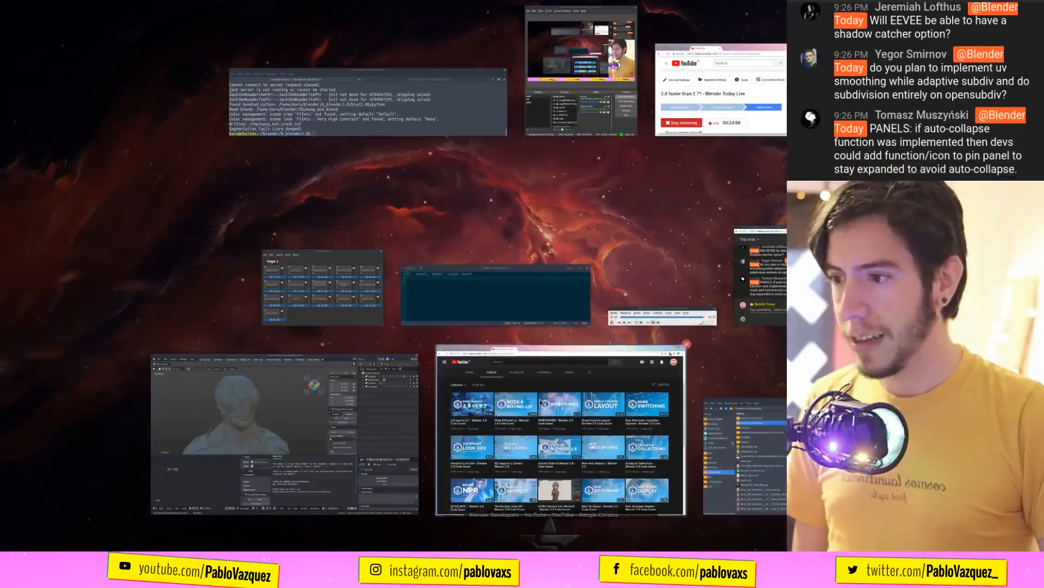
{"action": "left_click", "coordinate": [551, 419]}
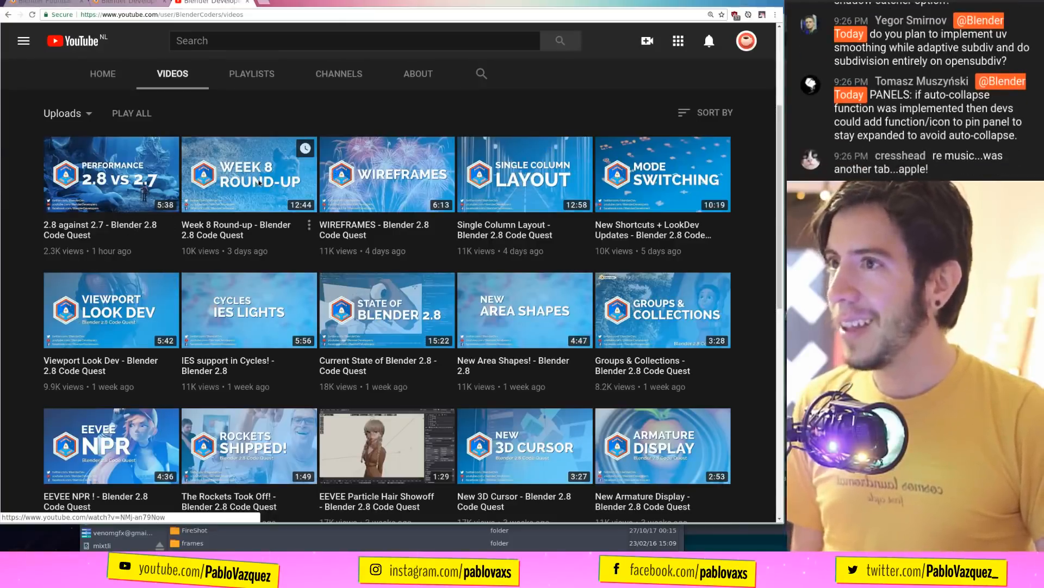
{"action": "key", "text": "super"}
{"action": "left_click", "coordinate": [321, 426]}
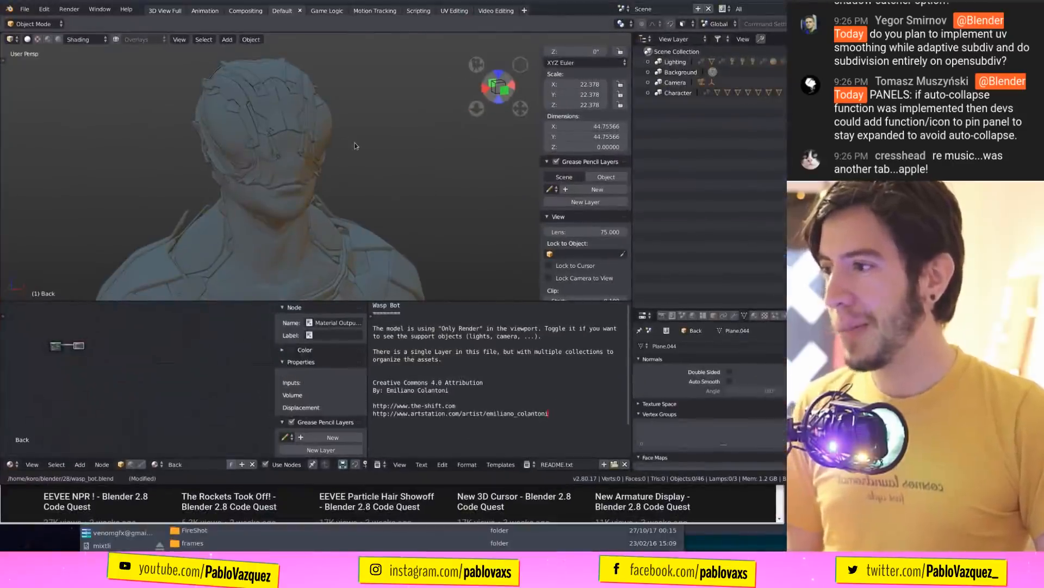
Start a new file from the startup scene and widen the Outliner and Properties column to about half of the visible width.
{"action": "key", "text": "ctrl+n"}
{"action": "left_click", "coordinate": [327, 142]}
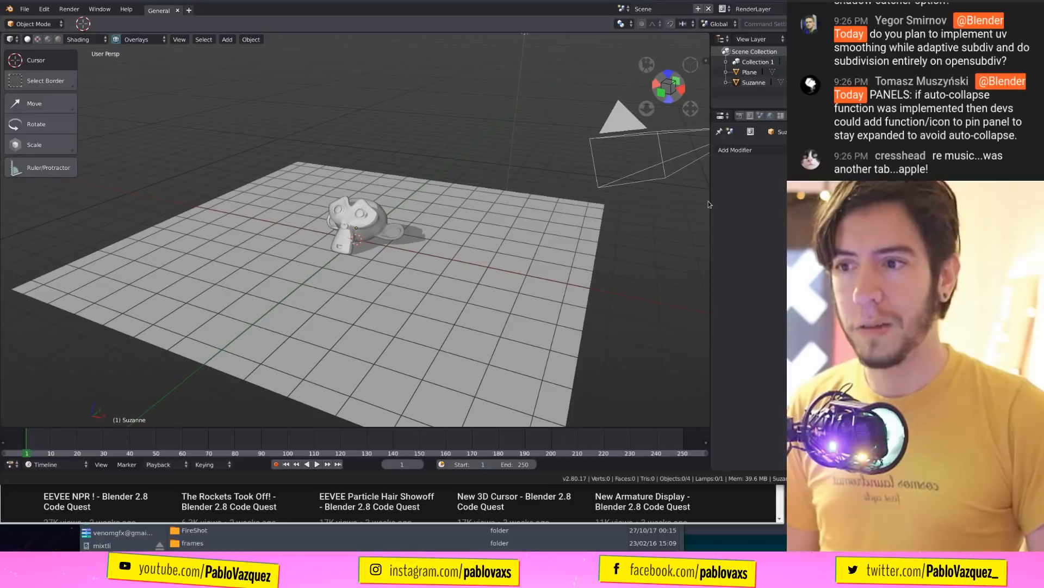
{"action": "left_click_drag", "start_coordinate": [710, 200], "coordinate": [686, 198]}
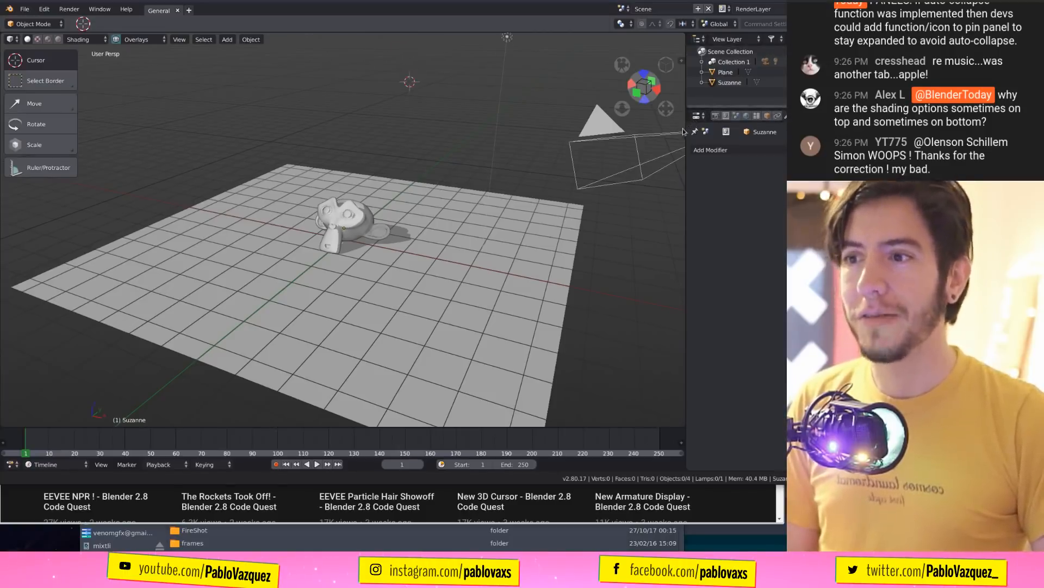
{"action": "left_click_drag", "start_coordinate": [685, 129], "coordinate": [452, 127]}
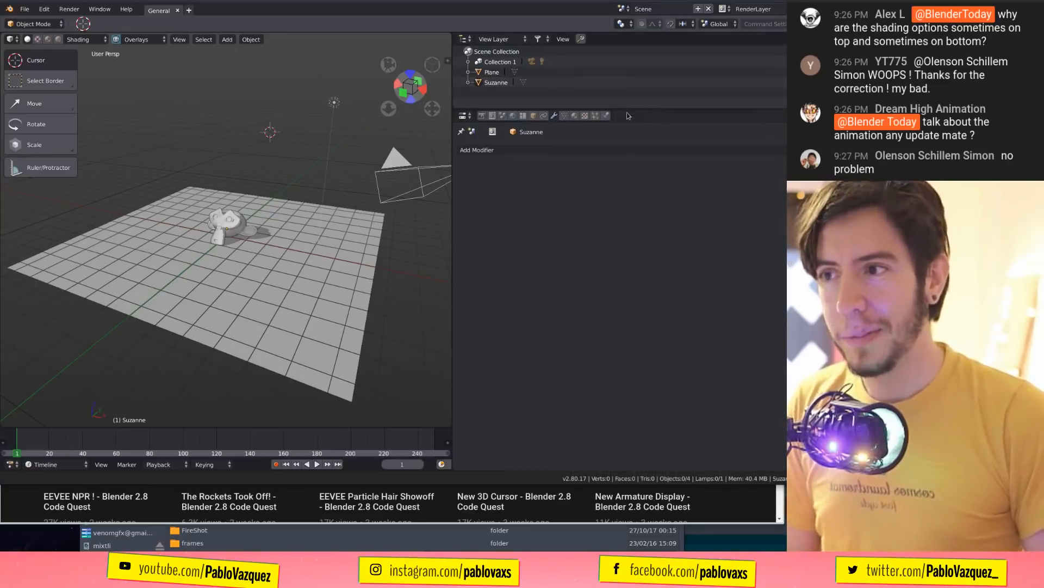
{"action": "left_click_drag", "start_coordinate": [627, 114], "coordinate": [620, 136]}
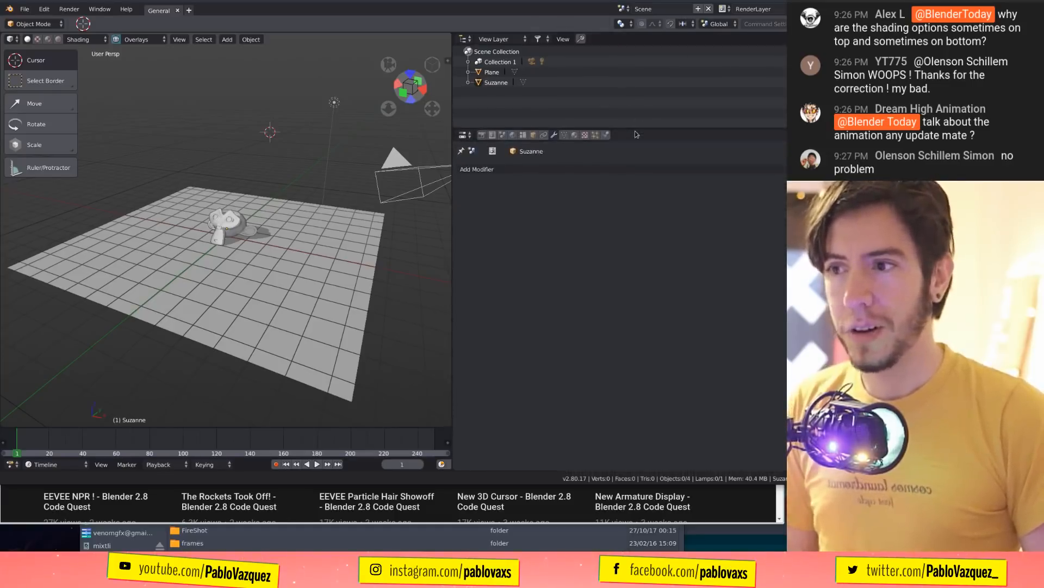
{"action": "left_click_drag", "start_coordinate": [451, 246], "coordinate": [399, 267]}
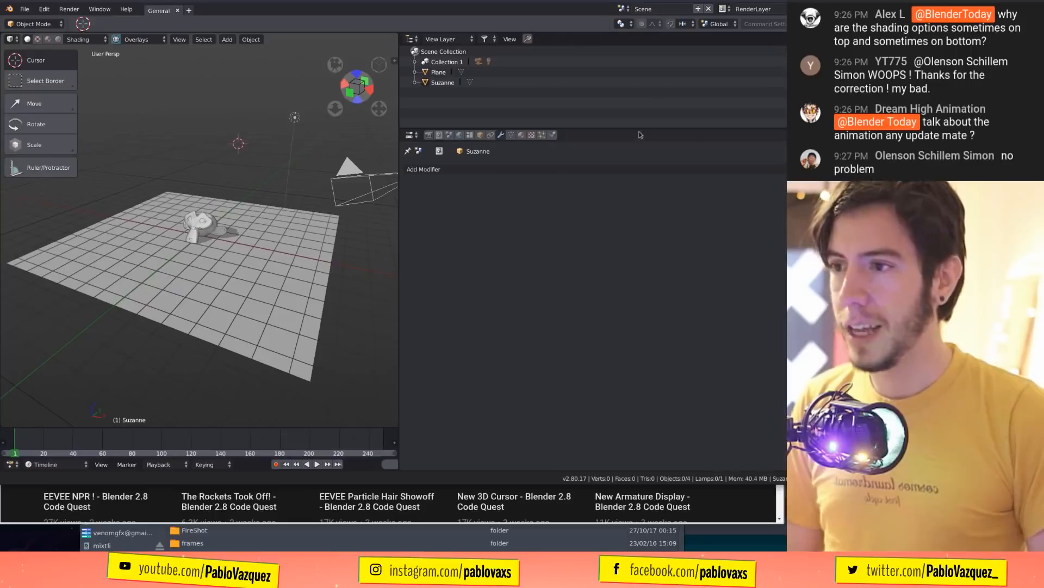
{"action": "left_click_drag", "start_coordinate": [640, 129], "coordinate": [638, 110]}
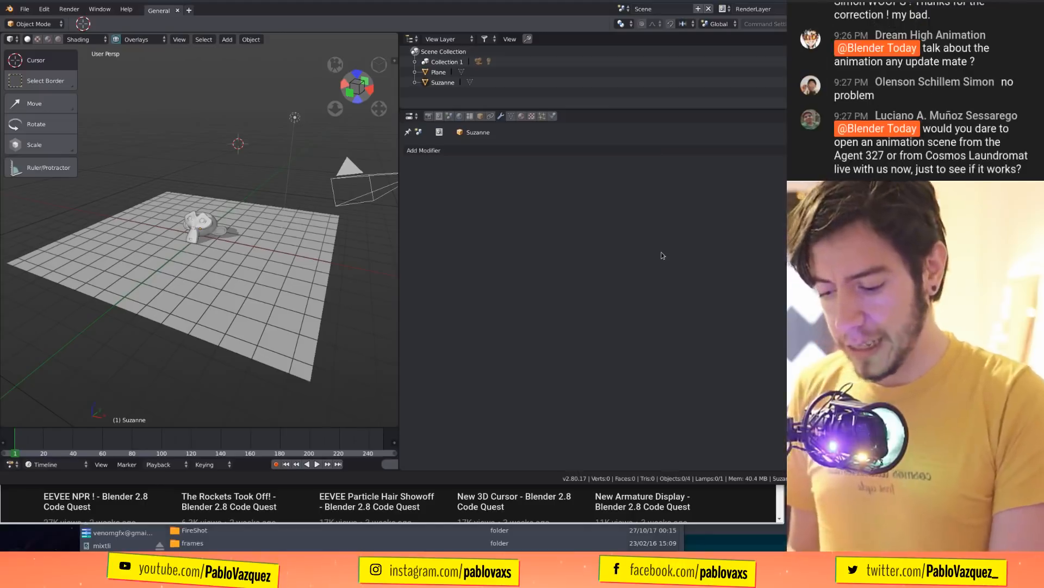
Hide the Properties editor's header with Toggle Header and restore it, twice.
{"action": "right_click", "coordinate": [655, 123]}
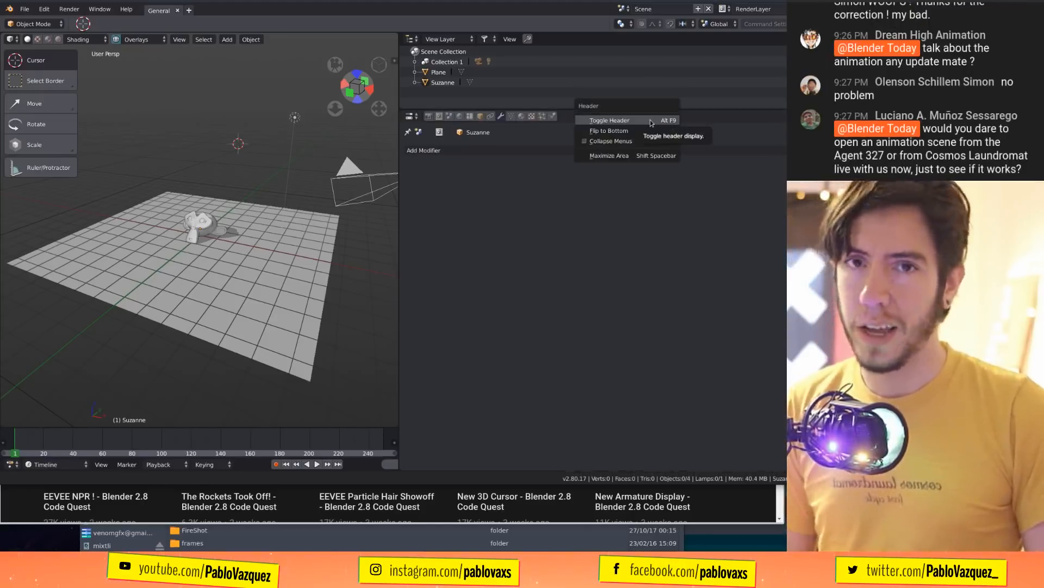
{"action": "left_click", "coordinate": [652, 120]}
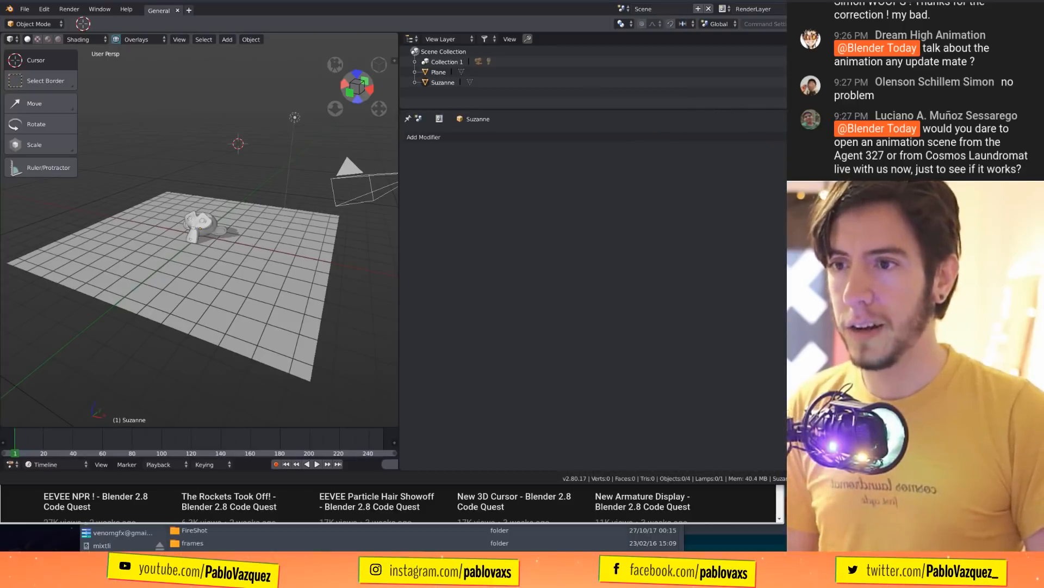
{"action": "key", "text": "alt+F9"}
{"action": "right_click", "coordinate": [676, 124]}
{"action": "left_click", "coordinate": [674, 119]}
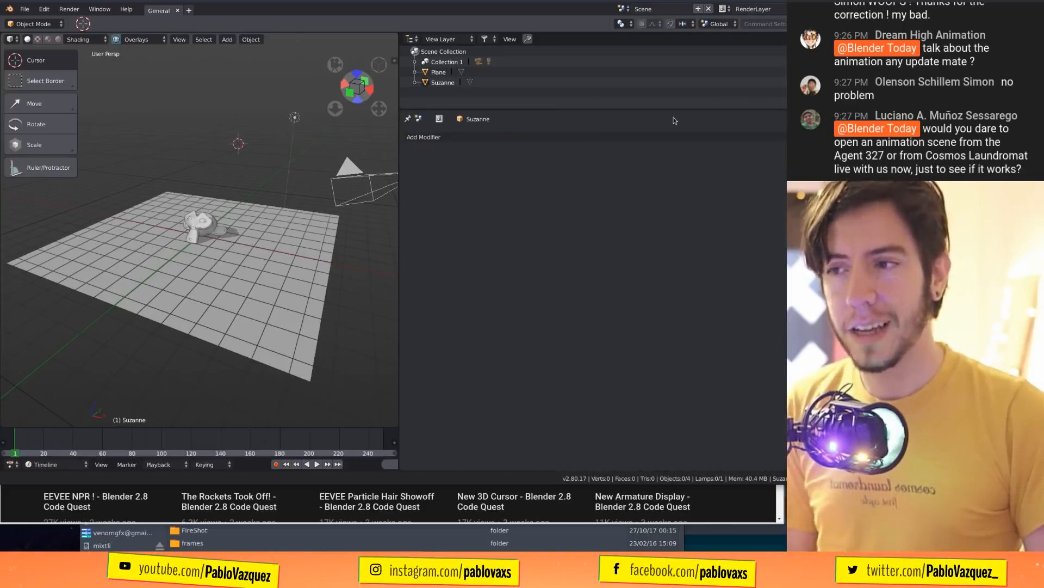
{"action": "key", "text": "alt+F9"}
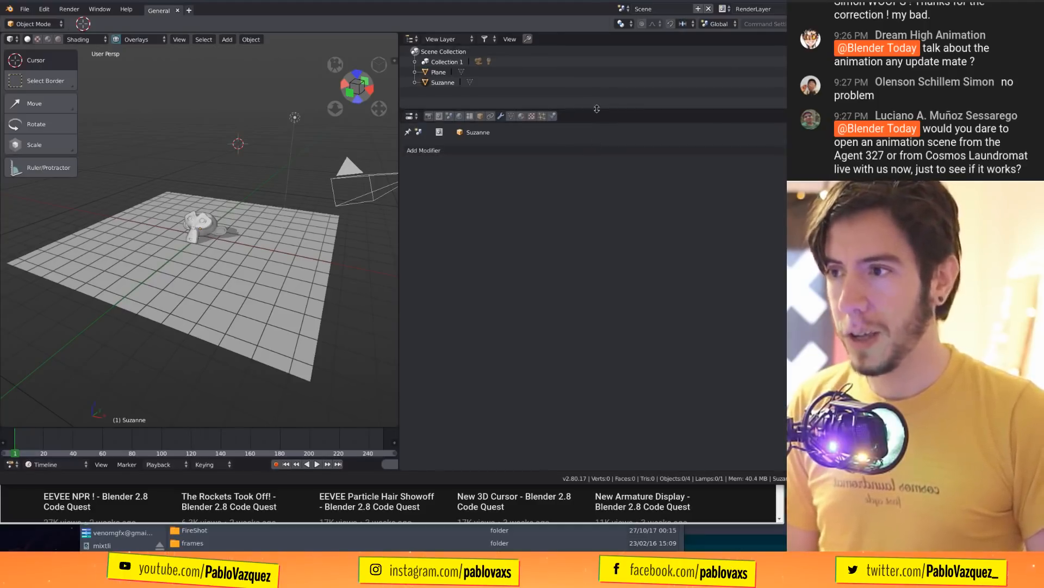
Make the Outliner taller and narrow the Outliner and Properties column in favour of the 3D viewport.
{"action": "left_click_drag", "start_coordinate": [596, 109], "coordinate": [600, 167]}
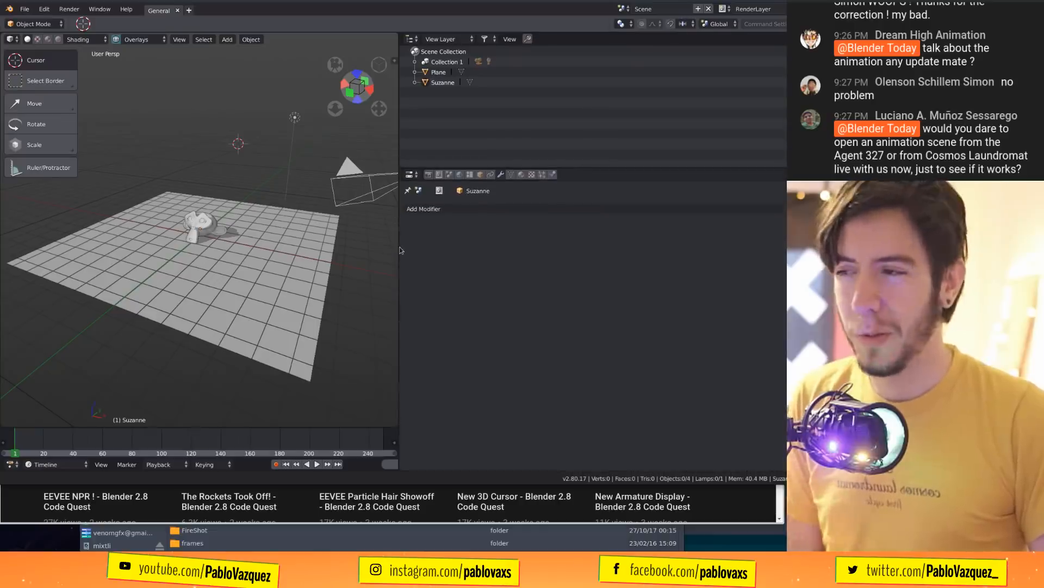
{"action": "left_click_drag", "start_coordinate": [400, 250], "coordinate": [604, 254]}
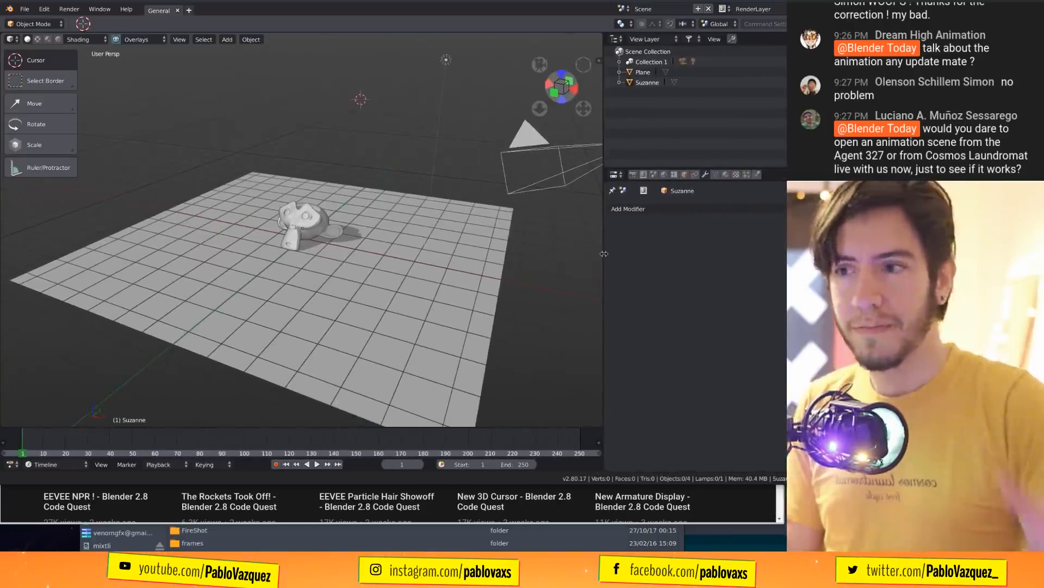
Show the scene's render settings in a slightly narrower Properties editor and collapse the Output panel.
{"action": "left_click", "coordinate": [634, 174]}
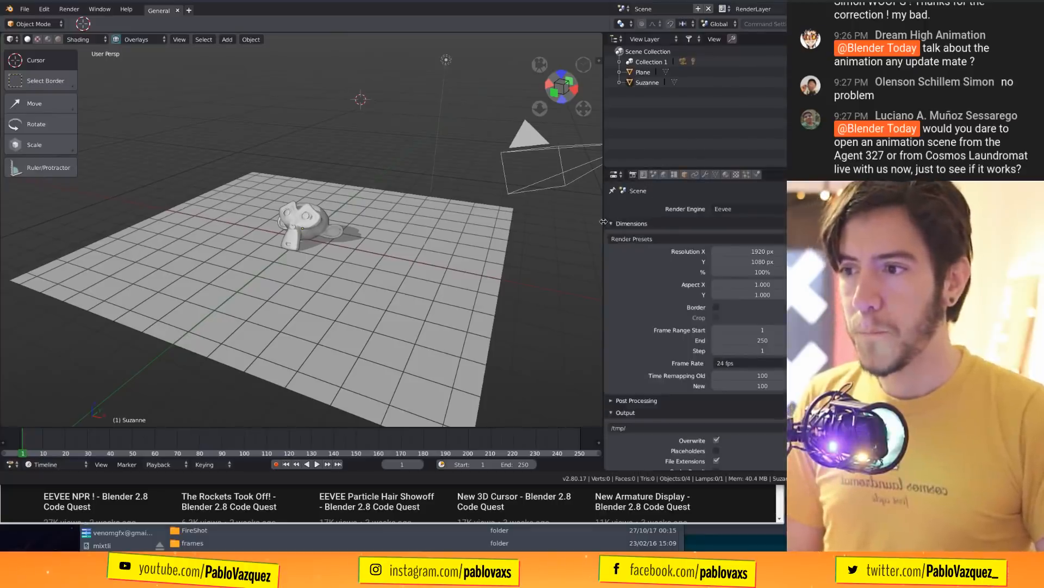
{"action": "left_click_drag", "start_coordinate": [604, 221], "coordinate": [644, 226]}
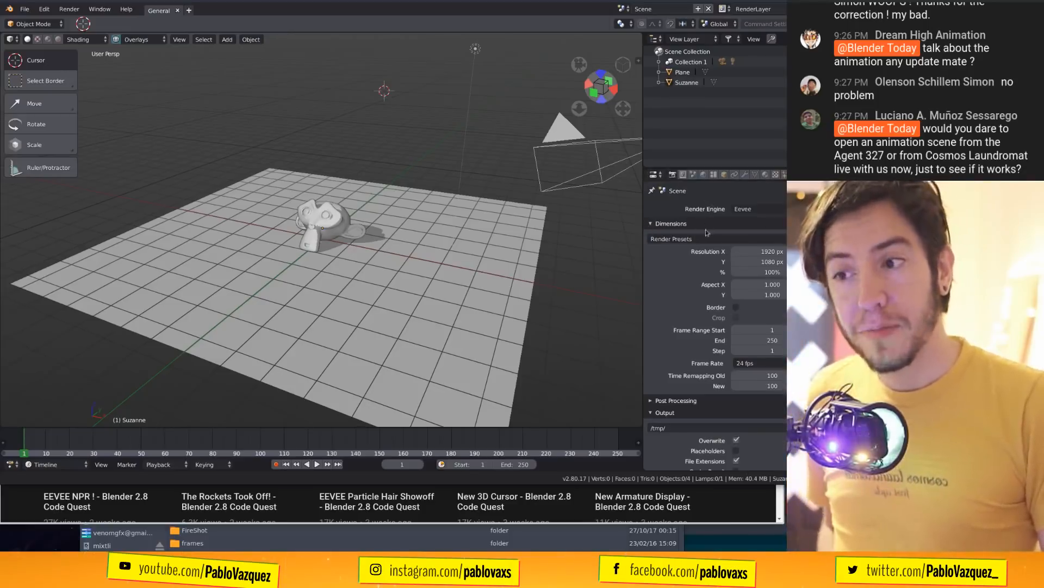
{"action": "left_click", "coordinate": [692, 414]}
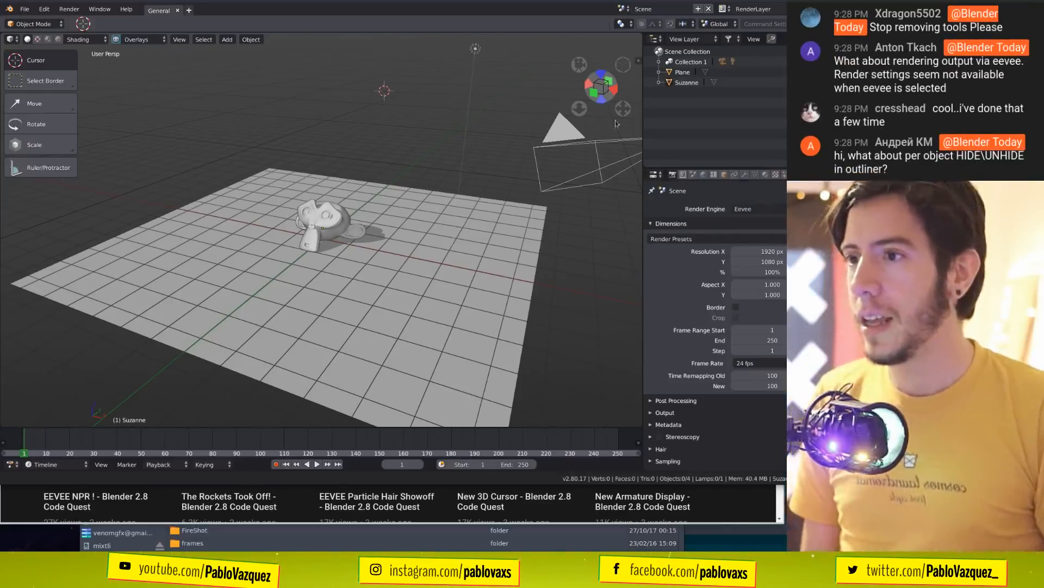
Move the Blender window down the desktop and narrow the Properties editor so its header icons are cut off.
{"action": "left_click_drag", "start_coordinate": [615, 120], "coordinate": [616, 152], "text": "alt"}
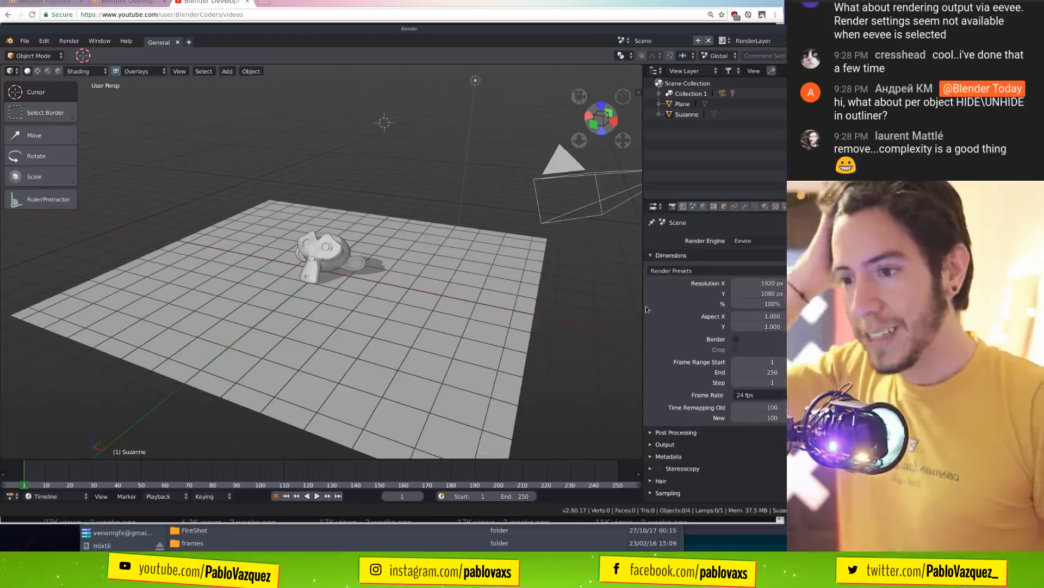
{"action": "left_click_drag", "start_coordinate": [642, 303], "coordinate": [679, 313]}
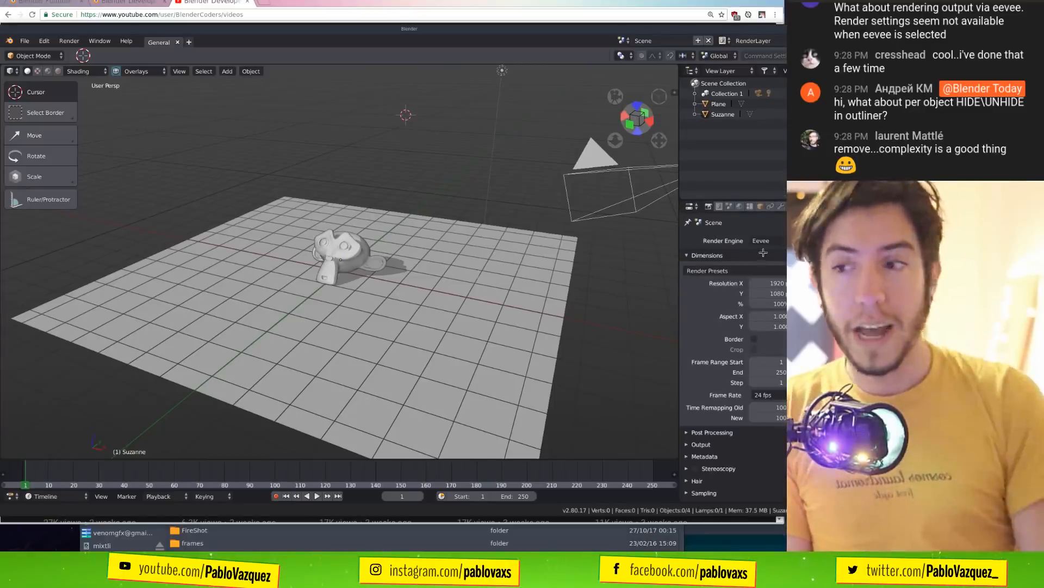
{"action": "middle_click_drag", "start_coordinate": [416, 313], "coordinate": [473, 309]}
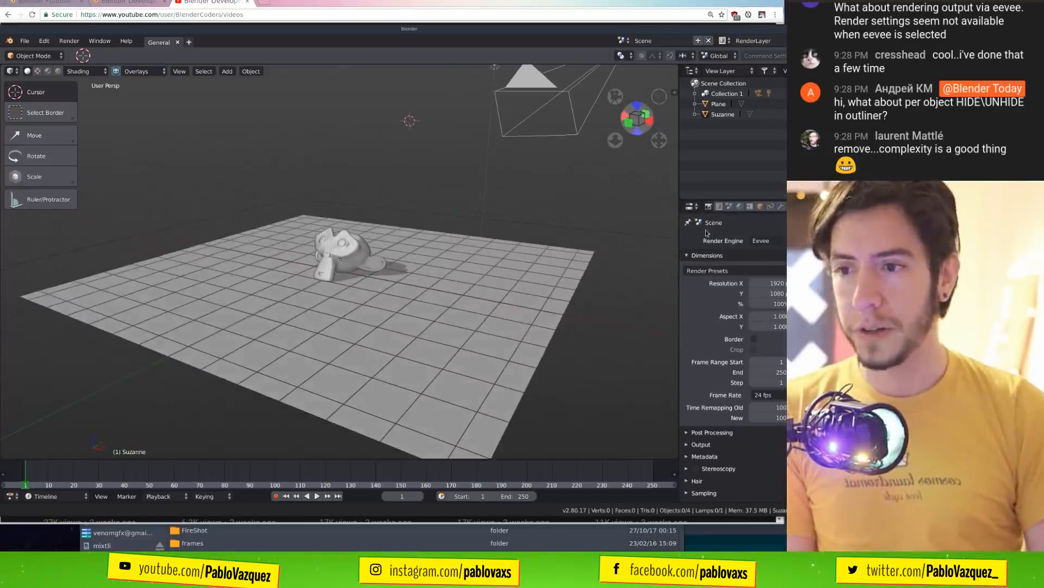
Slide the Properties editor's header sideways and back to view its hidden icons.
{"action": "scroll", "coordinate": [732, 206], "scroll_direction": "down", "scroll_amount": 3}
{"action": "middle_click_drag", "start_coordinate": [719, 194], "coordinate": [776, 210]}
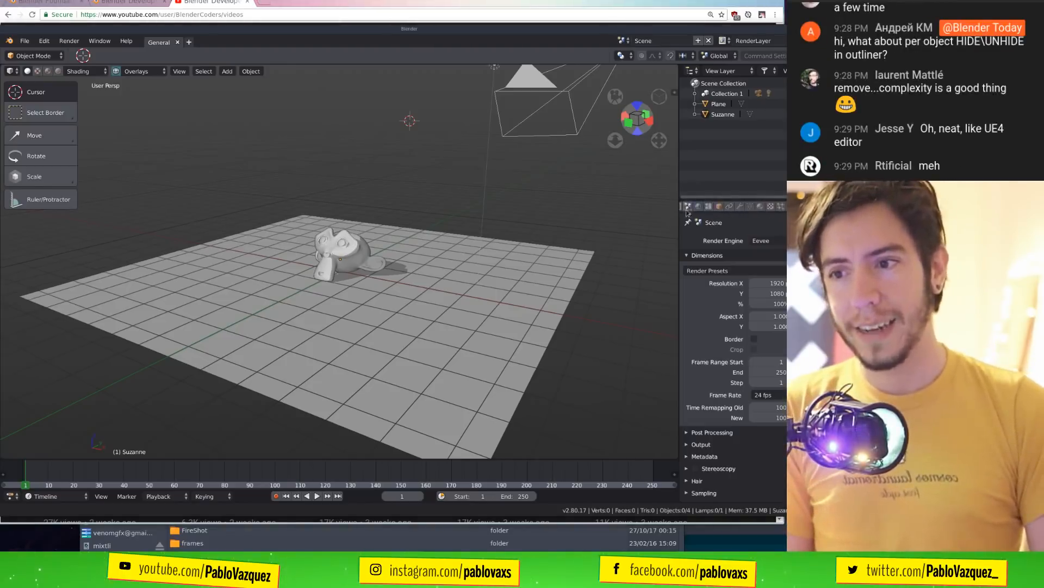
{"action": "middle_click_drag", "start_coordinate": [687, 208], "coordinate": [682, 208]}
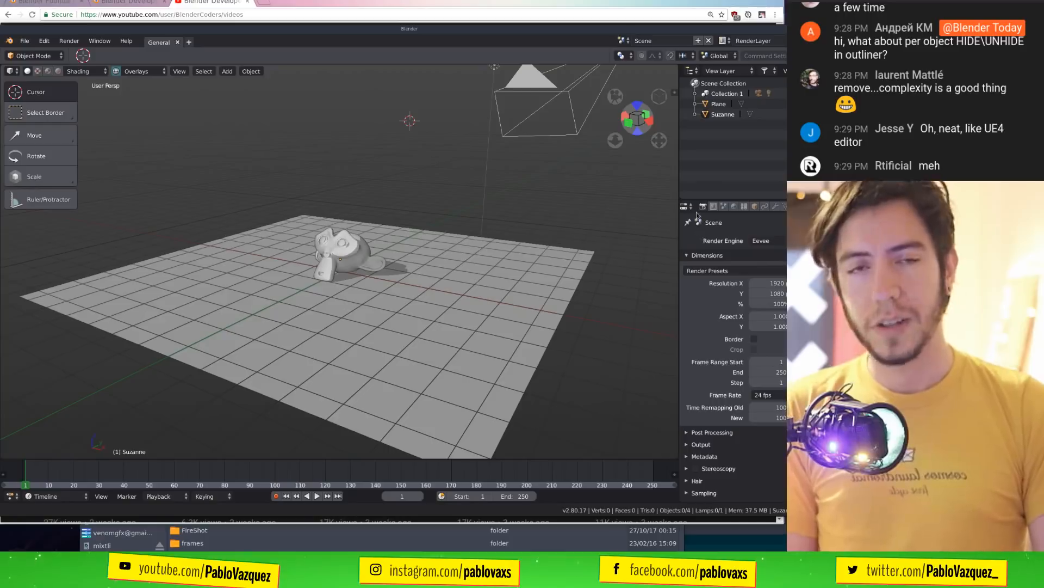
Widen the Properties editor slightly and select the plane and then the lamp to compare the tabs in its header.
{"action": "left_click_drag", "start_coordinate": [678, 249], "coordinate": [665, 245]}
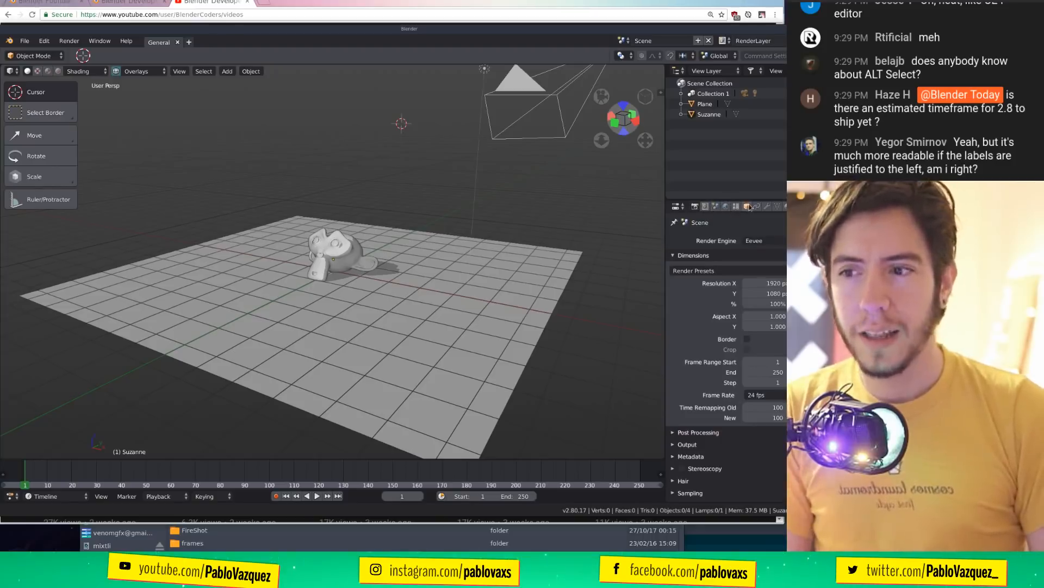
{"action": "scroll", "coordinate": [753, 208], "scroll_direction": "down", "scroll_amount": 1}
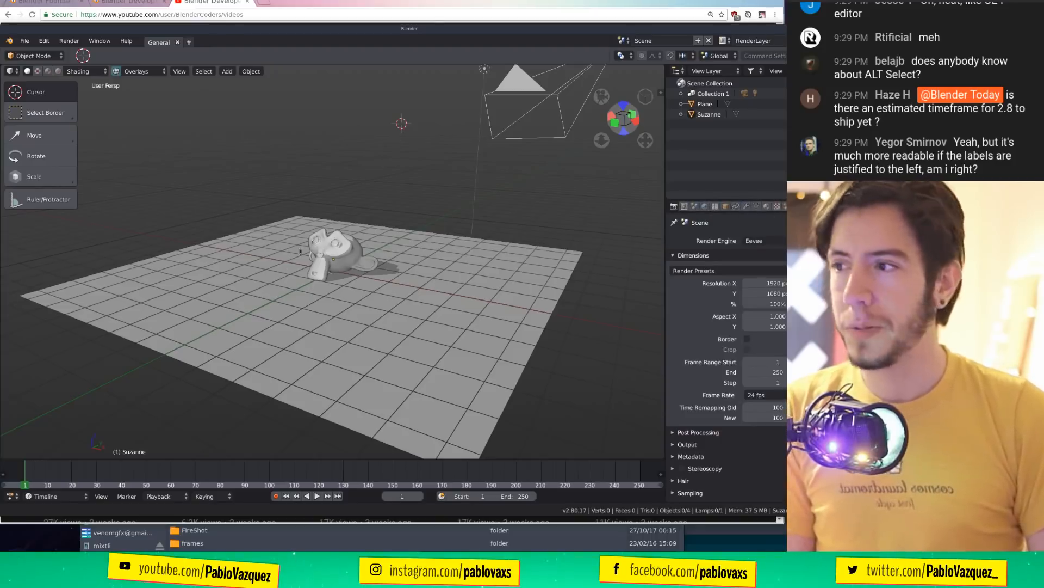
{"action": "left_click", "coordinate": [366, 260]}
{"action": "left_click", "coordinate": [476, 336]}
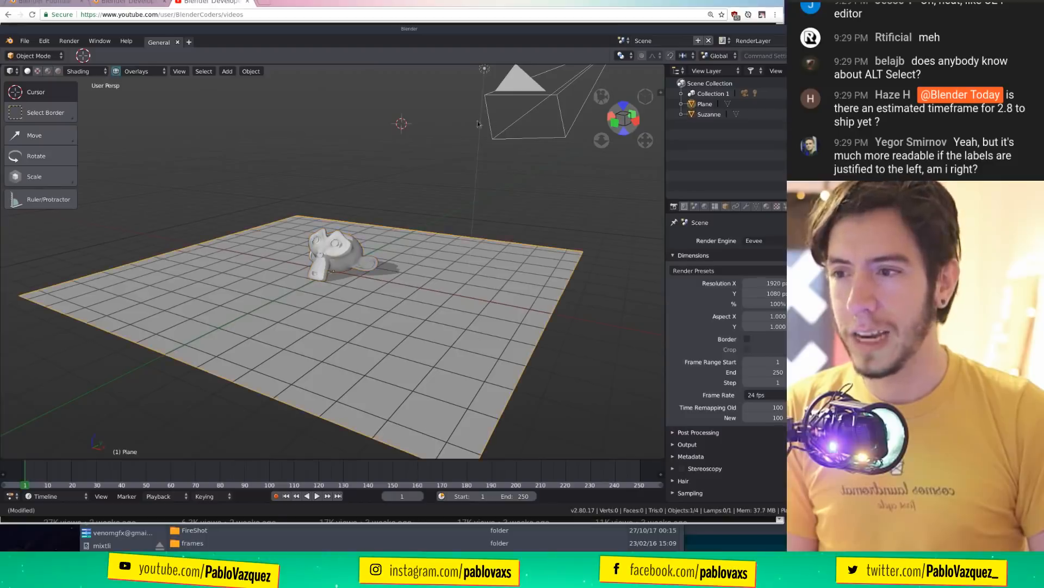
{"action": "left_click", "coordinate": [484, 69]}
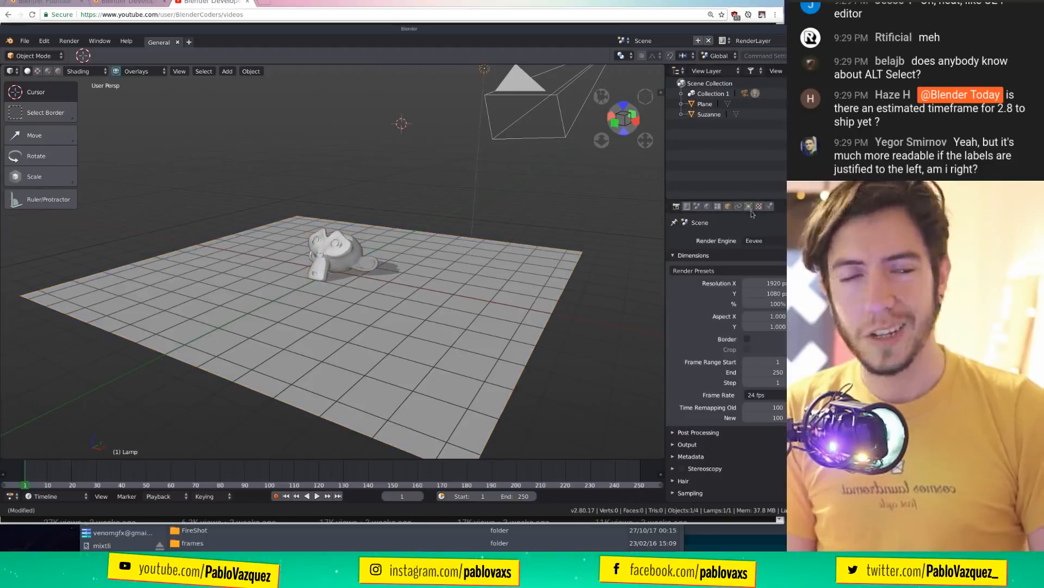
{"action": "scroll", "coordinate": [340, 200], "scroll_direction": "down", "scroll_amount": 3}
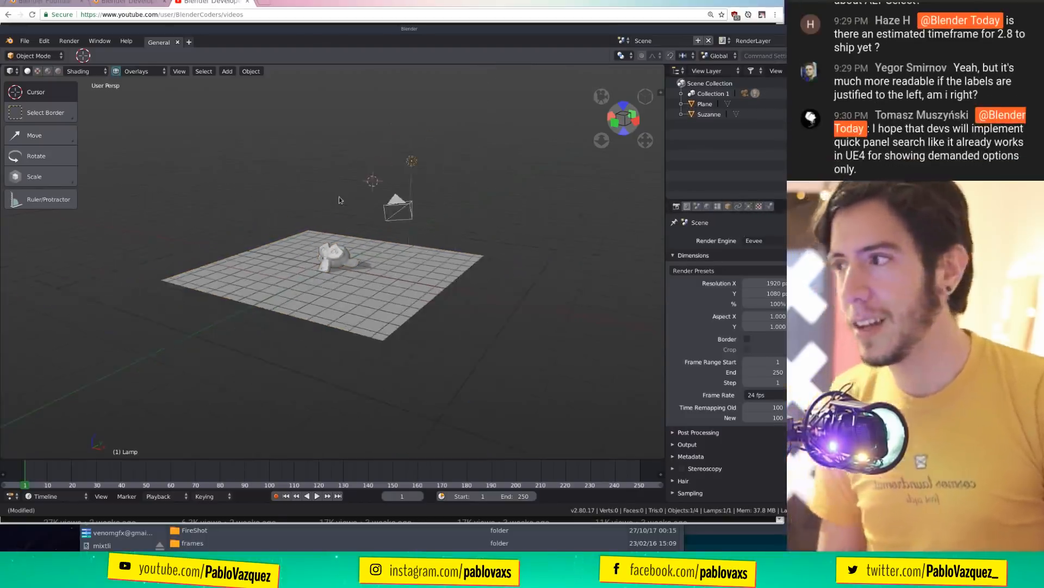
Shrink the Blender window in width and height so the whole Properties editor fits within the visible desktop.
{"action": "scroll", "coordinate": [339, 200], "scroll_direction": "up", "scroll_amount": 2}
{"action": "mouse_move", "coordinate": [340, 147]}
{"action": "left_mouse_down", "text": "alt"}
{"action": "mouse_move", "coordinate": [347, 155]}
{"action": "mouse_move", "coordinate": [339, 147]}
{"action": "left_mouse_up", "text": "alt"}
{"action": "right_click_drag", "start_coordinate": [714, 254], "coordinate": [673, 240], "text": "alt"}
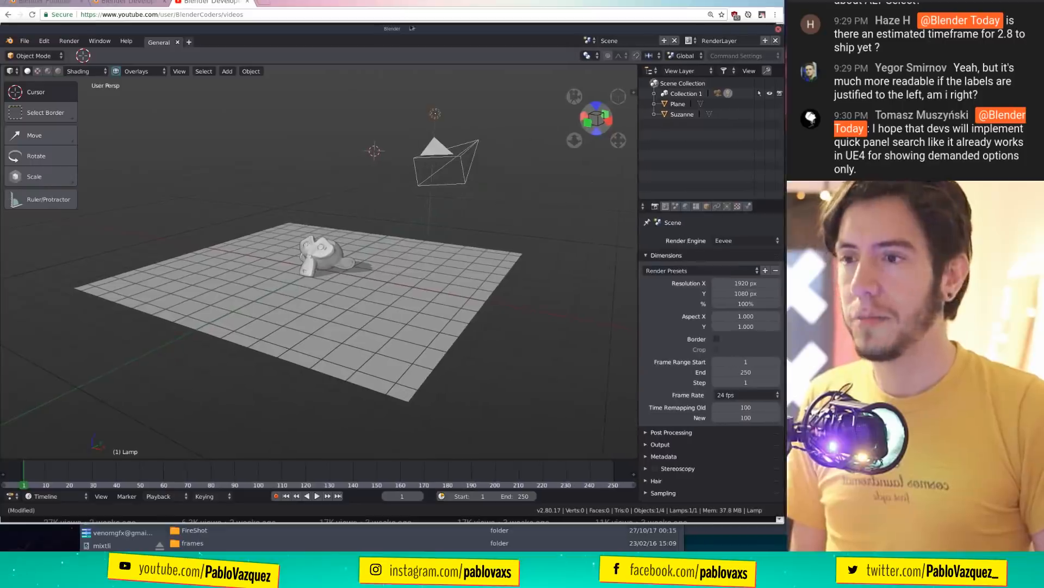
{"action": "left_click", "coordinate": [407, 3]}
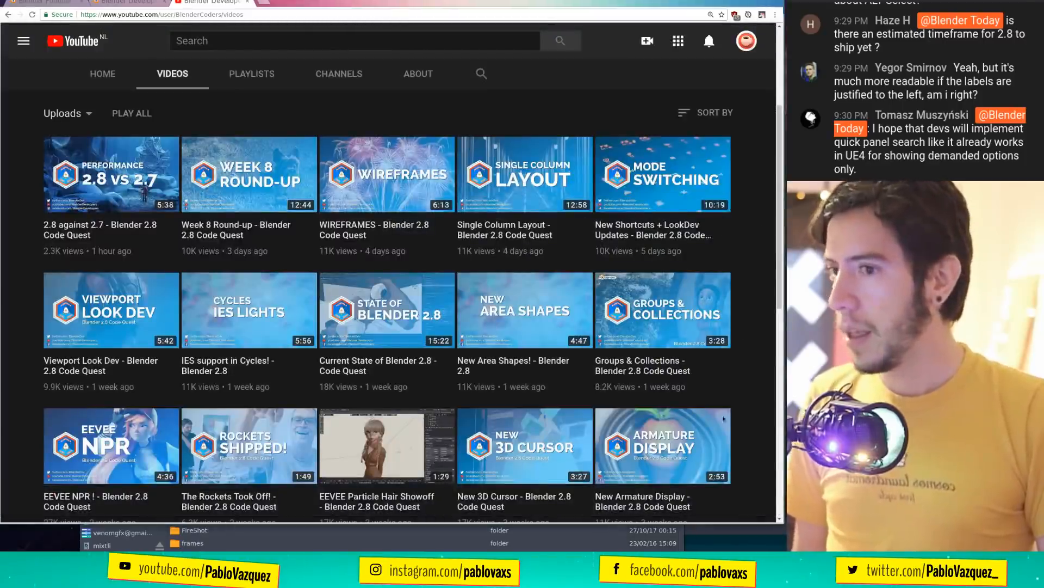
{"action": "right_click_drag", "start_coordinate": [490, 490], "coordinate": [486, 415], "text": "alt"}
Scrub the timeline to frame 134 and back to frame 87, and return to the first frame.
{"action": "left_click", "coordinate": [339, 480]}
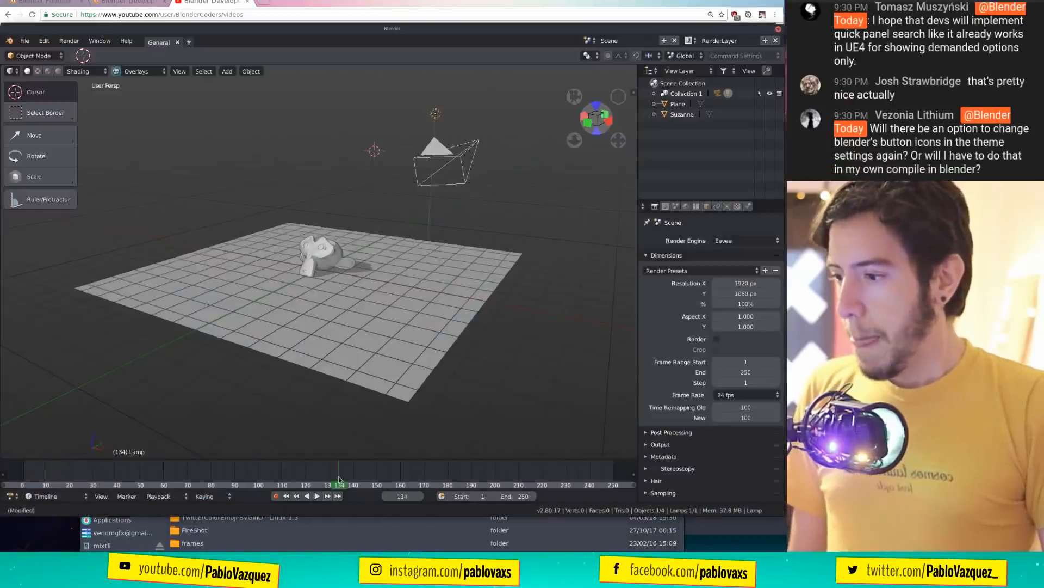
{"action": "left_click_drag", "start_coordinate": [339, 481], "coordinate": [228, 481]}
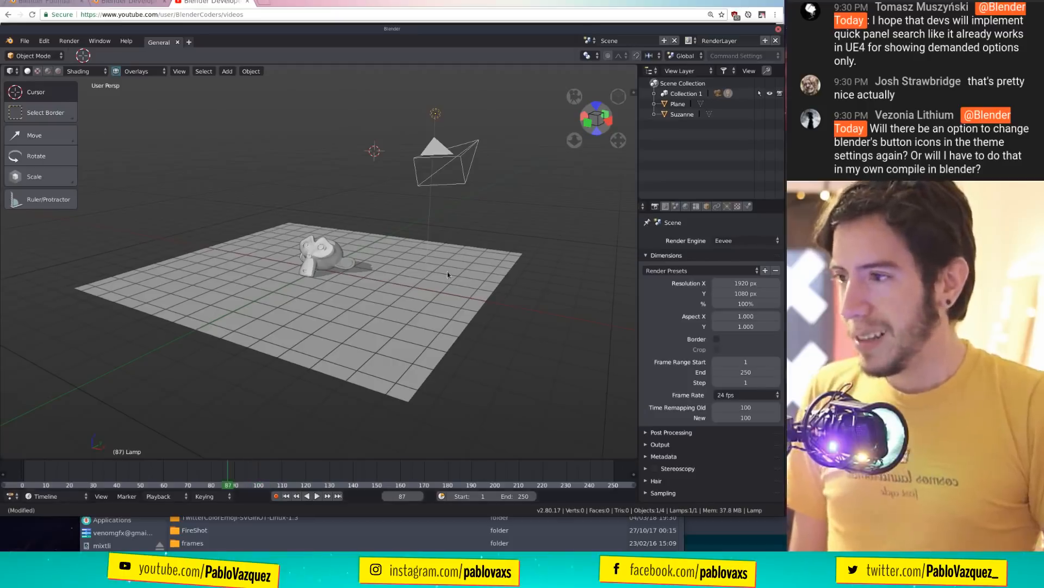
{"action": "key", "text": "shift+Left"}
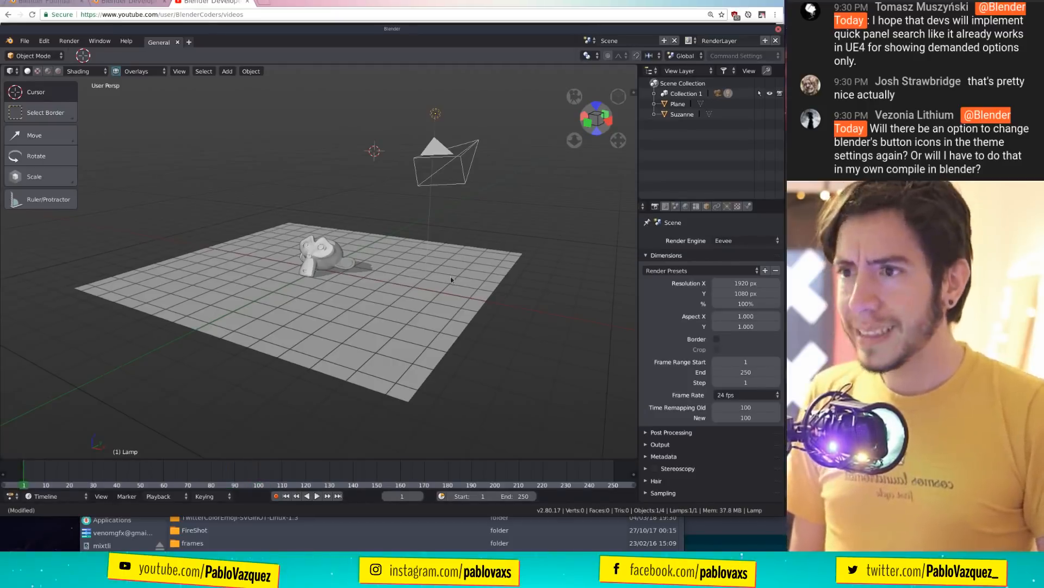
Select Suzanne and then the lamp, and open the Move to Collection options for the lamp.
{"action": "left_click", "coordinate": [682, 114]}
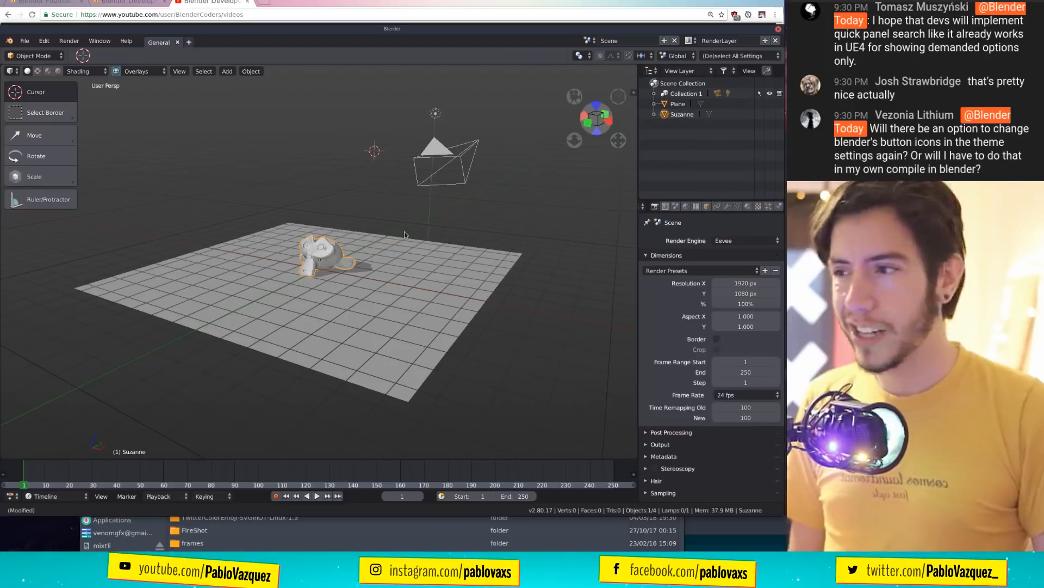
{"action": "key", "text": "m"}
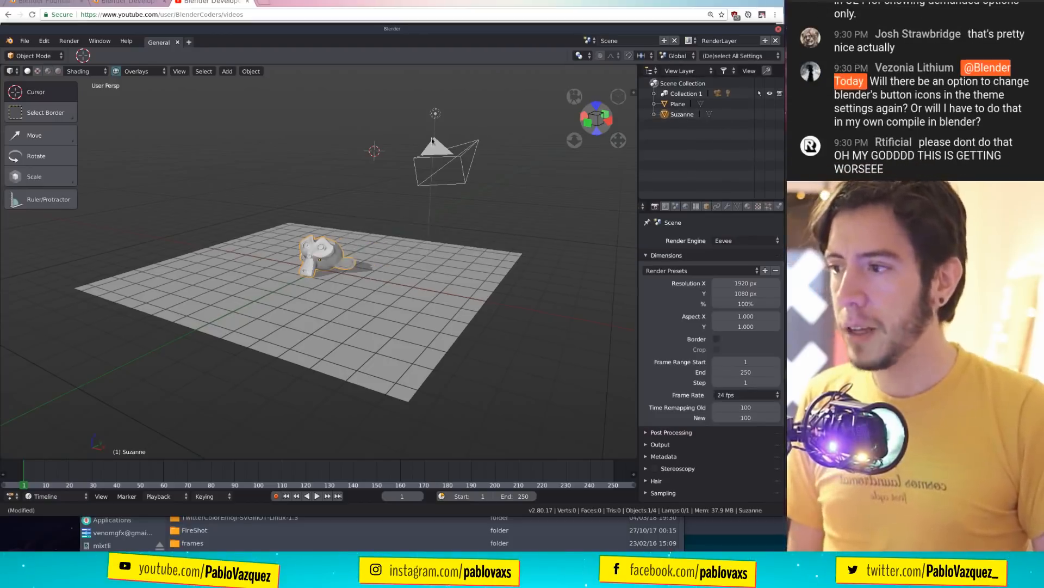
{"action": "right_click", "coordinate": [445, 106]}
{"action": "scroll", "coordinate": [422, 218], "scroll_direction": "down", "scroll_amount": 3}
{"action": "middle_click_drag", "start_coordinate": [400, 214], "coordinate": [424, 218]}
{"action": "key", "text": "space"}
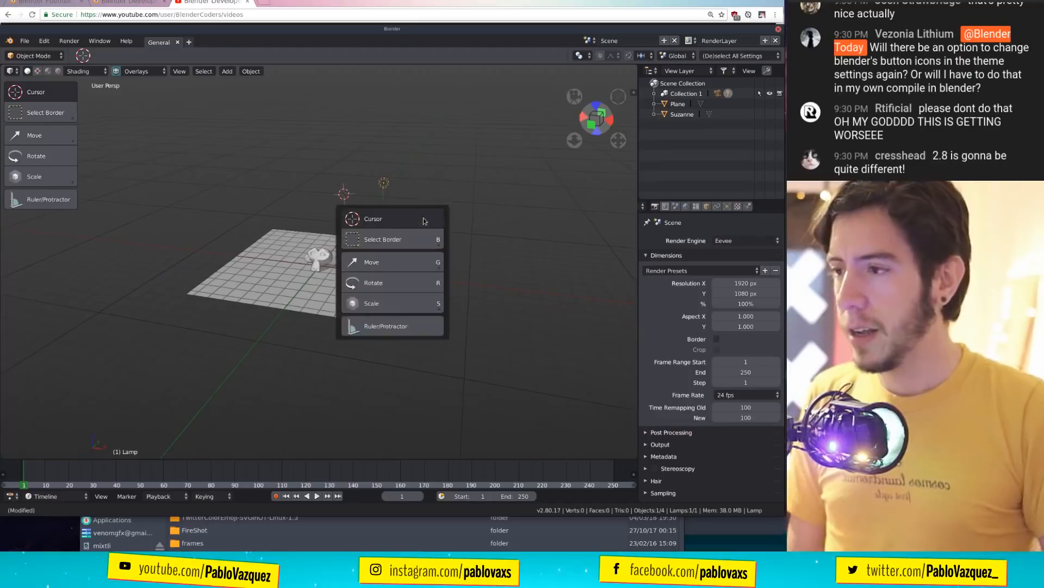
{"action": "key", "text": "Escape"}
{"action": "key", "text": "m"}
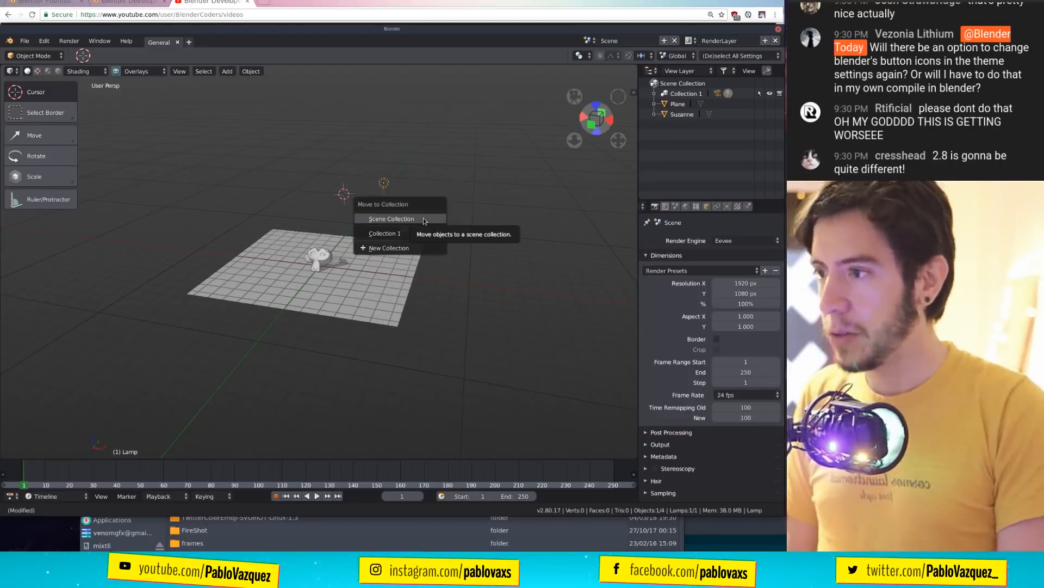
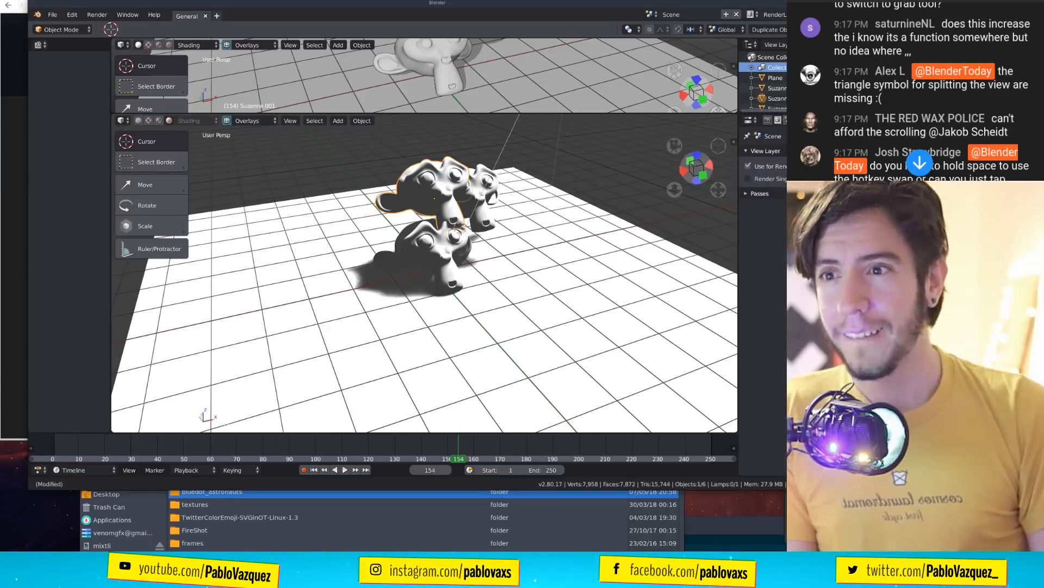
Lower the border between the two stacked 3D viewports and try the Split Area option on the lower one.
{"action": "left_click_drag", "start_coordinate": [780, 113], "coordinate": [780, 192]}
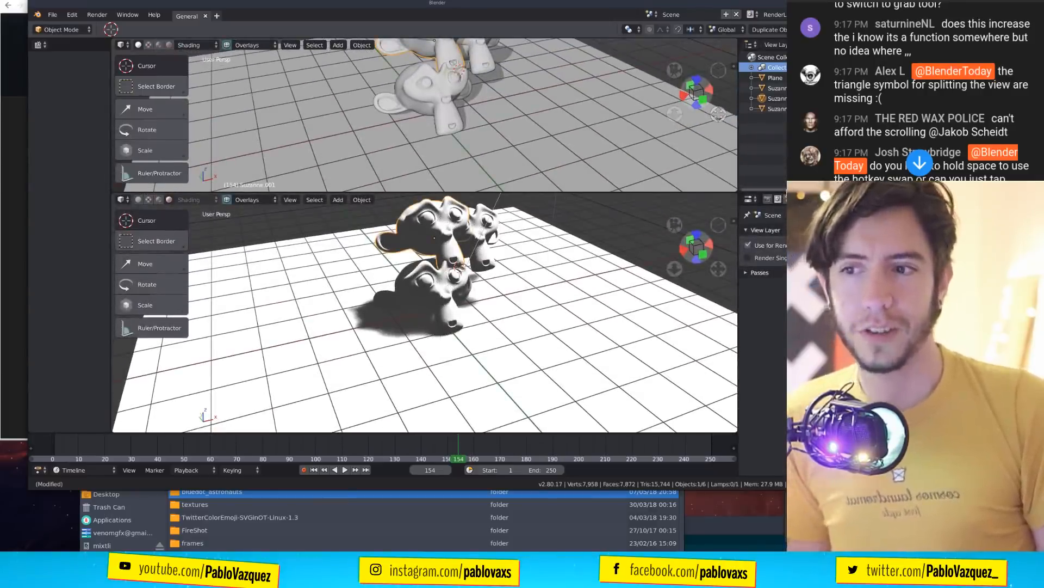
{"action": "left_click_drag", "start_coordinate": [780, 191], "coordinate": [780, 152]}
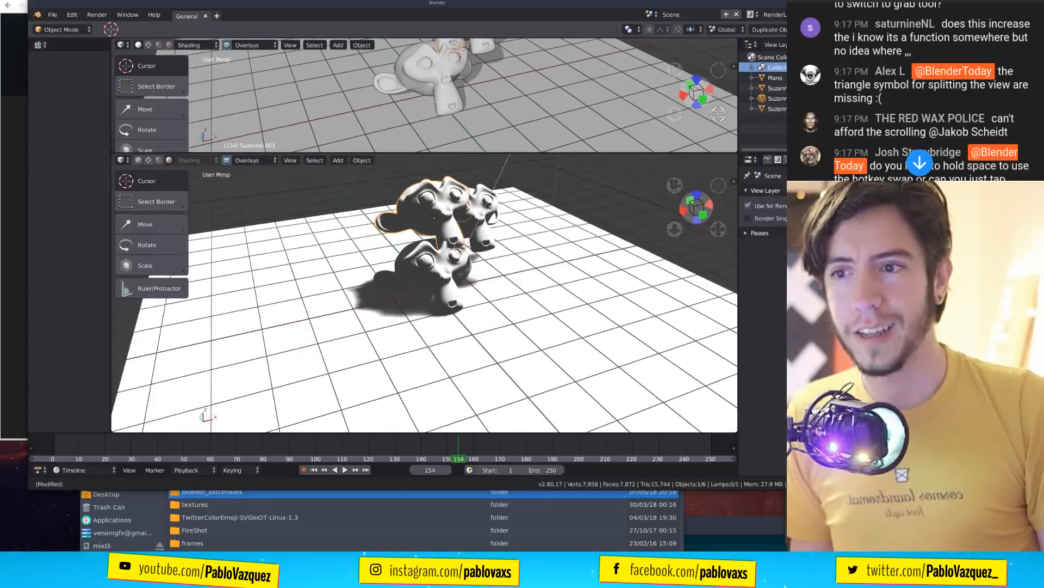
{"action": "right_click", "coordinate": [738, 240]}
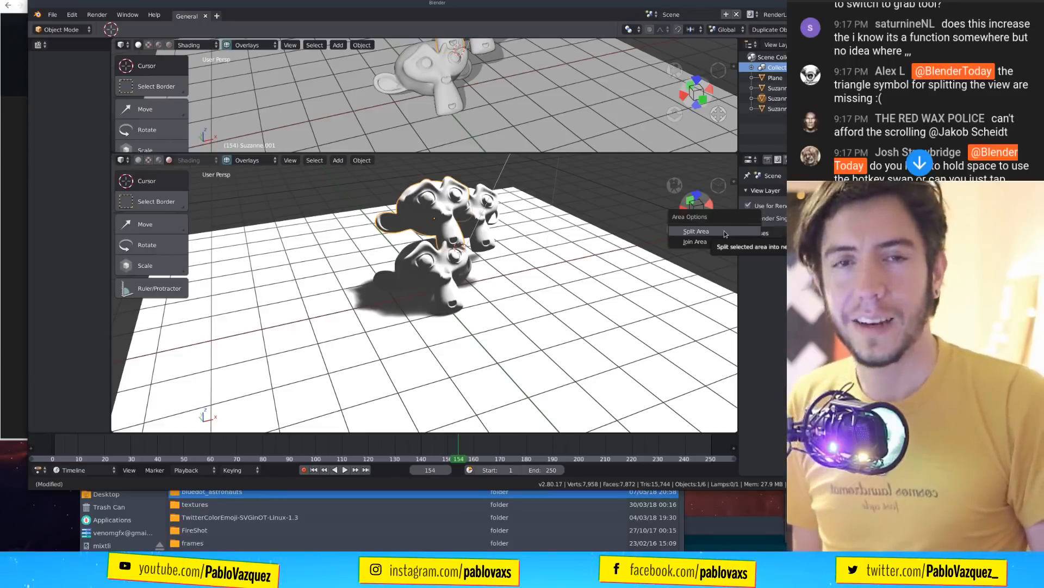
{"action": "left_click", "coordinate": [725, 230]}
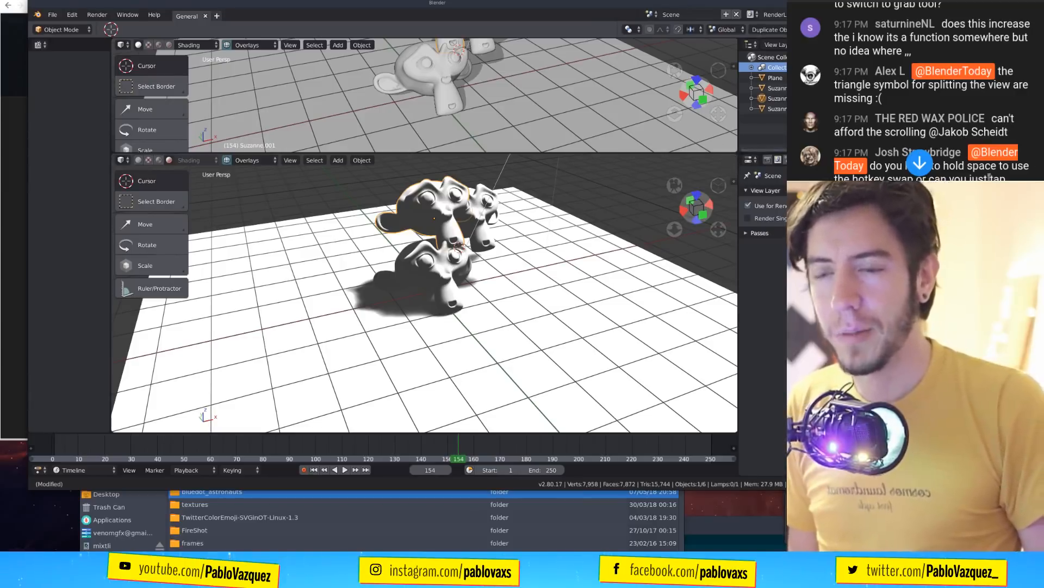
Open the Interface user preferences, toggle the Show Layout Widgets option off and on, and close the preferences.
{"action": "key", "text": "ctrl+alt+u"}
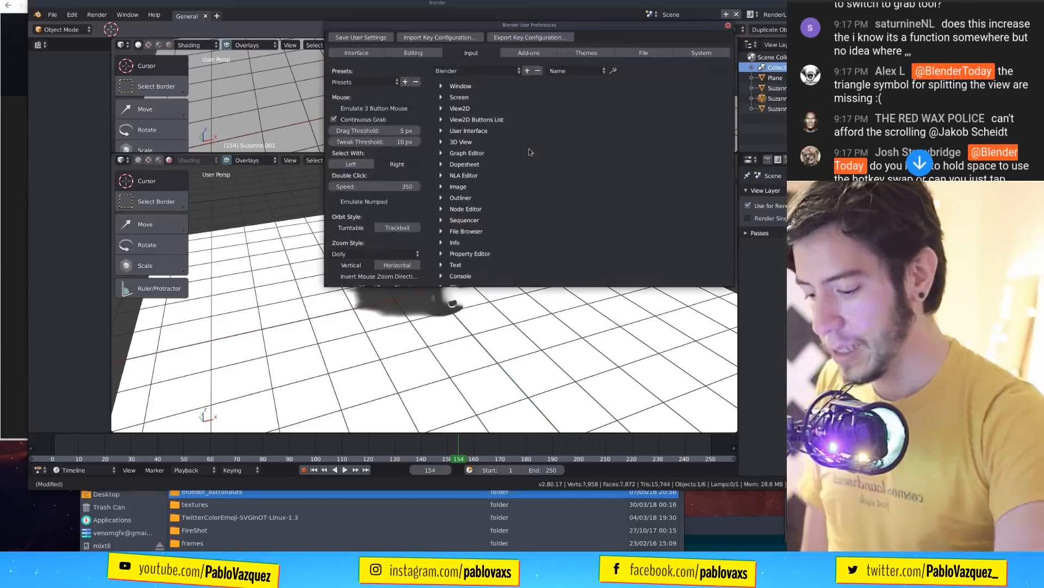
{"action": "left_click", "coordinate": [368, 53]}
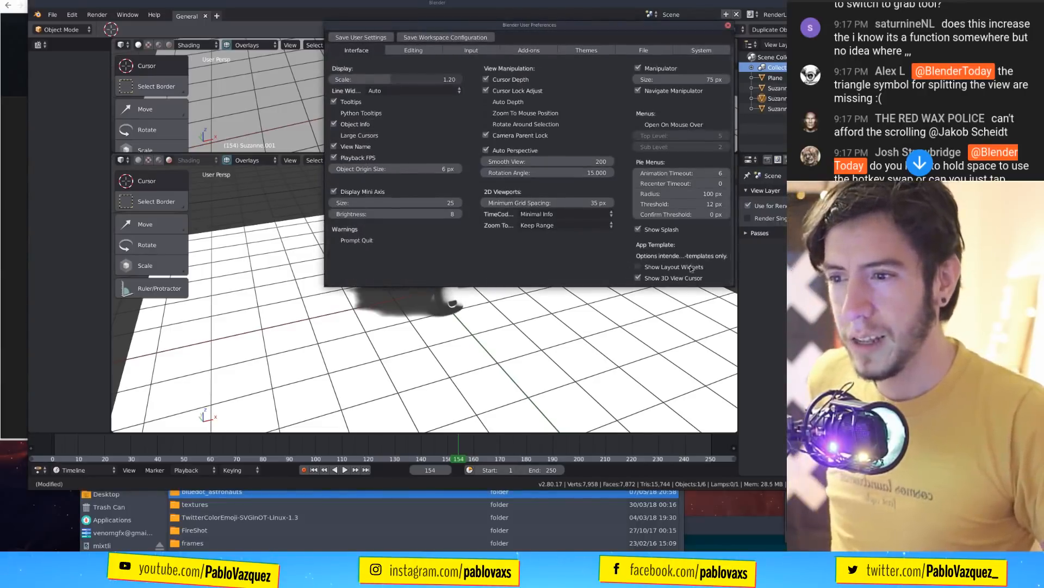
{"action": "left_click_drag", "start_coordinate": [536, 27], "coordinate": [425, 70]}
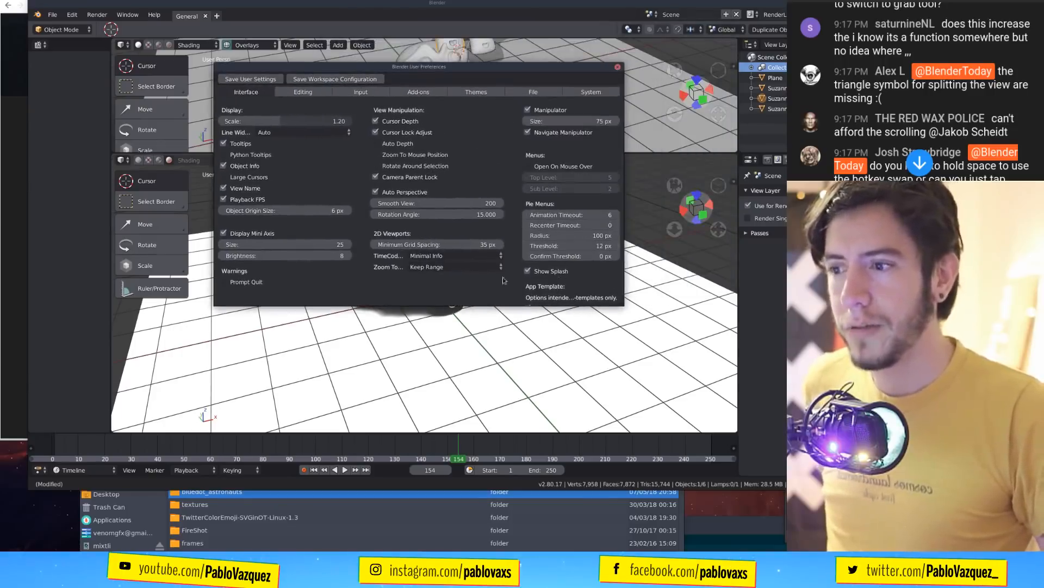
{"action": "scroll", "coordinate": [570, 292], "scroll_direction": "down", "scroll_amount": 1}
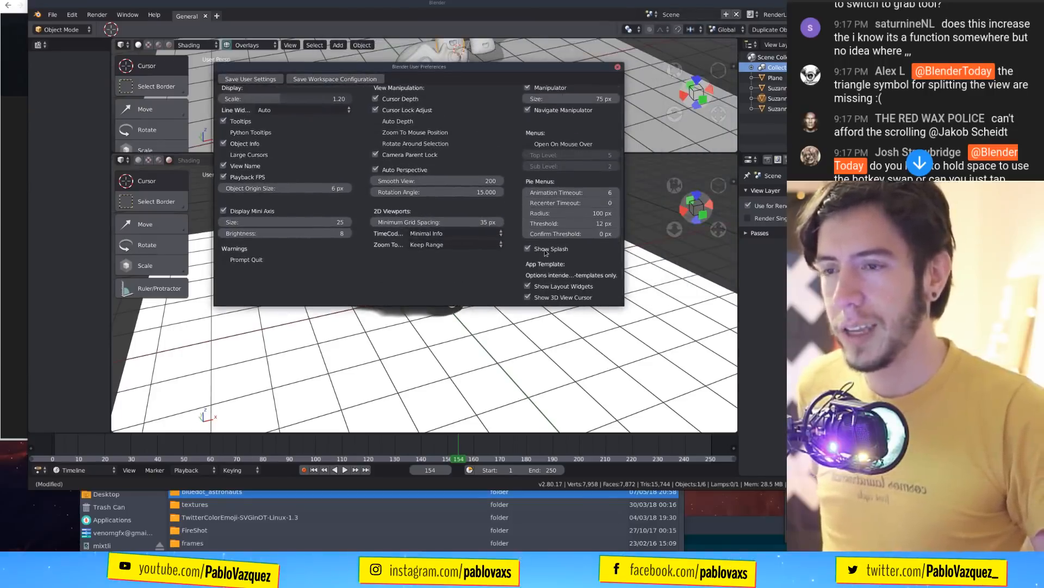
{"action": "left_click", "coordinate": [584, 287]}
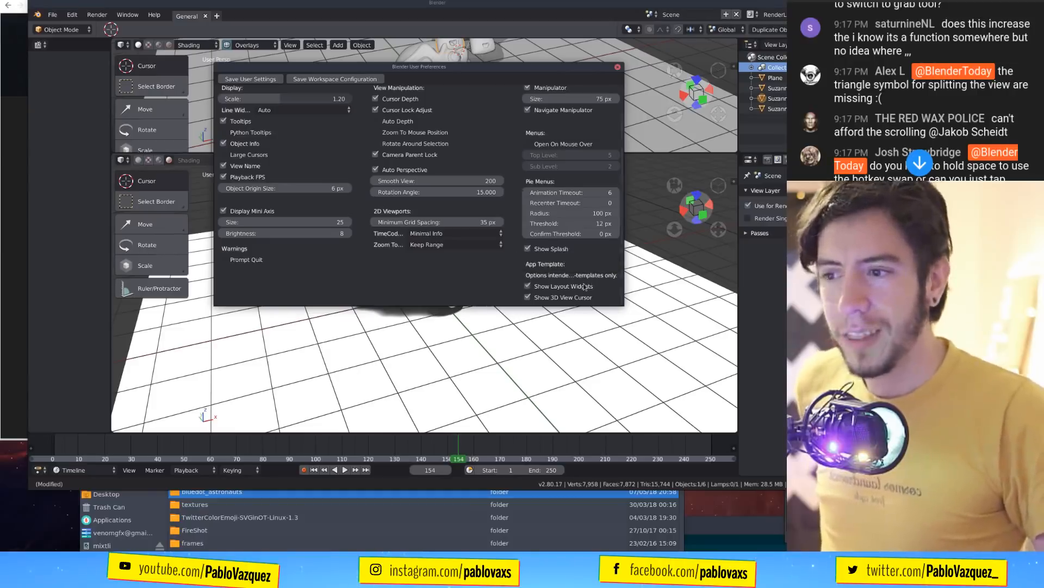
{"action": "left_click", "coordinate": [585, 286]}
{"action": "left_click", "coordinate": [617, 67]}
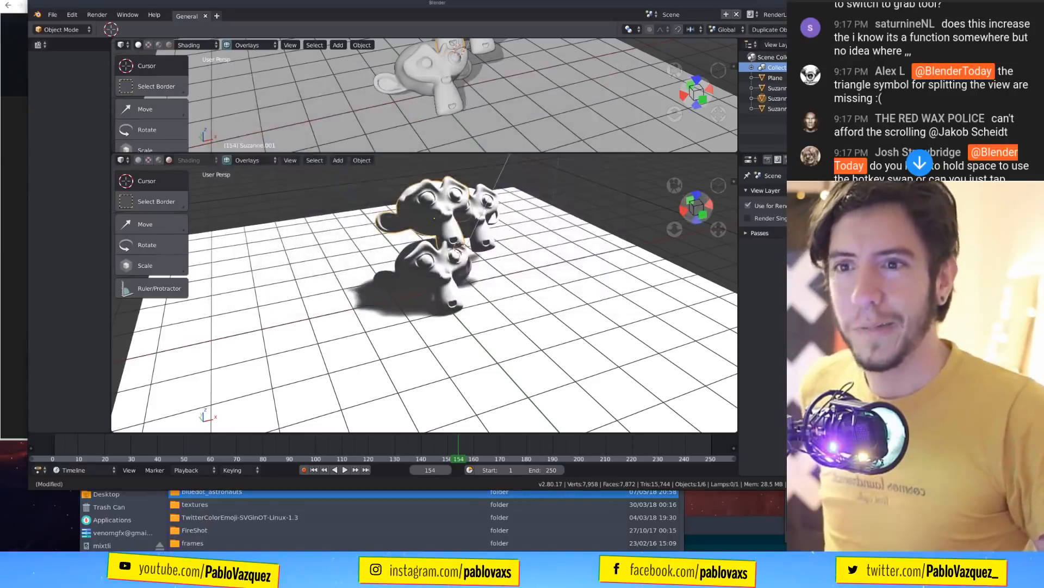
Switch the active tool back and forth between Move and Select Border through the pop-up toolbar, ending on Select Border.
{"action": "scroll", "coordinate": [985, 137], "scroll_direction": "down", "scroll_amount": 1}
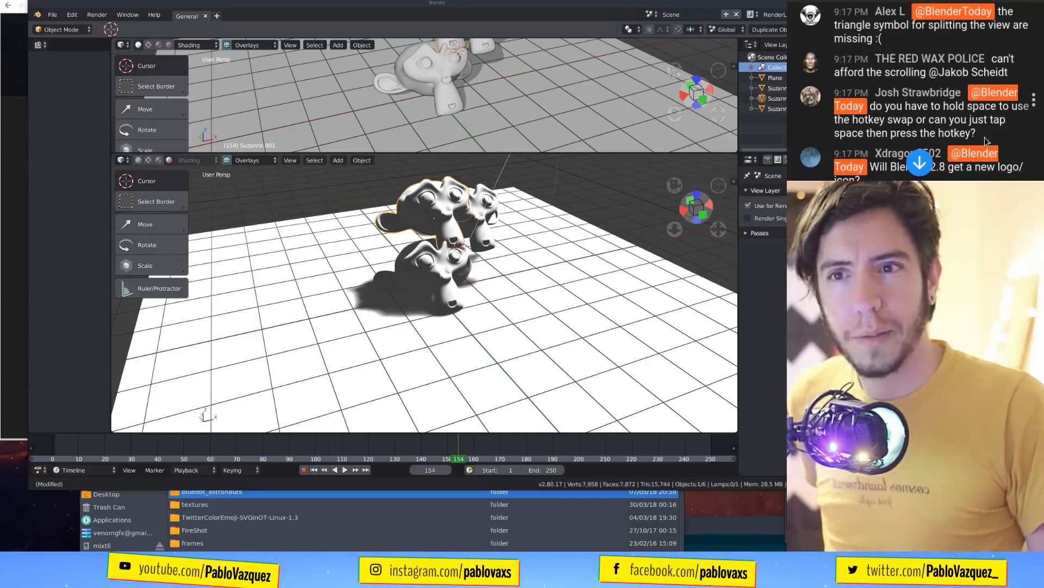
{"action": "key", "text": "space"}
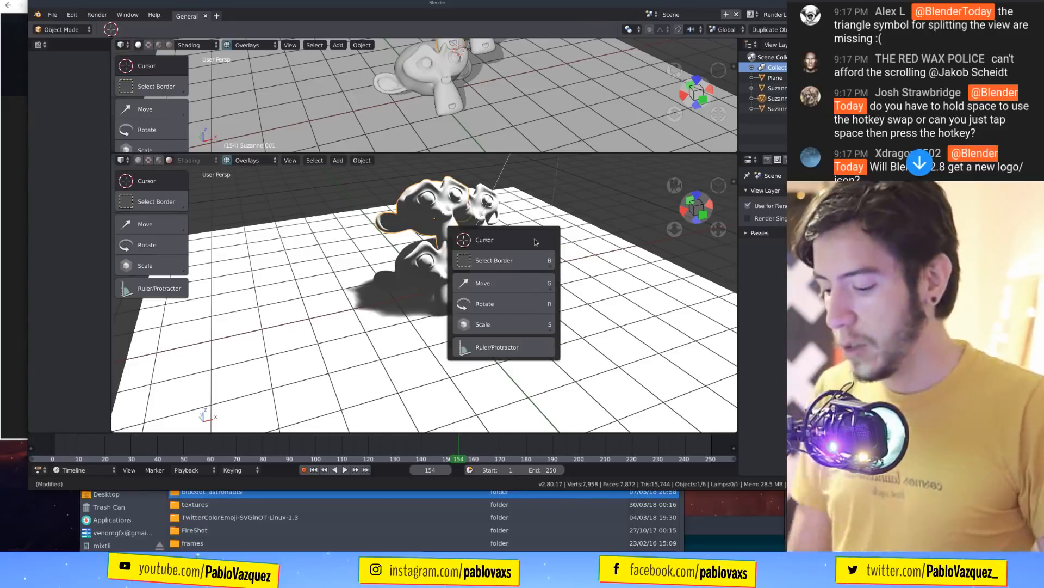
{"action": "key", "text": "g"}
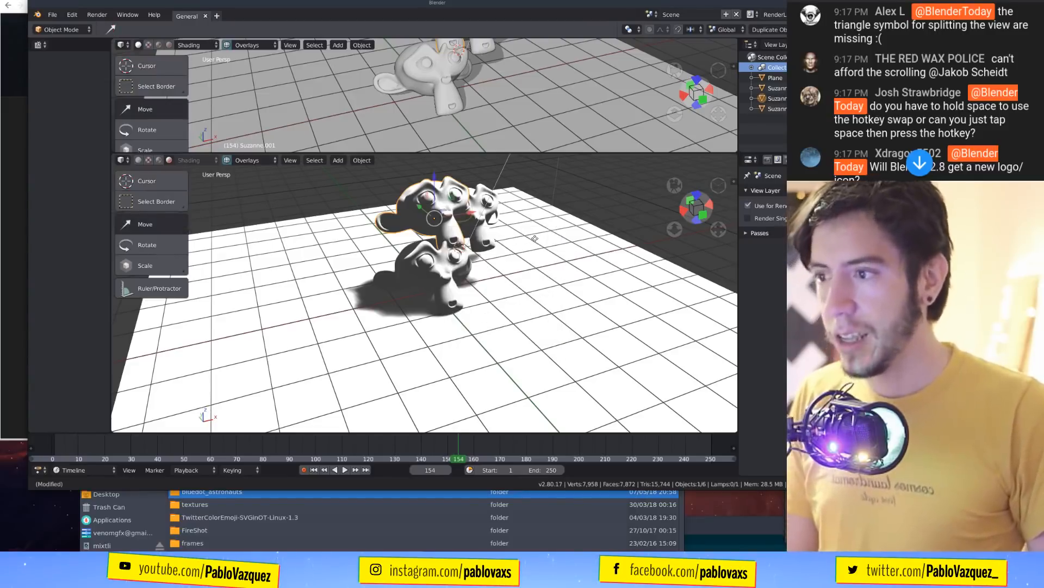
{"action": "key", "text": "space"}
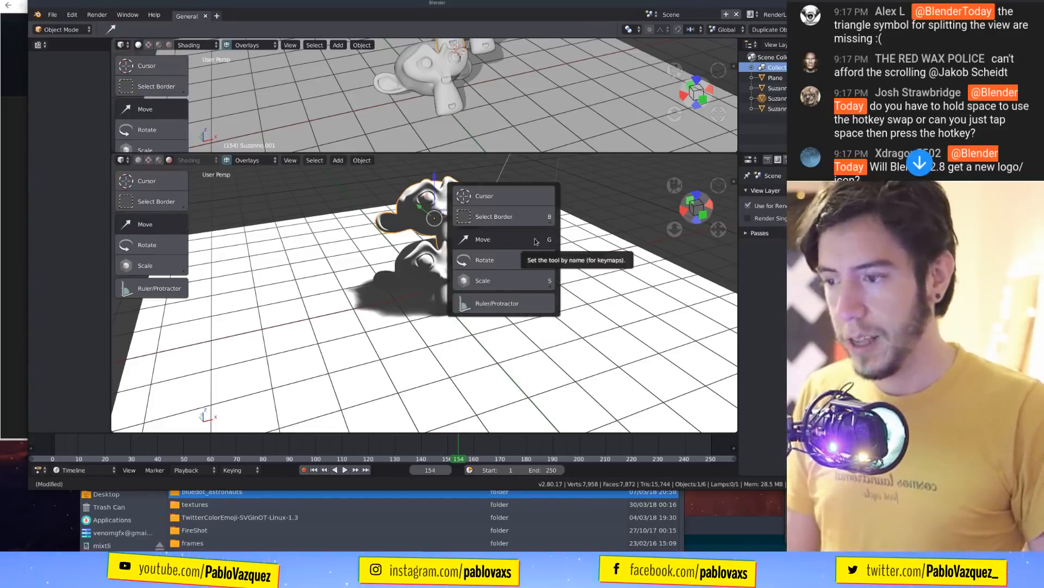
{"action": "key", "text": "b"}
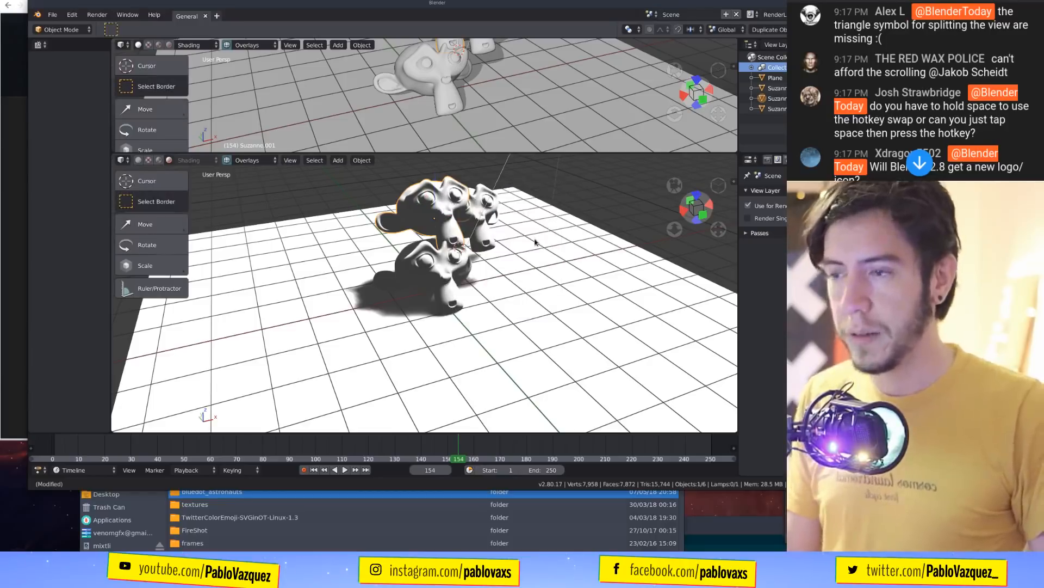
{"action": "key", "text": "space"}
{"action": "key", "text": "g"}
{"action": "key", "text": "space"}
{"action": "key", "text": "b"}
{"action": "key", "text": "space"}
{"action": "key", "text": "g"}
{"action": "key", "text": "space"}
{"action": "key", "text": "b"}
{"action": "key", "text": "space"}
{"action": "key", "text": "g"}
{"action": "key", "text": "space"}
{"action": "key", "text": "b"}
Show the transform sidebar in the lower 3D viewport, and open and cancel the Open Blender File browser.
{"action": "key", "text": "n"}
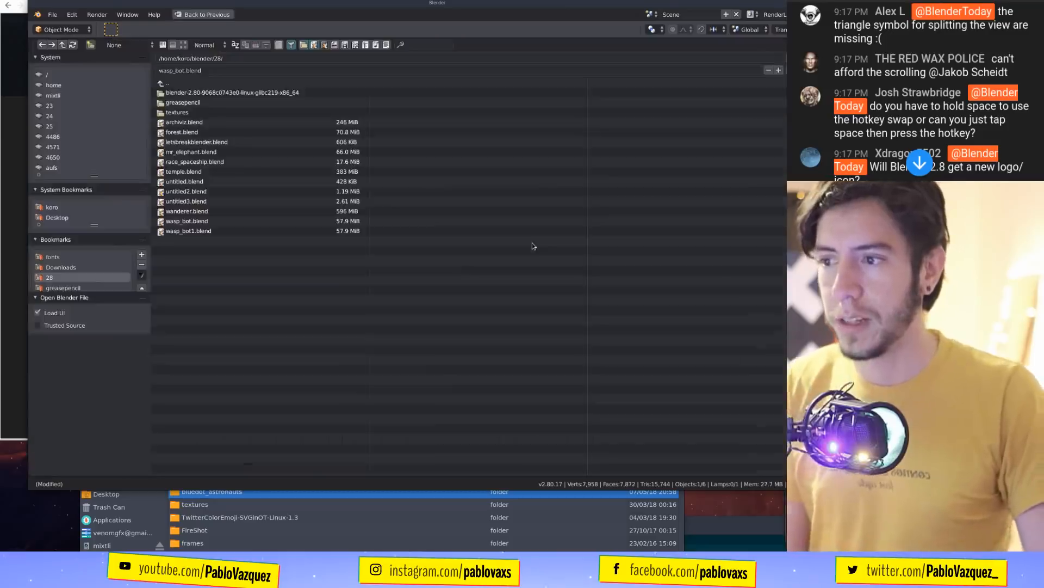
{"action": "key", "text": "ctrl+o"}
{"action": "key", "text": "Escape"}
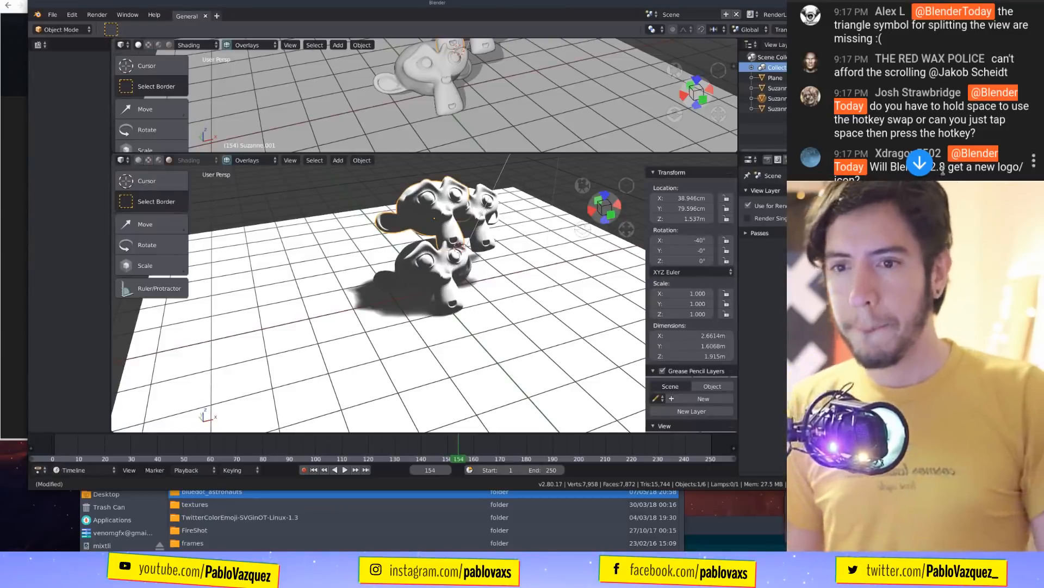
Read the following chat questions, enter Edit Mode on the raised Suzanne head and deselect its whole mesh.
{"action": "scroll", "coordinate": [1014, 119], "scroll_direction": "down", "scroll_amount": 1}
{"action": "scroll", "coordinate": [1014, 120], "scroll_direction": "down", "scroll_amount": 5}
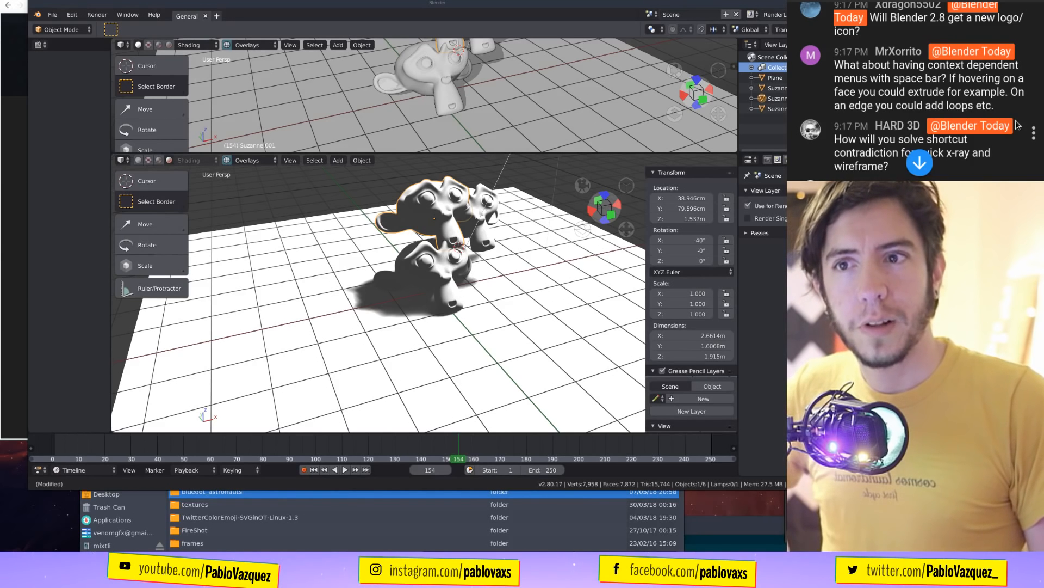
{"action": "right_click", "coordinate": [429, 213]}
{"action": "middle_click_drag", "start_coordinate": [429, 213], "coordinate": [480, 230]}
{"action": "right_click", "coordinate": [439, 213]}
{"action": "key", "text": "Tab"}
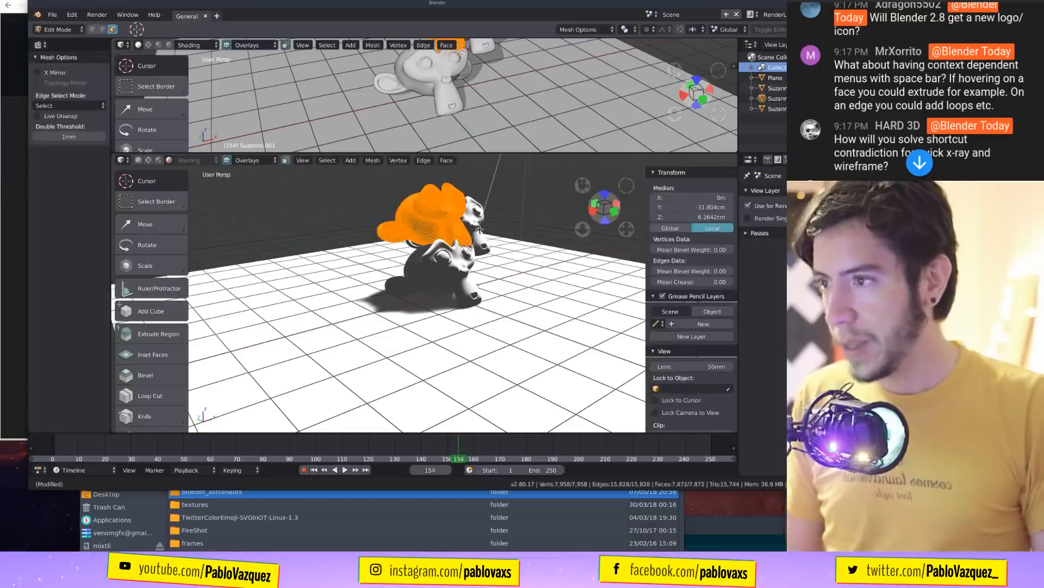
{"action": "scroll", "coordinate": [484, 231], "scroll_direction": "down", "scroll_amount": 3}
{"action": "key", "text": "a"}
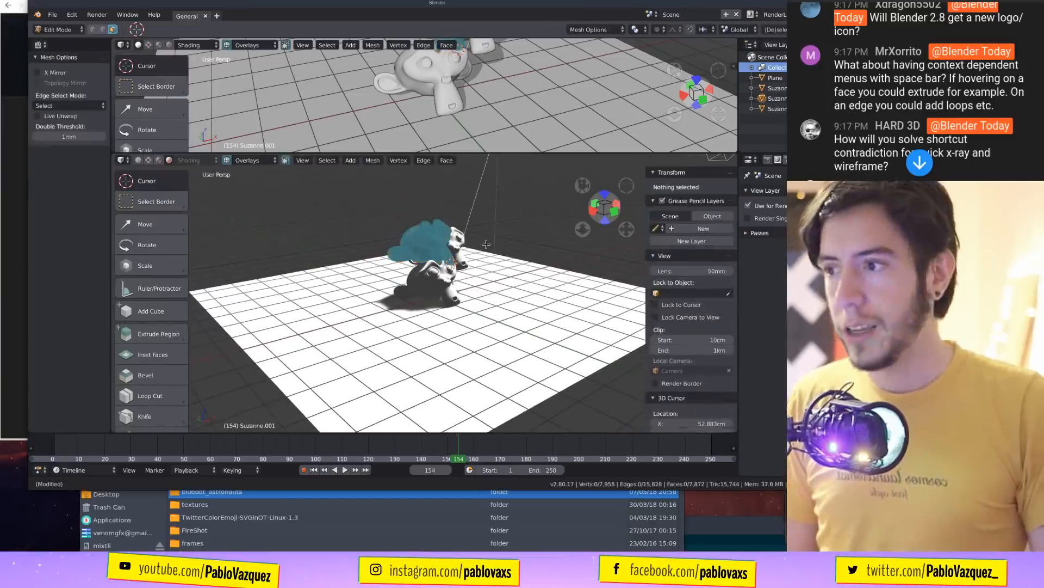
View the face context menu of the raised Suzanne mesh, with Face set as the mesh select mode.
{"action": "mouse_move", "coordinate": [501, 260]}
{"action": "middle_mouse_down"}
{"action": "mouse_move", "coordinate": [521, 277]}
{"action": "mouse_move", "coordinate": [521, 267]}
{"action": "middle_mouse_up"}
{"action": "key", "text": "w"}
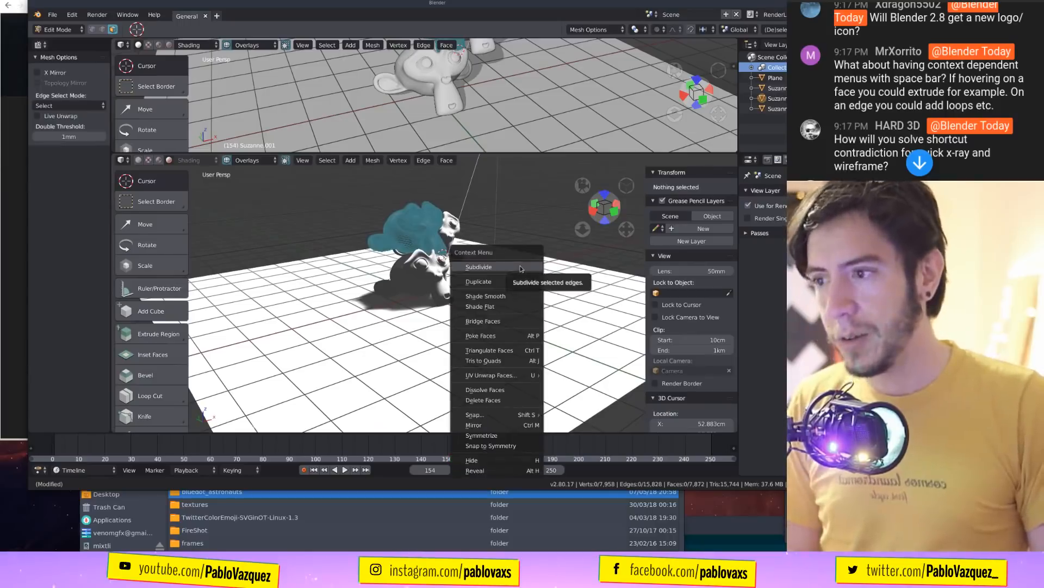
{"action": "key", "text": "w"}
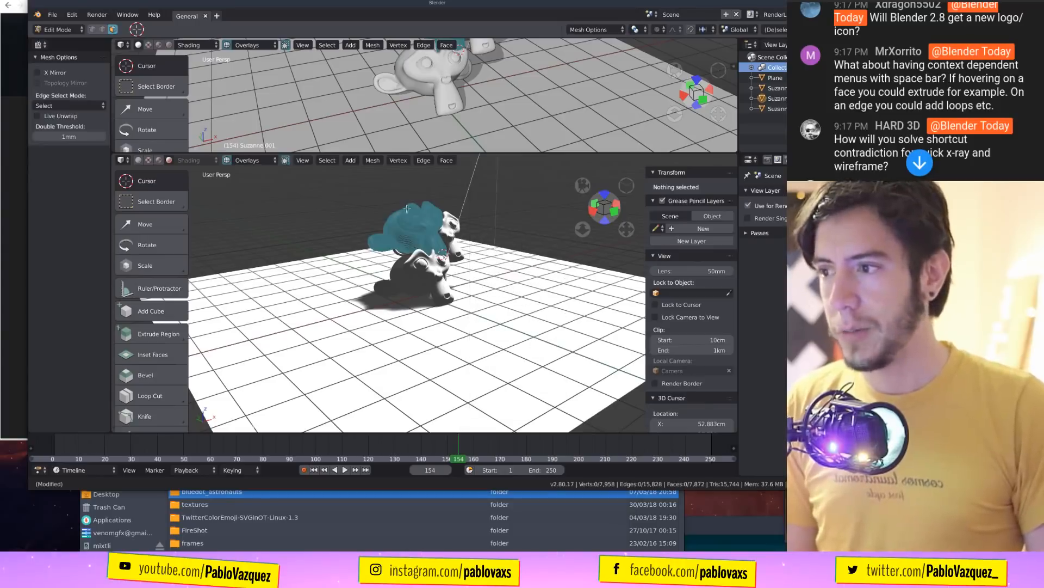
{"action": "key", "text": "ctrl+Tab"}
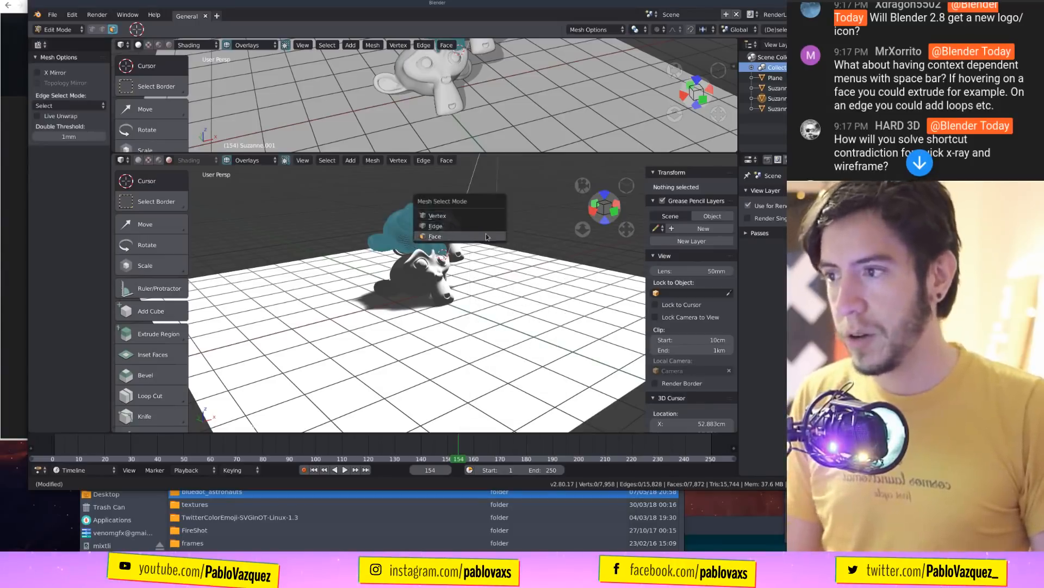
{"action": "left_click", "coordinate": [487, 234]}
{"action": "right_click", "coordinate": [488, 216]}
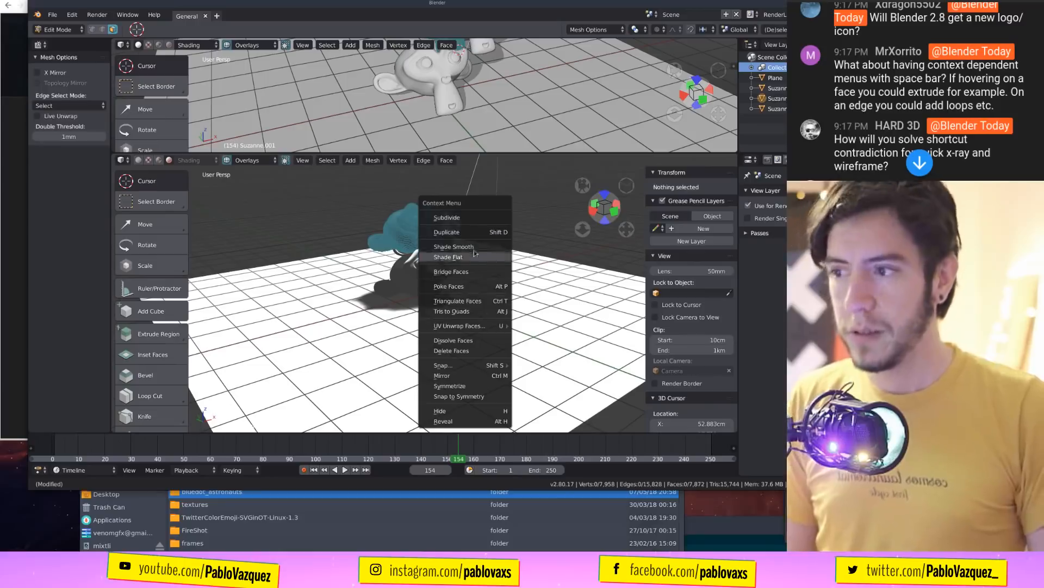
Switch the mesh select mode to Vertex and view the vertex context menu before dismissing it.
{"action": "key", "text": "ctrl+Tab"}
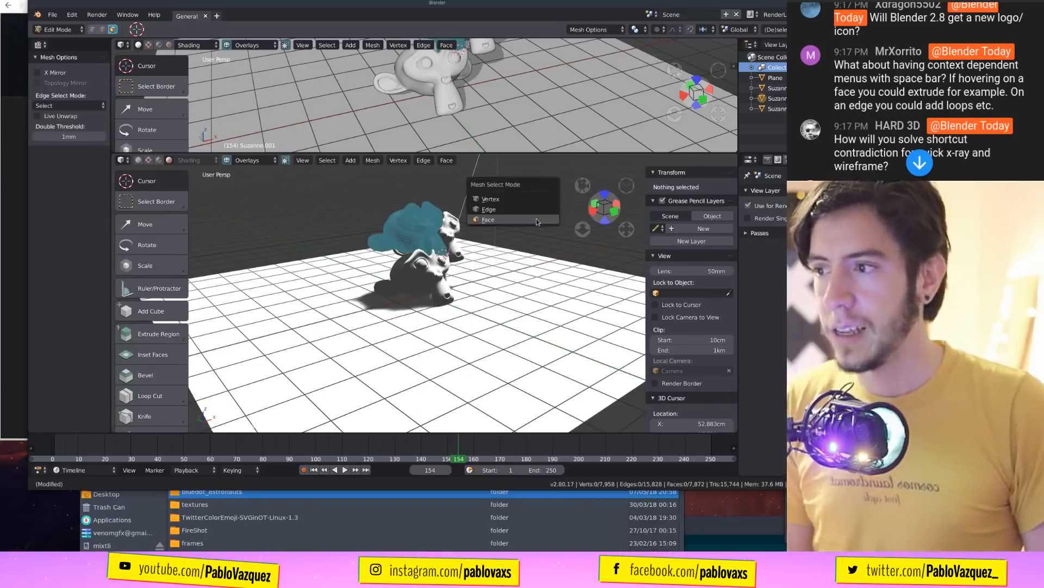
{"action": "left_click", "coordinate": [536, 198]}
{"action": "right_click", "coordinate": [536, 225]}
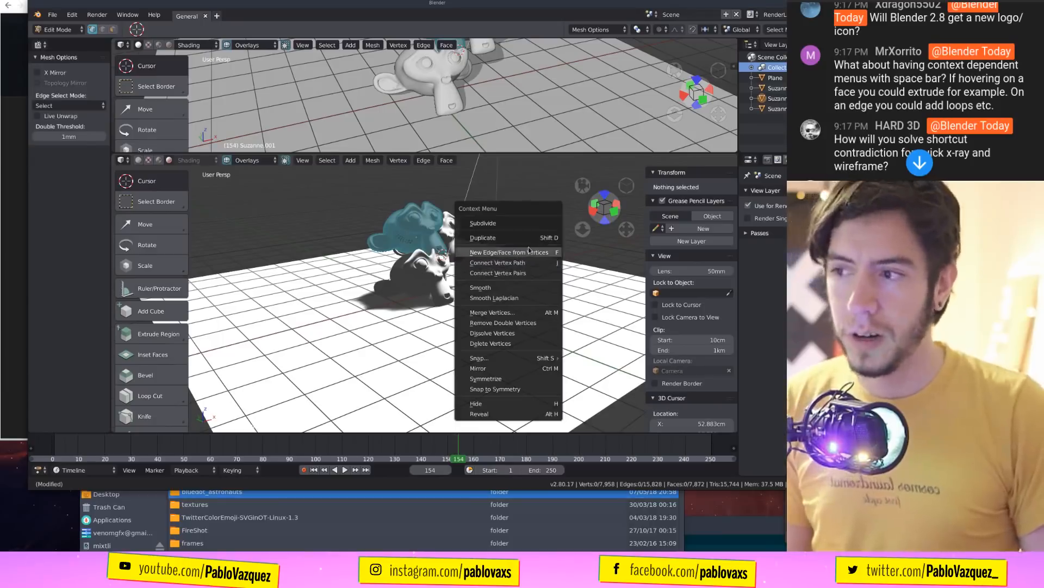
{"action": "key", "text": "Escape"}
Change the mesh select mode to Face and on to Edge, and view and dismiss the edge context menu.
{"action": "key", "text": "ctrl+Tab"}
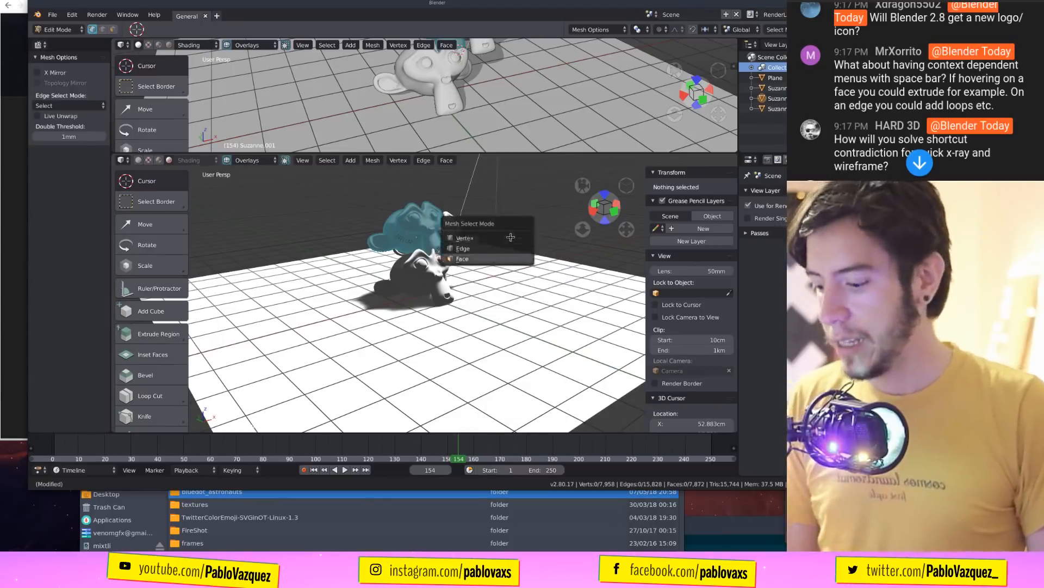
{"action": "left_click", "coordinate": [511, 236]}
{"action": "right_click", "coordinate": [507, 196]}
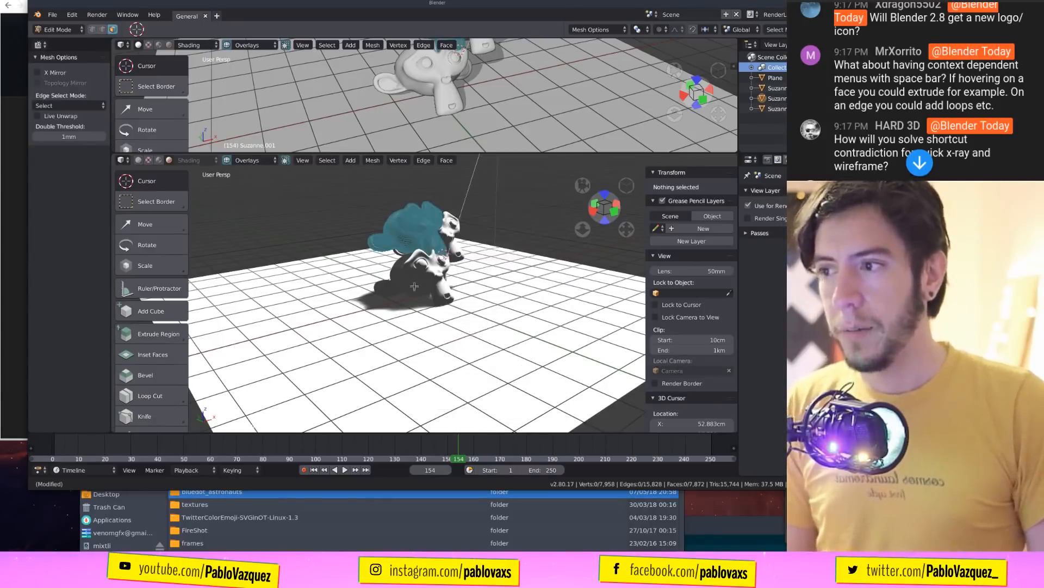
{"action": "right_click", "coordinate": [434, 253]}
{"action": "key", "text": "ctrl+Tab"}
{"action": "left_click", "coordinate": [463, 247]}
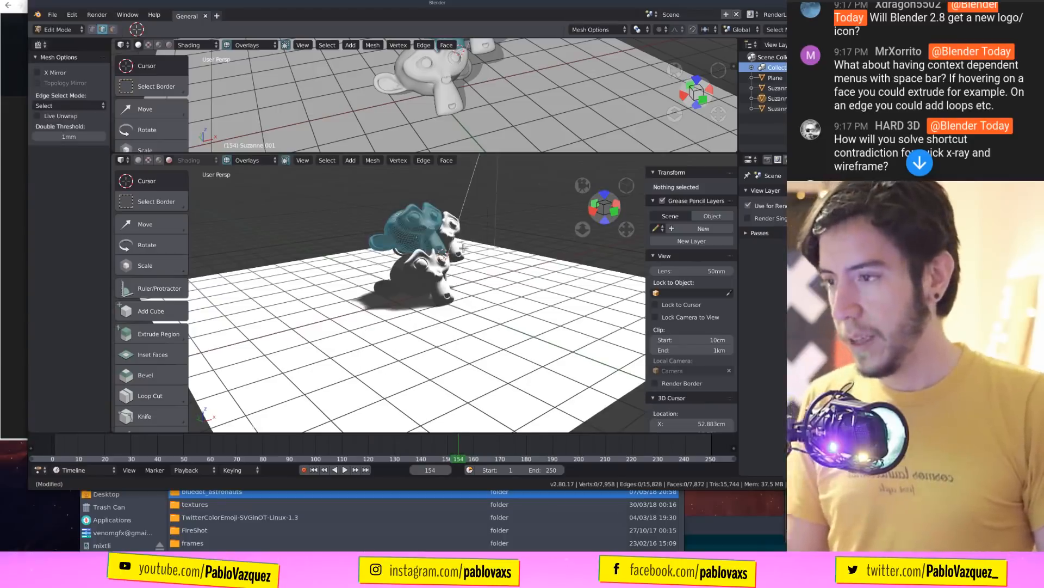
{"action": "right_click", "coordinate": [464, 247]}
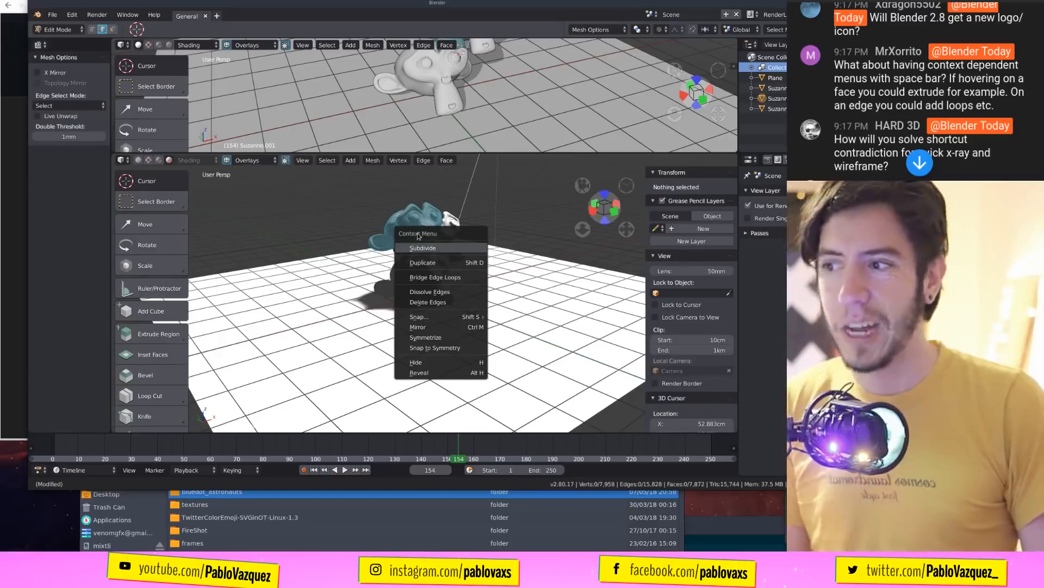
{"action": "key", "text": "Escape"}
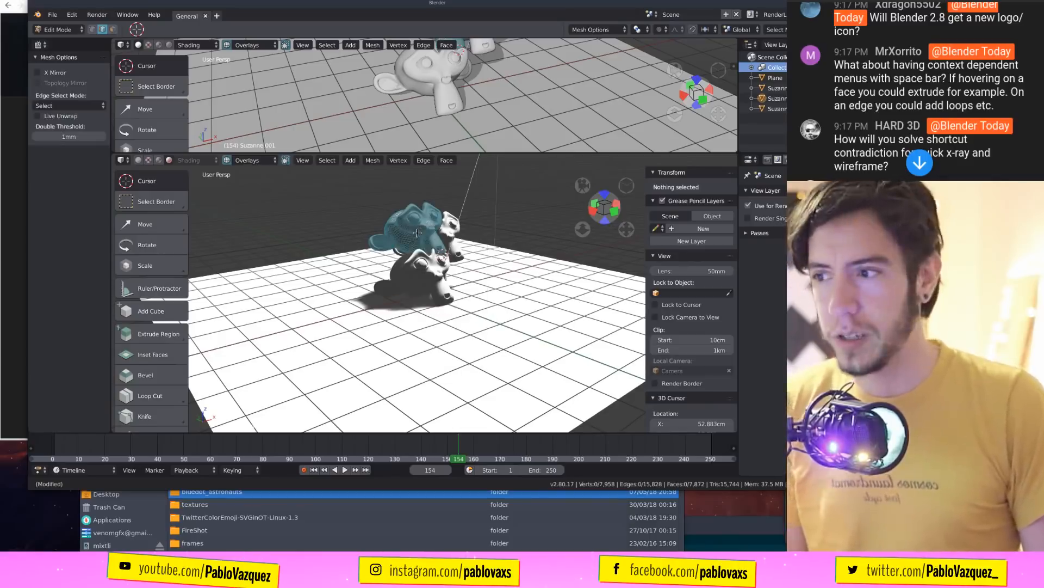
Read the following chat questions, return to Object Mode and deselect all objects.
{"action": "scroll", "coordinate": [964, 129], "scroll_direction": "down", "scroll_amount": 2}
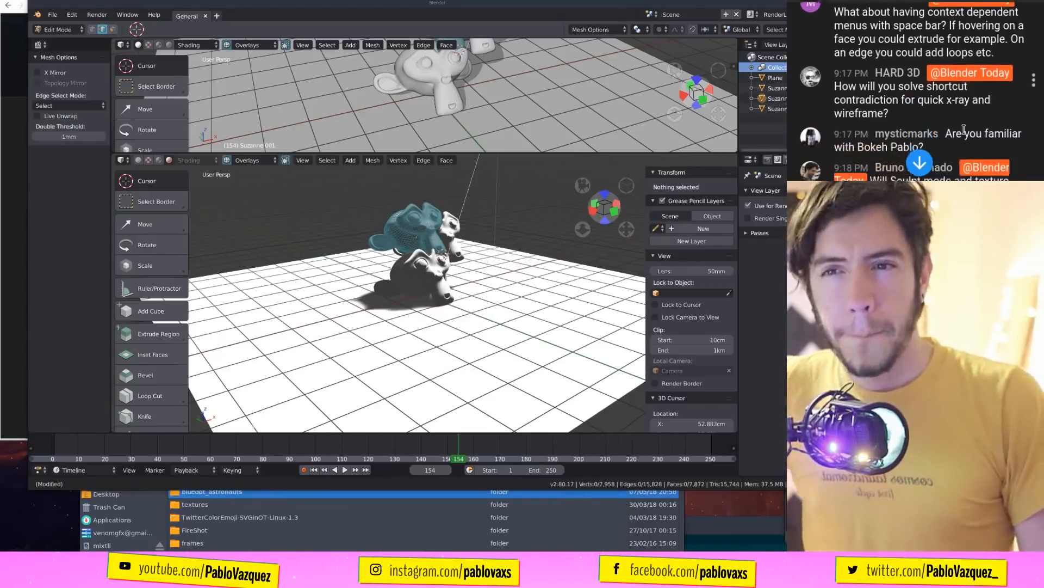
{"action": "scroll", "coordinate": [966, 122], "scroll_direction": "down", "scroll_amount": 1}
{"action": "scroll", "coordinate": [964, 118], "scroll_direction": "up", "scroll_amount": 2}
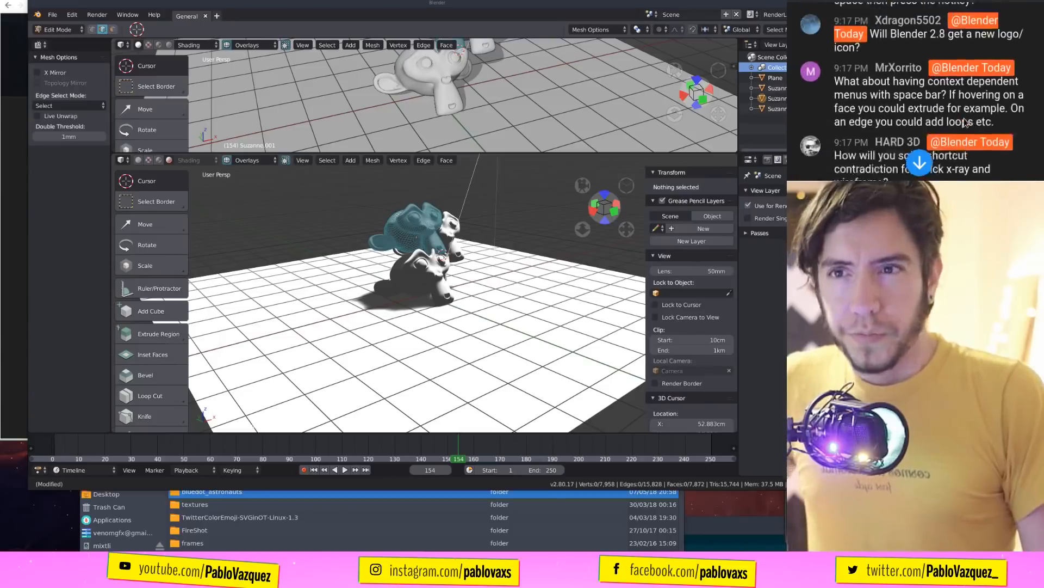
{"action": "scroll", "coordinate": [964, 119], "scroll_direction": "down", "scroll_amount": 1}
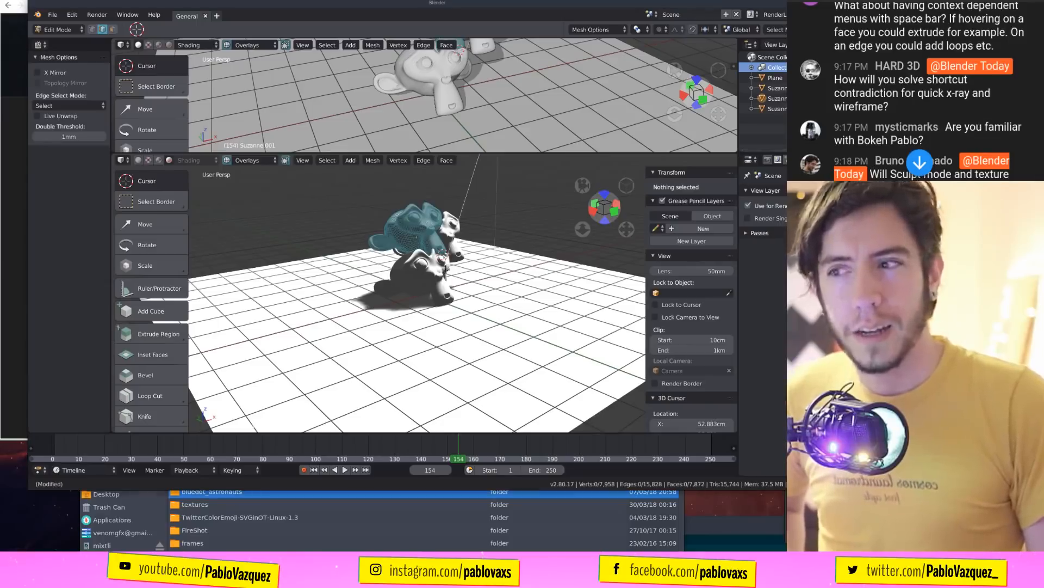
{"action": "key", "text": "Tab"}
{"action": "key", "text": "a"}
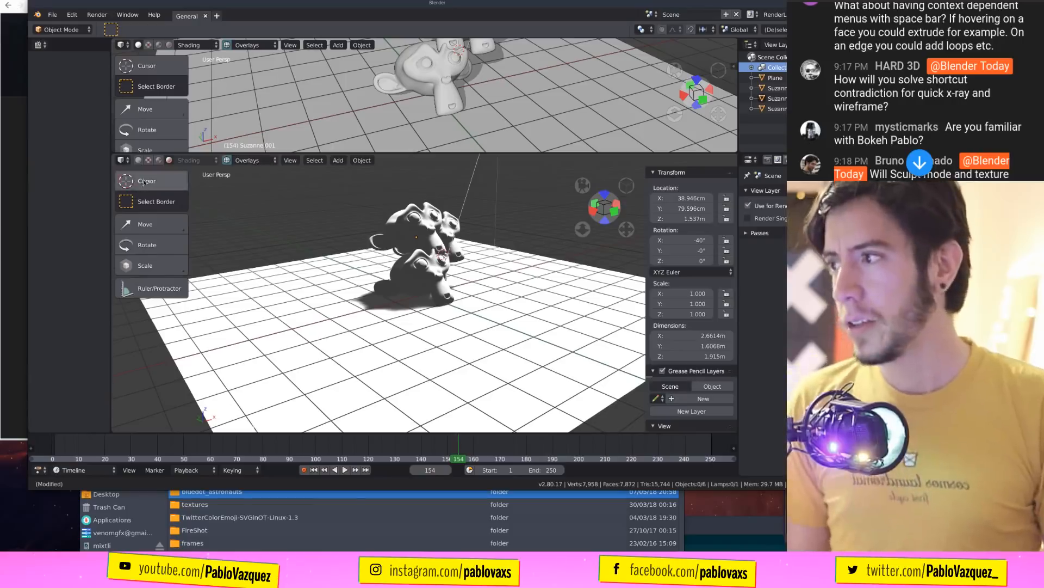
Enable the Face Orientation and Wireframes overlays in the lower 3D viewport.
{"action": "left_click", "coordinate": [259, 159]}
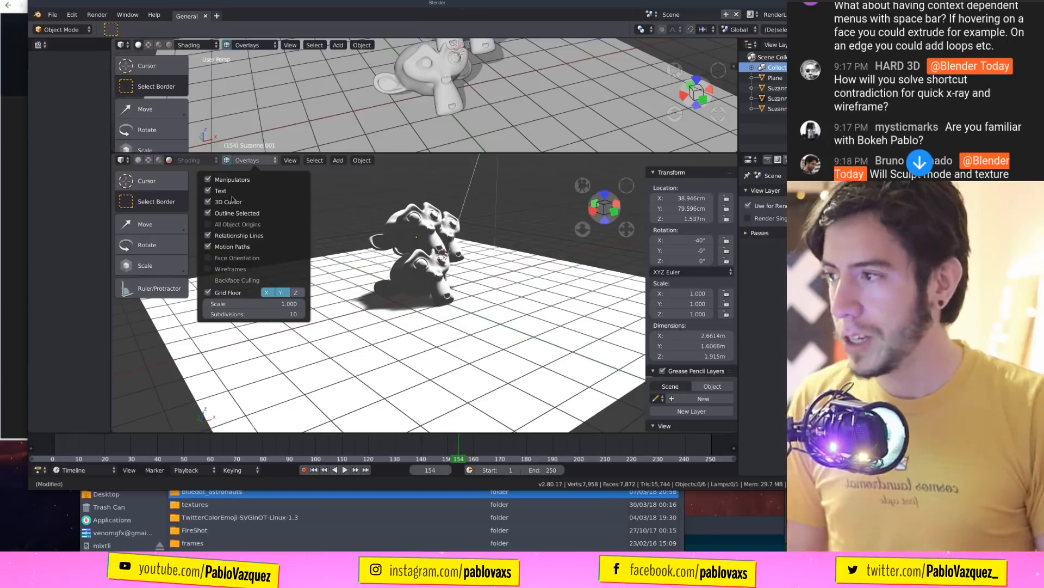
{"action": "left_click", "coordinate": [237, 257]}
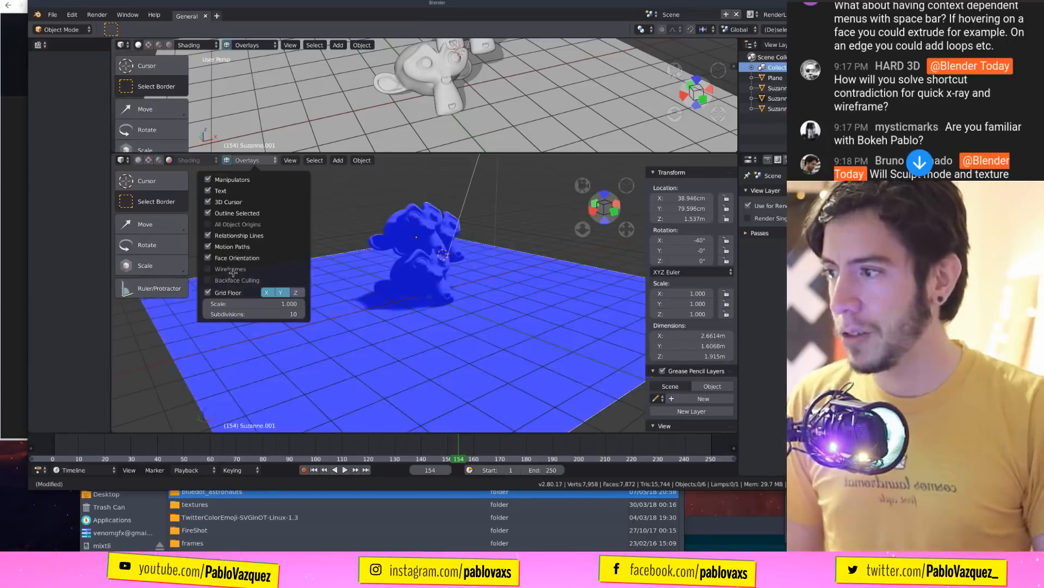
{"action": "left_click", "coordinate": [233, 269]}
{"action": "middle_click_drag", "start_coordinate": [326, 256], "coordinate": [381, 251]}
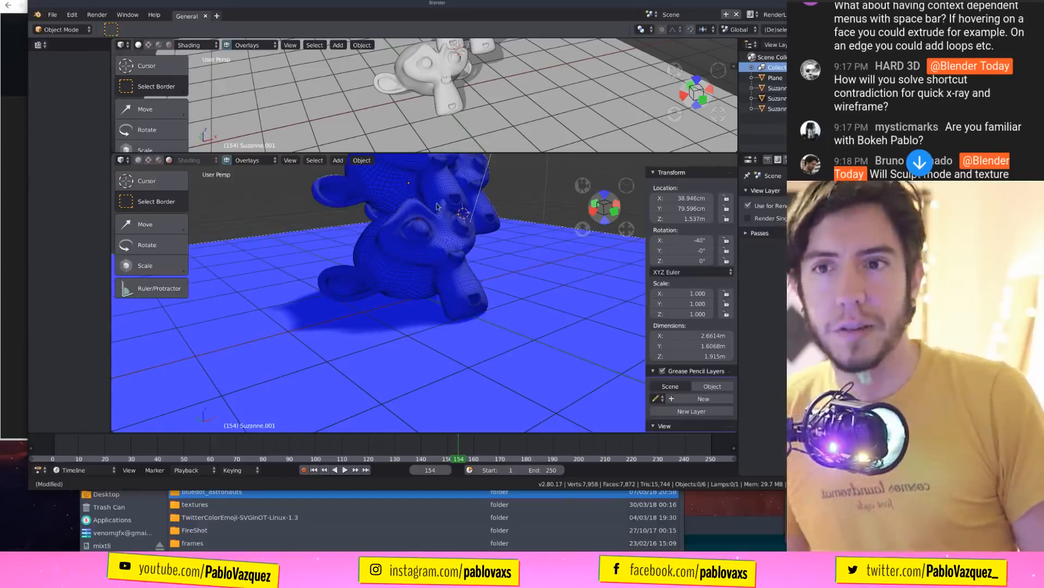
Narrow the Blender window slightly while reading on through the chat questions.
{"action": "scroll", "coordinate": [942, 115], "scroll_direction": "down", "scroll_amount": 1}
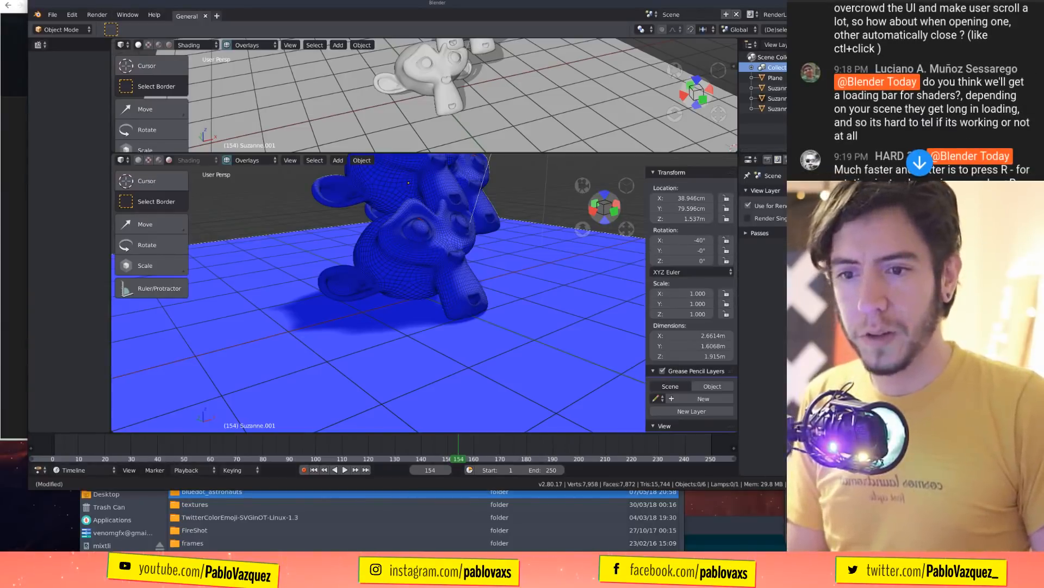
{"action": "left_click_drag", "start_coordinate": [846, 489], "coordinate": [806, 484]}
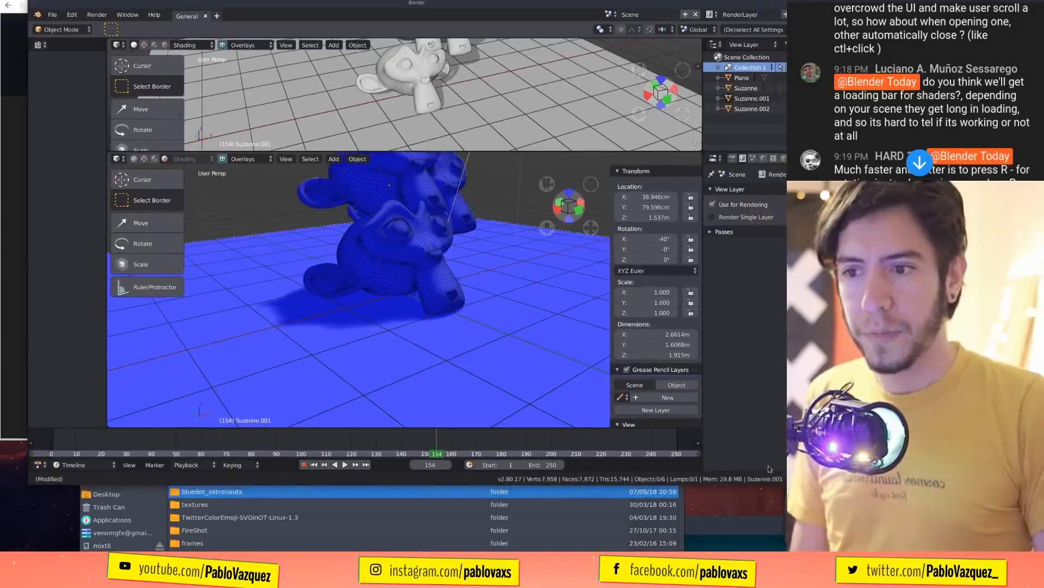
{"action": "scroll", "coordinate": [1026, 113], "scroll_direction": "down", "scroll_amount": 3}
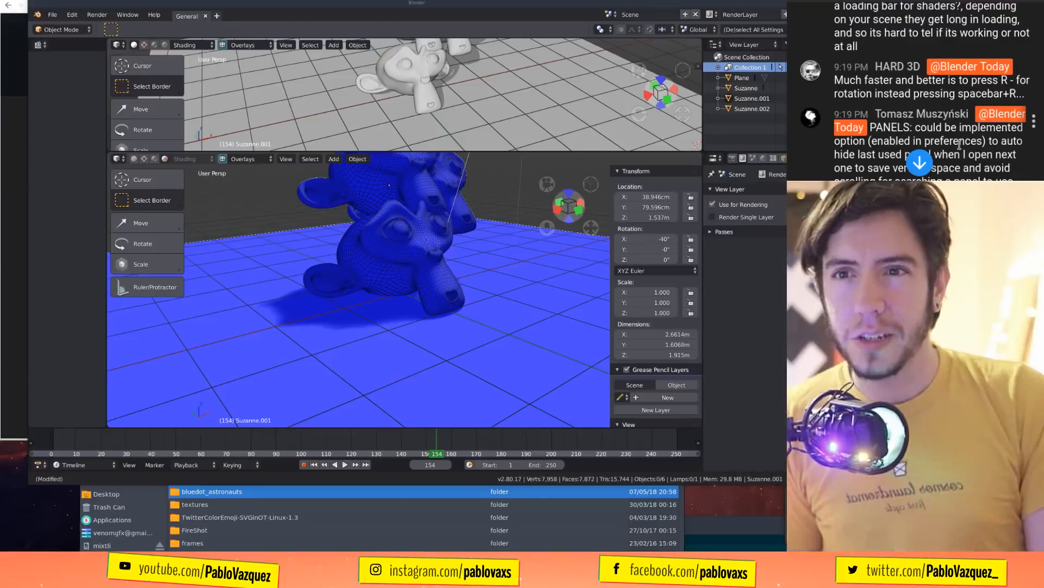
Select the lower Suzanne head and clear the selection again.
{"action": "left_click", "coordinate": [402, 261]}
{"action": "middle_click_drag", "start_coordinate": [402, 261], "coordinate": [445, 339]}
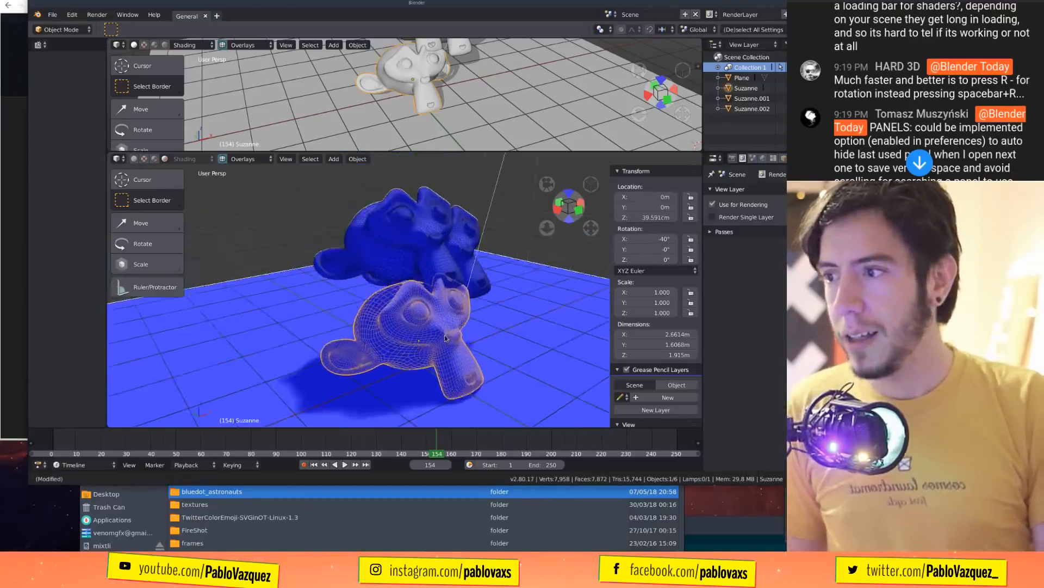
{"action": "scroll", "coordinate": [445, 338], "scroll_direction": "down", "scroll_amount": 1}
{"action": "key", "text": "a"}
Start and cancel a direct rotation of the rear Suzanne head and of the raised one, keeping the raised head selected.
{"action": "key", "text": "space"}
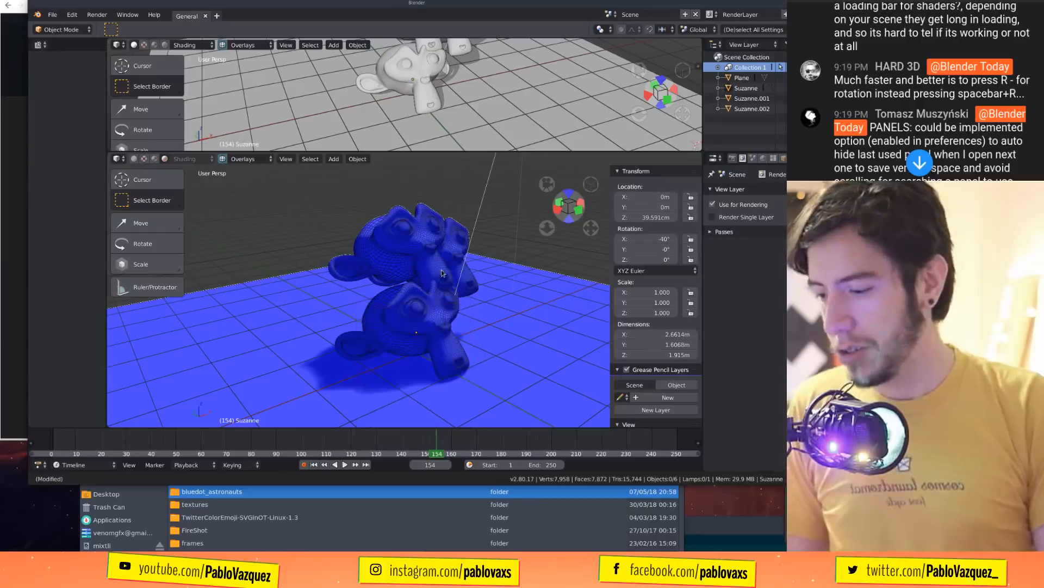
{"action": "left_click", "coordinate": [457, 275]}
{"action": "key", "text": "r"}
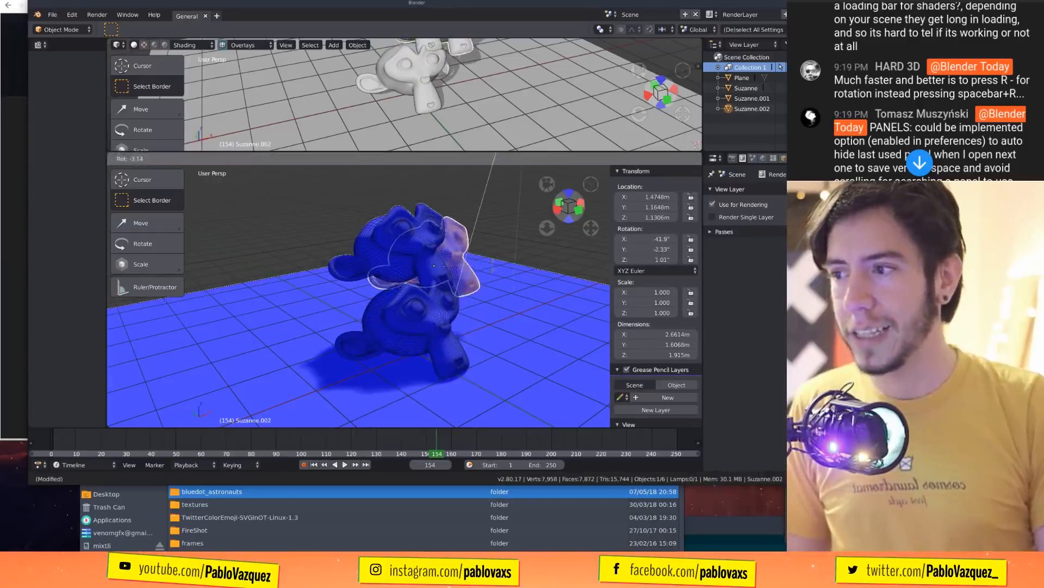
{"action": "right_click", "coordinate": [424, 250]}
{"action": "left_click", "coordinate": [424, 249]}
{"action": "key", "text": "r"}
{"action": "right_click", "coordinate": [455, 256]}
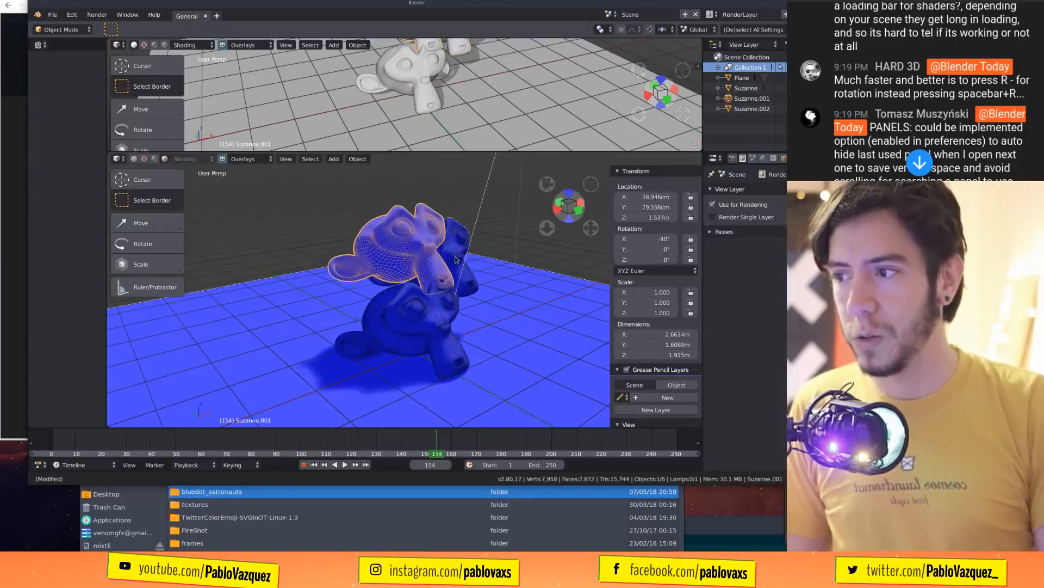
Call up and dismiss the pop-up toolbar in Object Mode, and enter Edit Mode on the raised Suzanne head.
{"action": "key", "text": "space"}
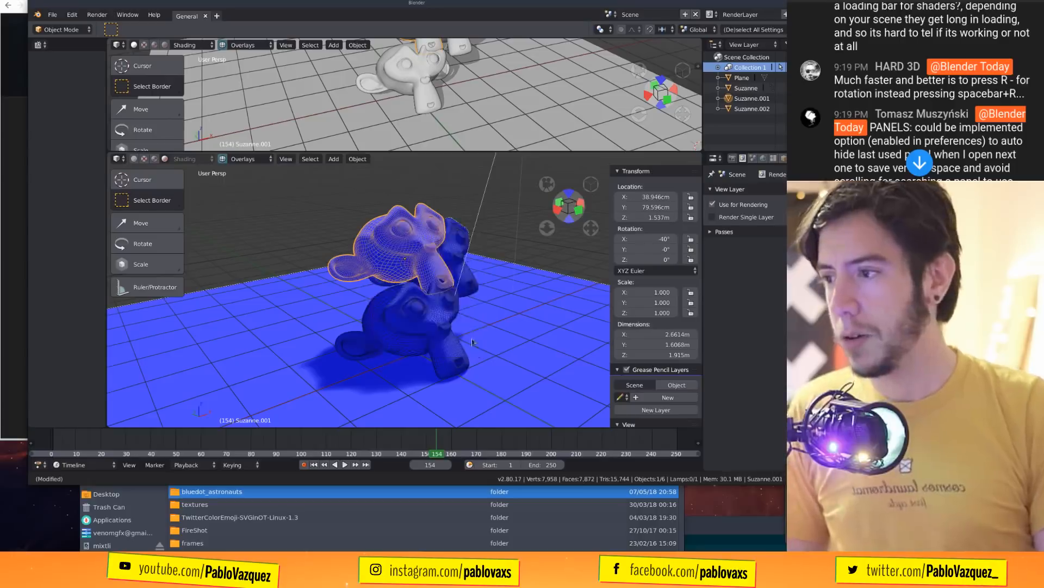
{"action": "key", "text": "space"}
{"action": "key", "text": "Escape"}
{"action": "key", "text": "Tab"}
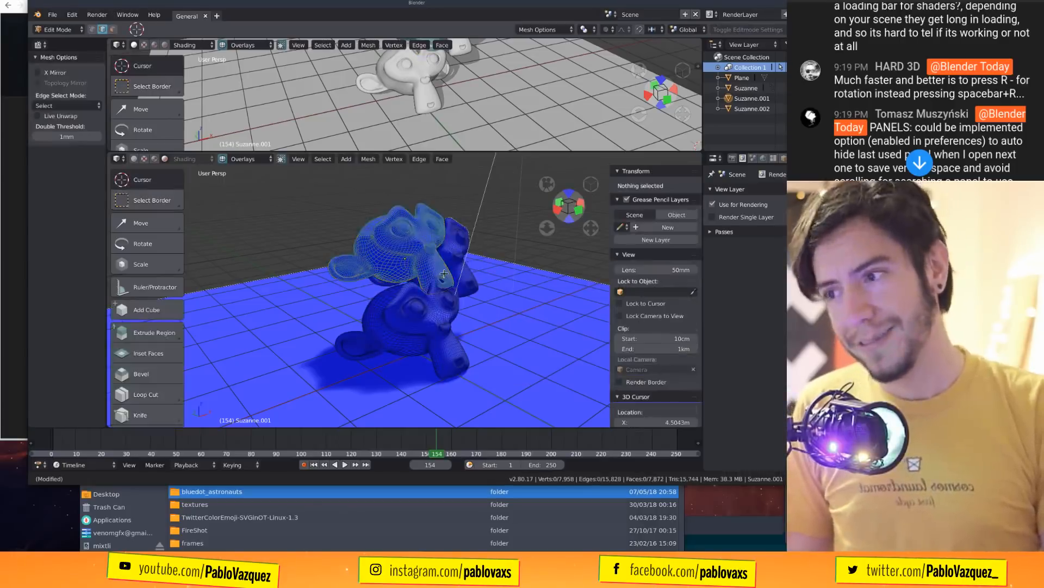
{"action": "key", "text": "shift+space"}
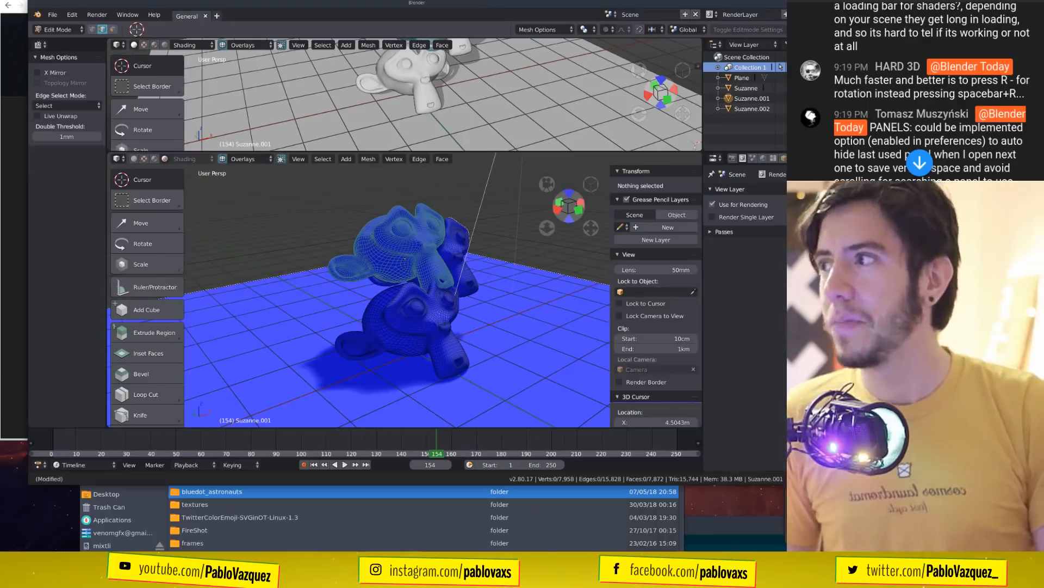
Read the next chat question about panels, show the render properties and widen the Properties editor.
{"action": "scroll", "coordinate": [990, 88], "scroll_direction": "down", "scroll_amount": 2}
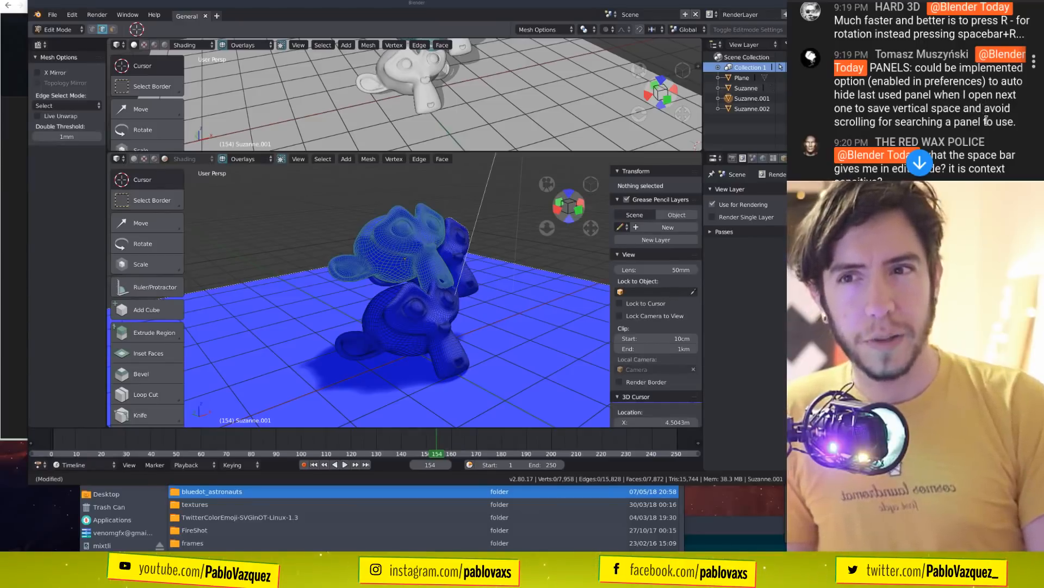
{"action": "left_click", "coordinate": [732, 159]}
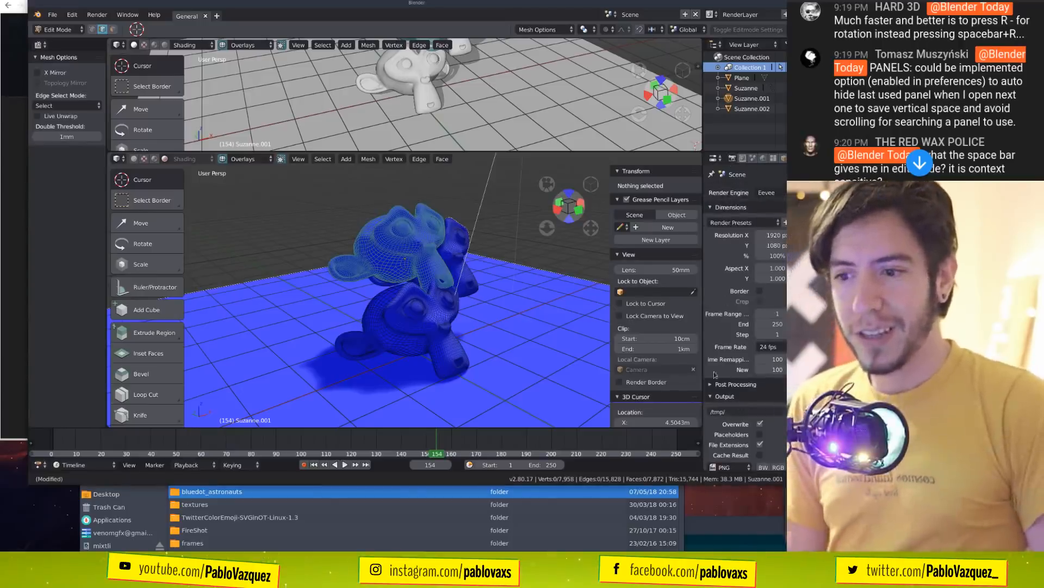
{"action": "left_click_drag", "start_coordinate": [703, 358], "coordinate": [666, 358]}
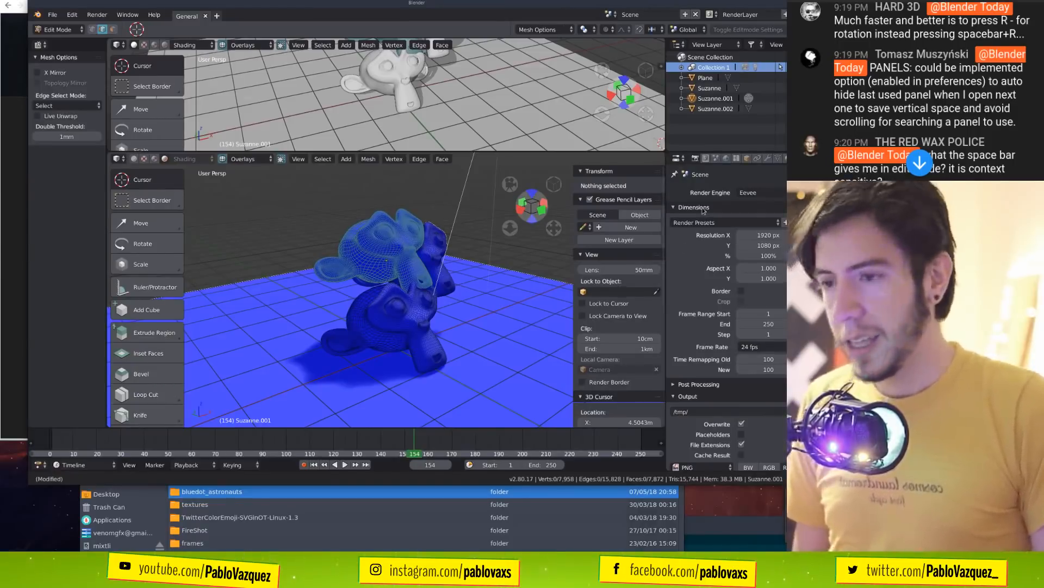
Collapse the Output panel and expand render panels one at a time with all others collapsed, including Post Processing and finally Dimensions.
{"action": "left_click", "coordinate": [688, 396]}
{"action": "left_click", "coordinate": [710, 445], "text": "ctrl"}
{"action": "left_click", "coordinate": [723, 387], "text": "ctrl"}
{"action": "left_click", "coordinate": [715, 330], "text": "ctrl"}
{"action": "left_click", "coordinate": [718, 317], "text": "ctrl"}
{"action": "left_click", "coordinate": [701, 220], "text": "ctrl"}
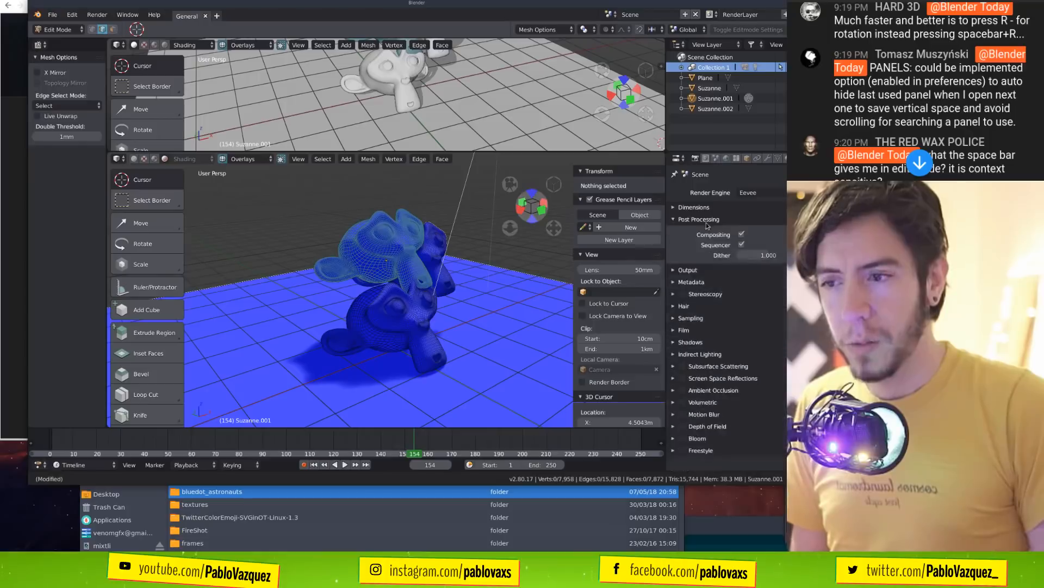
{"action": "left_click", "coordinate": [699, 208], "text": "ctrl"}
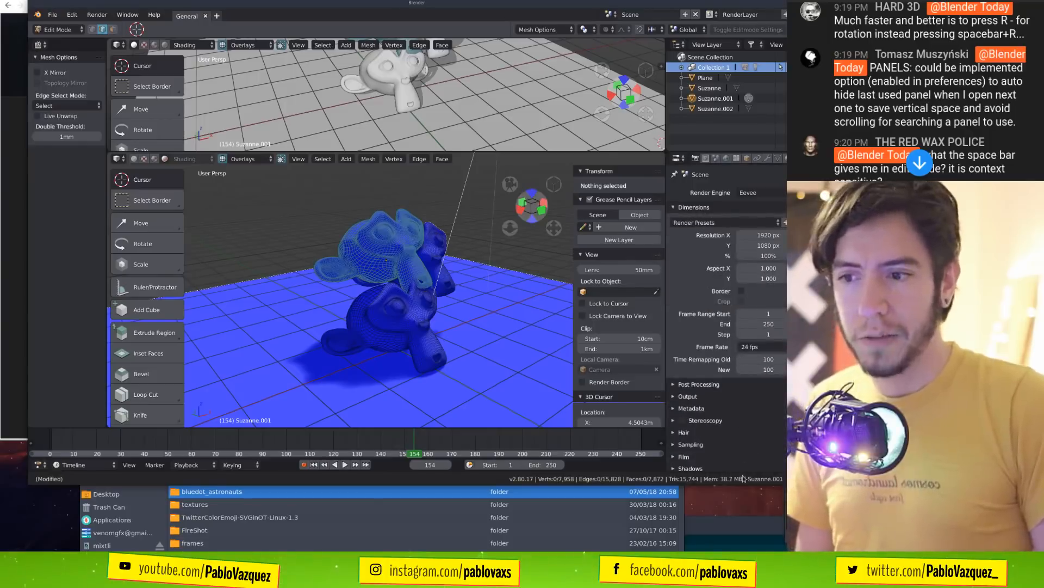
Expand further render panels such as Ambient Occlusion and Volumetric, ending with only Subsurface Scattering expanded.
{"action": "left_click", "coordinate": [740, 456], "text": "ctrl"}
{"action": "left_click", "coordinate": [726, 370], "text": "ctrl"}
{"action": "left_click", "coordinate": [730, 441], "text": "ctrl"}
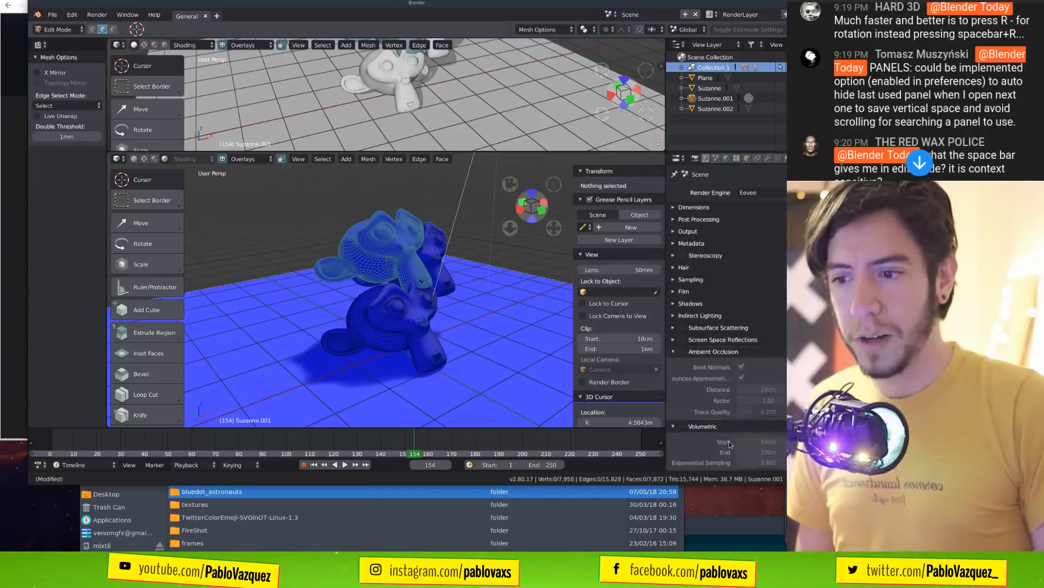
{"action": "left_click", "coordinate": [717, 327], "text": "ctrl"}
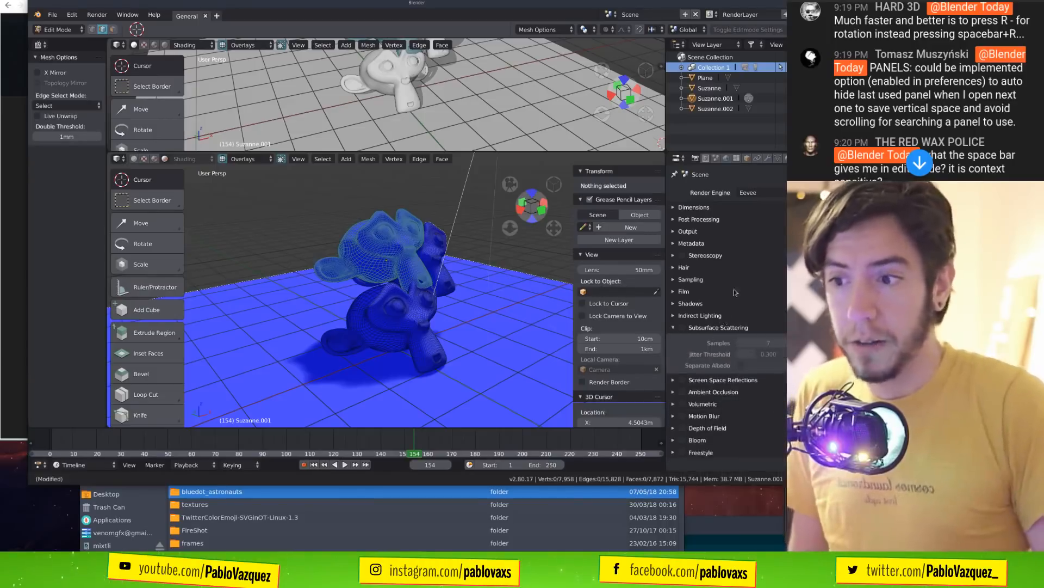
Expand render panels one at a time with all others collapsed, including Metadata and Dimensions and ending with Ambient Occlusion.
{"action": "left_click", "coordinate": [738, 268], "text": "ctrl"}
{"action": "left_click", "coordinate": [732, 245], "text": "ctrl"}
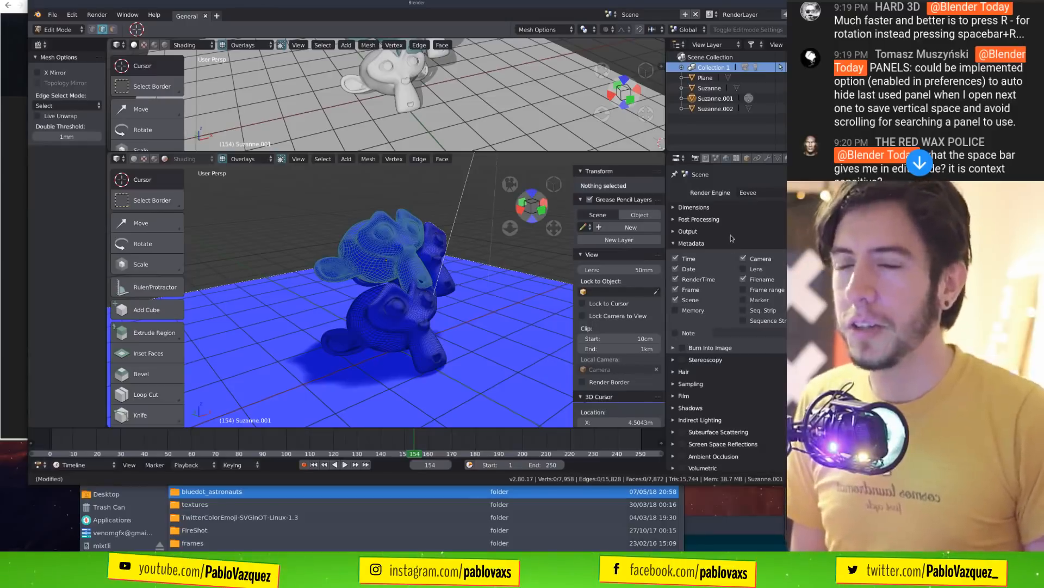
{"action": "left_click", "coordinate": [719, 209], "text": "ctrl"}
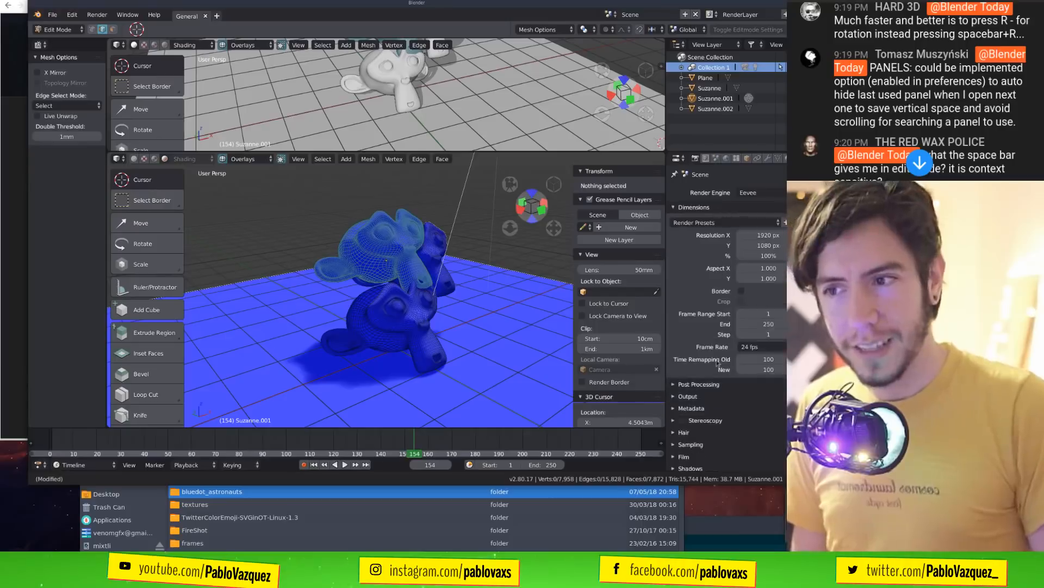
{"action": "left_click", "coordinate": [725, 403], "text": "ctrl"}
{"action": "left_click", "coordinate": [721, 377], "text": "ctrl"}
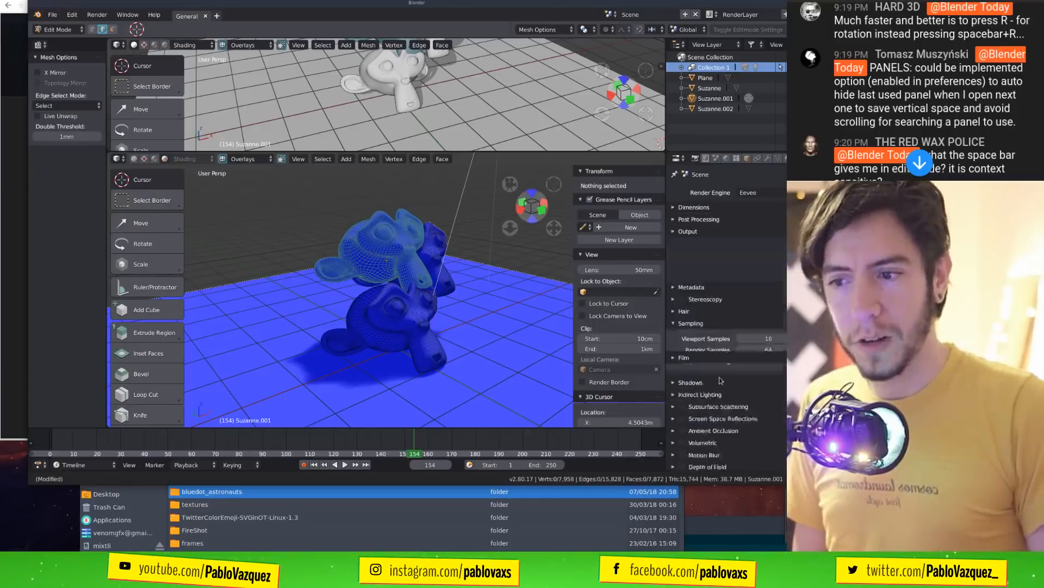
{"action": "left_click", "coordinate": [726, 370], "text": "ctrl"}
{"action": "left_click", "coordinate": [735, 393], "text": "ctrl"}
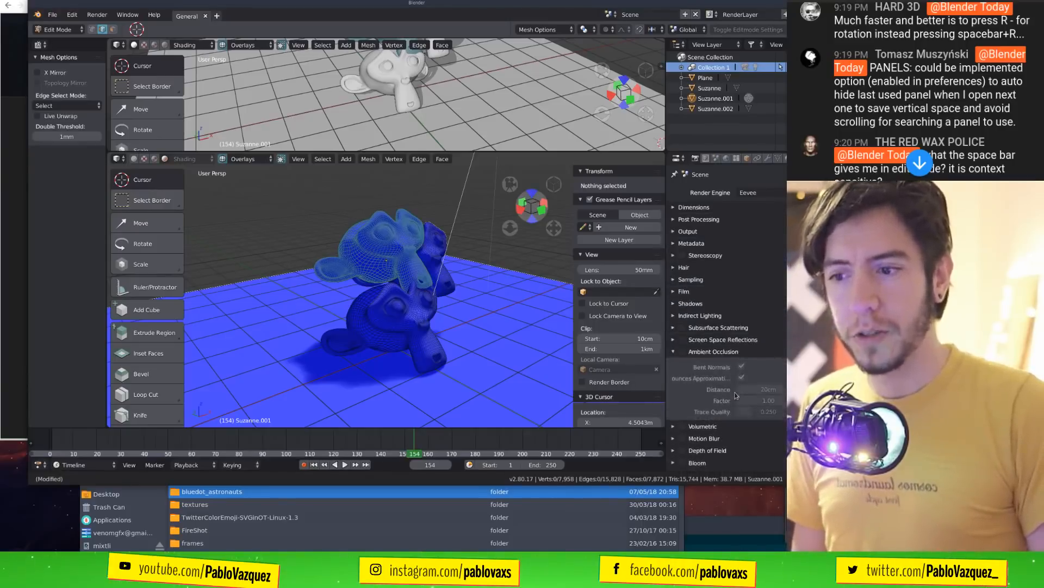
Collapse Ambient Occlusion and expand the Film, Stereoscopy, Post Processing and Dimensions panels together without collapsing the others.
{"action": "left_click", "coordinate": [725, 352]}
{"action": "left_click", "coordinate": [711, 291]}
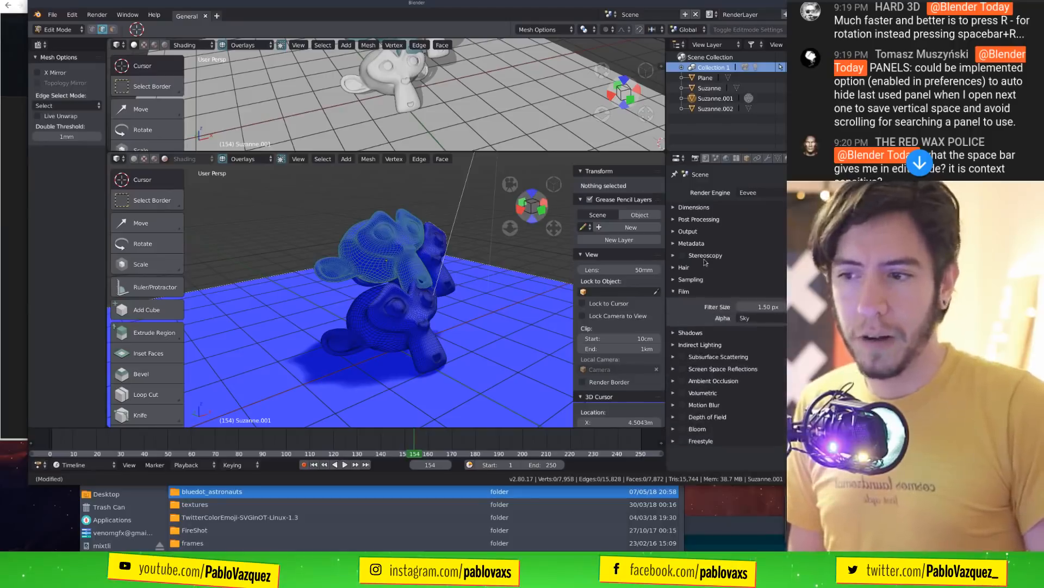
{"action": "left_click", "coordinate": [706, 256]}
{"action": "left_click", "coordinate": [701, 221]}
{"action": "left_click", "coordinate": [702, 208]}
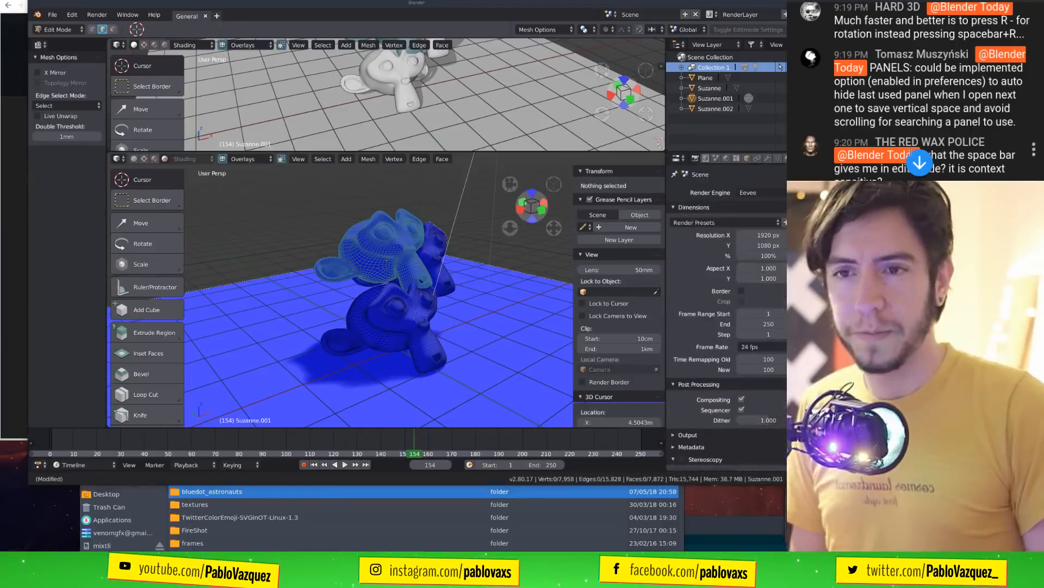
Read the chat question about the space bar, select an edge on the raised Suzanne head and call up the pop-up toolbar.
{"action": "scroll", "coordinate": [1034, 117], "scroll_direction": "down", "scroll_amount": 1}
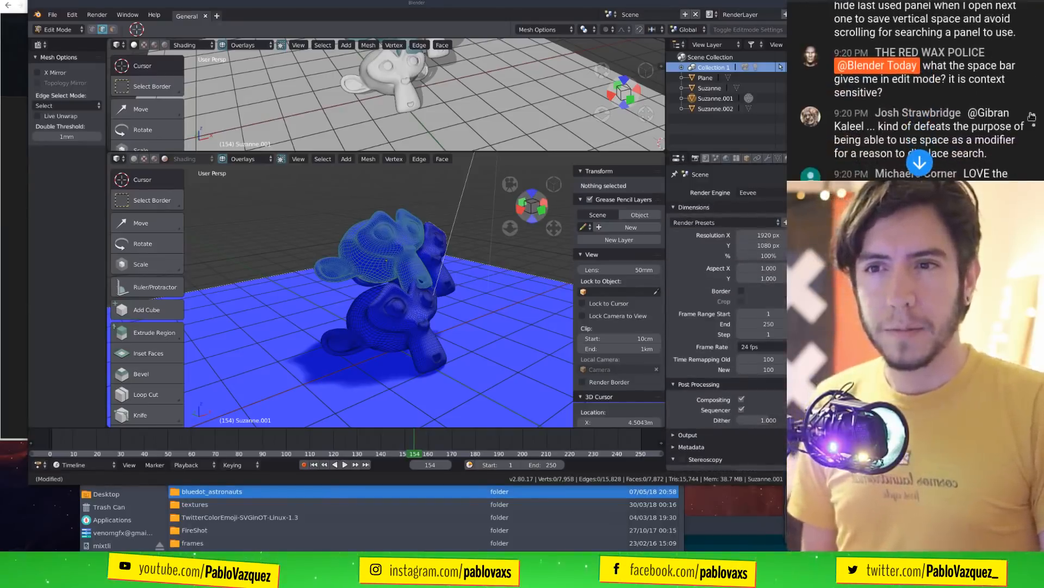
{"action": "scroll", "coordinate": [1031, 117], "scroll_direction": "down", "scroll_amount": 1}
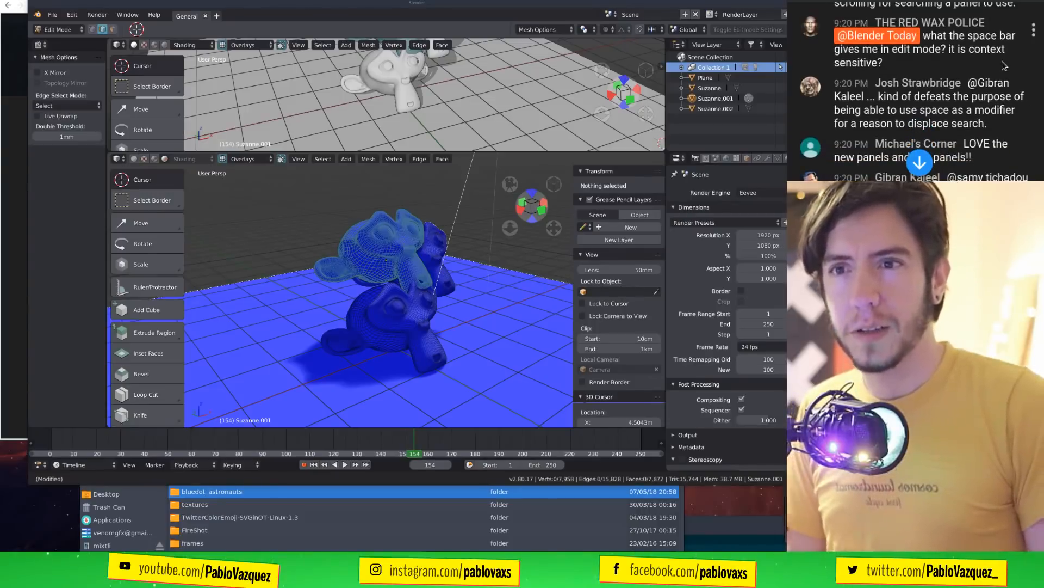
{"action": "left_click", "coordinate": [381, 261]}
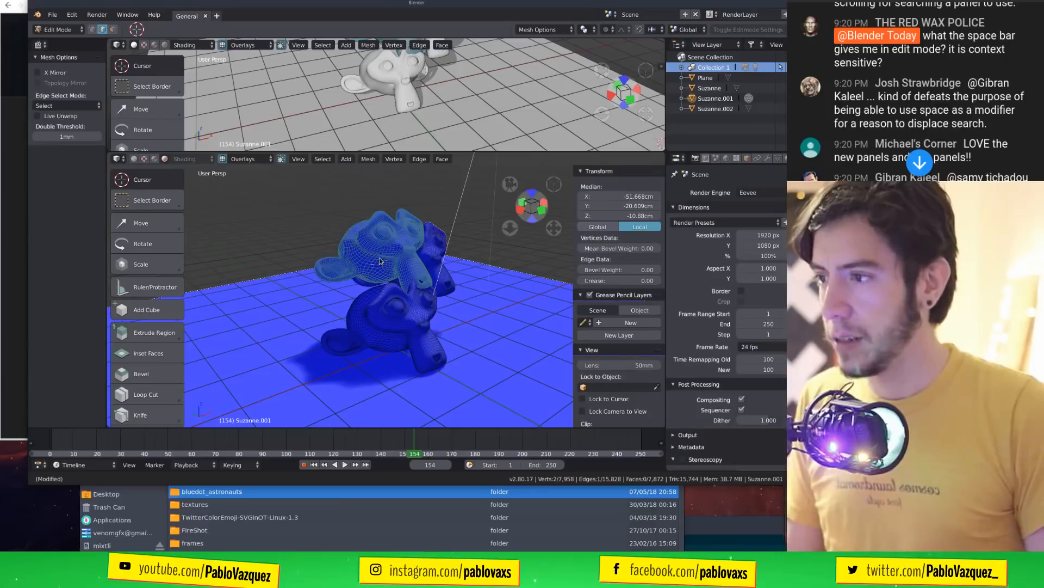
{"action": "key", "text": "space"}
Read through the following chat questions, down to the one about adaptive column layouts in panels.
{"action": "scroll", "coordinate": [1001, 112], "scroll_direction": "down", "scroll_amount": 1}
{"action": "scroll", "coordinate": [1002, 111], "scroll_direction": "down", "scroll_amount": 8}
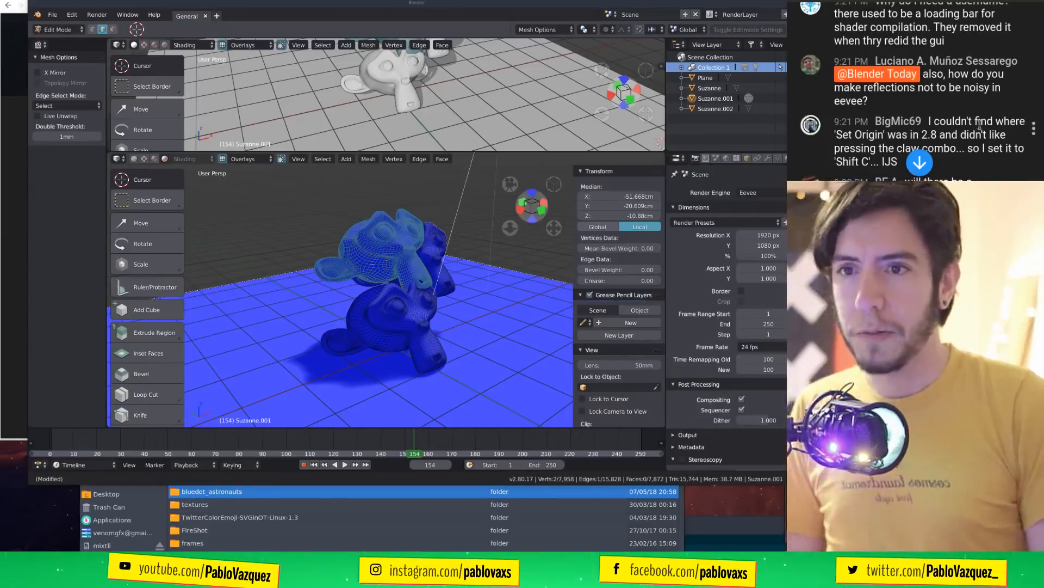
{"action": "scroll", "coordinate": [980, 124], "scroll_direction": "down", "scroll_amount": 3}
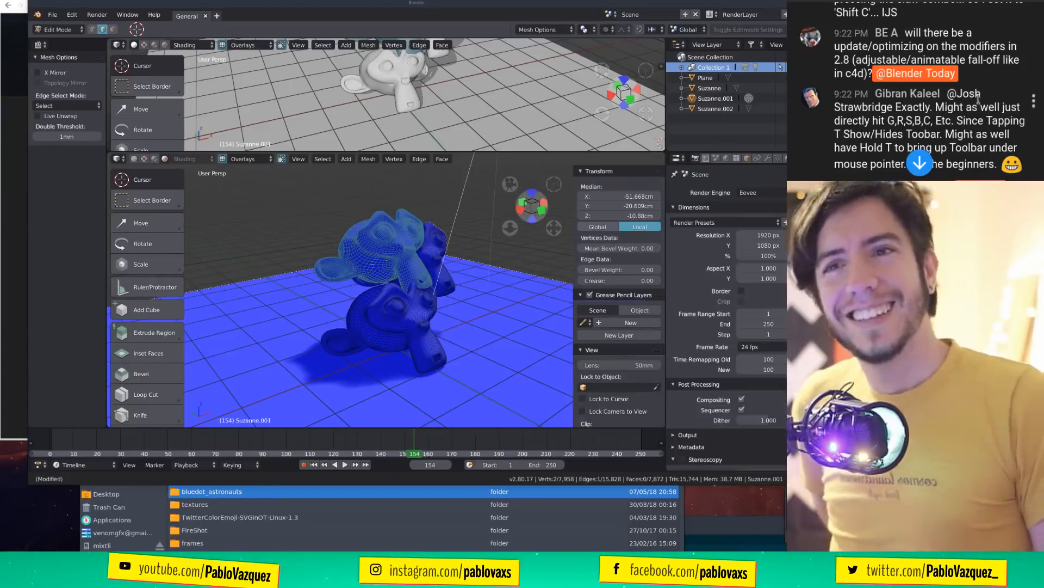
{"action": "scroll", "coordinate": [983, 109], "scroll_direction": "down", "scroll_amount": 3}
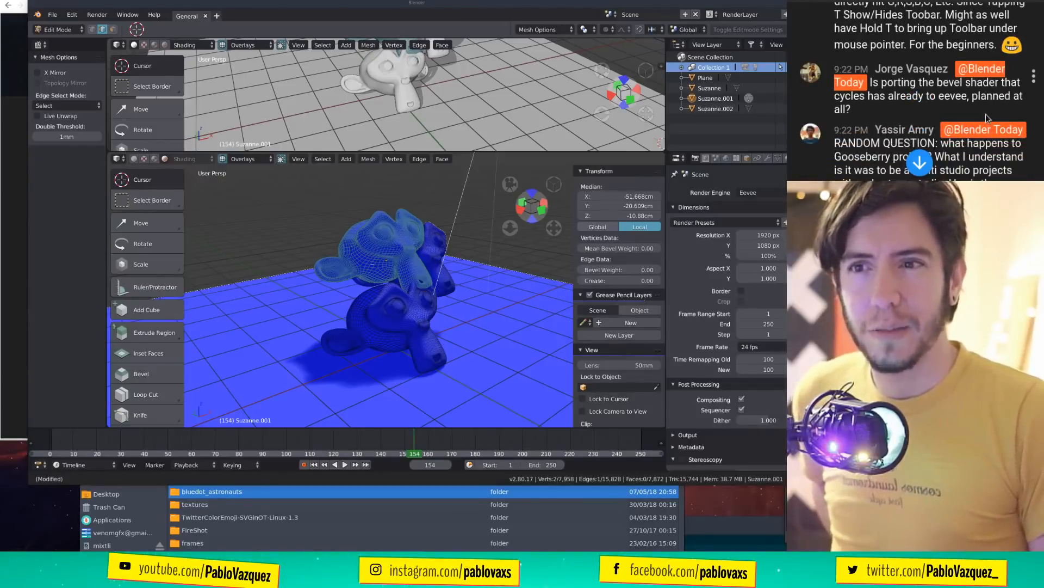
{"action": "scroll", "coordinate": [987, 118], "scroll_direction": "down", "scroll_amount": 1}
{"action": "scroll", "coordinate": [987, 118], "scroll_direction": "down", "scroll_amount": 2}
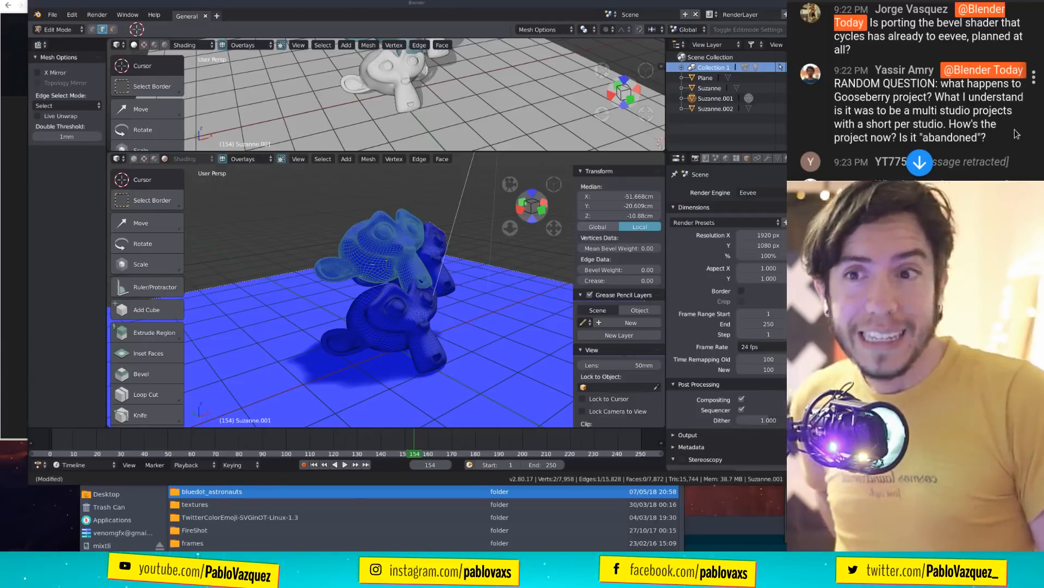
{"action": "scroll", "coordinate": [1017, 133], "scroll_direction": "down", "scroll_amount": 1}
{"action": "scroll", "coordinate": [1017, 134], "scroll_direction": "down", "scroll_amount": 1}
{"action": "scroll", "coordinate": [1017, 134], "scroll_direction": "down", "scroll_amount": 2}
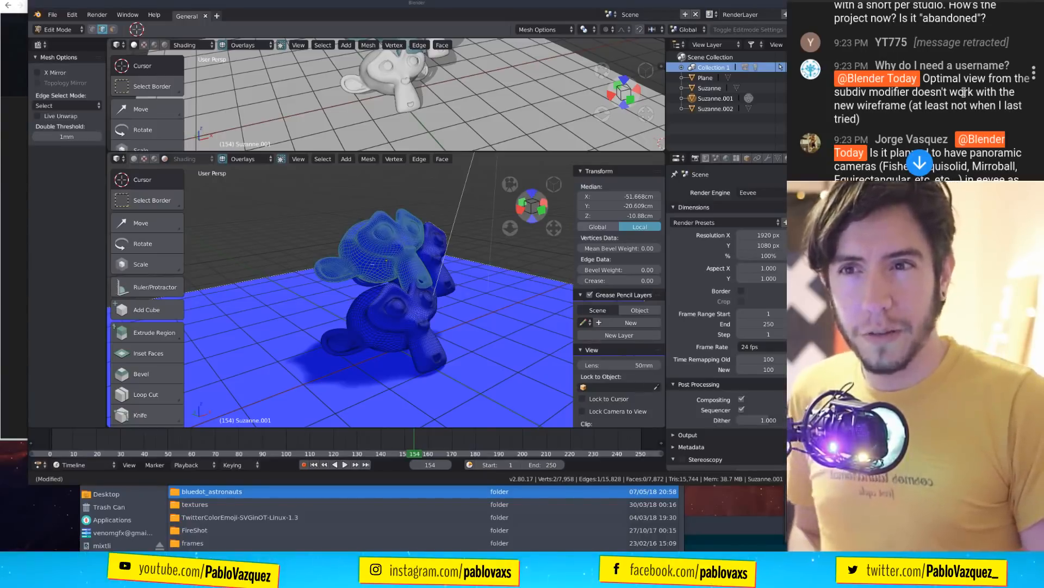
{"action": "scroll", "coordinate": [972, 96], "scroll_direction": "down", "scroll_amount": 1}
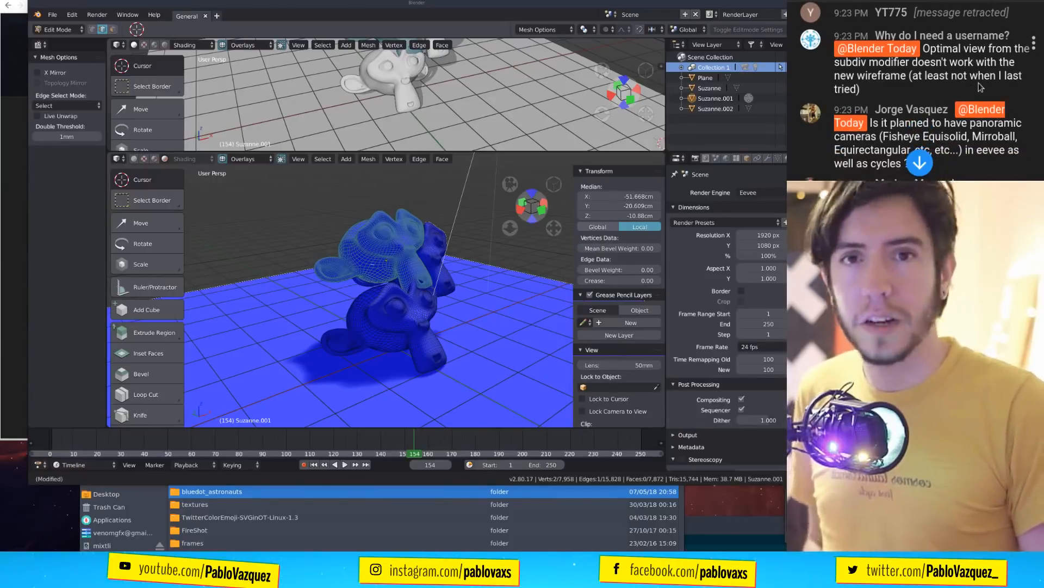
{"action": "scroll", "coordinate": [979, 71], "scroll_direction": "down", "scroll_amount": 2}
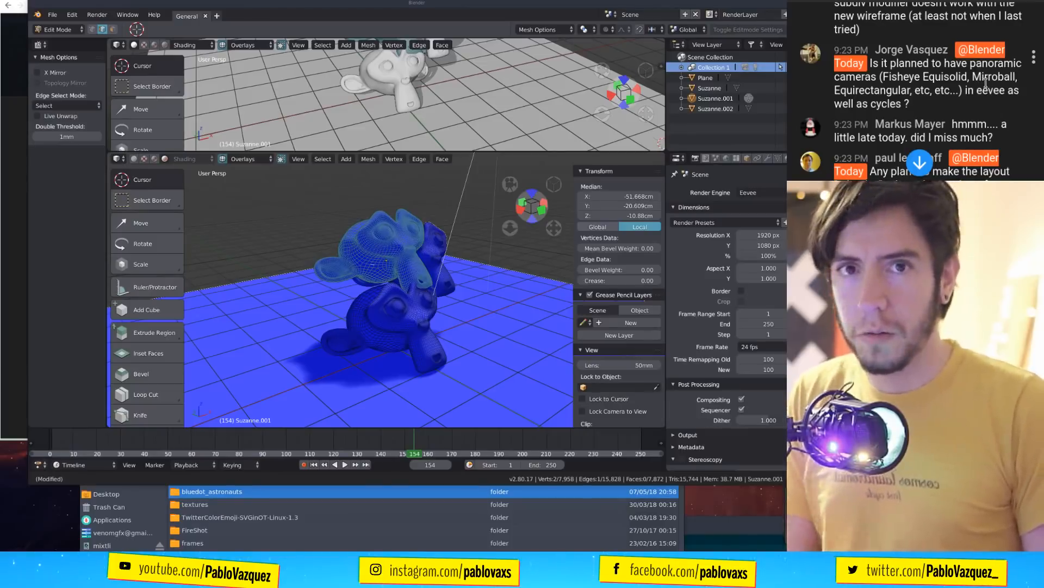
{"action": "scroll", "coordinate": [984, 81], "scroll_direction": "down", "scroll_amount": 4}
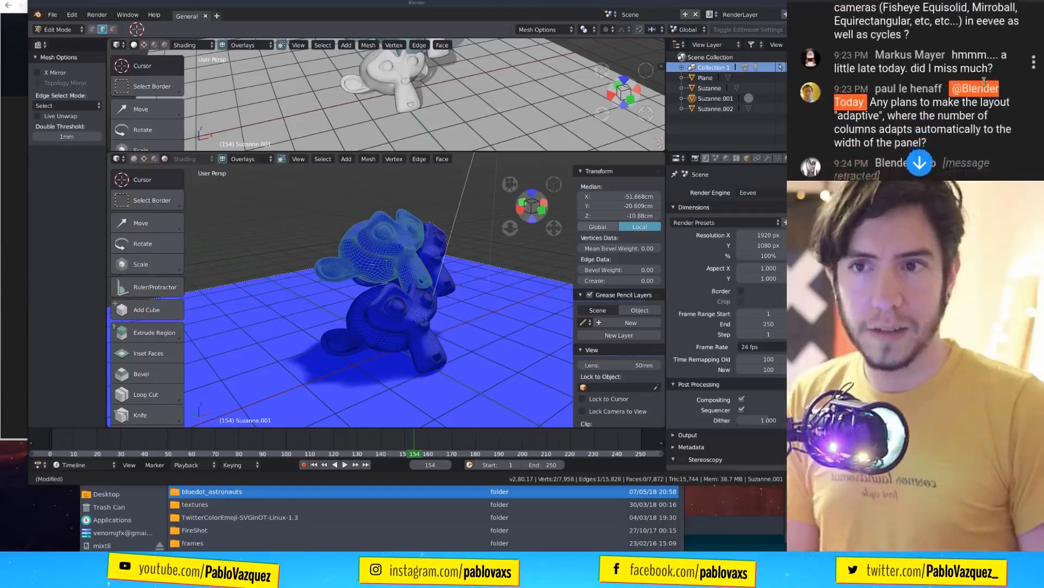
{"action": "scroll", "coordinate": [984, 84], "scroll_direction": "down", "scroll_amount": 1}
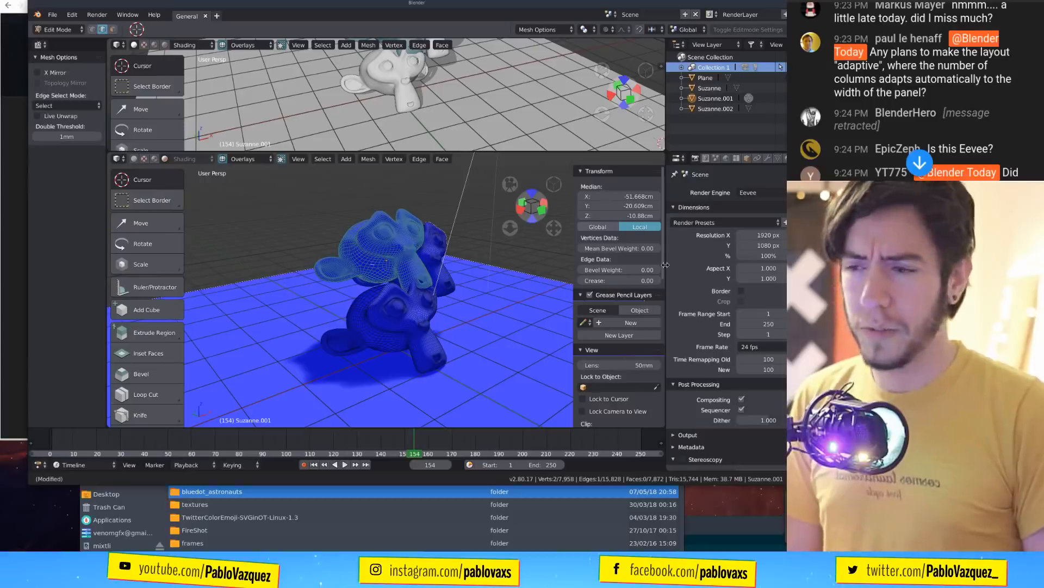
Widen the Properties editor to over half of the window, then collapse and re-expand the Dimensions panel.
{"action": "left_click_drag", "start_coordinate": [665, 265], "coordinate": [372, 258]}
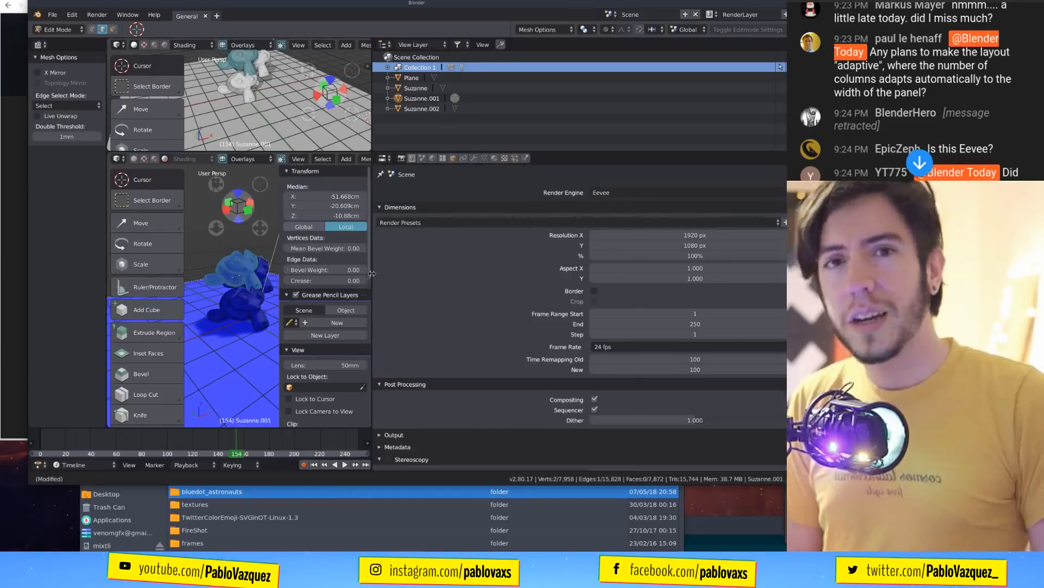
{"action": "left_click", "coordinate": [424, 206]}
{"action": "left_click", "coordinate": [424, 207]}
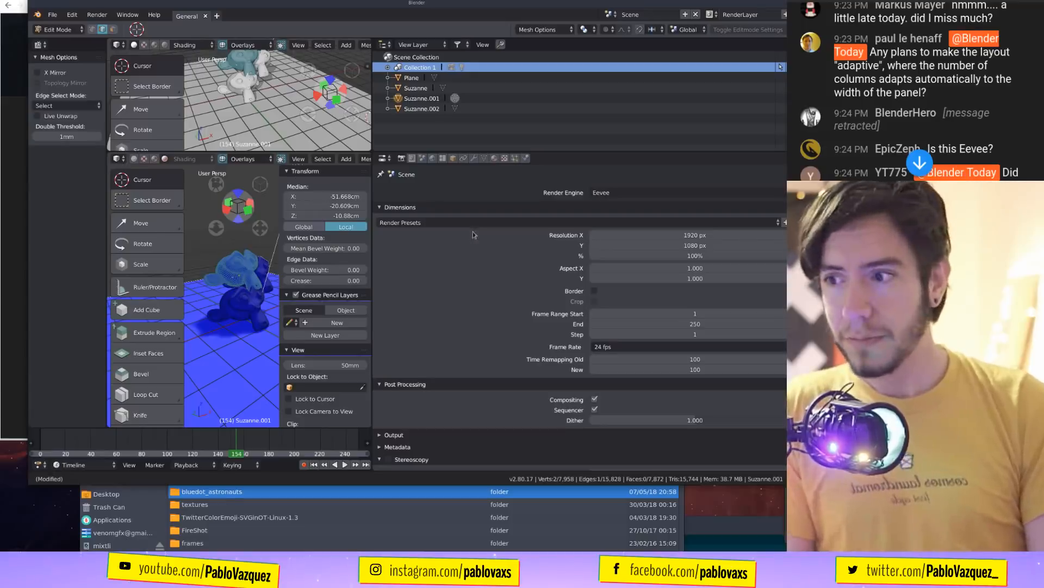
Switch to the Blender 2.79 window, select the camera and examine its data properties down to Depth of Field.
{"action": "key", "text": "alt+F11"}
{"action": "key", "text": "alt+F11"}
{"action": "left_click_drag", "start_coordinate": [667, 427], "coordinate": [735, 384], "text": "alt"}
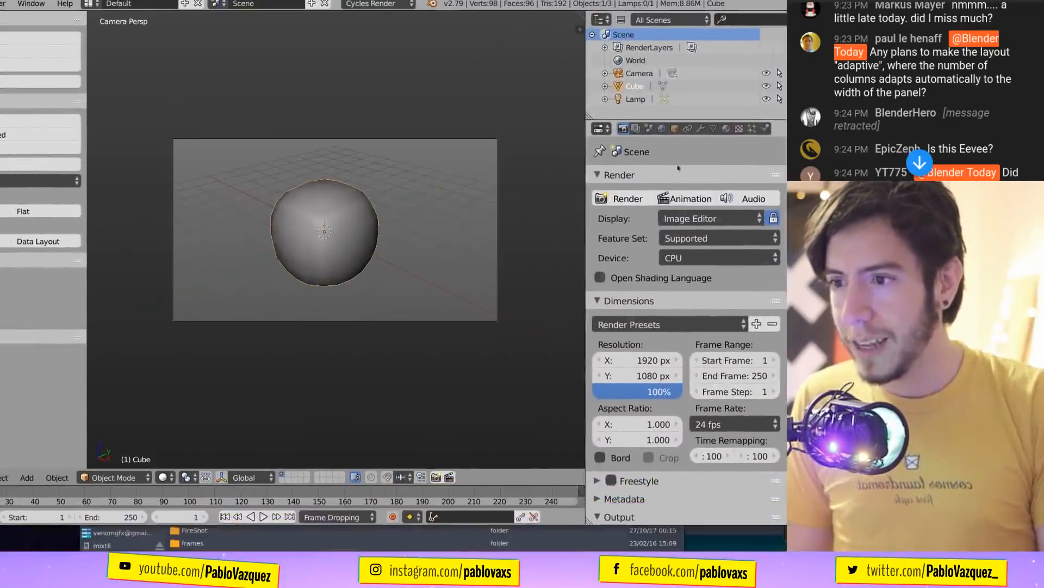
{"action": "right_click", "coordinate": [435, 139]}
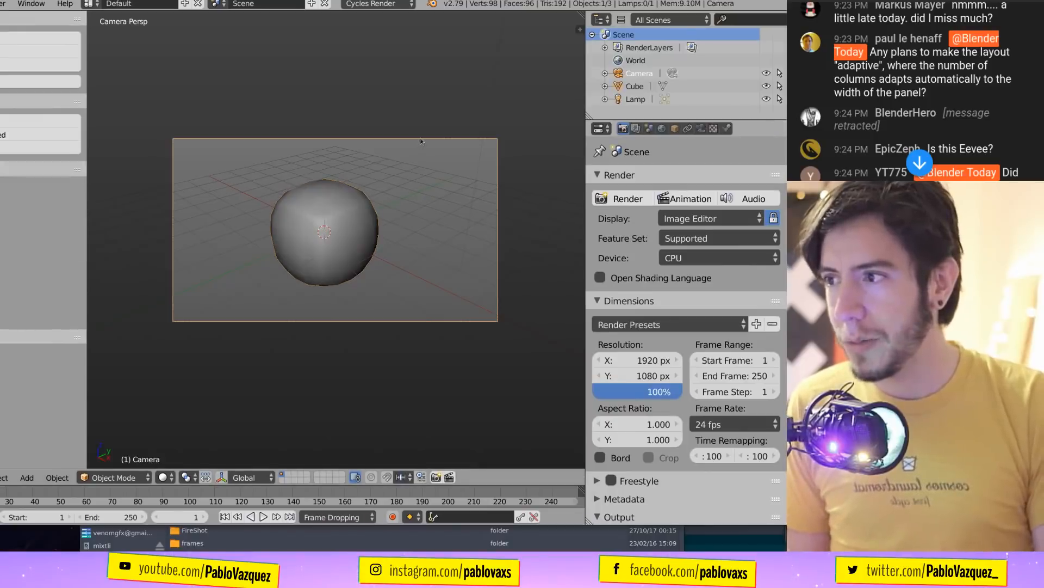
{"action": "left_click", "coordinate": [700, 129]}
{"action": "scroll", "coordinate": [672, 332], "scroll_direction": "down", "scroll_amount": 4}
{"action": "scroll", "coordinate": [673, 332], "scroll_direction": "down", "scroll_amount": 2}
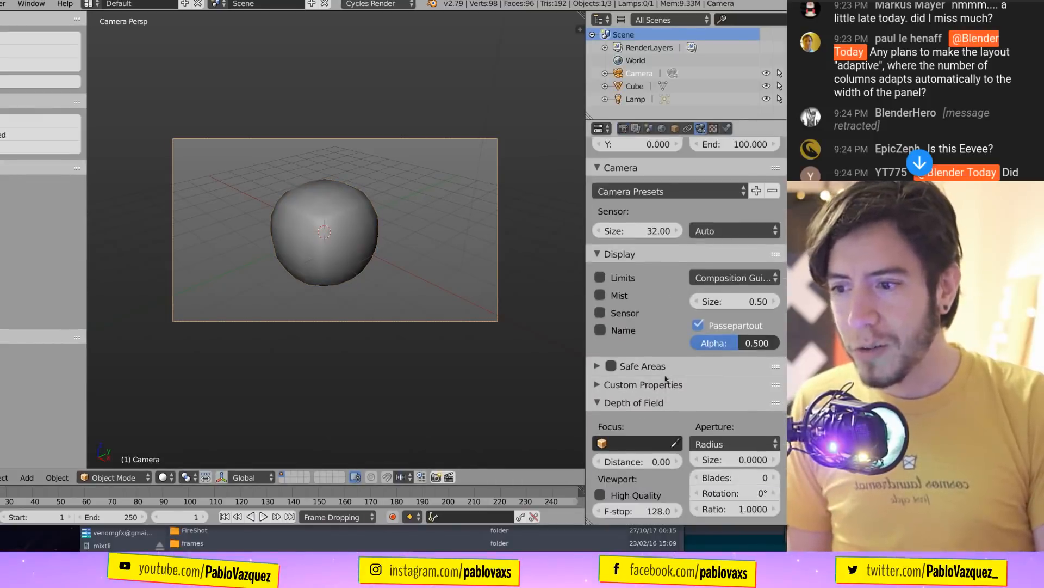
Expand and collapse the camera's Safe Areas panel, and review the camera's object properties down to Duplication.
{"action": "left_click", "coordinate": [650, 386], "text": "ctrl"}
{"action": "left_click", "coordinate": [652, 364], "text": "ctrl"}
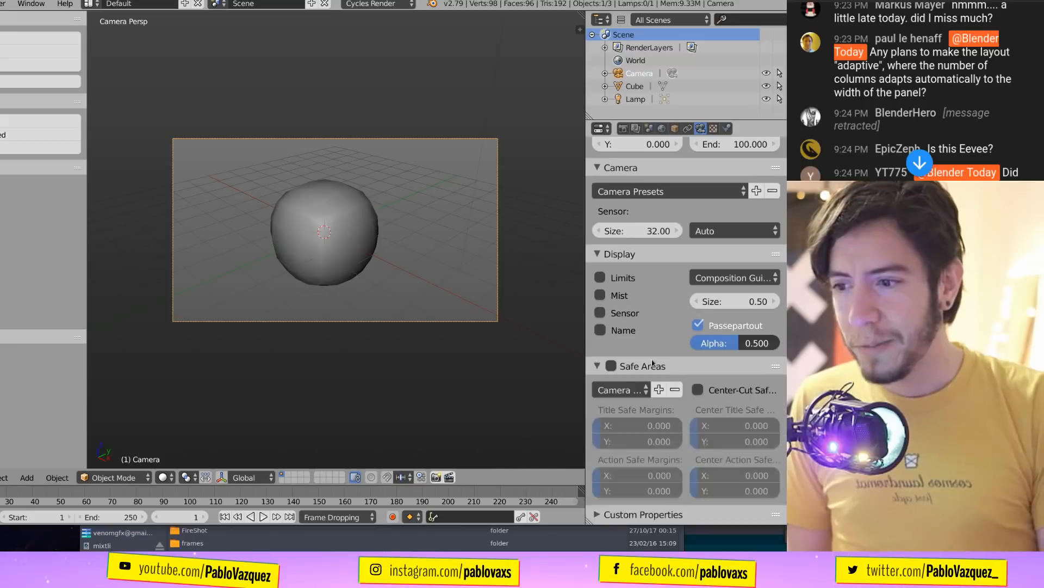
{"action": "left_click", "coordinate": [652, 365]}
{"action": "scroll", "coordinate": [635, 261], "scroll_direction": "up", "scroll_amount": 7}
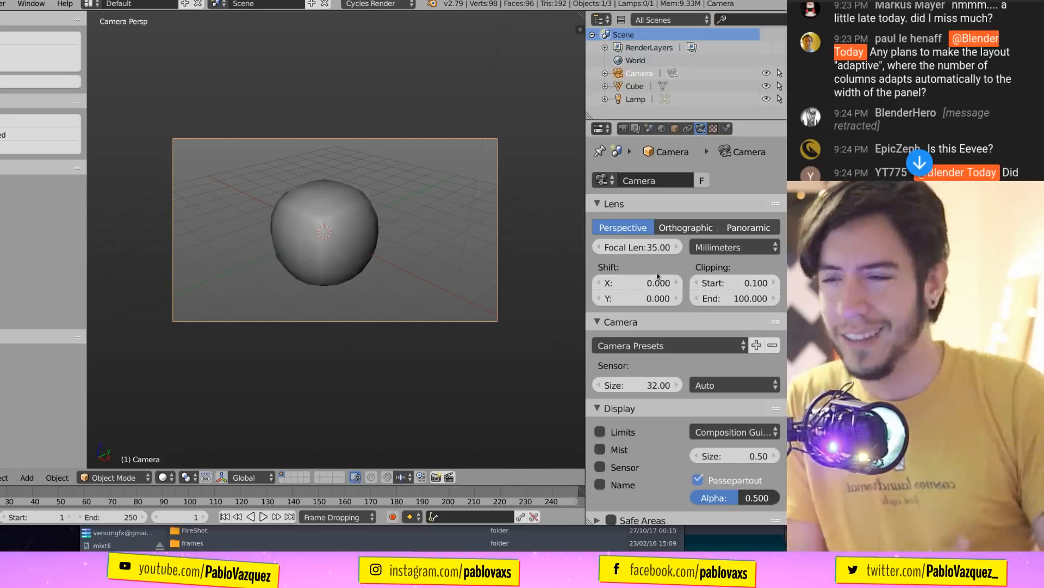
{"action": "left_click", "coordinate": [675, 129]}
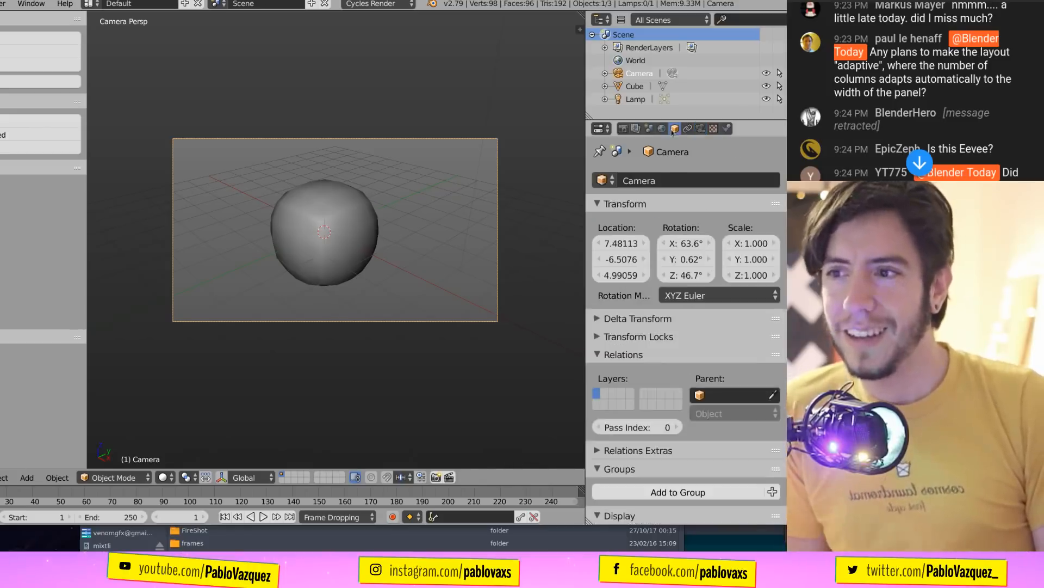
{"action": "scroll", "coordinate": [664, 372], "scroll_direction": "down", "scroll_amount": 8}
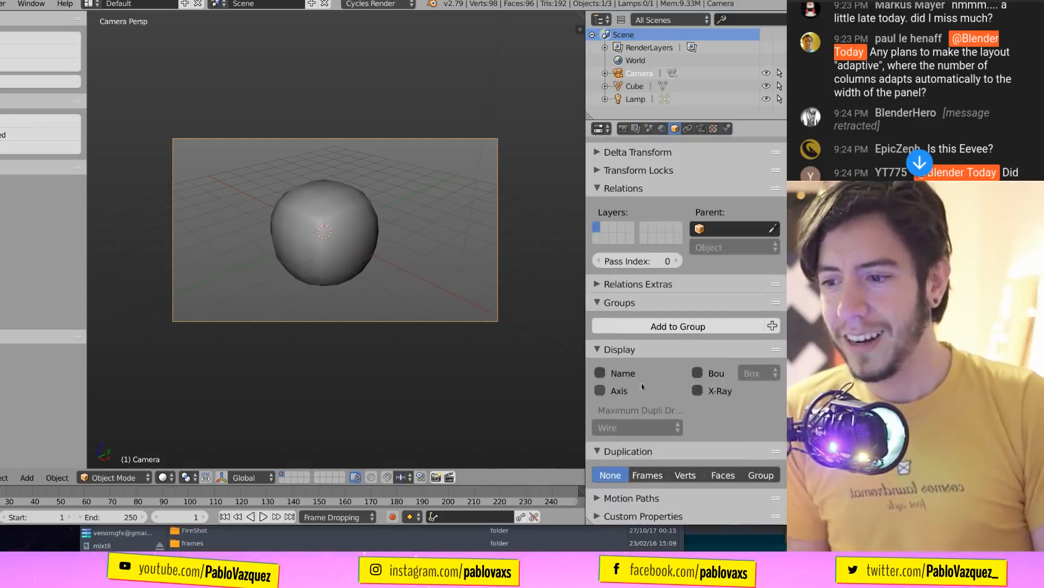
Return to the Blender 2.8 window, collapse the Post Processing panel and narrow the Properties editor to widen the viewports.
{"action": "key", "text": "alt+Tab"}
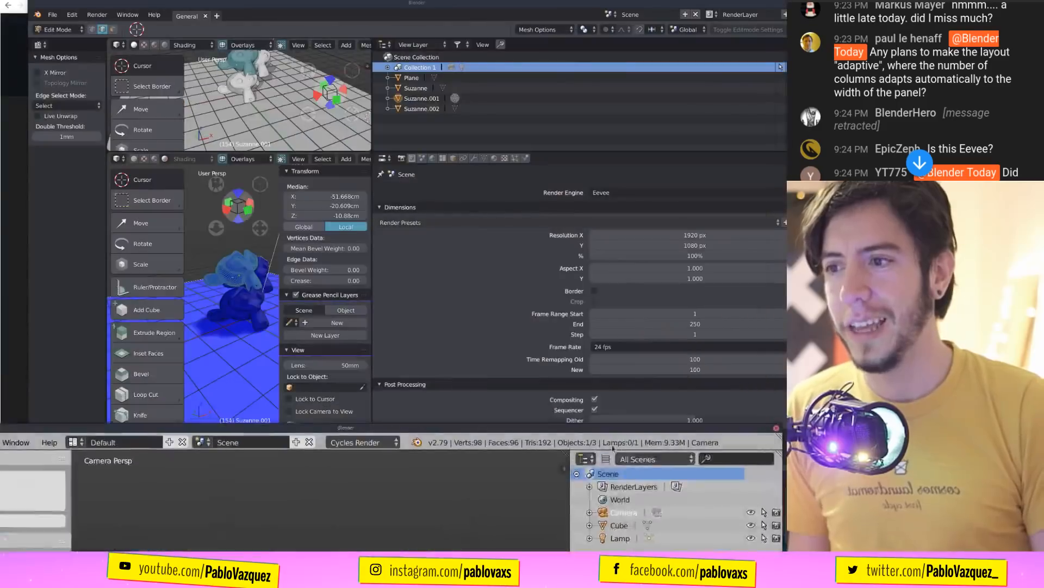
{"action": "left_click", "coordinate": [570, 384]}
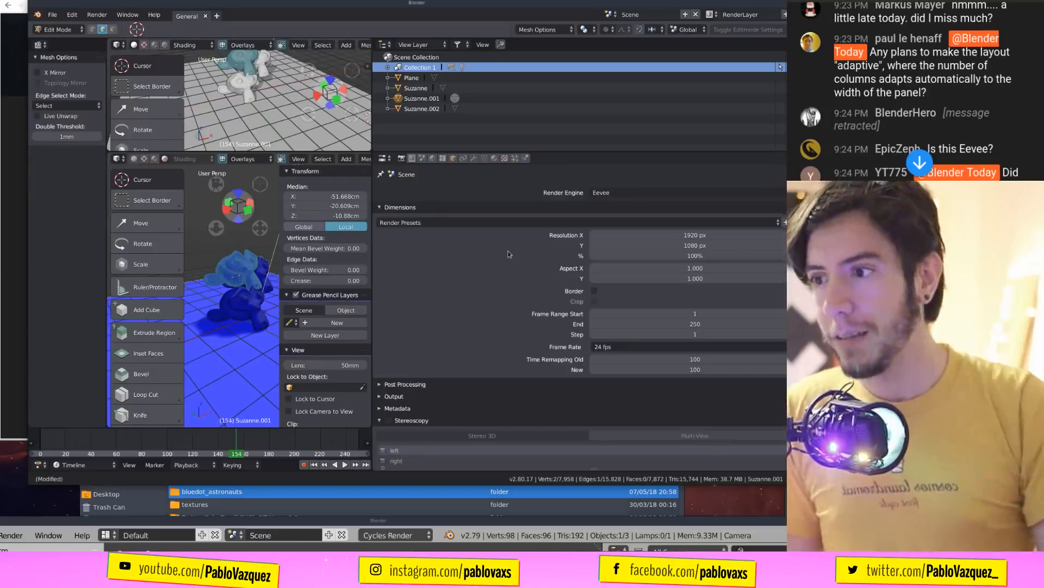
{"action": "left_click_drag", "start_coordinate": [374, 253], "coordinate": [546, 337]}
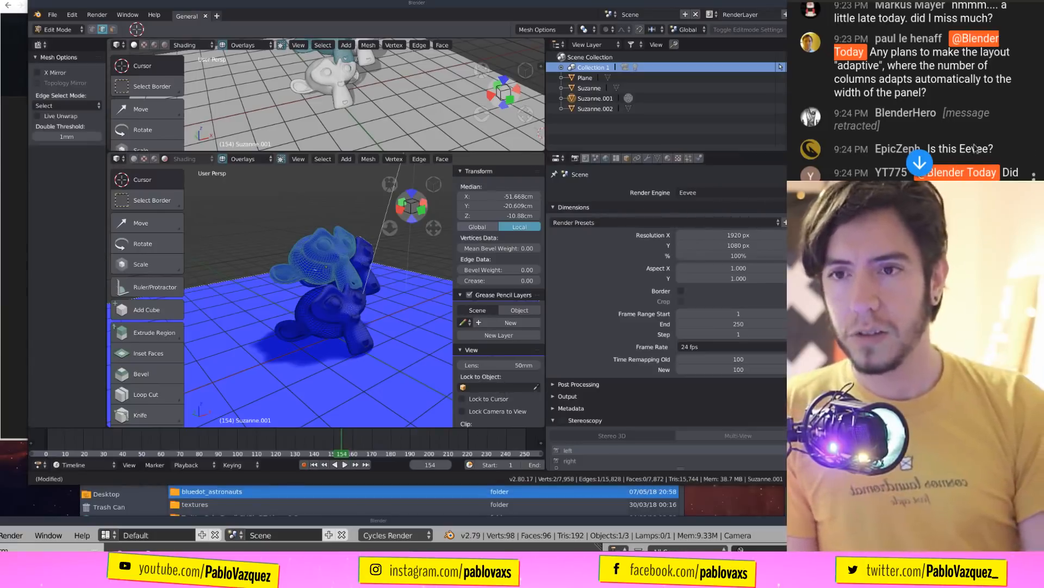
Read the live chat down to the column layout question, then lower the Blender 2.8 window and switch to the web browser.
{"action": "scroll", "coordinate": [976, 149], "scroll_direction": "down", "scroll_amount": 2}
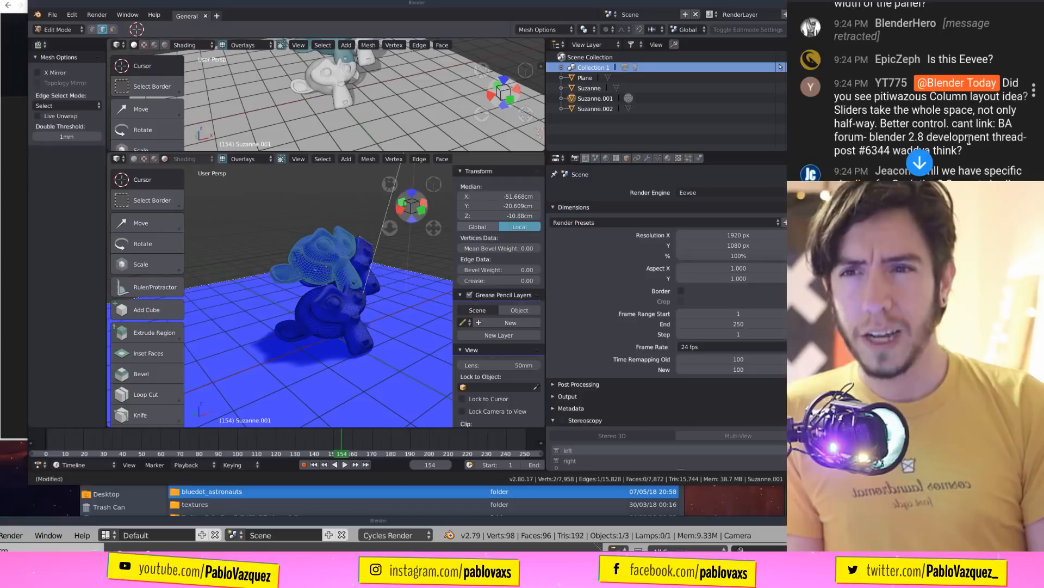
{"action": "scroll", "coordinate": [979, 141], "scroll_direction": "down", "scroll_amount": 1}
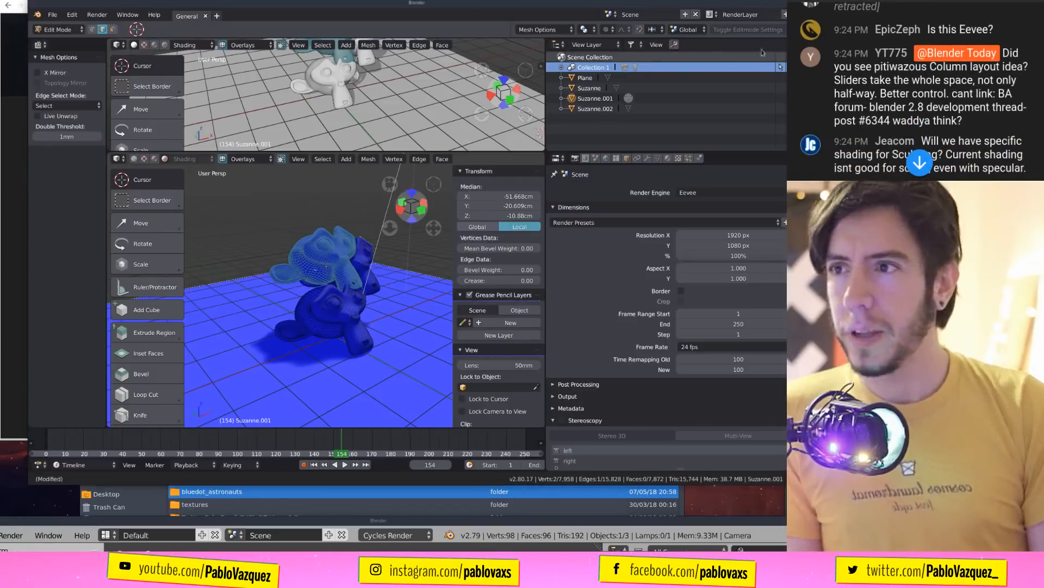
{"action": "left_click_drag", "start_coordinate": [756, 3], "coordinate": [740, 294]}
{"action": "left_click", "coordinate": [589, 214]}
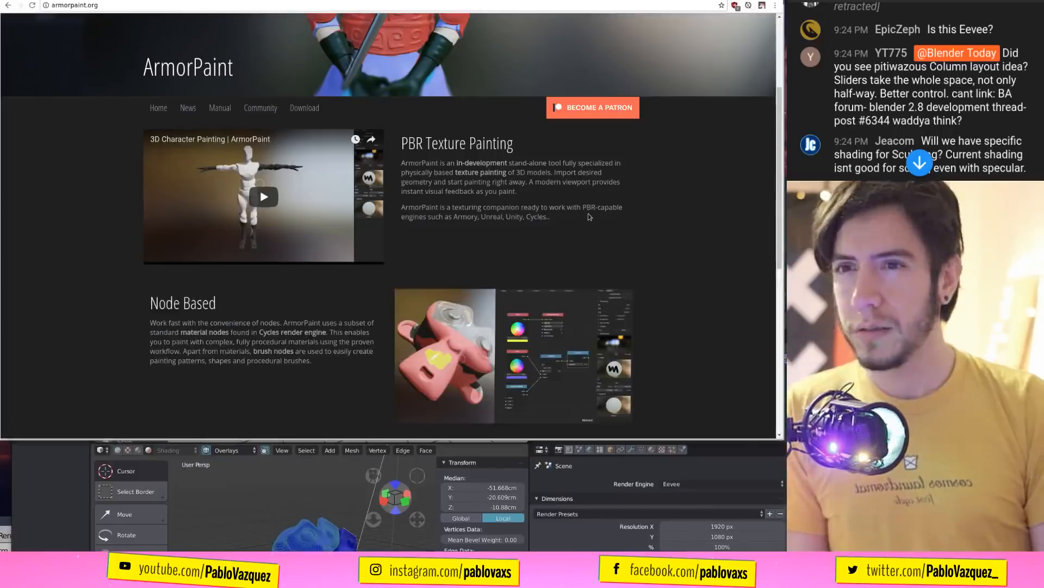
Open the "Blender 2.8 development thread" on blenderartists.org in a new browser tab.
{"action": "key", "text": "ctrl+l"}
{"action": "type", "text": "blenderartists.org"}
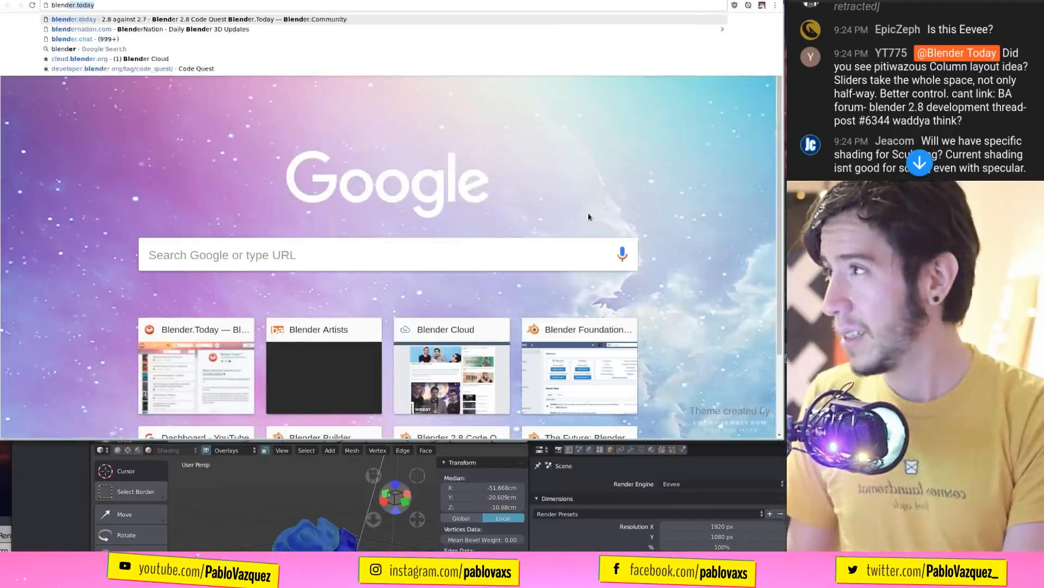
{"action": "key", "text": "Down"}
{"action": "key", "text": "Down"}
{"action": "key", "text": "Down"}
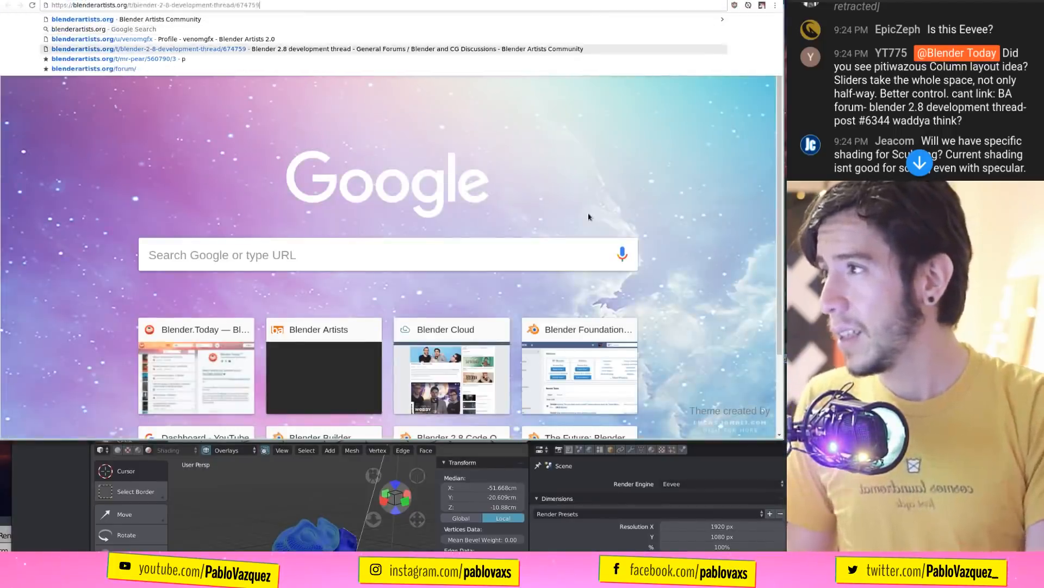
{"action": "key", "text": "Return"}
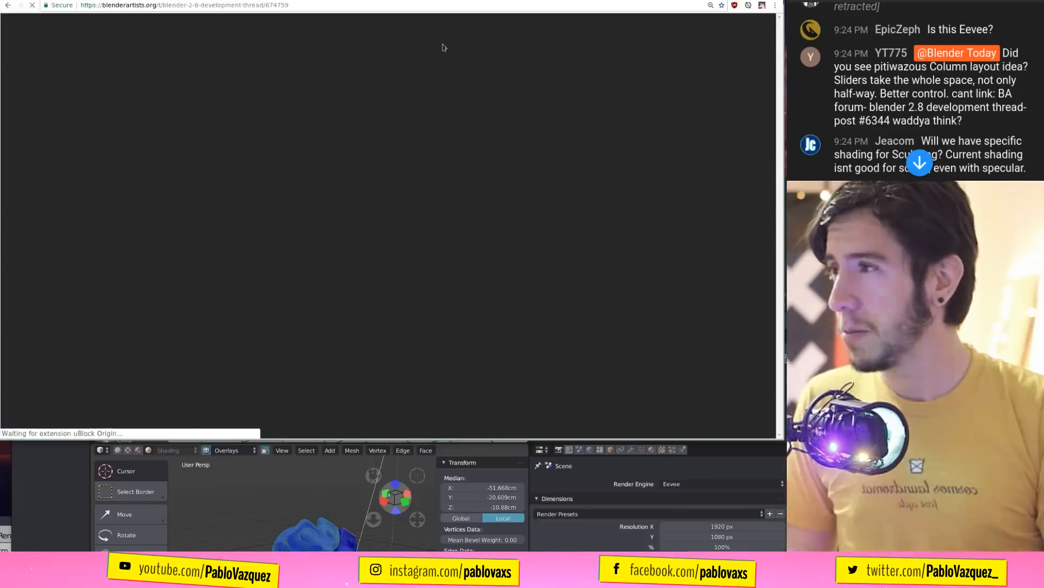
Go to post 6344 of the Blender 2.8 development thread, as referenced in the live chat.
{"action": "double_click", "coordinate": [882, 120]}
{"action": "left_click", "coordinate": [884, 130]}
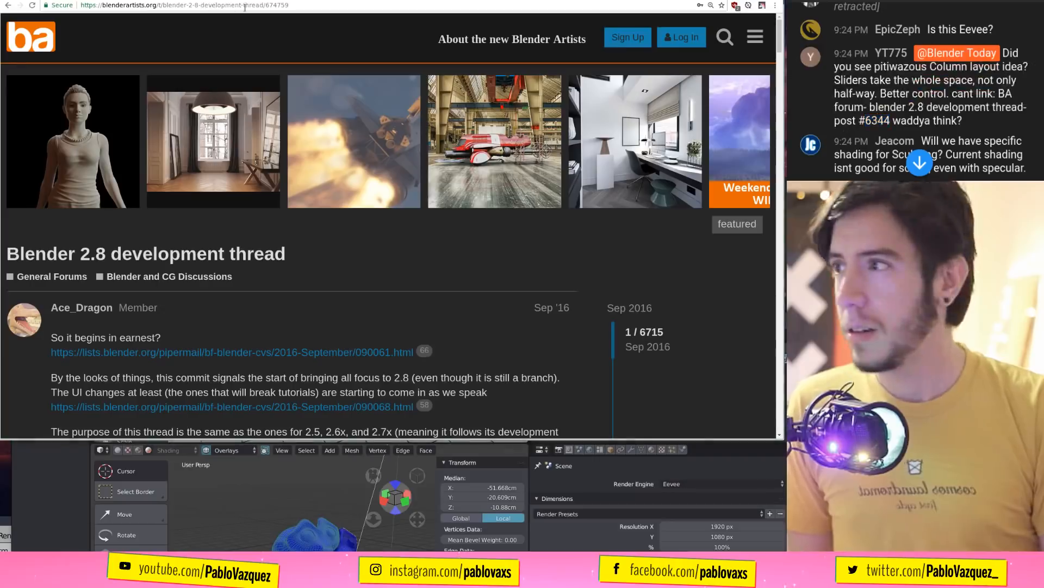
{"action": "scroll", "coordinate": [648, 374], "scroll_direction": "down", "scroll_amount": 3}
{"action": "left_click", "coordinate": [626, 376]}
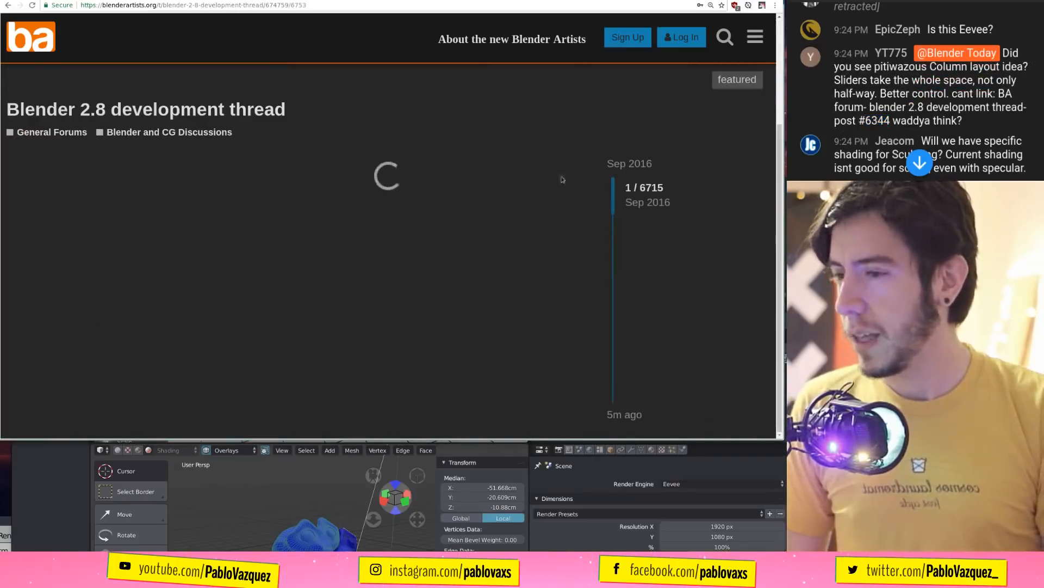
{"action": "double_click", "coordinate": [297, 5]}
{"action": "type", "text": "6344"}
{"action": "key", "text": "Return"}
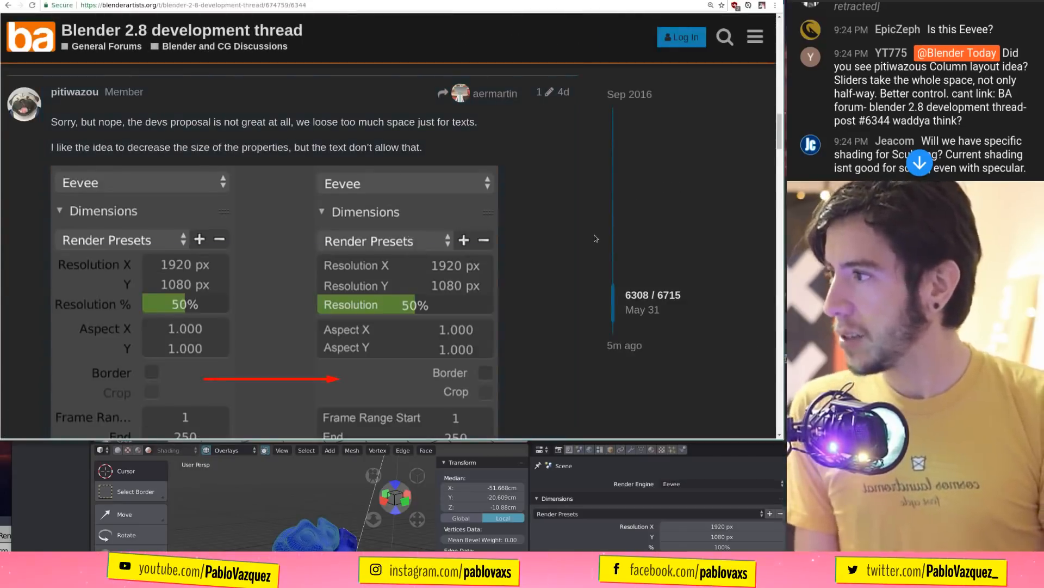
Examine the post's side-by-side image of the current and proposed Dimensions panel layouts, from Render Presets down to Time Remapping.
{"action": "scroll", "coordinate": [595, 234], "scroll_direction": "down", "scroll_amount": 3}
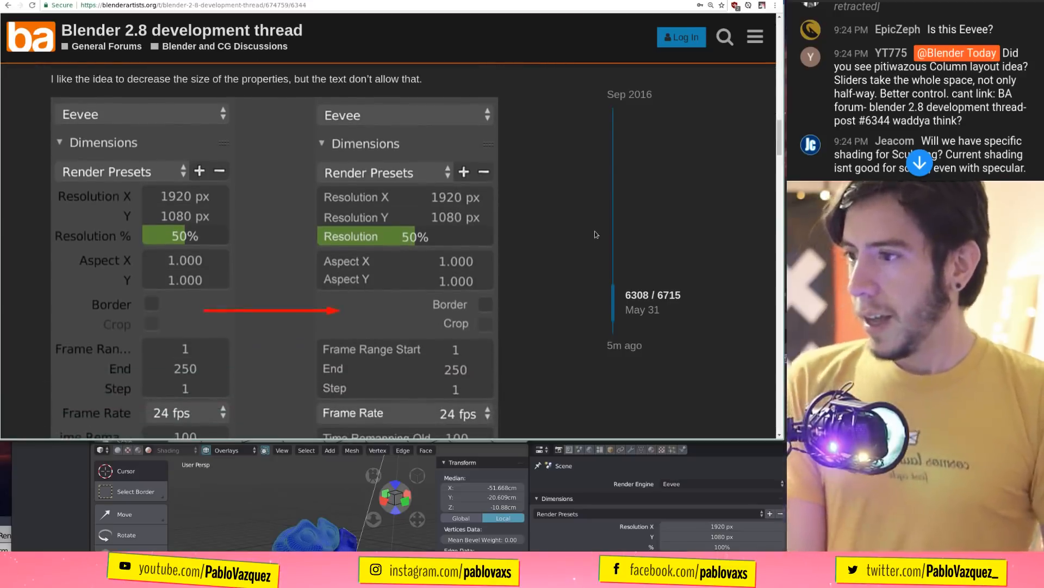
{"action": "scroll", "coordinate": [596, 234], "scroll_direction": "down", "scroll_amount": 1}
{"action": "scroll", "coordinate": [607, 223], "scroll_direction": "down", "scroll_amount": 1}
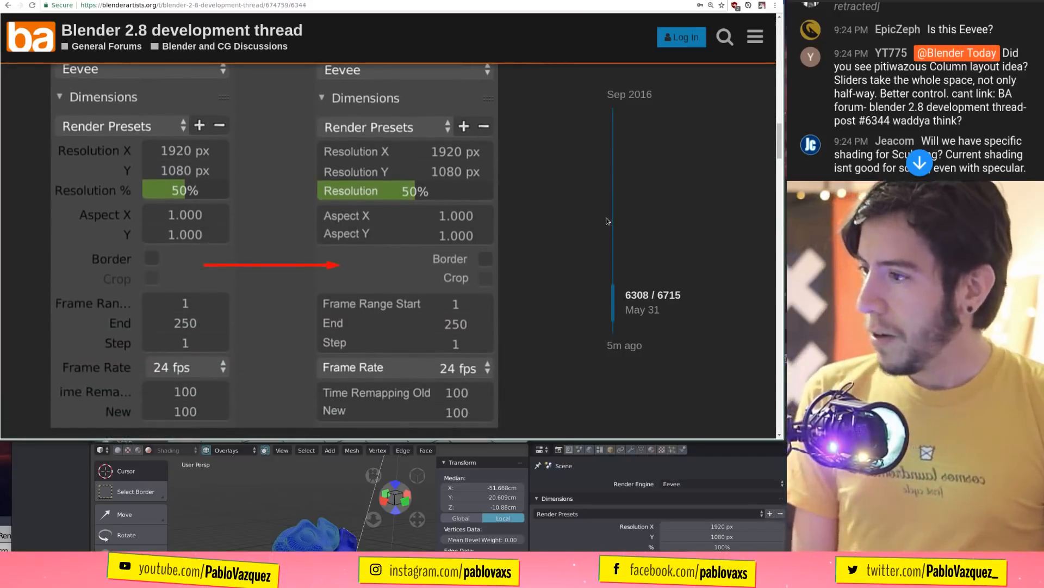
{"action": "scroll", "coordinate": [608, 220], "scroll_direction": "down", "scroll_amount": 1}
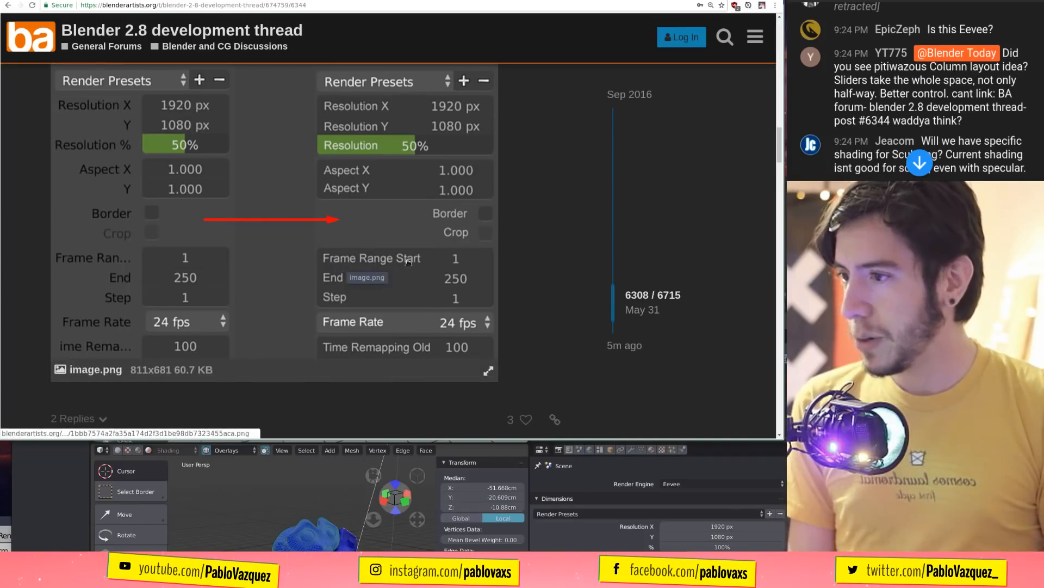
{"action": "scroll", "coordinate": [414, 217], "scroll_direction": "up", "scroll_amount": 1}
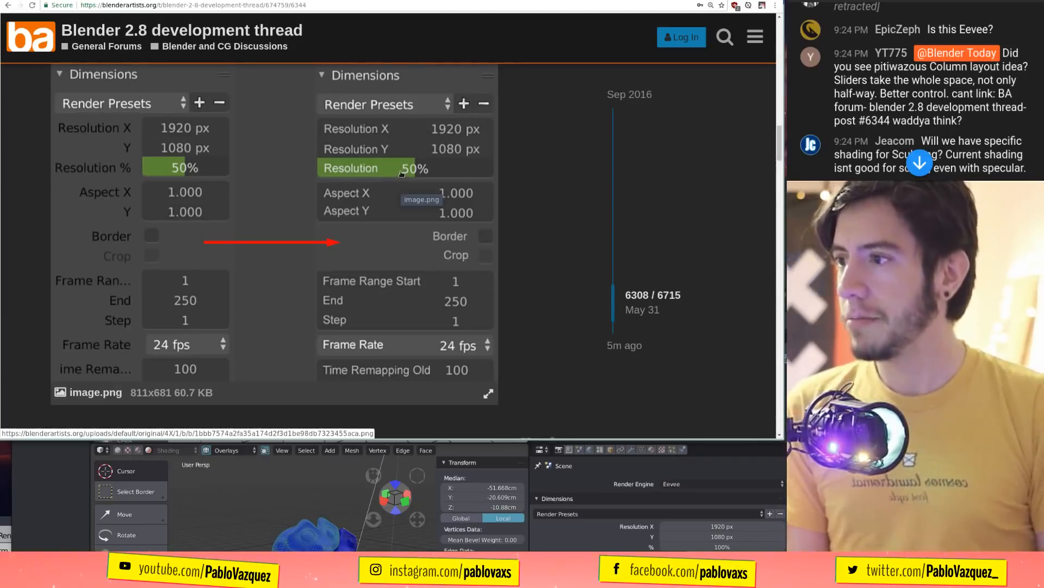
{"action": "scroll", "coordinate": [401, 190], "scroll_direction": "down", "scroll_amount": 2}
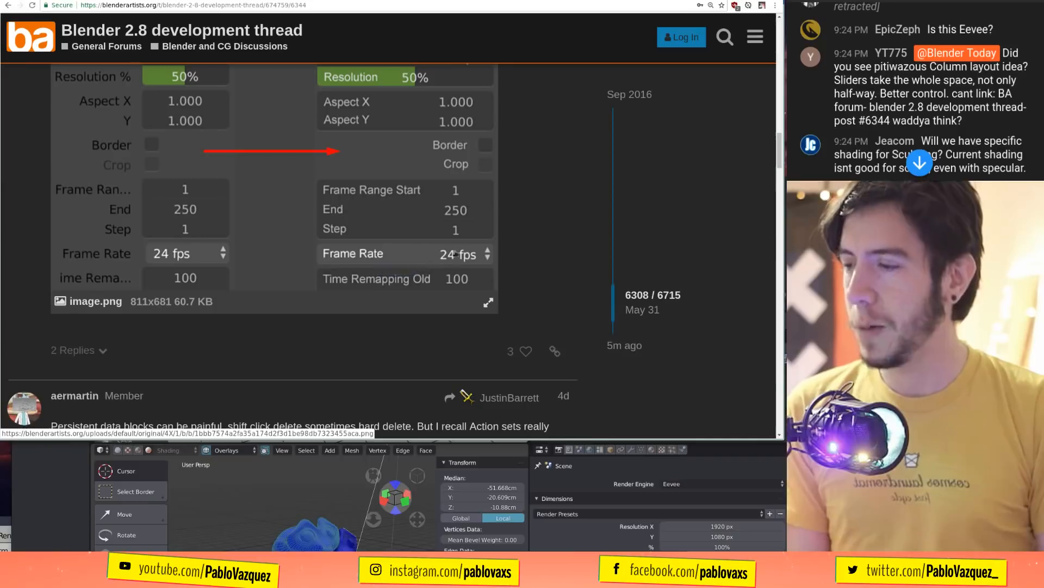
{"action": "scroll", "coordinate": [337, 280], "scroll_direction": "up", "scroll_amount": 1}
{"action": "scroll", "coordinate": [338, 278], "scroll_direction": "up", "scroll_amount": 2}
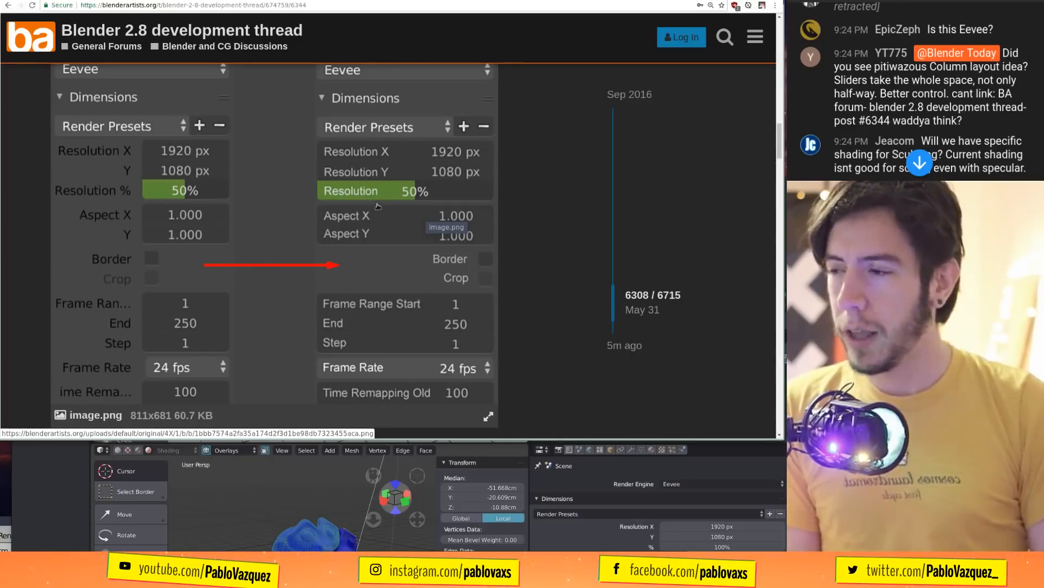
Move the Blender 2.8 window up over the forum post's lower part, then bring the browser back in front and view the image's end.
{"action": "left_click_drag", "start_coordinate": [691, 539], "coordinate": [576, 335], "text": "alt"}
{"action": "left_click_drag", "start_coordinate": [434, 243], "coordinate": [512, 514], "text": "alt"}
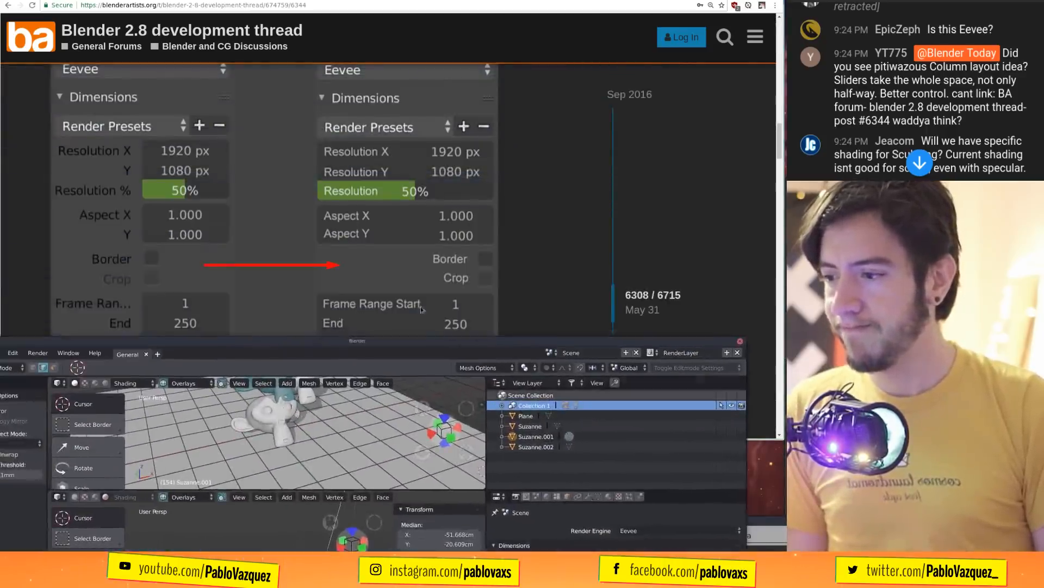
{"action": "scroll", "coordinate": [549, 225], "scroll_direction": "down", "scroll_amount": 2}
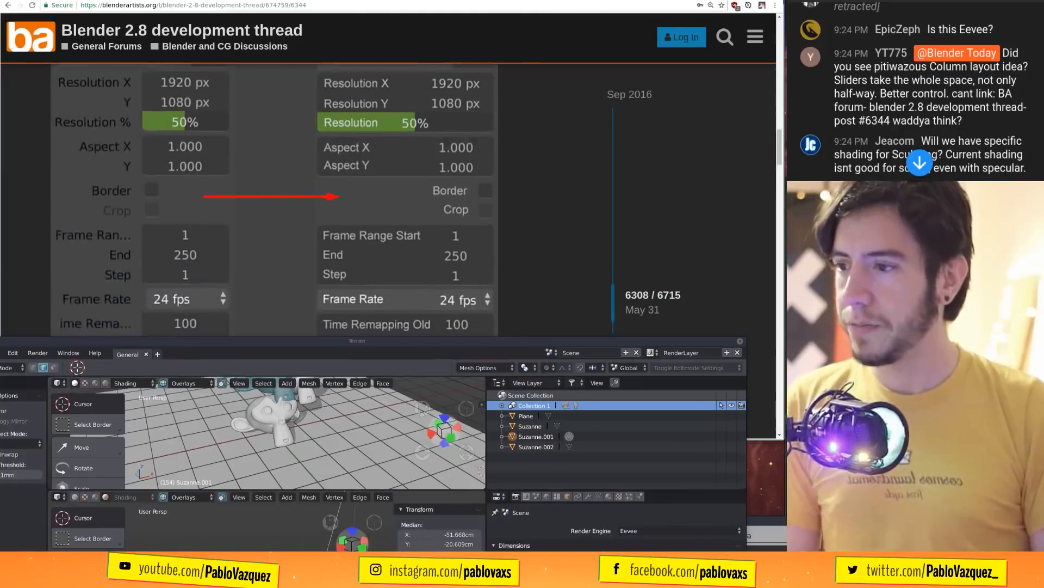
{"action": "left_click", "coordinate": [550, 225]}
{"action": "scroll", "coordinate": [550, 225], "scroll_direction": "down", "scroll_amount": 2}
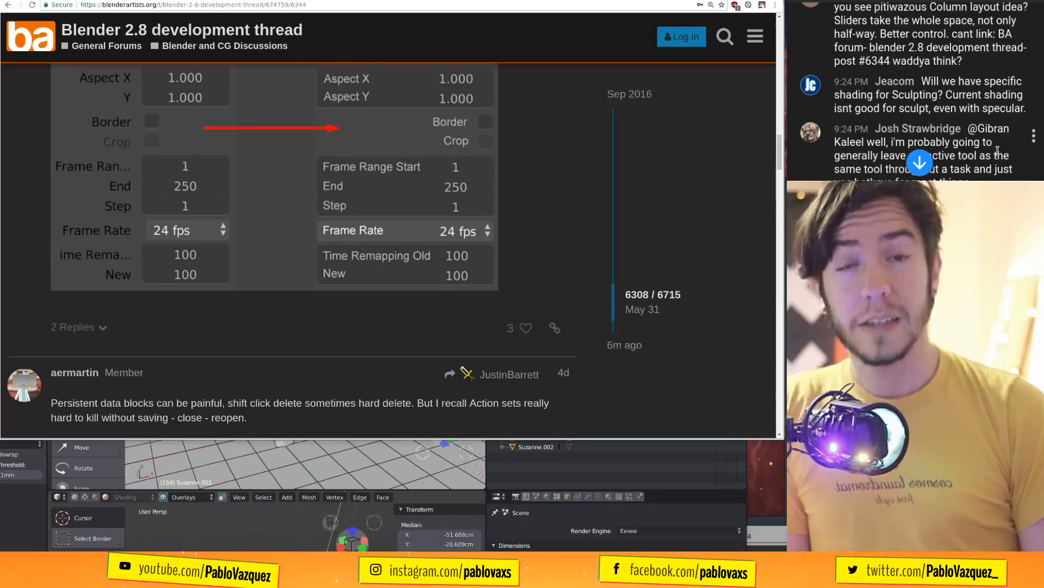
Read on in the live chat, switch to the ArmorPaint page, then jump to the newest chat messages and review the earlier ones.
{"action": "scroll", "coordinate": [998, 150], "scroll_direction": "down", "scroll_amount": 3}
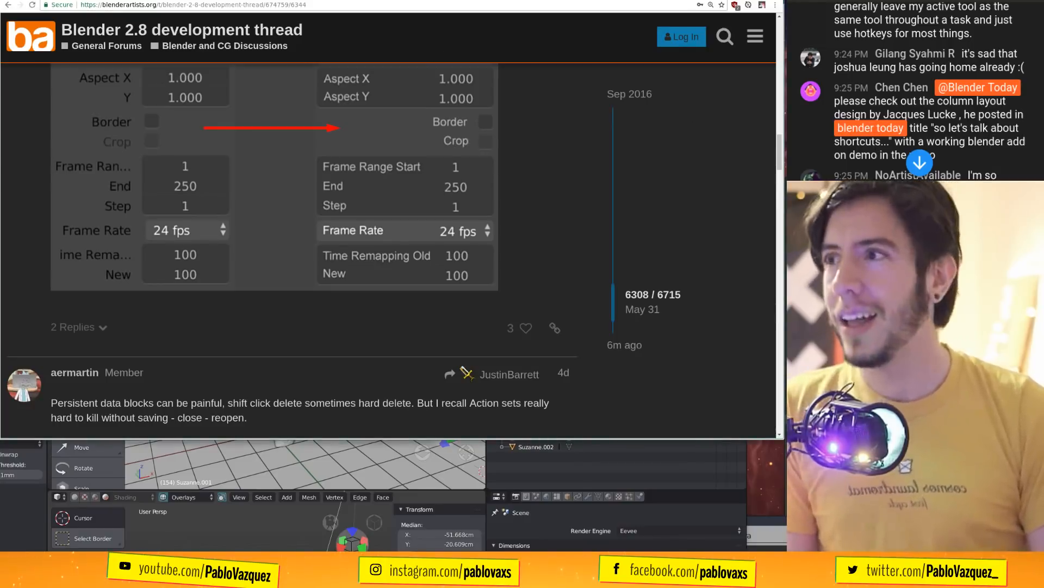
{"action": "key", "text": "ctrl+Tab"}
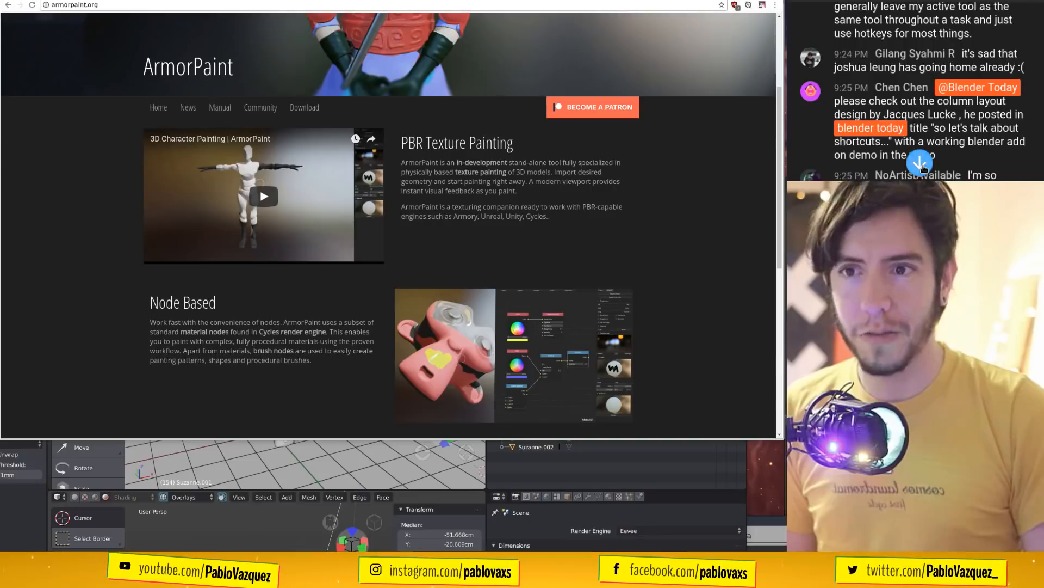
{"action": "left_click", "coordinate": [922, 168]}
{"action": "scroll", "coordinate": [974, 156], "scroll_direction": "up", "scroll_amount": 3}
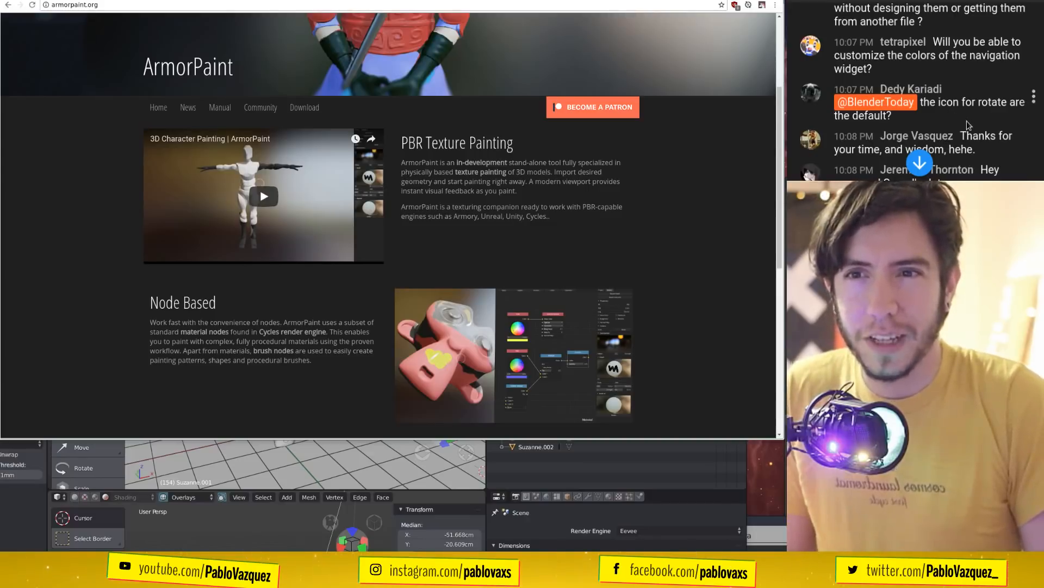
{"action": "scroll", "coordinate": [967, 121], "scroll_direction": "up", "scroll_amount": 2}
{"action": "scroll", "coordinate": [967, 124], "scroll_direction": "up", "scroll_amount": 7}
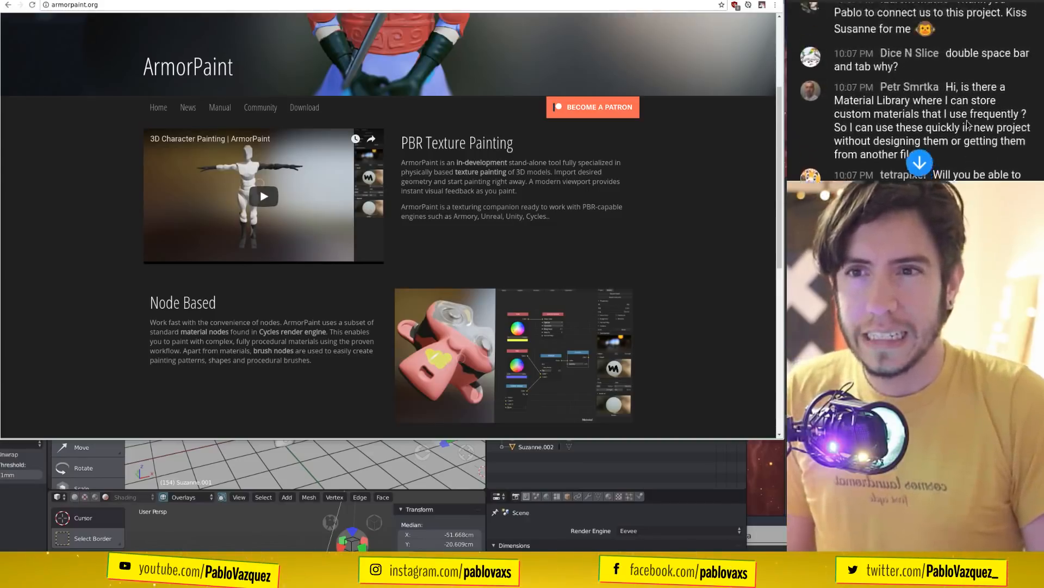
{"action": "scroll", "coordinate": [968, 124], "scroll_direction": "up", "scroll_amount": 5}
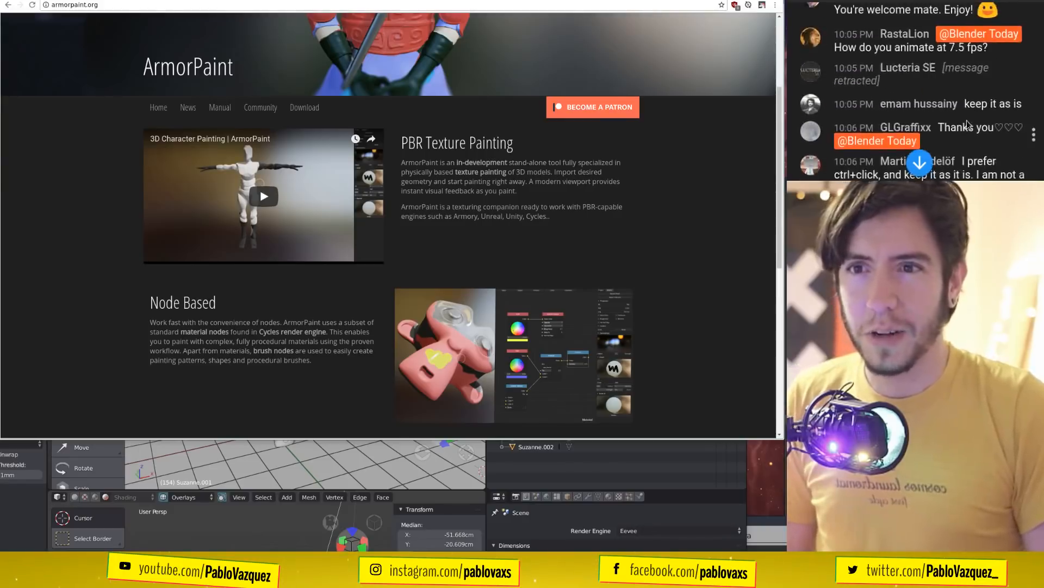